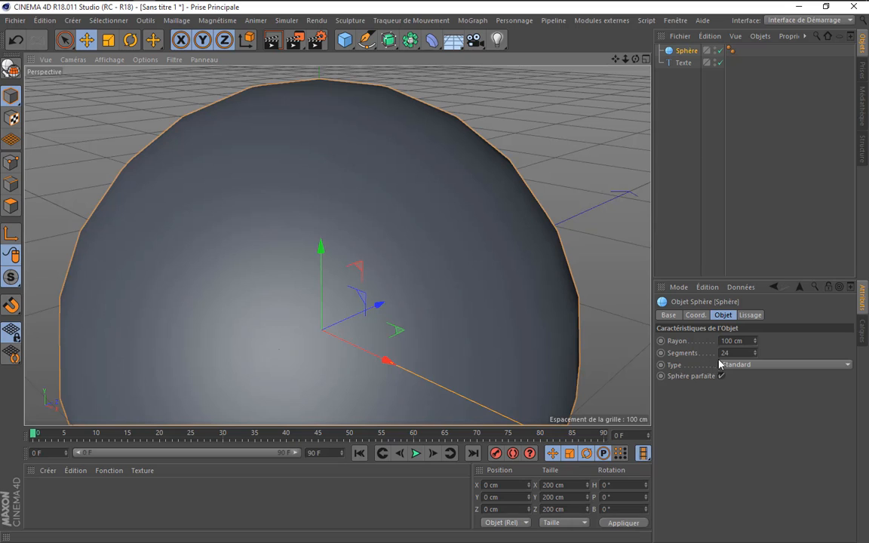
Set the sphere's radius to 1 cm and its segments to 6
{"action": "left_click_drag", "start_coordinate": [749, 341], "coordinate": [648, 357]}
{"action": "type", "text": "1"}
{"action": "key", "text": "Return"}
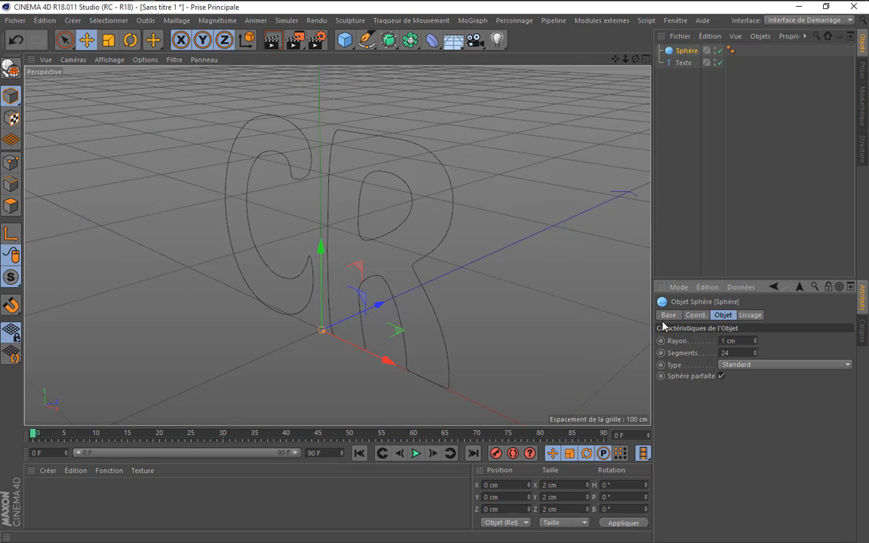
{"action": "left_click_drag", "start_coordinate": [752, 353], "coordinate": [674, 313]}
{"action": "type", "text": "6"}
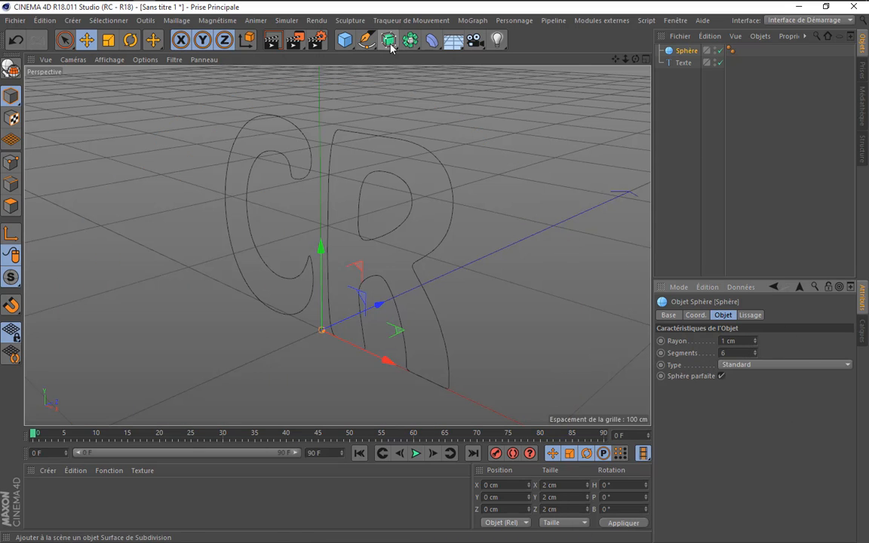
Add an Extrusion generator with the Texte spline nested under it and set its Z movement to 10 cm
{"action": "left_click", "coordinate": [390, 44]}
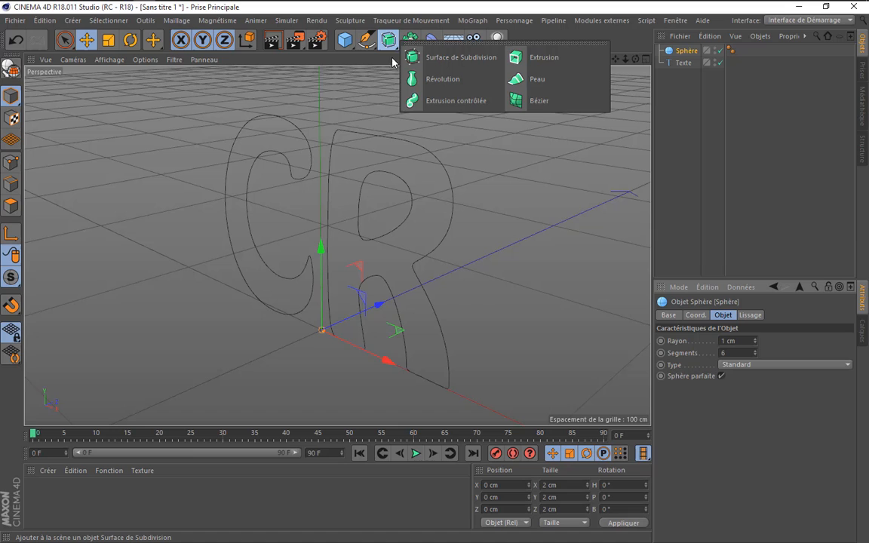
{"action": "left_click", "coordinate": [588, 65]}
{"action": "left_click_drag", "start_coordinate": [685, 51], "coordinate": [690, 76]}
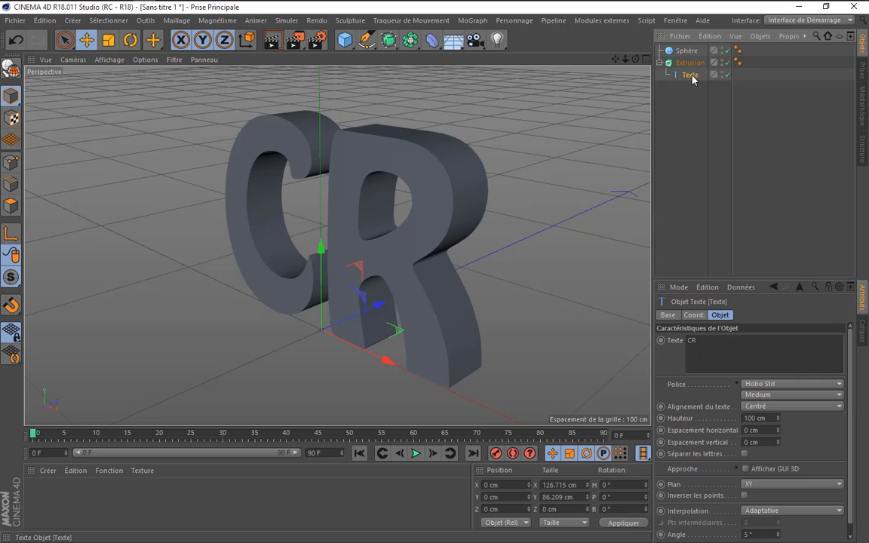
{"action": "left_click", "coordinate": [690, 63]}
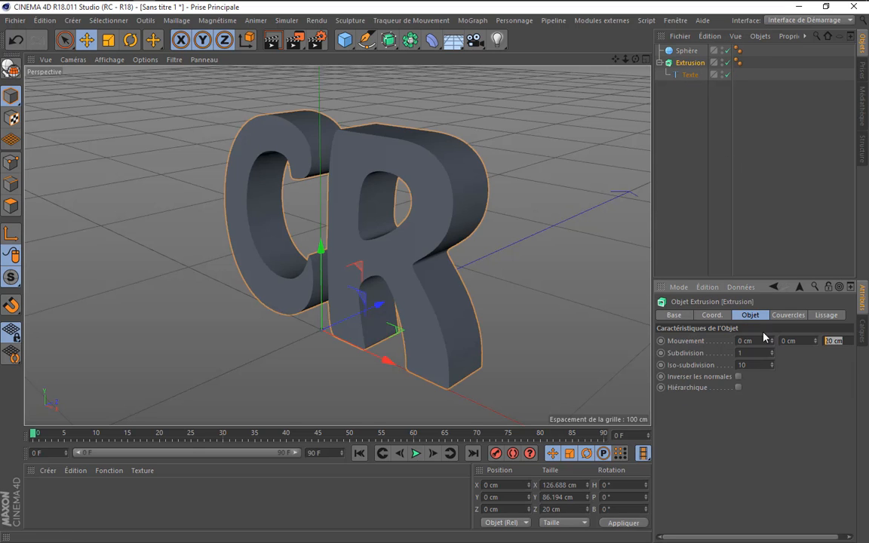
{"action": "type", "text": "10"}
{"action": "key", "text": "Return"}
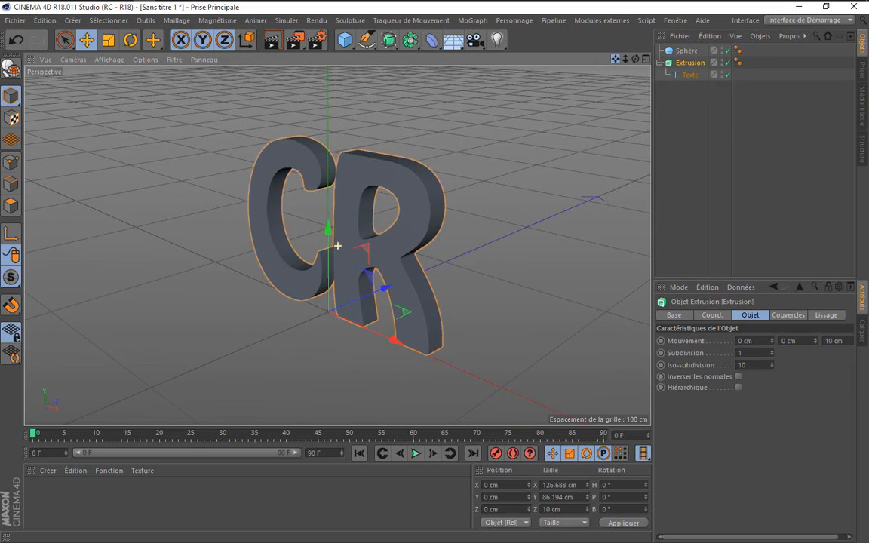
Add a MoGraph Cloneur object and nest the Sphère under it
{"action": "left_click", "coordinate": [472, 20]}
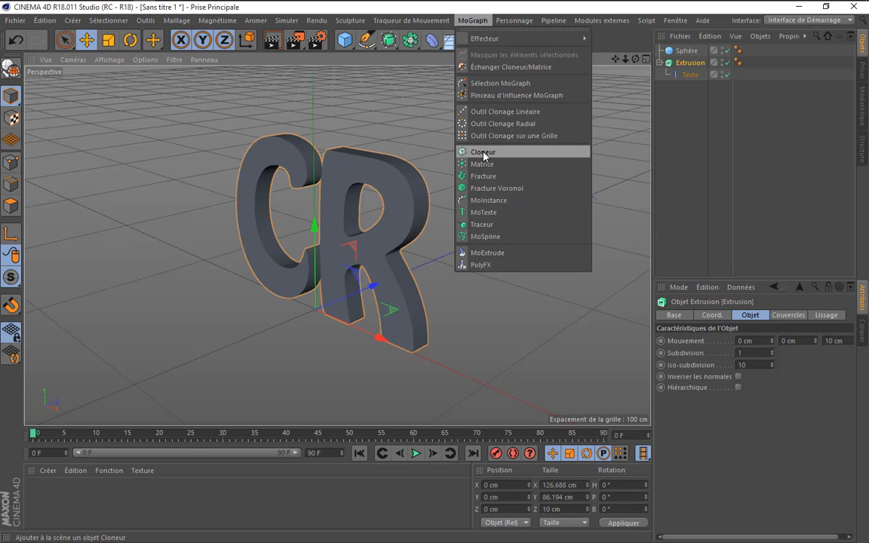
{"action": "left_click", "coordinate": [438, 147]}
{"action": "left_click_drag", "start_coordinate": [682, 66], "coordinate": [692, 52]}
Inspect the cloned sphere up close and raise the Sphère's segments to 11
{"action": "scroll", "coordinate": [313, 221], "scroll_direction": "up", "scroll_amount": 2}
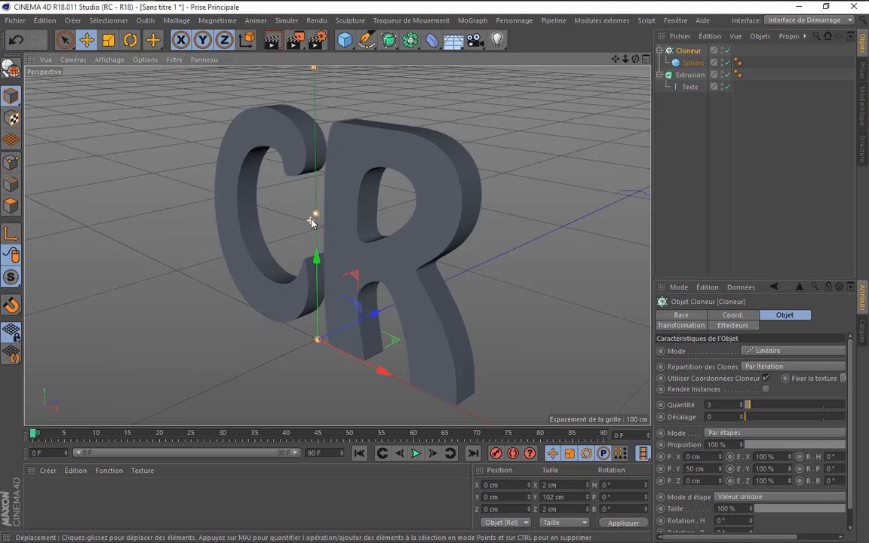
{"action": "scroll", "coordinate": [332, 251], "scroll_direction": "up", "scroll_amount": 10}
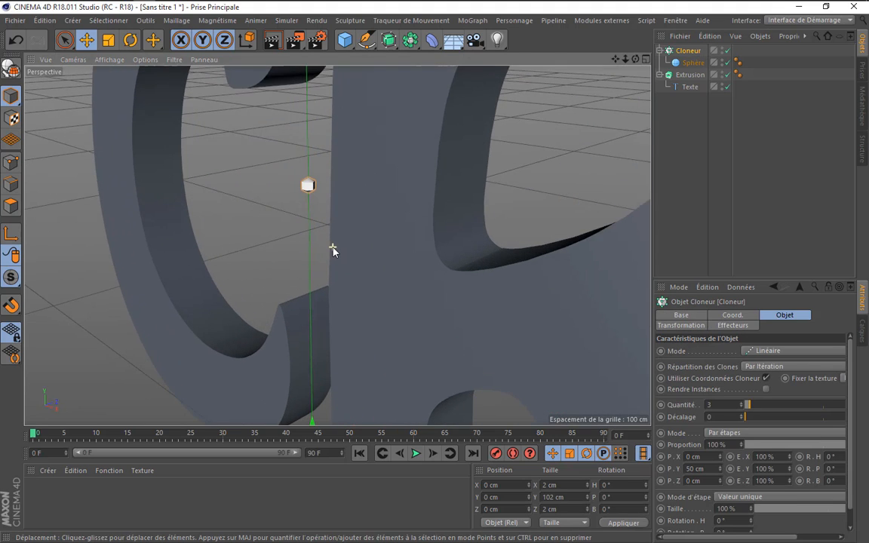
{"action": "scroll", "coordinate": [333, 251], "scroll_direction": "up", "scroll_amount": 2}
{"action": "scroll", "coordinate": [269, 129], "scroll_direction": "up", "scroll_amount": 4}
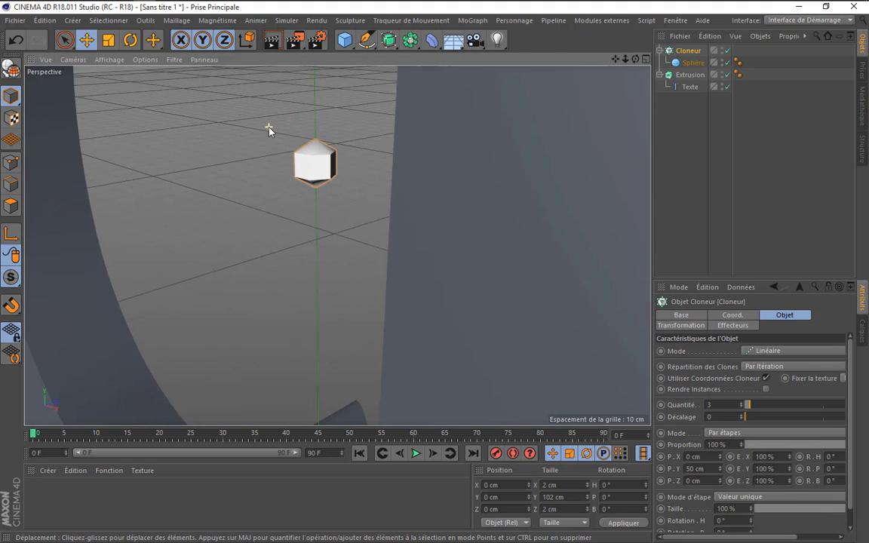
{"action": "scroll", "coordinate": [369, 157], "scroll_direction": "down", "scroll_amount": 3}
{"action": "scroll", "coordinate": [369, 156], "scroll_direction": "down", "scroll_amount": 5}
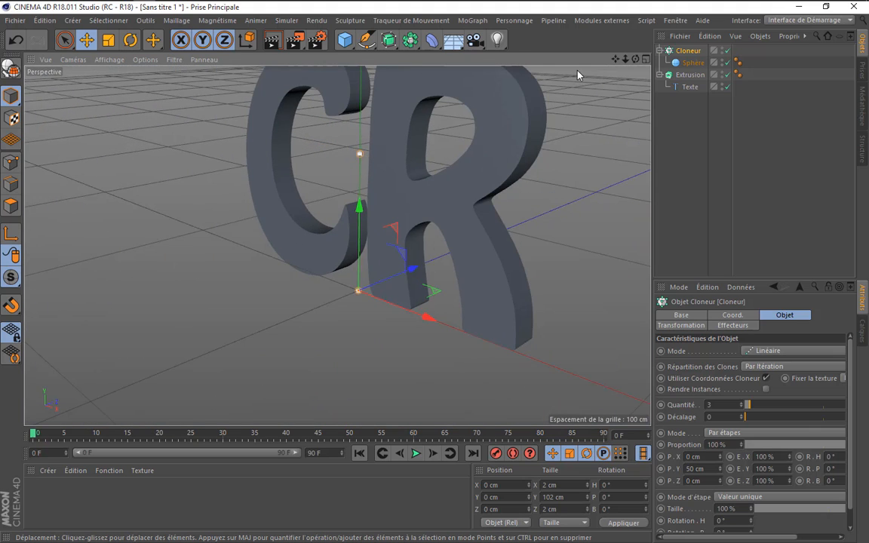
{"action": "mouse_move", "coordinate": [616, 58]}
{"action": "left_mouse_down"}
{"action": "mouse_move", "coordinate": [552, 126]}
{"action": "mouse_move", "coordinate": [703, 71]}
{"action": "left_mouse_up"}
{"action": "left_click", "coordinate": [692, 62]}
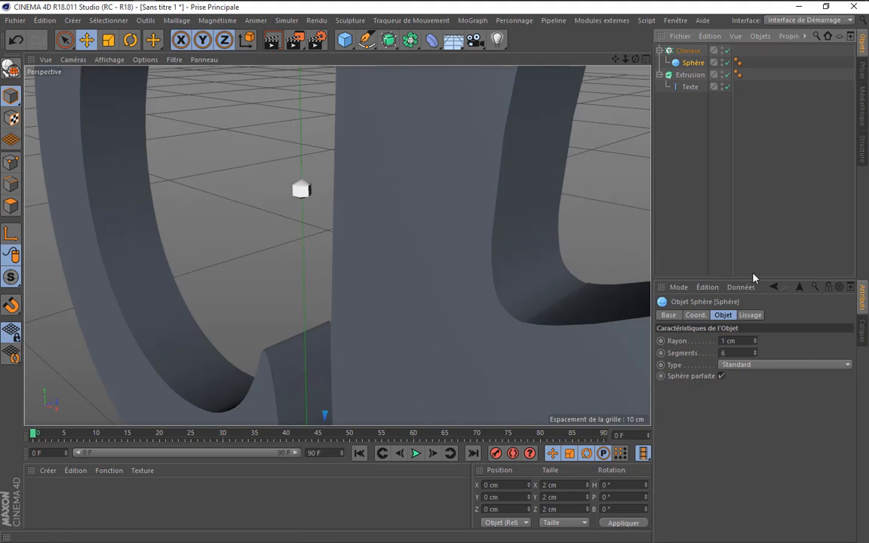
{"action": "left_click_drag", "start_coordinate": [754, 351], "coordinate": [756, 353]}
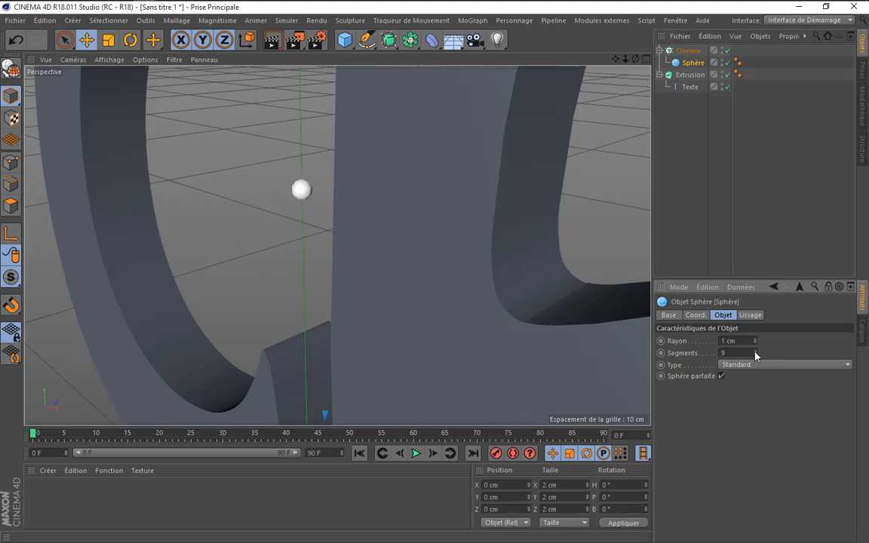
{"action": "scroll", "coordinate": [346, 122], "scroll_direction": "down", "scroll_amount": 5}
{"action": "scroll", "coordinate": [475, 143], "scroll_direction": "down", "scroll_amount": 5}
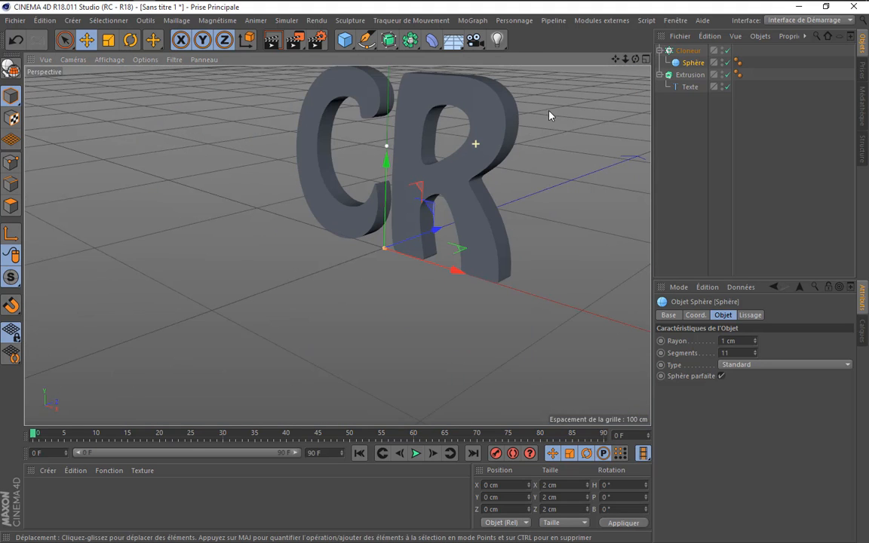
{"action": "left_click_drag", "start_coordinate": [616, 59], "coordinate": [551, 141]}
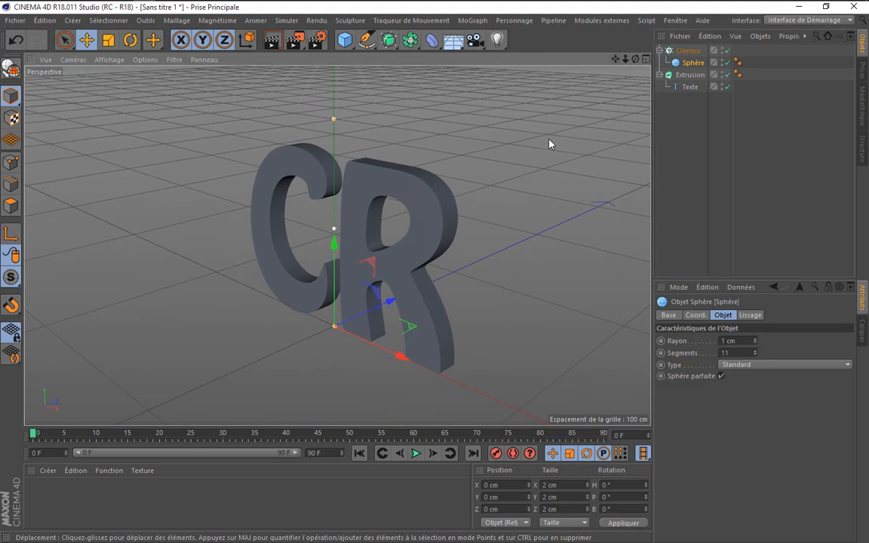
{"action": "scroll", "coordinate": [330, 266], "scroll_direction": "up", "scroll_amount": 2}
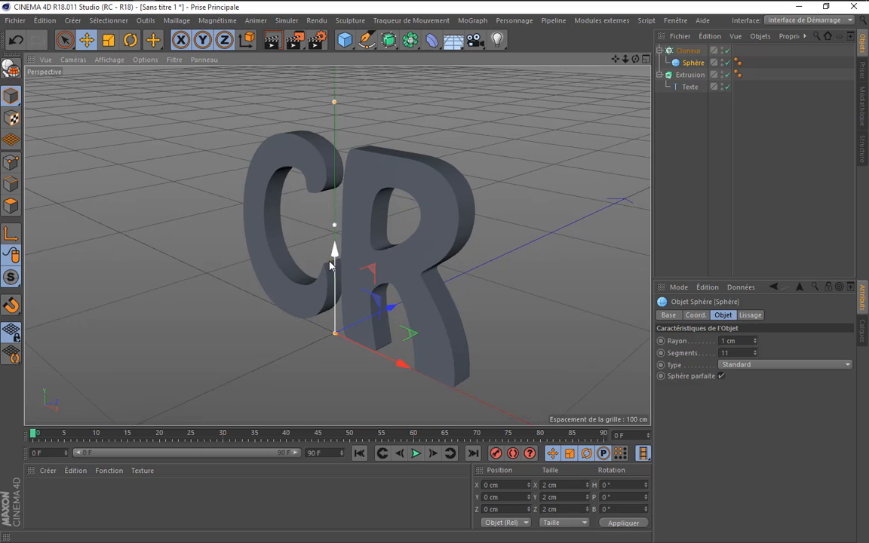
{"action": "scroll", "coordinate": [327, 221], "scroll_direction": "up", "scroll_amount": 2}
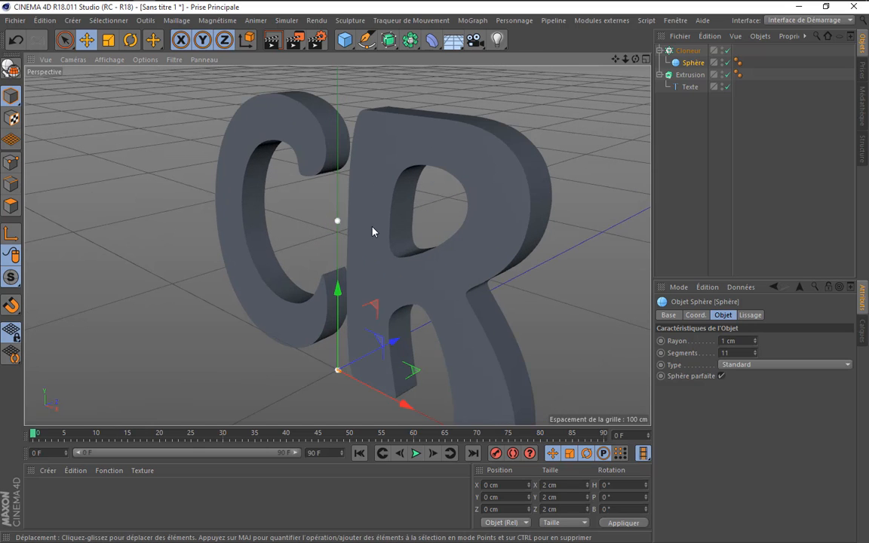
{"action": "scroll", "coordinate": [373, 225], "scroll_direction": "down", "scroll_amount": 2}
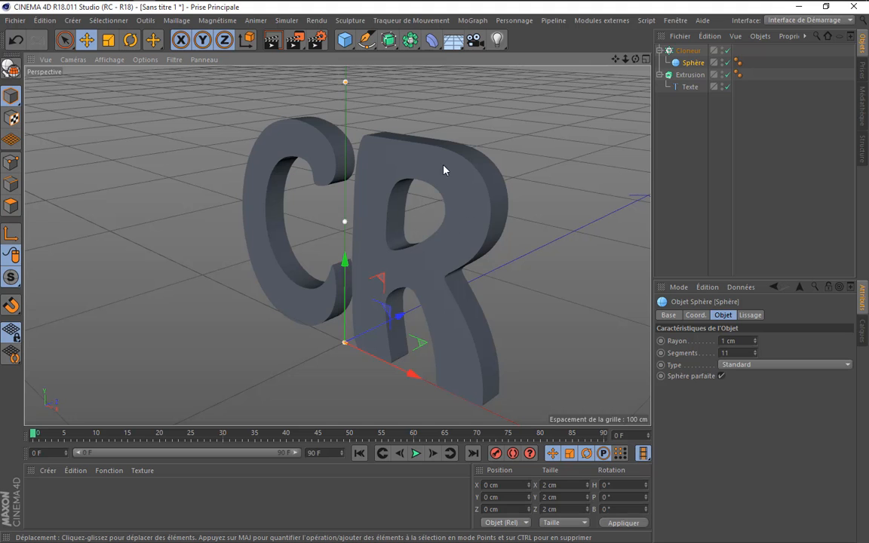
{"action": "scroll", "coordinate": [515, 185], "scroll_direction": "down", "scroll_amount": 2}
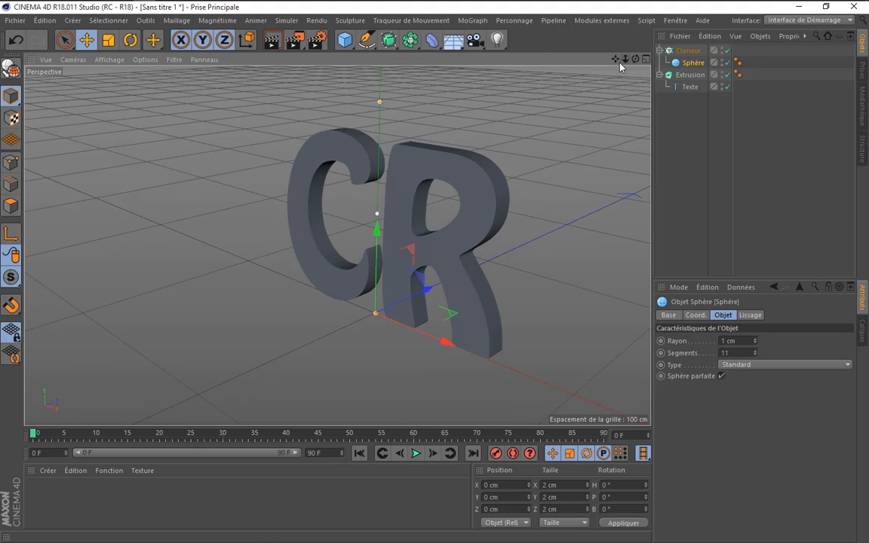
{"action": "left_click_drag", "start_coordinate": [616, 59], "coordinate": [540, 81]}
Switch the Cloneur's mode to Objet and assign the Extrusion as the object to clone onto
{"action": "left_click", "coordinate": [688, 51]}
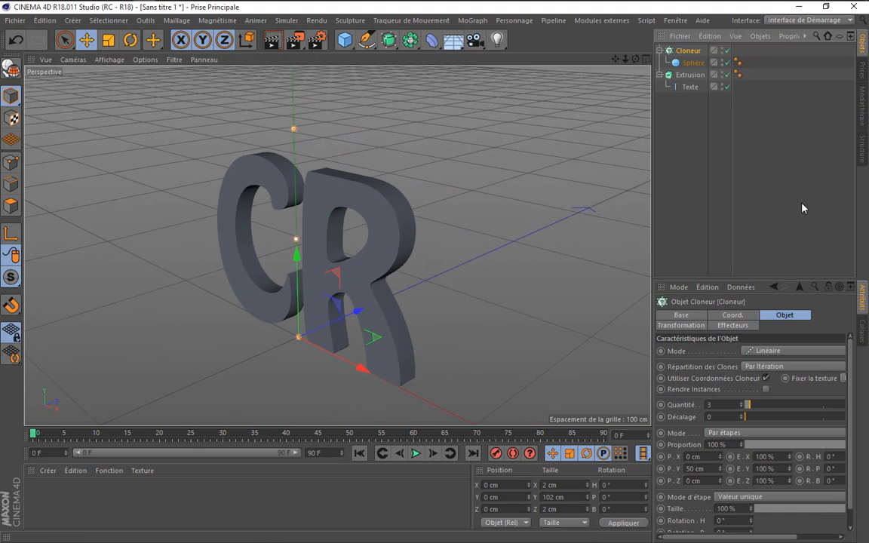
{"action": "left_click", "coordinate": [767, 352]}
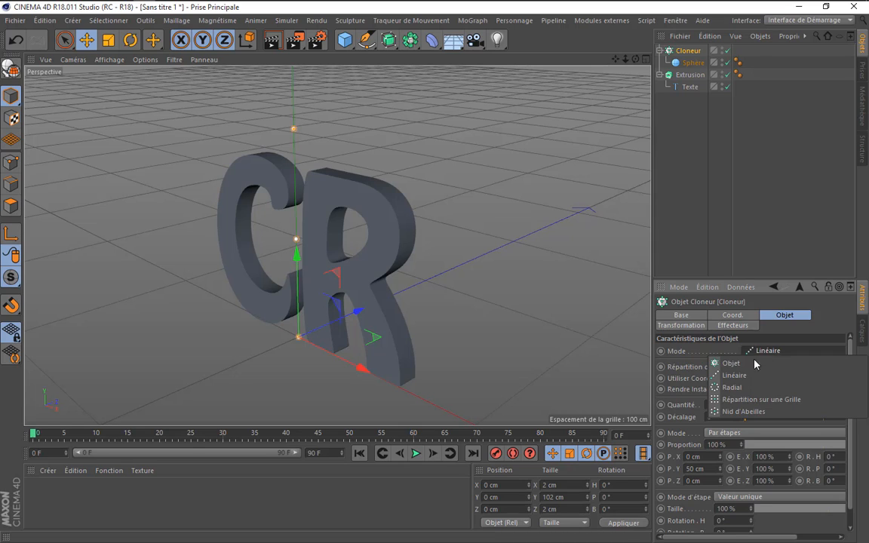
{"action": "left_click", "coordinate": [747, 366]}
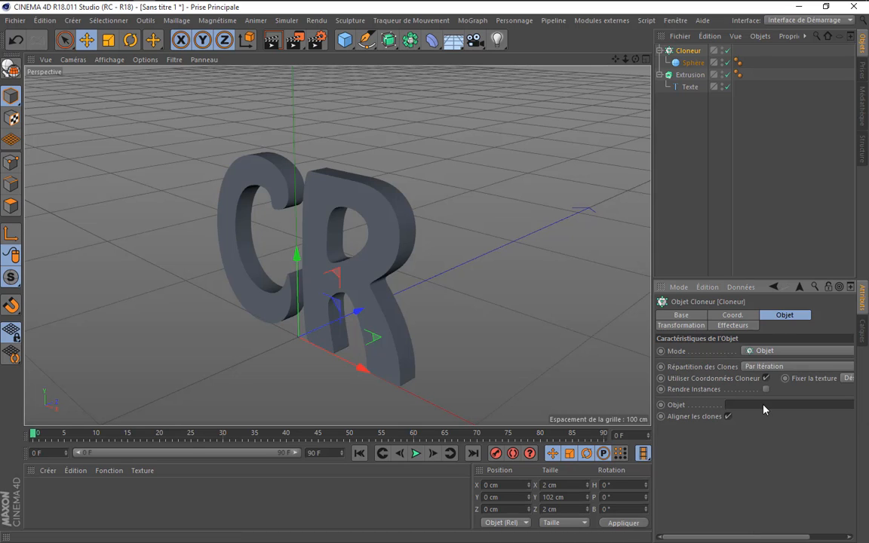
{"action": "left_click_drag", "start_coordinate": [667, 538], "coordinate": [757, 540]}
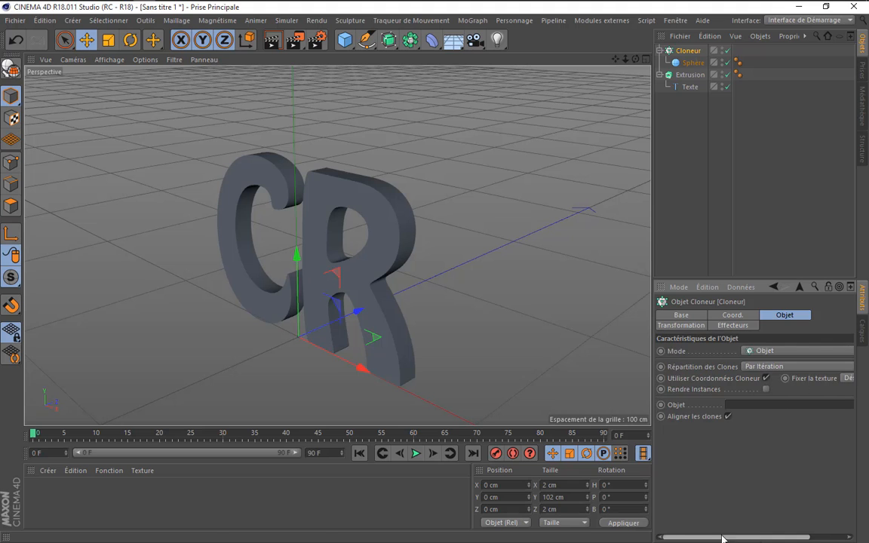
{"action": "left_click_drag", "start_coordinate": [652, 227], "coordinate": [612, 227]}
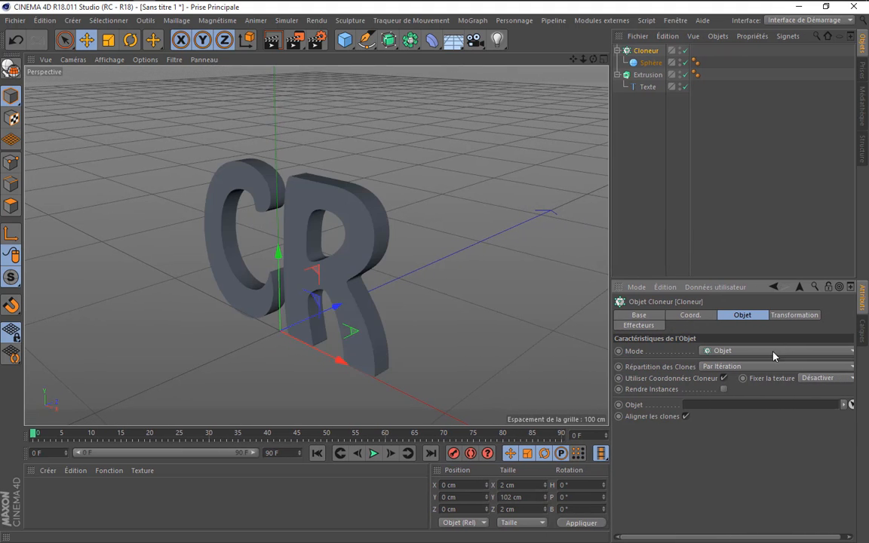
{"action": "left_click_drag", "start_coordinate": [648, 75], "coordinate": [703, 370]}
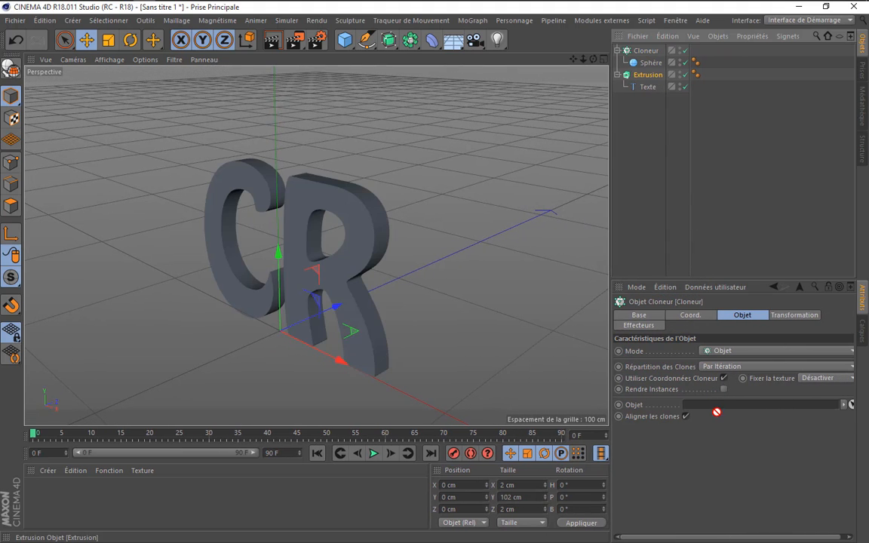
{"action": "left_click_drag", "start_coordinate": [717, 412], "coordinate": [713, 405]}
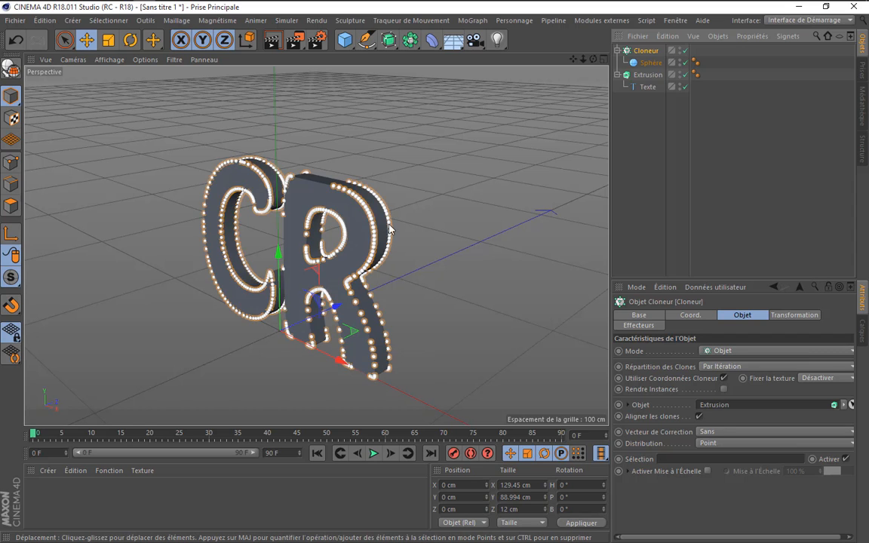
Hide the Extrusion object so only its clones show, and collapse its hierarchy in the object list
{"action": "scroll", "coordinate": [355, 226], "scroll_direction": "up", "scroll_amount": 4}
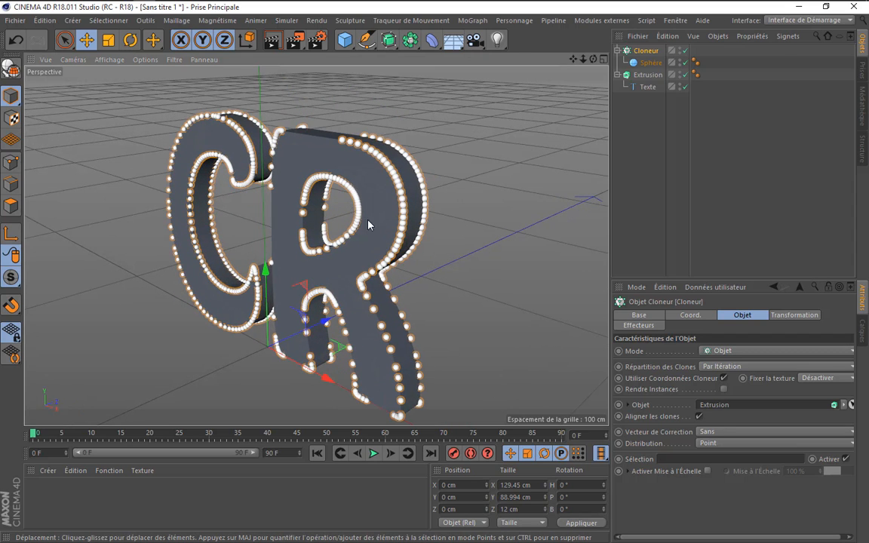
{"action": "left_click", "coordinate": [679, 73]}
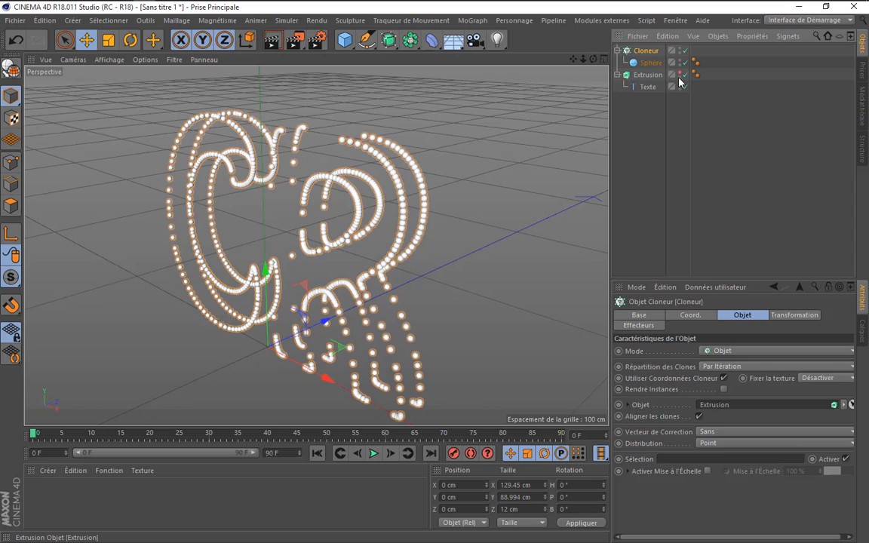
{"action": "left_click", "coordinate": [618, 75]}
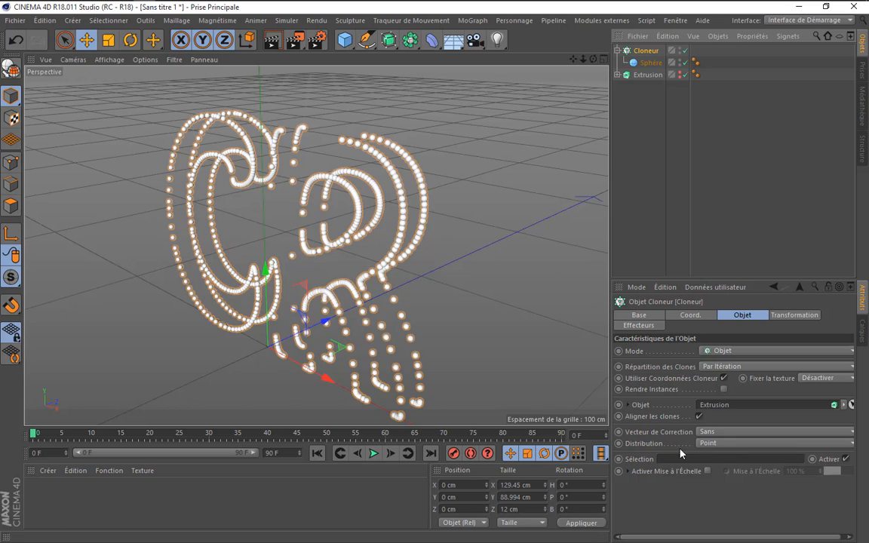
Set the Cloneur's distribution to Surface with a quantity of 100
{"action": "left_click", "coordinate": [715, 445]}
{"action": "left_click", "coordinate": [717, 493]}
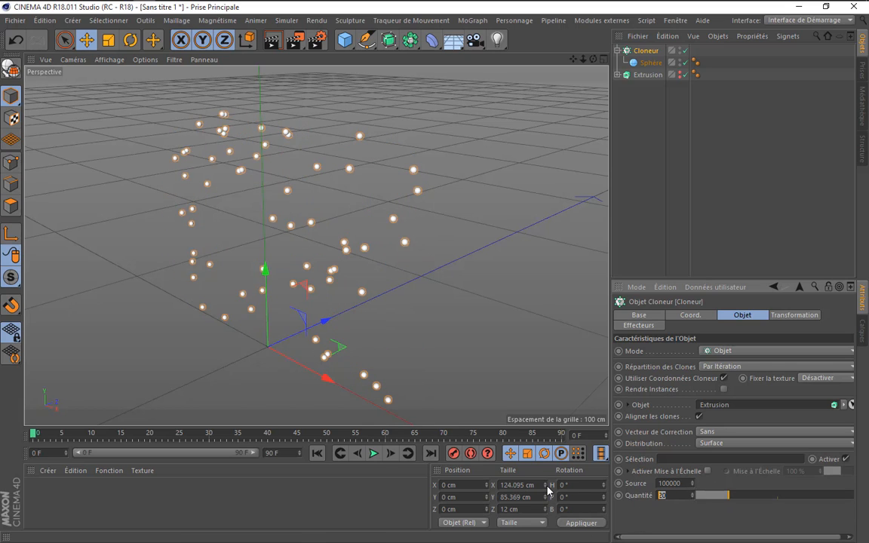
{"action": "key", "text": "Return"}
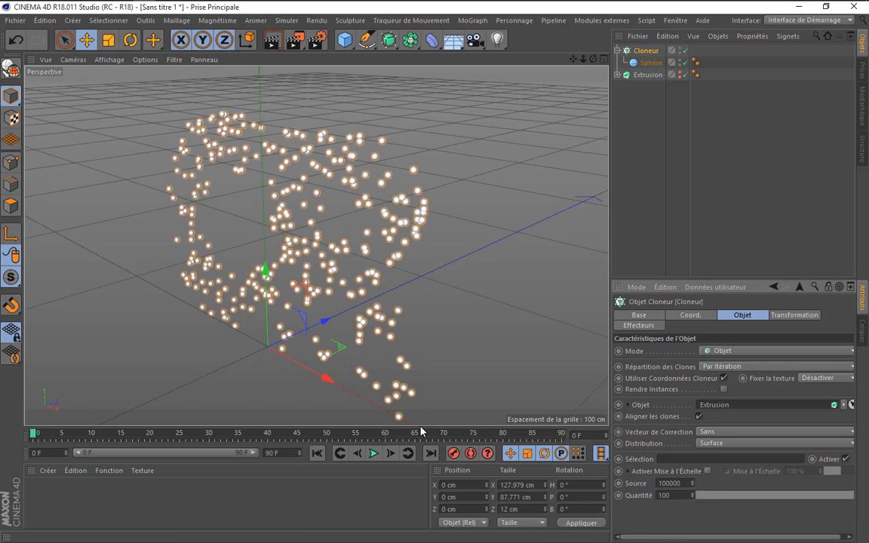
Set the Cloneur's quantity to 200 and play the animation to preview the clones
{"action": "left_click_drag", "start_coordinate": [593, 60], "coordinate": [615, 54]}
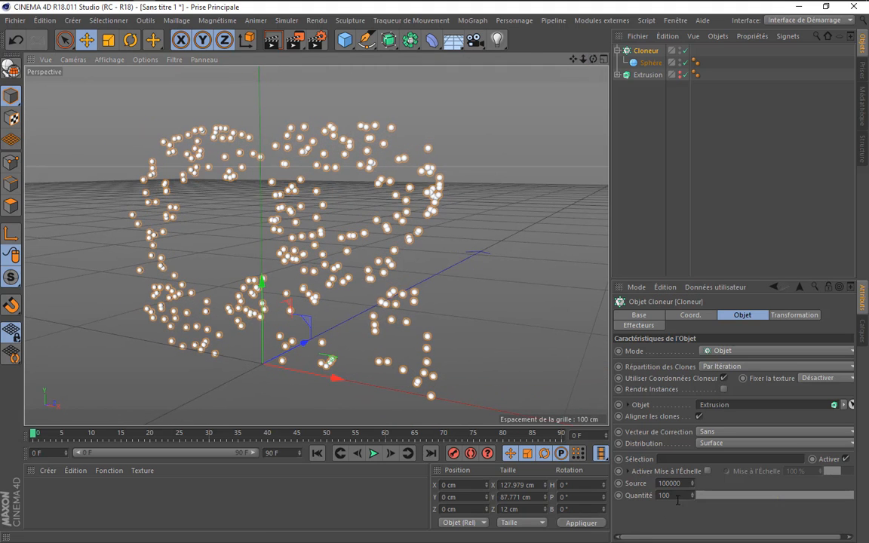
{"action": "double_click", "coordinate": [672, 496]}
{"action": "type", "text": "2"}
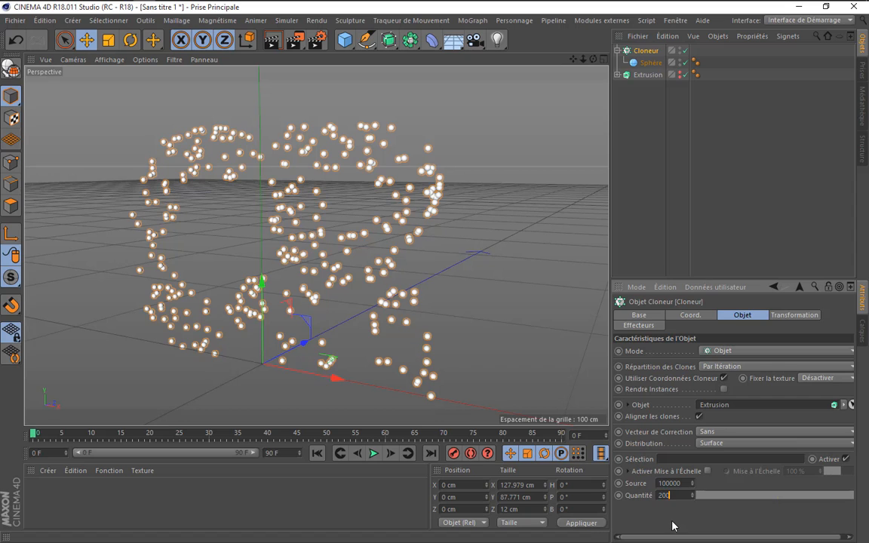
{"action": "key", "text": "Return"}
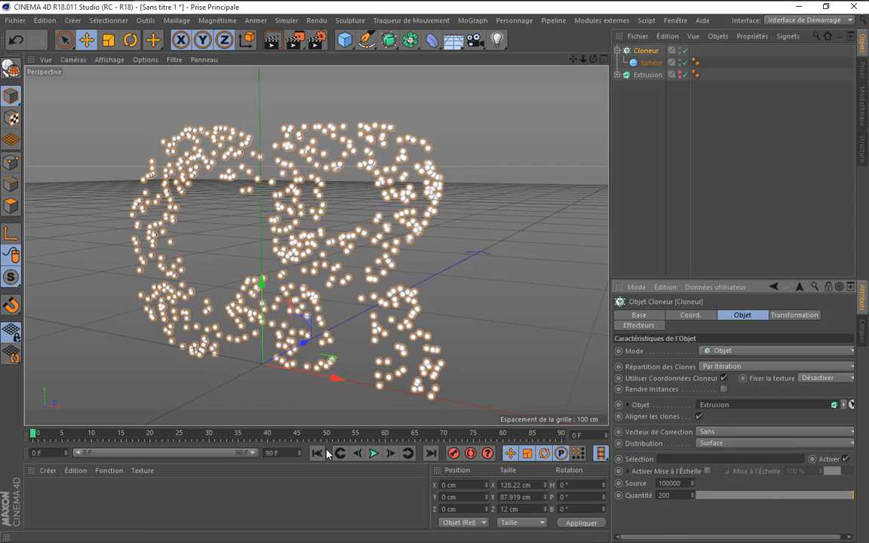
{"action": "left_click", "coordinate": [374, 454]}
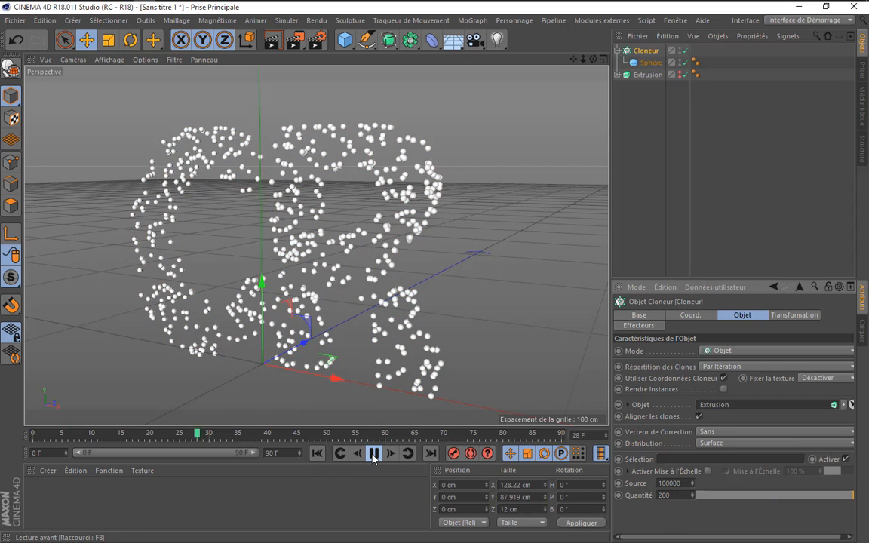
Stop the preview at the first frame and add a Randomisation effector to the Cloneur
{"action": "left_click", "coordinate": [374, 454]}
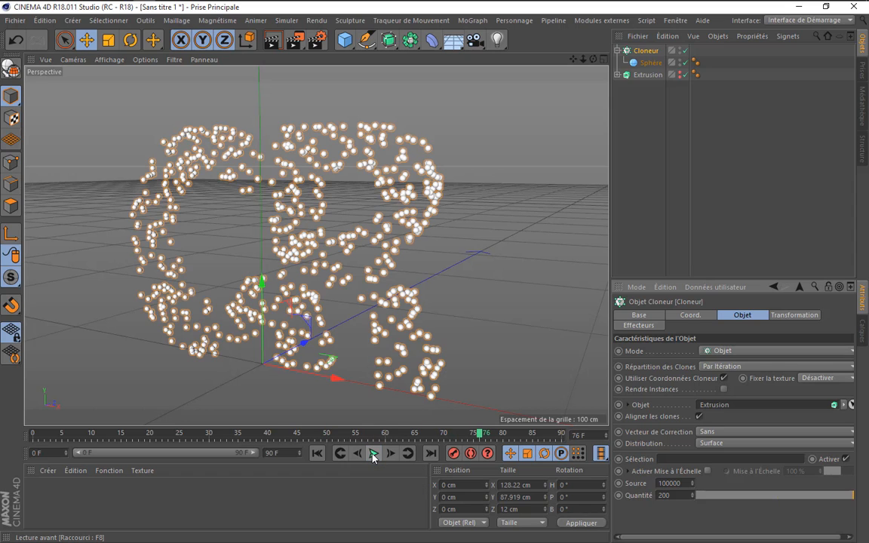
{"action": "left_click", "coordinate": [316, 453]}
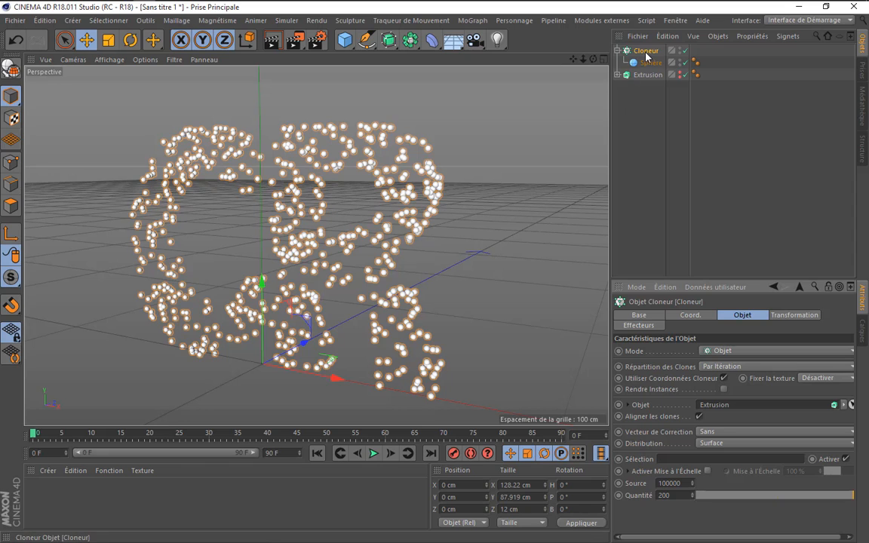
{"action": "left_click", "coordinate": [483, 20]}
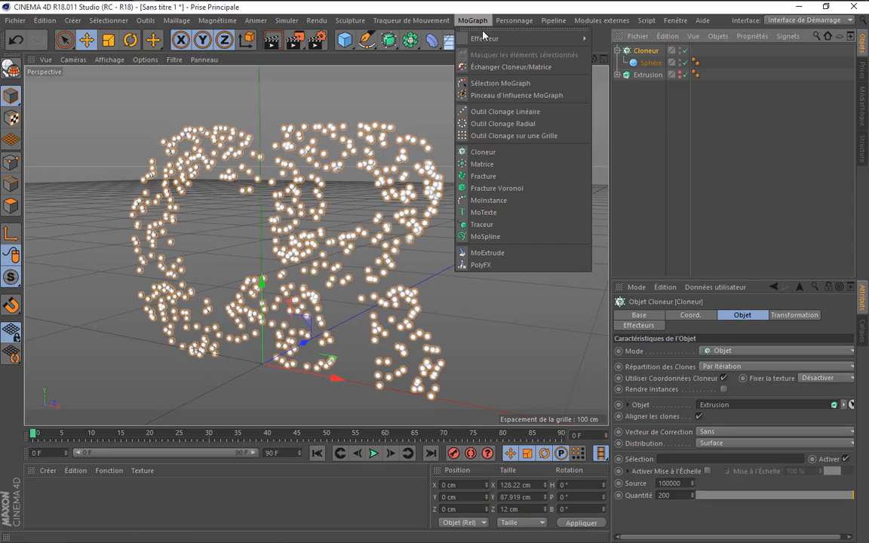
{"action": "mouse_move", "coordinate": [528, 38]}
{"action": "left_click", "coordinate": [640, 148]}
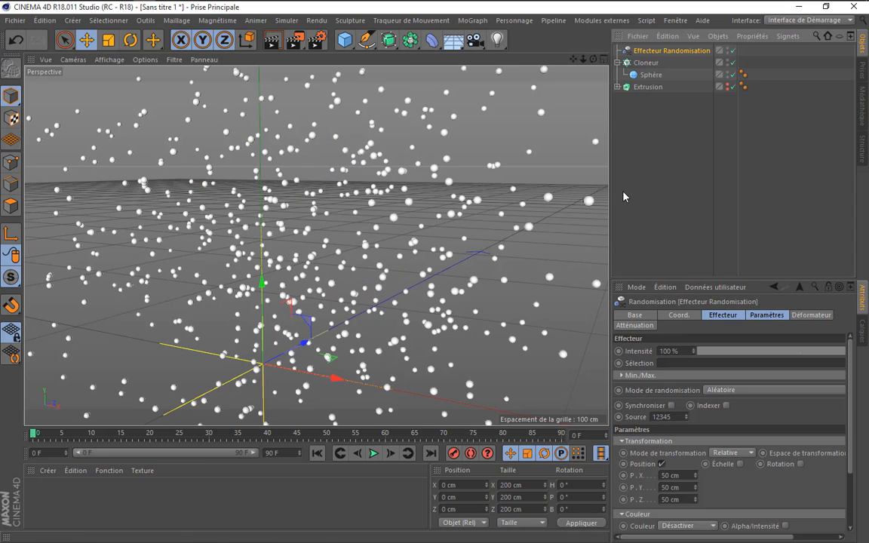
Set the Randomisation effector's X, Y and Z position offsets to 6 cm each
{"action": "scroll", "coordinate": [462, 167], "scroll_direction": "down", "scroll_amount": 3}
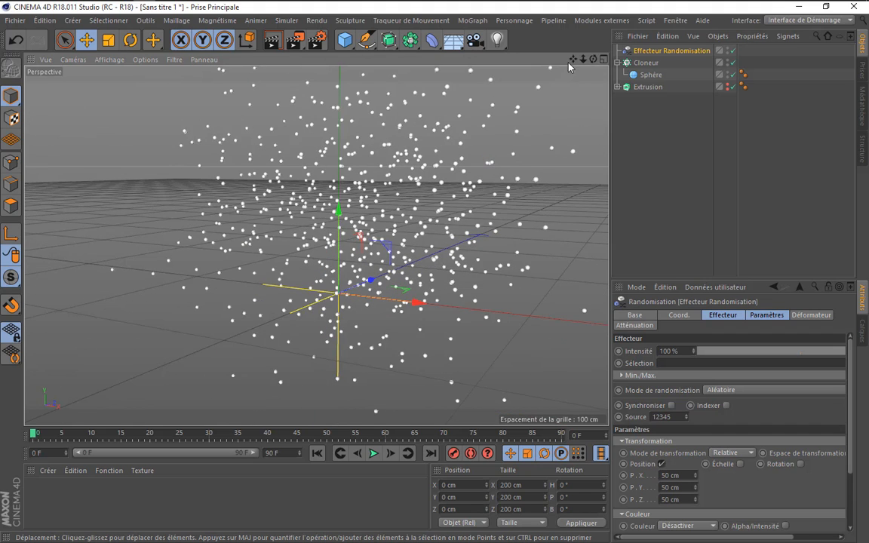
{"action": "left_click_drag", "start_coordinate": [572, 60], "coordinate": [428, 230]}
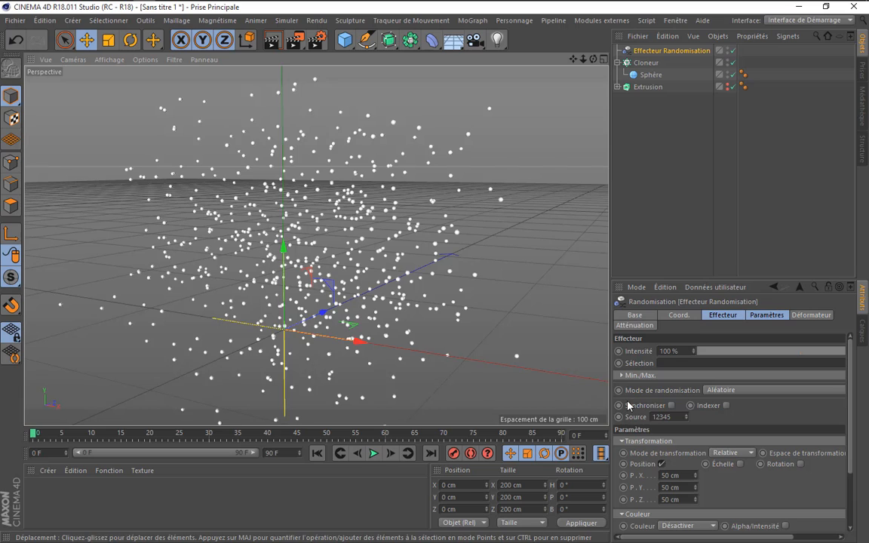
{"action": "left_click", "coordinate": [679, 475]}
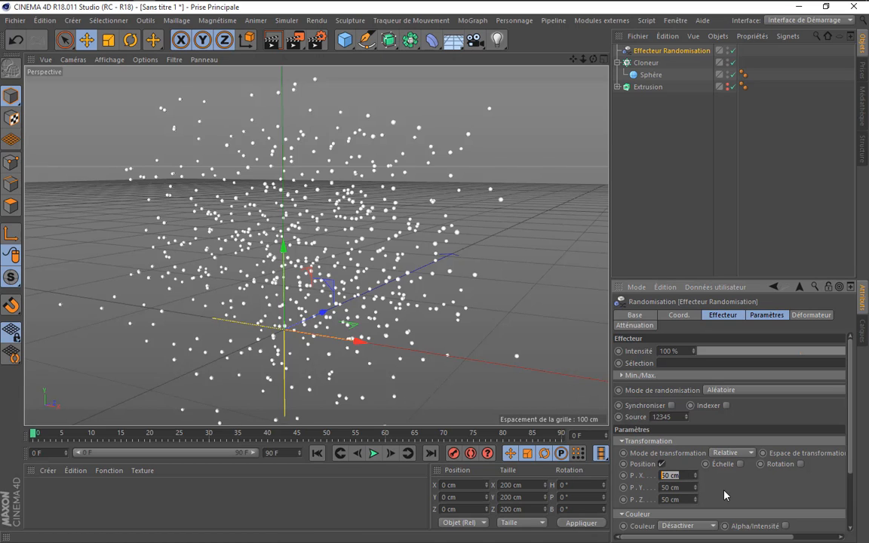
{"action": "type", "text": "6"}
{"action": "key", "text": "Tab"}
{"action": "type", "text": "6"}
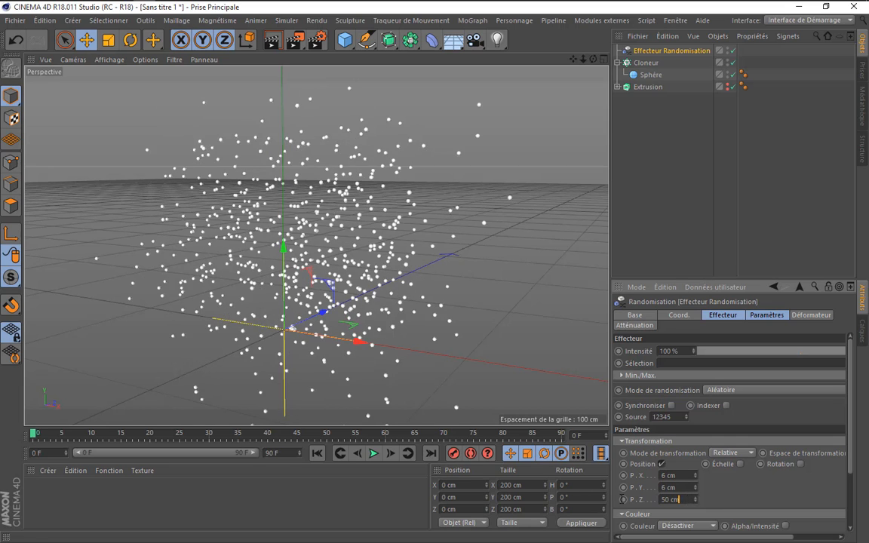
{"action": "key", "text": "Tab"}
{"action": "type", "text": "6"}
{"action": "key", "text": "Return"}
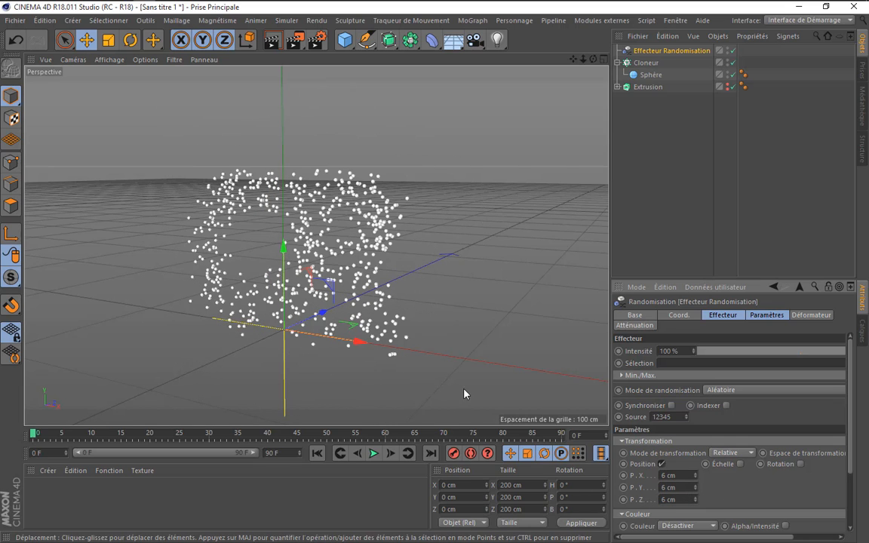
Set the effector's X, Y and Z position offsets to 4 cm each and preview the animation
{"action": "type", "text": "4"}
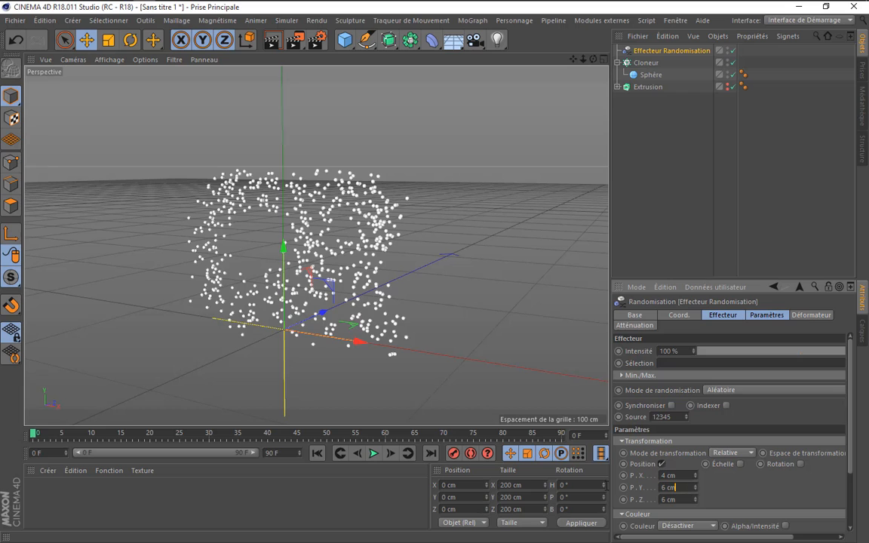
{"action": "type", "text": "4"}
{"action": "key", "text": "Return"}
{"action": "left_click", "coordinate": [374, 454]}
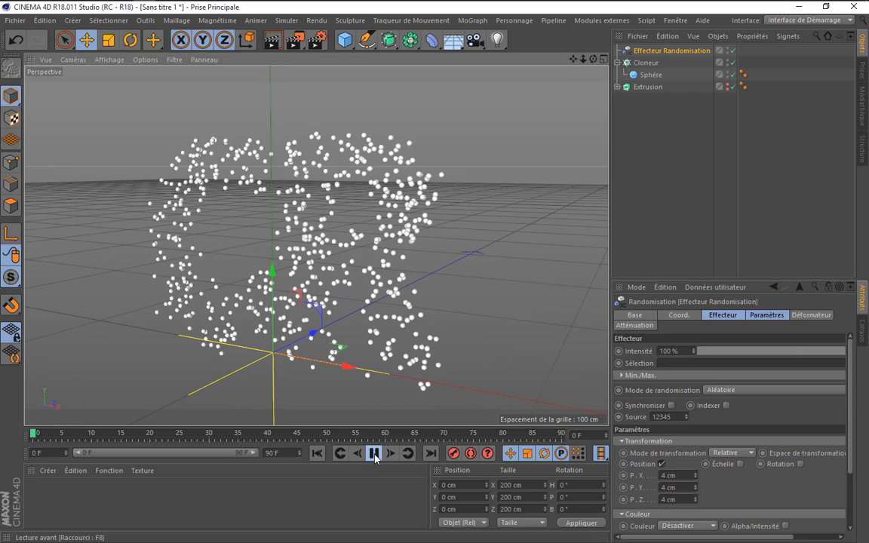
{"action": "left_click", "coordinate": [375, 454]}
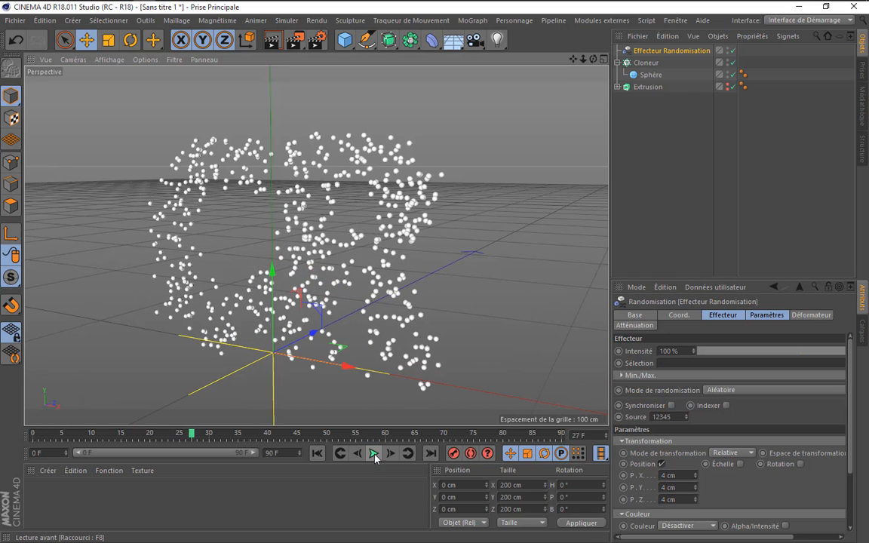
{"action": "left_click", "coordinate": [317, 453]}
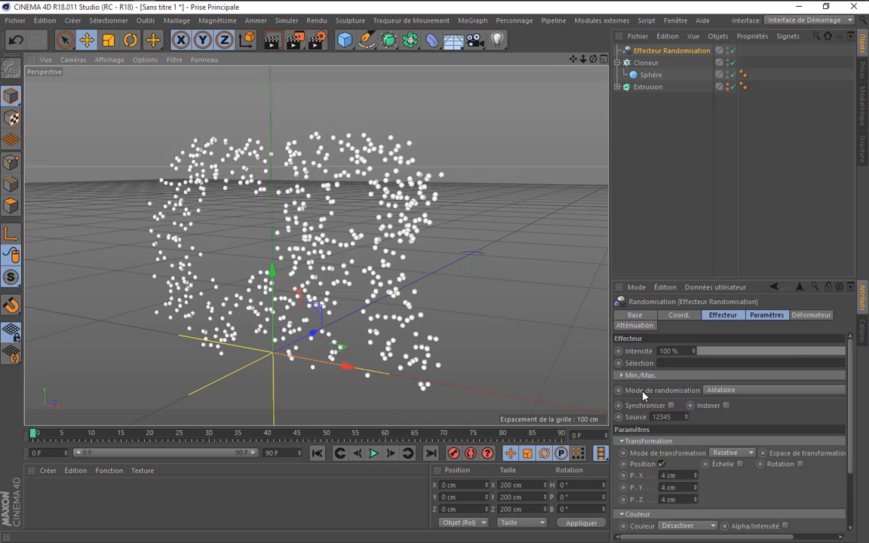
Set the effector's randomisation mode to Turbulence and play the animation to check the clones' movement
{"action": "left_click", "coordinate": [722, 391]}
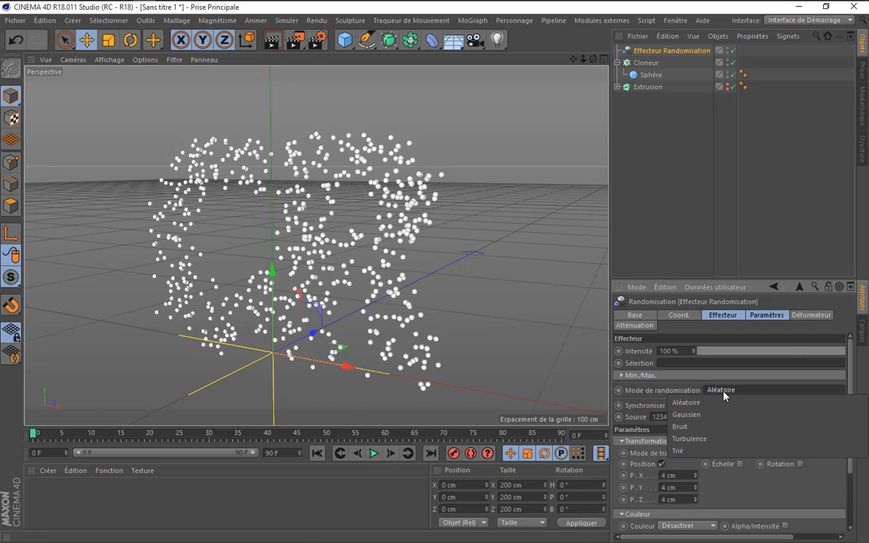
{"action": "left_click", "coordinate": [682, 438]}
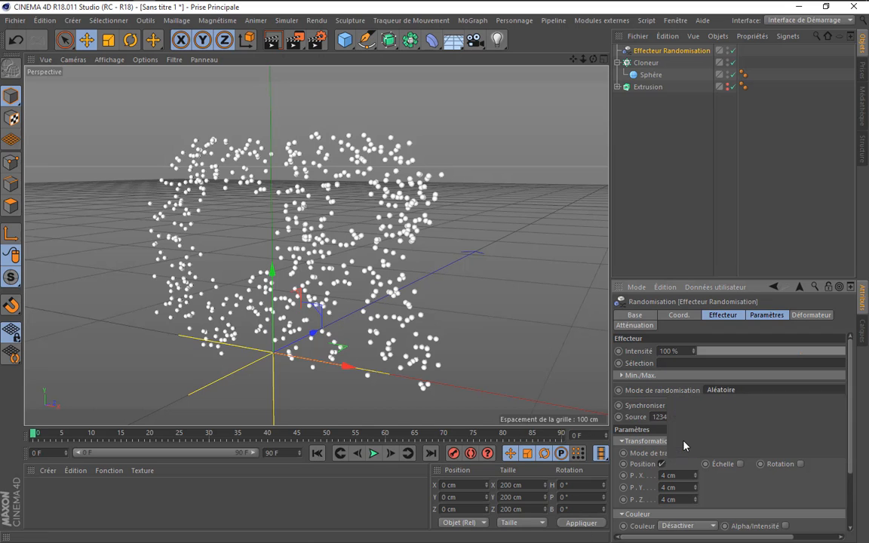
{"action": "left_click", "coordinate": [374, 454]}
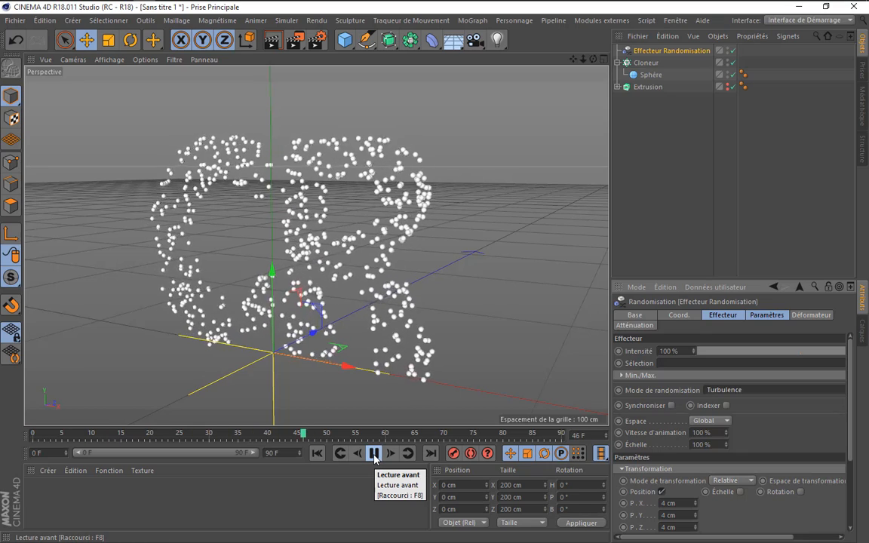
{"action": "left_click", "coordinate": [373, 454]}
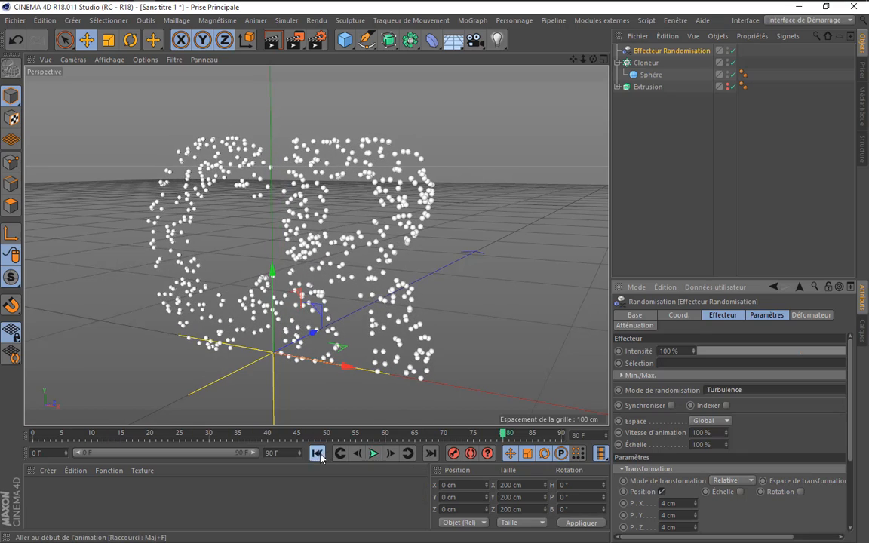
Enable the Indexer option of the Randomisation effector and play the animation to compare the movement
{"action": "left_click", "coordinate": [304, 434]}
{"action": "left_click", "coordinate": [727, 406]}
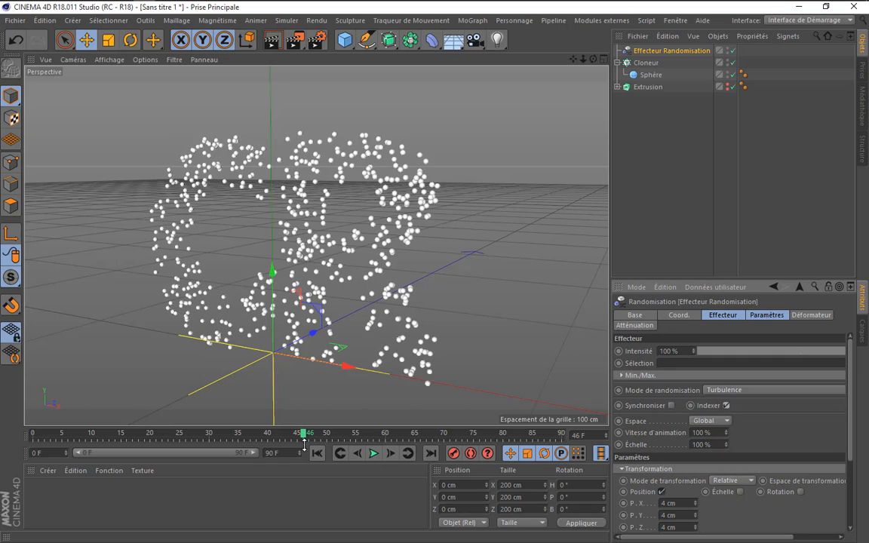
{"action": "left_click", "coordinate": [373, 453]}
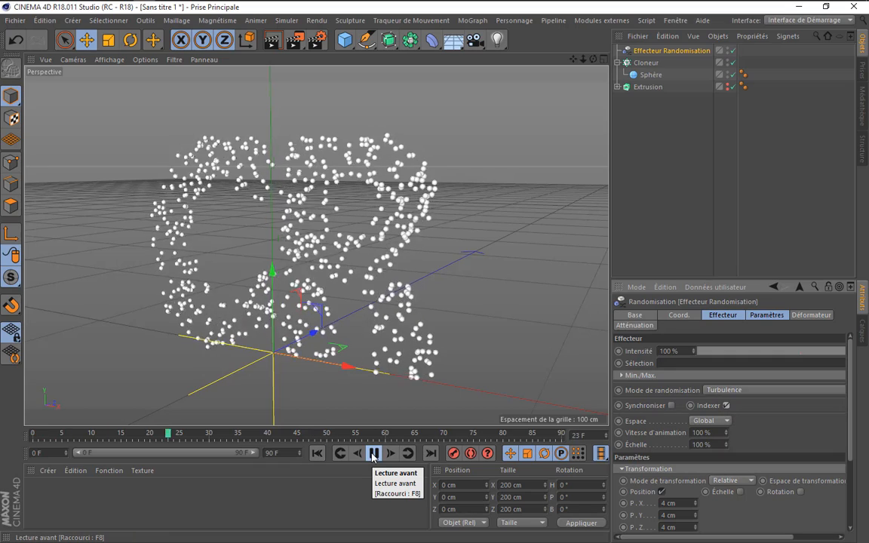
{"action": "left_click", "coordinate": [373, 453]}
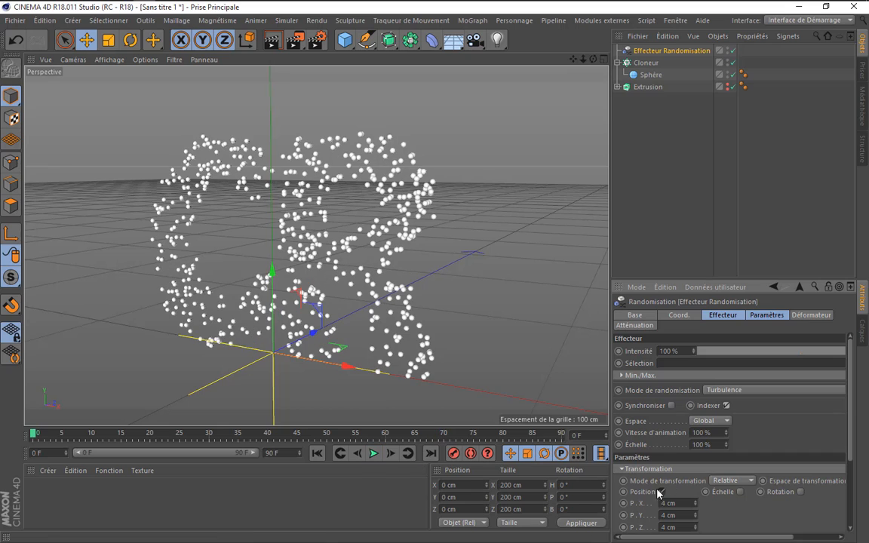
Enable Rotation on the effector with R.H 100°, R.P 150° and R.B 75°, and preview the animation
{"action": "left_click", "coordinate": [801, 492]}
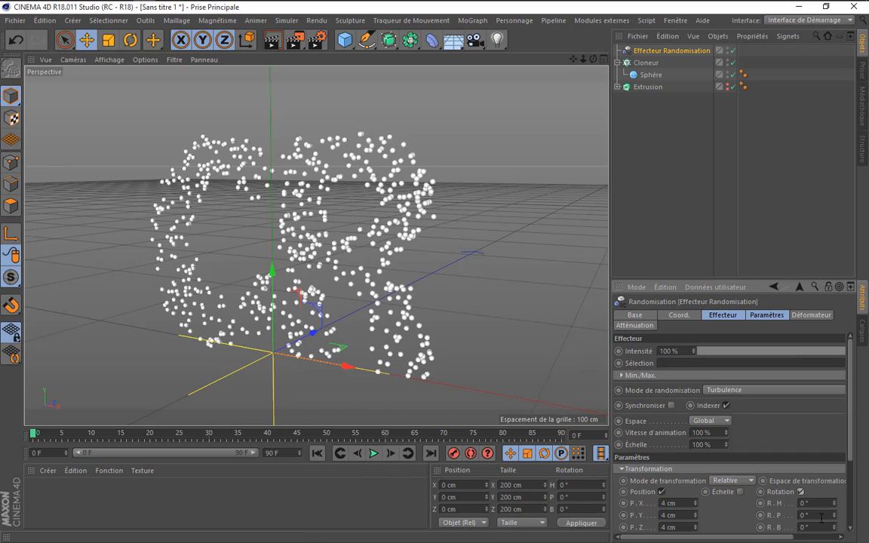
{"action": "type", "text": "100"}
{"action": "key", "text": "Return"}
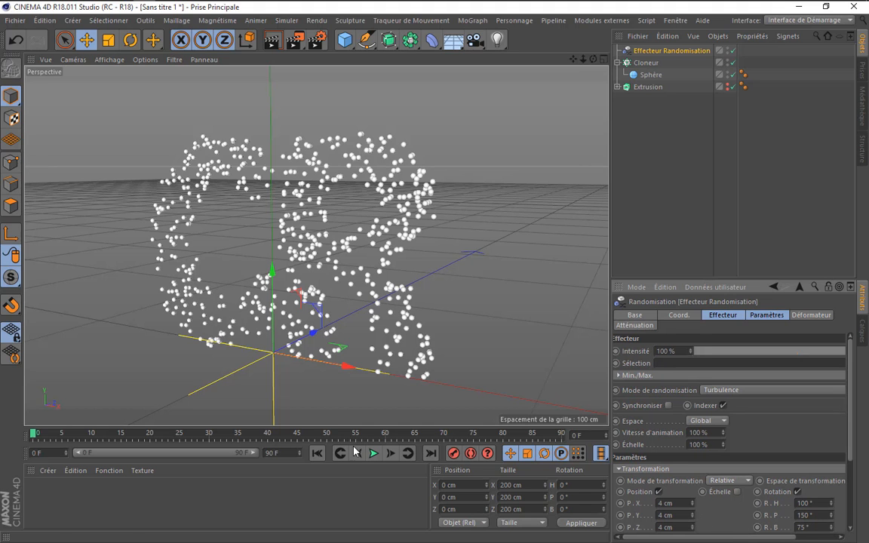
{"action": "left_click", "coordinate": [372, 453]}
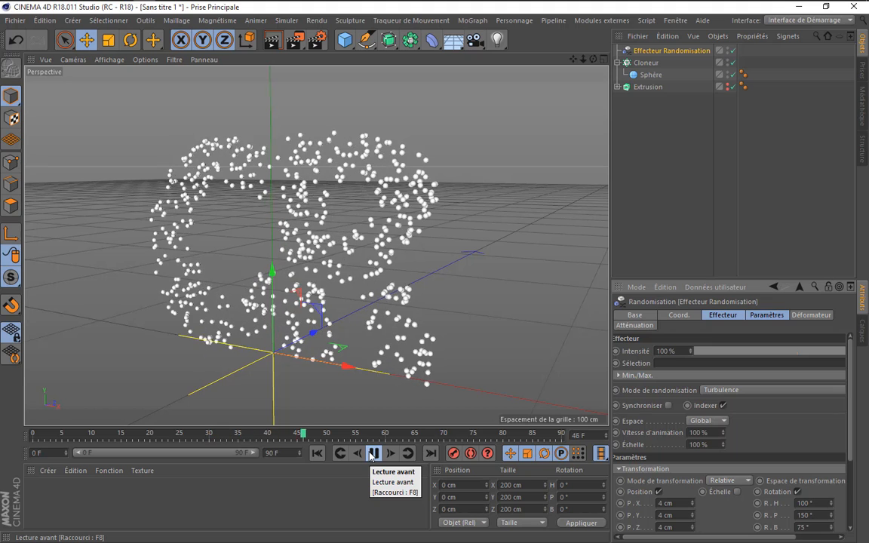
{"action": "left_click", "coordinate": [372, 453]}
{"action": "left_click", "coordinate": [316, 453]}
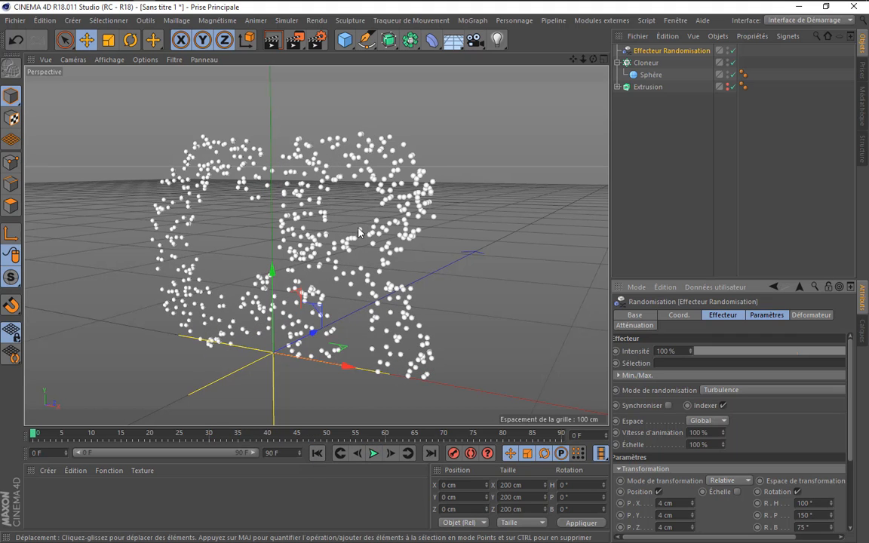
Add a MoGraph Traceur that references the Cloneur and play the animation to draw the clones' paths
{"action": "left_click", "coordinate": [645, 63]}
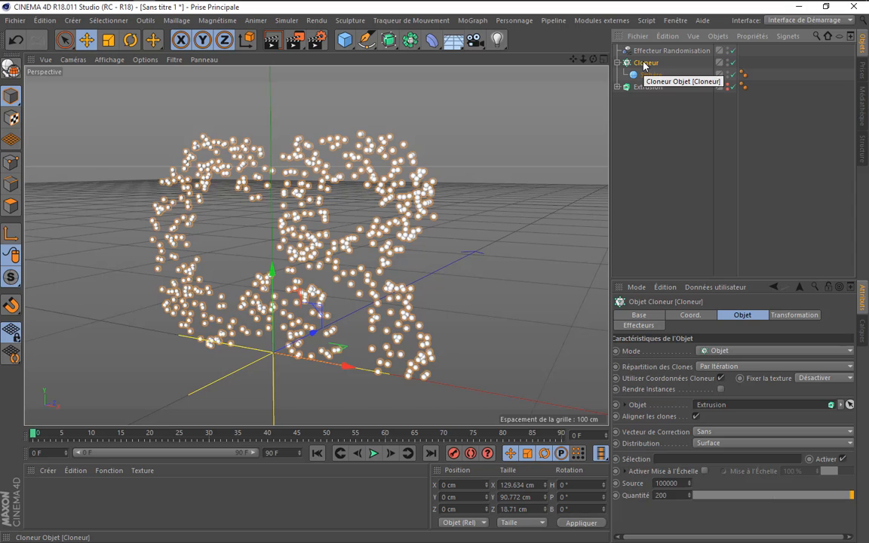
{"action": "left_click", "coordinate": [473, 21]}
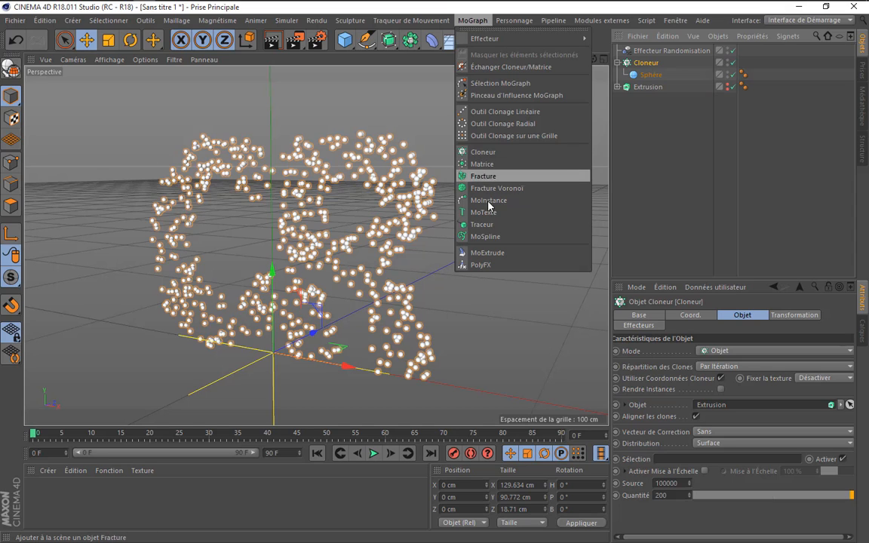
{"action": "left_click", "coordinate": [482, 225]}
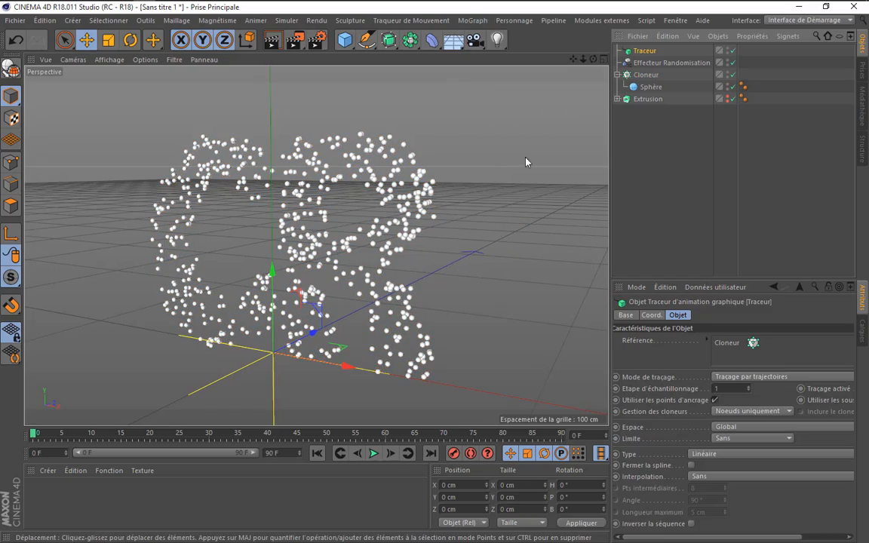
{"action": "left_click", "coordinate": [372, 453]}
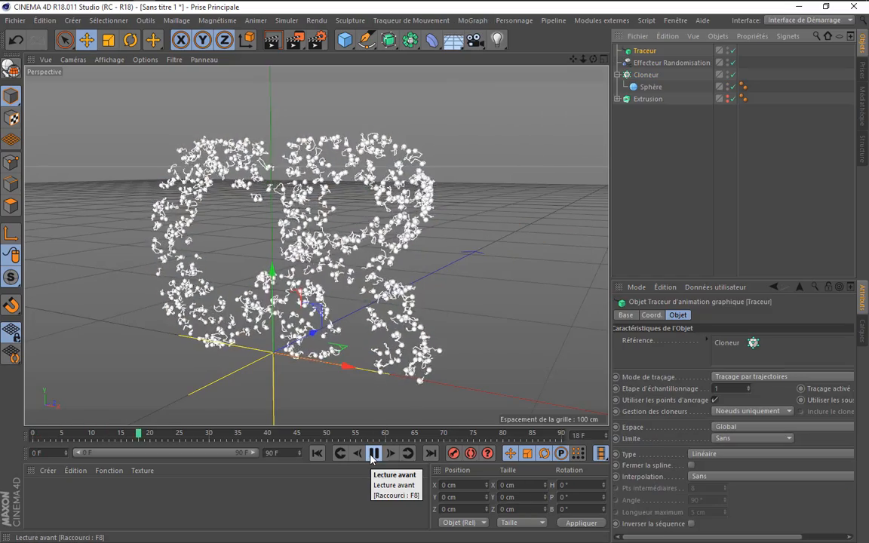
{"action": "left_click", "coordinate": [373, 453]}
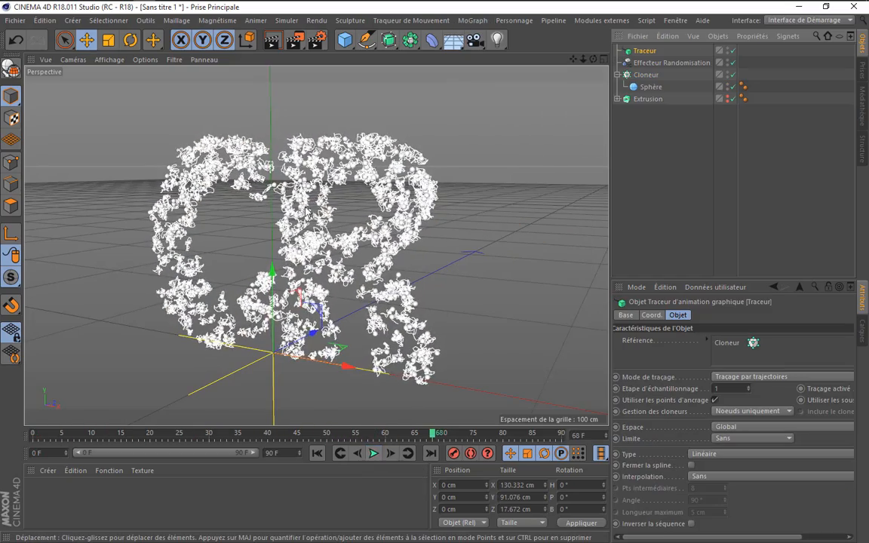
Render a close-up of the clones in the viewport to check whether the traced paths appear
{"action": "scroll", "coordinate": [310, 234], "scroll_direction": "up", "scroll_amount": 3}
{"action": "scroll", "coordinate": [311, 234], "scroll_direction": "up", "scroll_amount": 3}
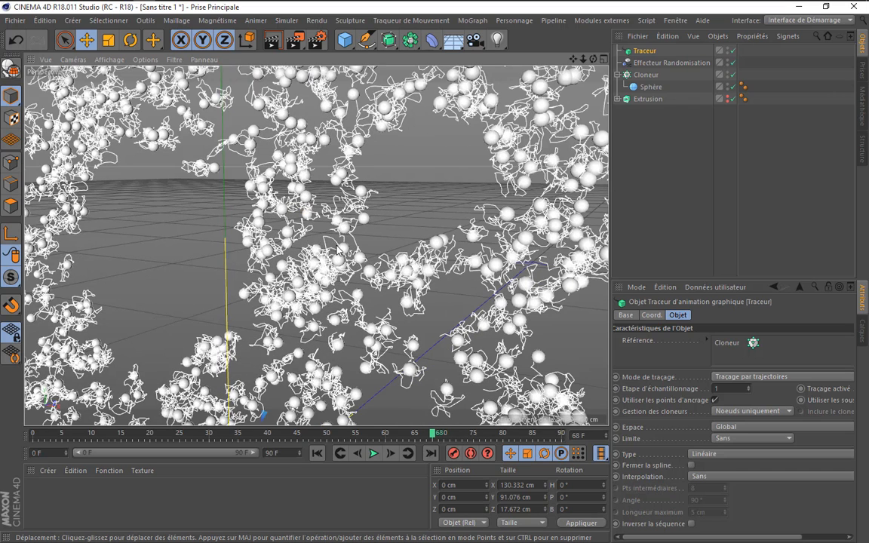
{"action": "left_click", "coordinate": [270, 40]}
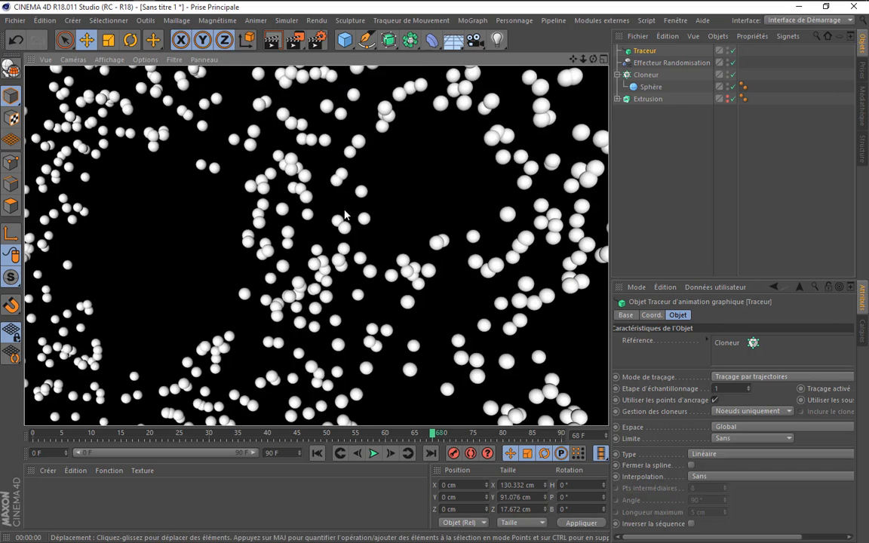
{"action": "scroll", "coordinate": [381, 317], "scroll_direction": "down", "scroll_amount": 3}
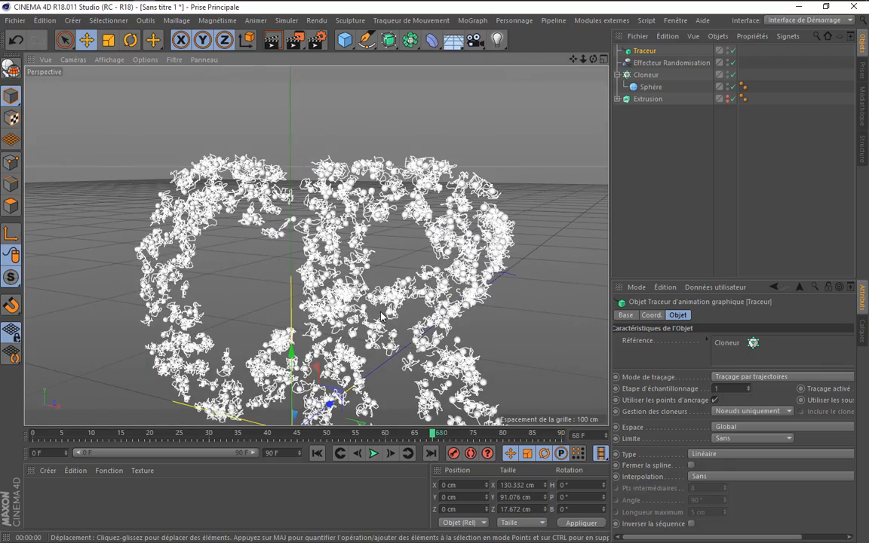
{"action": "left_click_drag", "start_coordinate": [575, 58], "coordinate": [560, 39]}
Return the animation to the first frame with nothing selected and add an Extrusion contrôlée object
{"action": "left_click", "coordinate": [644, 188]}
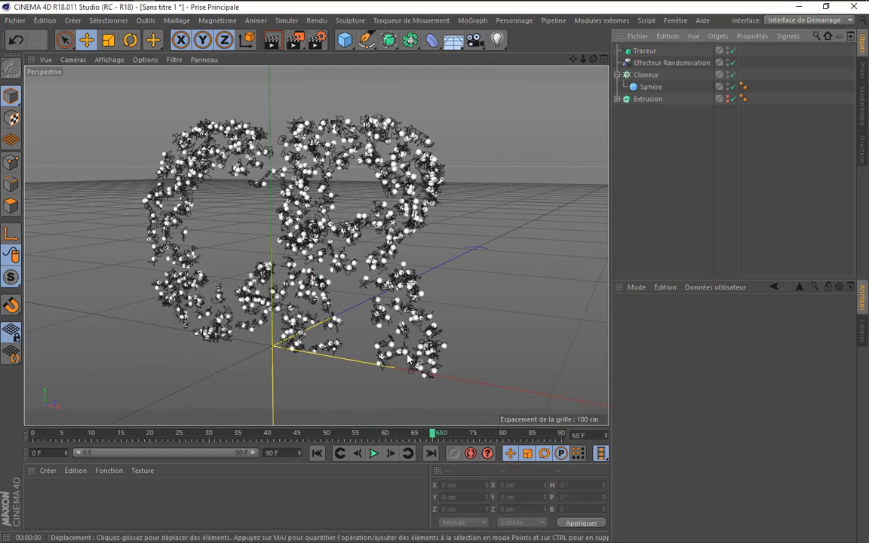
{"action": "left_click", "coordinate": [317, 452]}
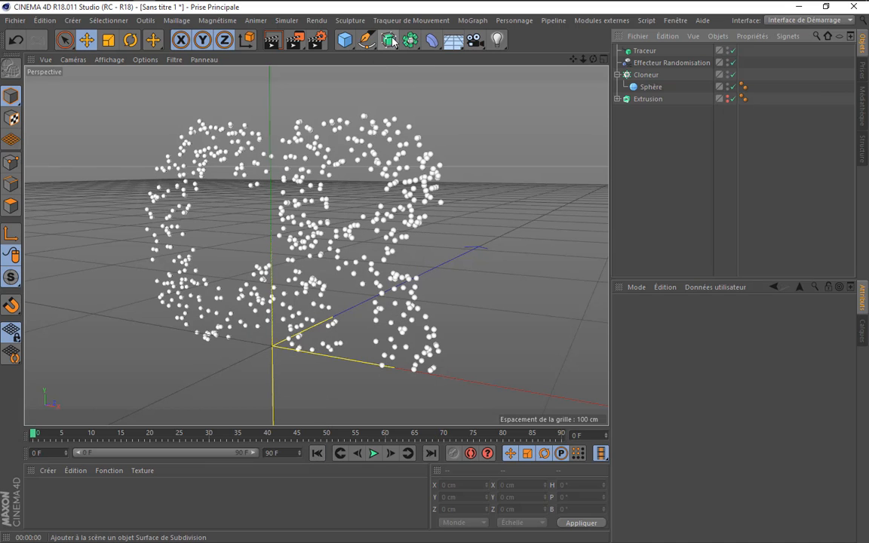
{"action": "left_click_drag", "start_coordinate": [393, 41], "coordinate": [475, 105]}
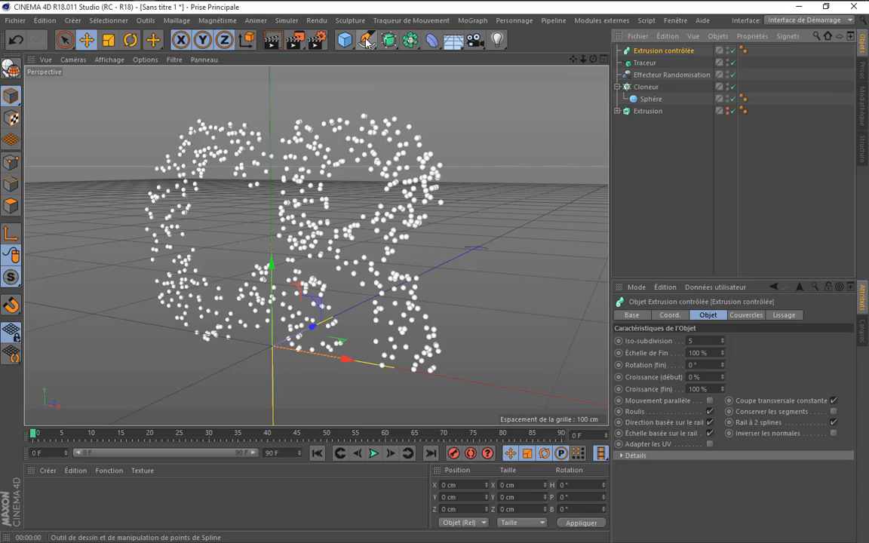
Add a Cercle spline with a radius of 1 cm as the sweep profile
{"action": "left_click_drag", "start_coordinate": [366, 40], "coordinate": [505, 80]}
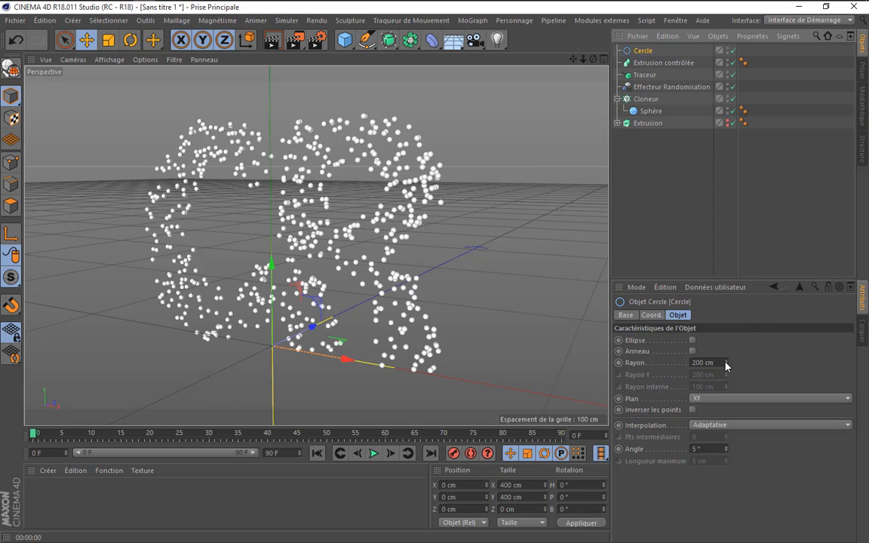
{"action": "left_click_drag", "start_coordinate": [720, 363], "coordinate": [594, 357]}
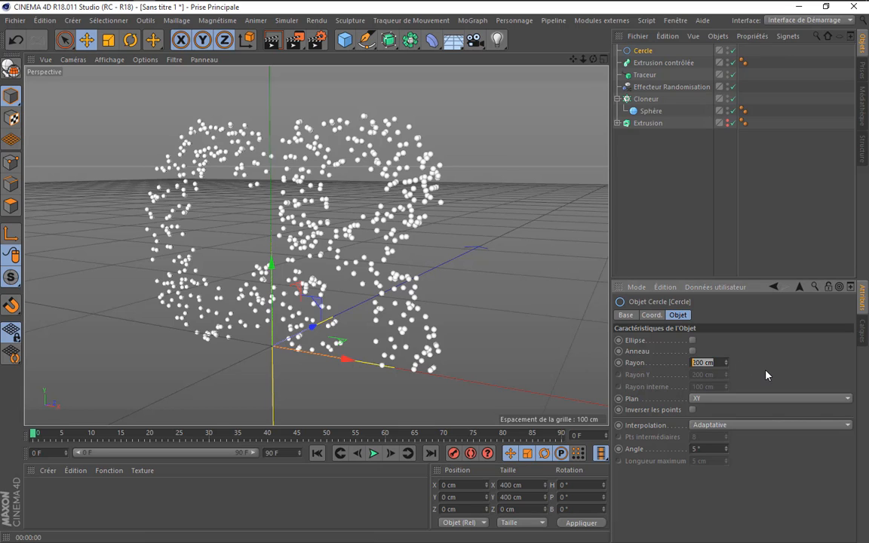
{"action": "type", "text": "1"}
{"action": "key", "text": "Return"}
Nest the Cercle and the Traceur under the Extrusion contrôlée, with the Cercle above the Traceur
{"action": "left_click_drag", "start_coordinate": [643, 51], "coordinate": [652, 68]}
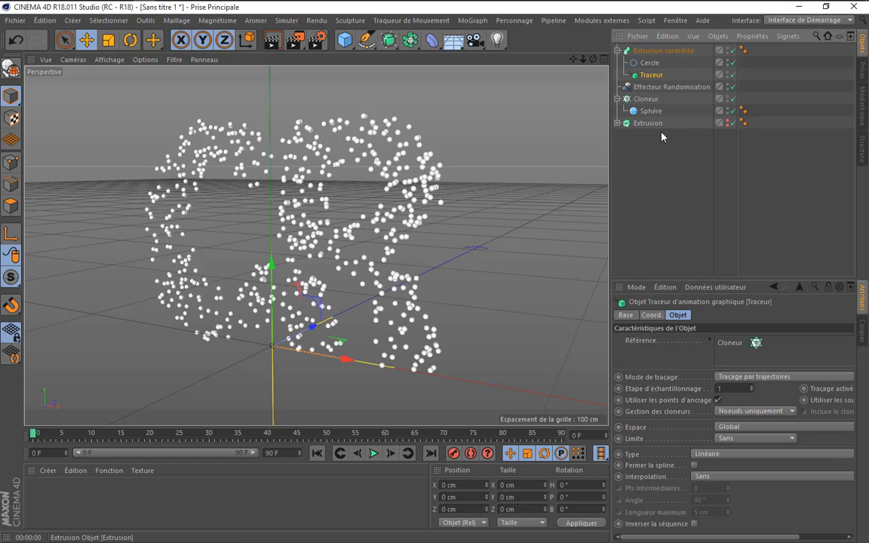
{"action": "left_click", "coordinate": [652, 65]}
{"action": "left_click", "coordinate": [652, 76]}
{"action": "left_click", "coordinate": [650, 64]}
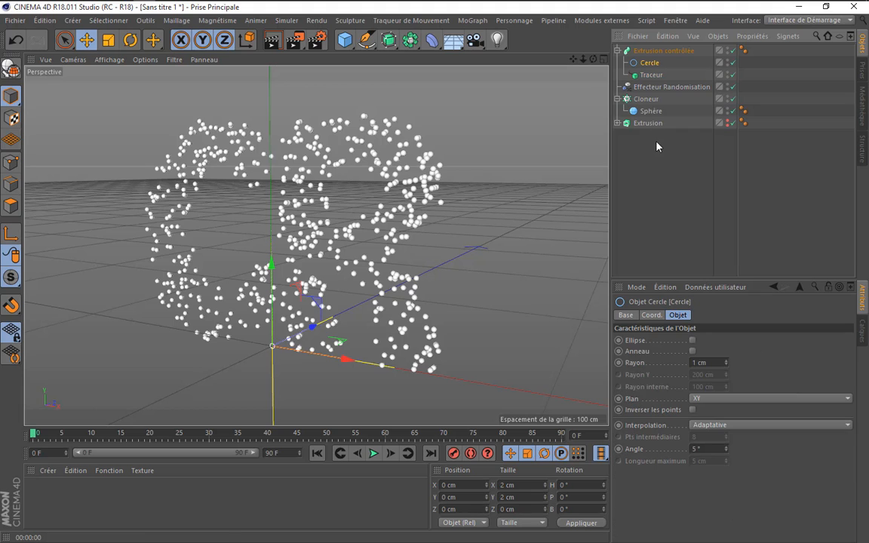
Play the animation and render the viewport to check the geometry swept along the clones' paths
{"action": "left_click_drag", "start_coordinate": [573, 59], "coordinate": [548, 86]}
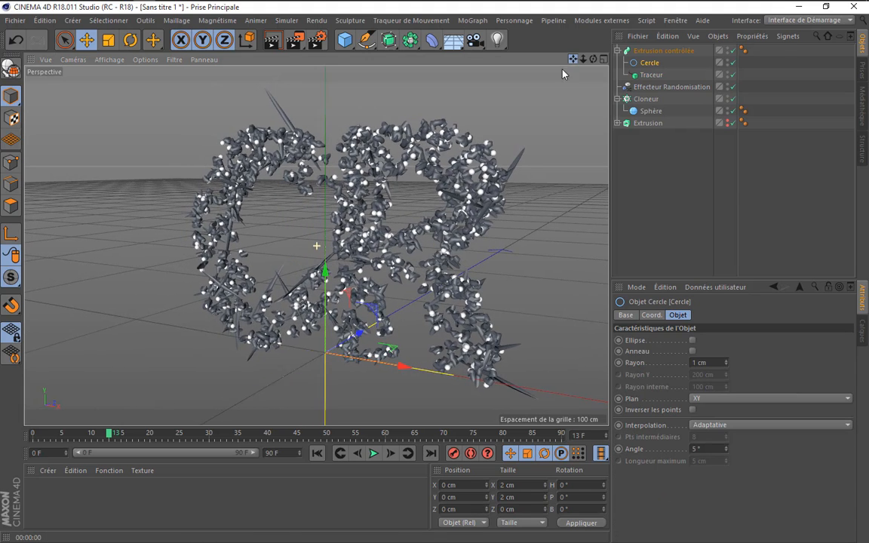
{"action": "scroll", "coordinate": [405, 123], "scroll_direction": "up", "scroll_amount": 2}
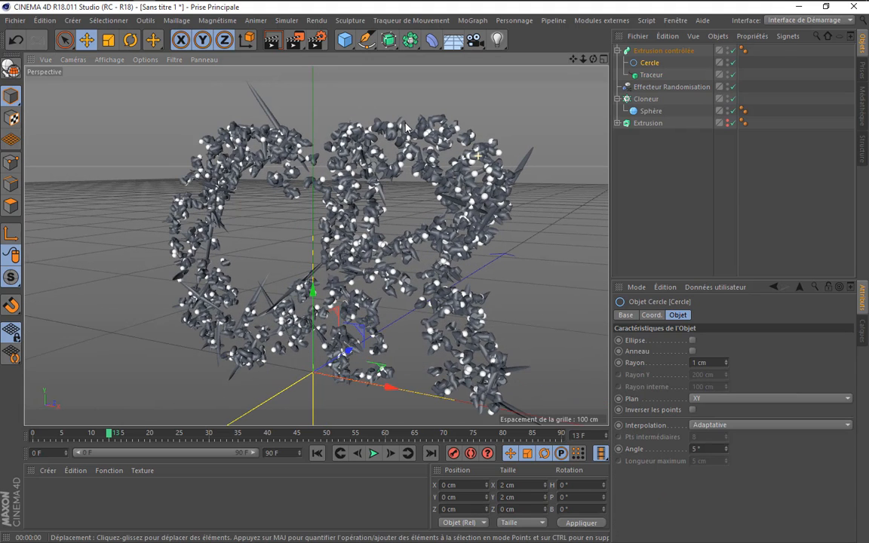
{"action": "left_click", "coordinate": [273, 38]}
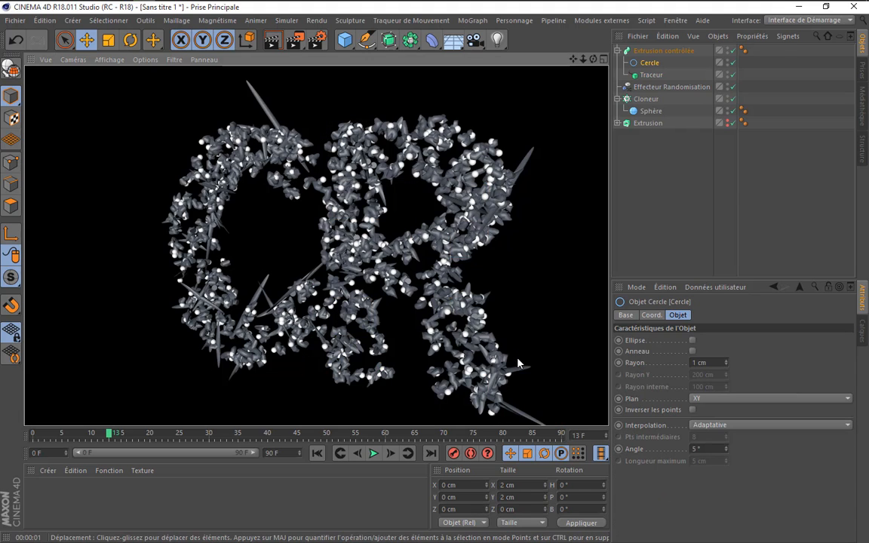
{"action": "scroll", "coordinate": [263, 323], "scroll_direction": "up", "scroll_amount": 4}
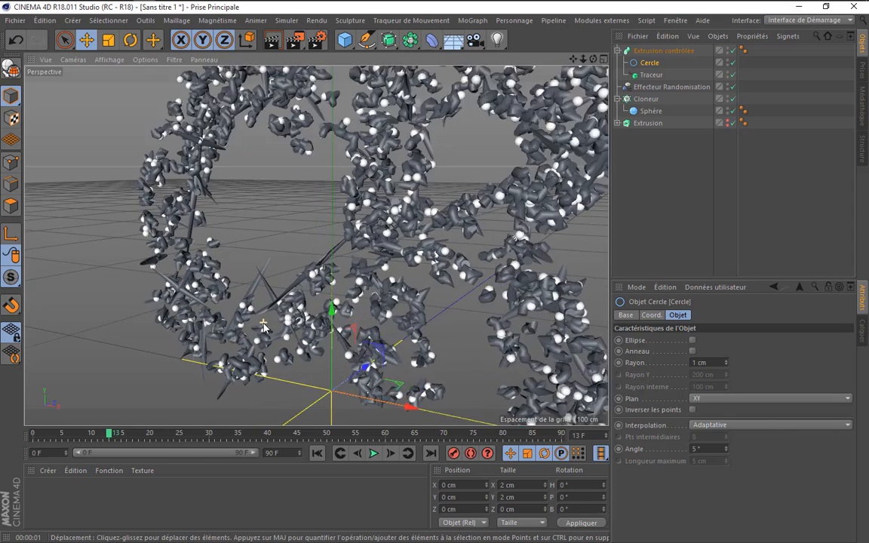
{"action": "scroll", "coordinate": [300, 284], "scroll_direction": "down", "scroll_amount": 4}
{"action": "middle_click_drag", "start_coordinate": [338, 229], "coordinate": [271, 258], "text": "alt"}
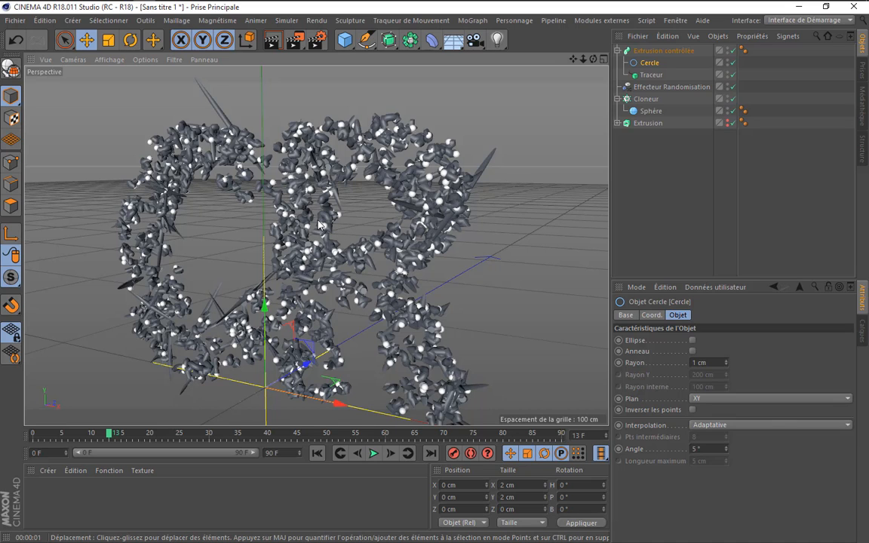
Rewind to the first frame and replay the start of the animation to examine how the sweeps grow
{"action": "key", "text": "shift+f"}
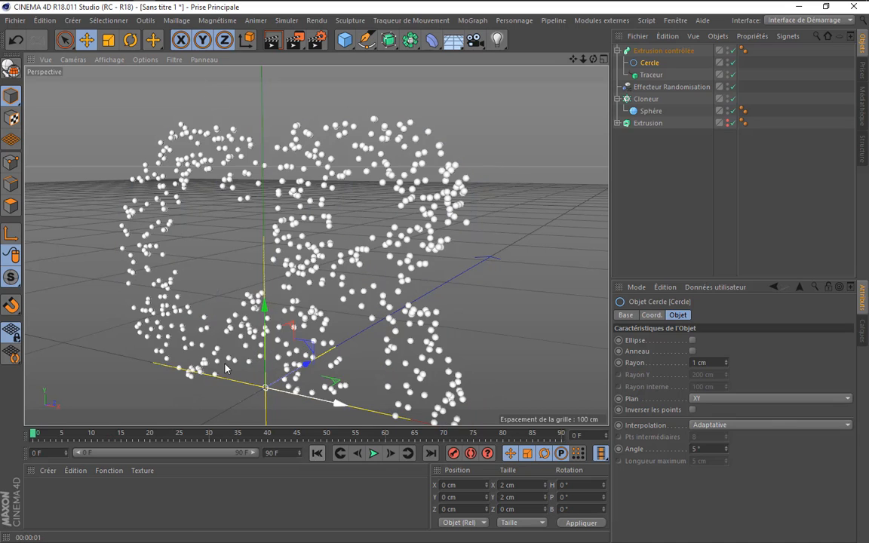
{"action": "left_click", "coordinate": [374, 452]}
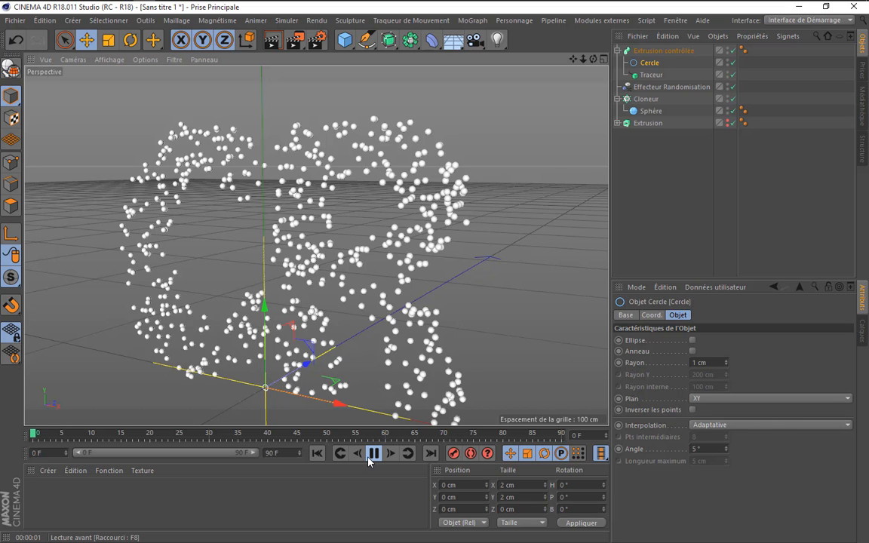
{"action": "left_click", "coordinate": [373, 453]}
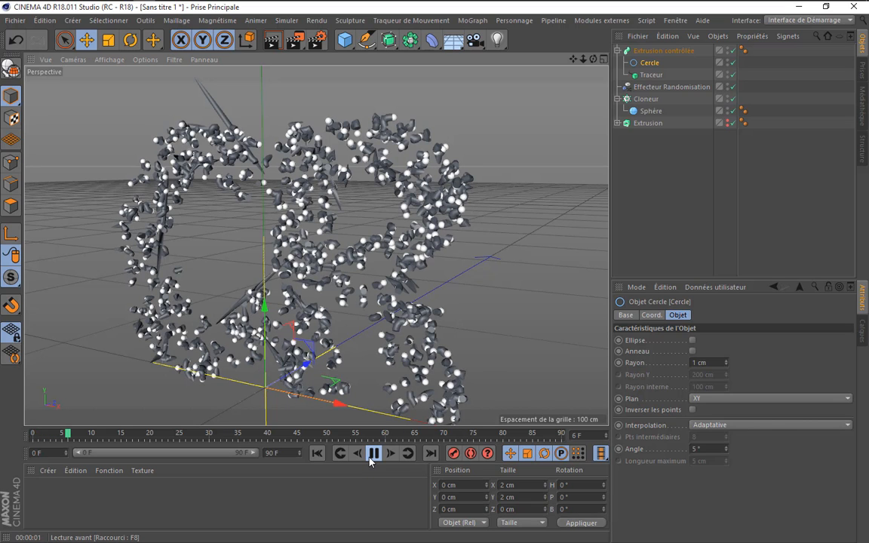
Set the Effecteur Randomisation's animation speed to 80% and replay the animation from the first frame
{"action": "left_click", "coordinate": [669, 88]}
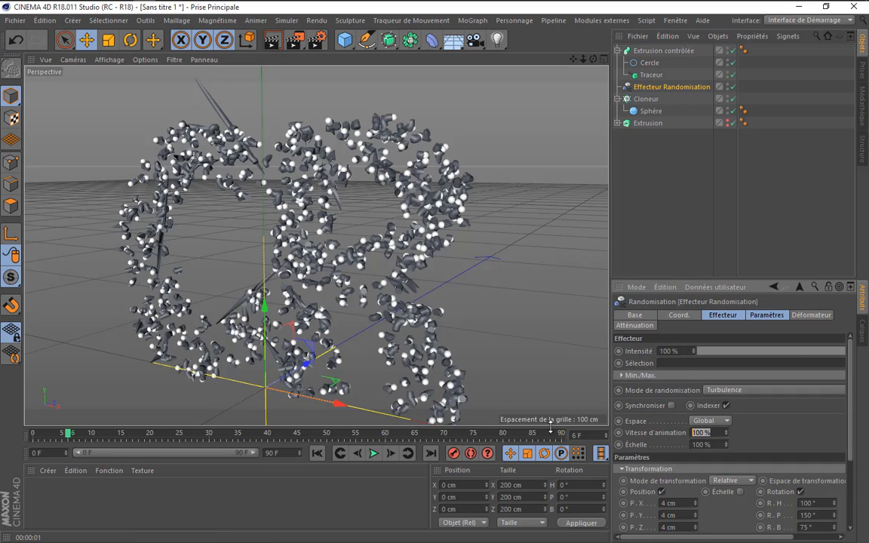
{"action": "double_click", "coordinate": [709, 432]}
{"action": "type", "text": "80"}
{"action": "key", "text": "Return"}
{"action": "left_click", "coordinate": [317, 453]}
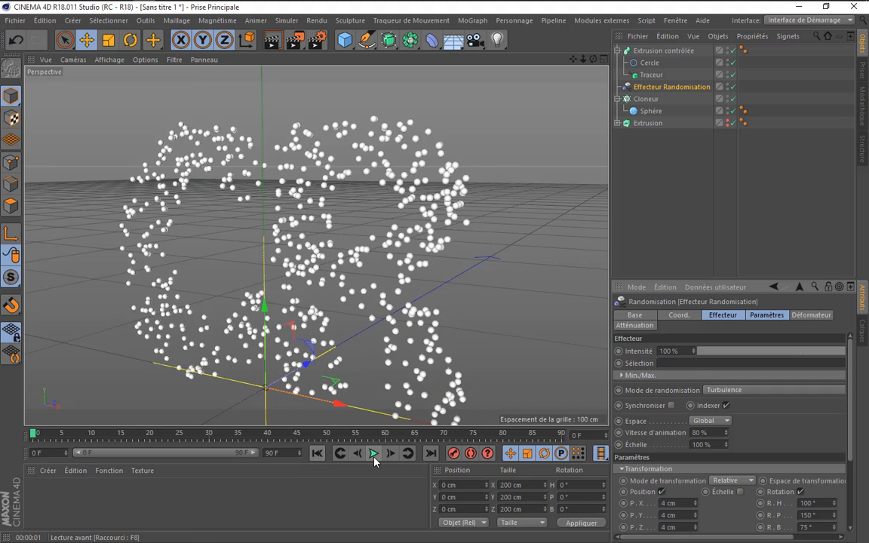
{"action": "left_click", "coordinate": [373, 452]}
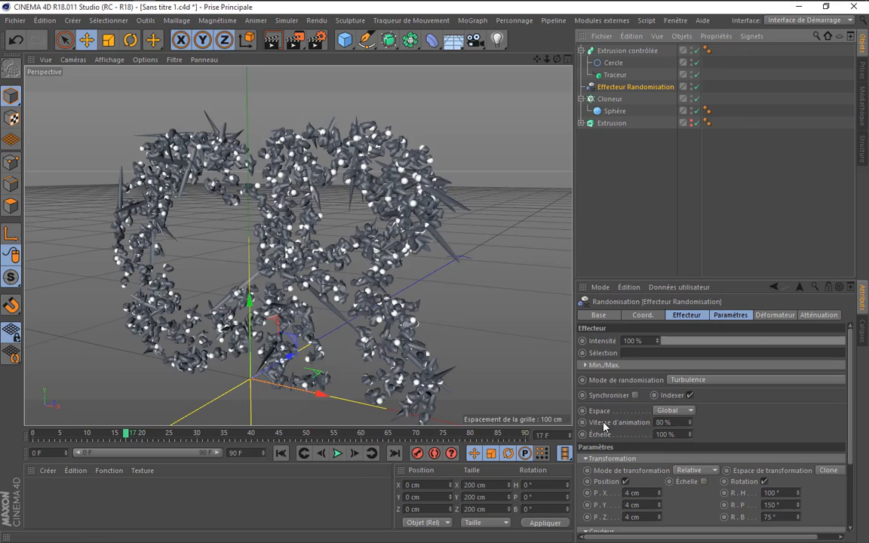
Set the Effecteur Randomisation's animation speed to 30% and its turbulence scale to 40%
{"action": "left_click_drag", "start_coordinate": [674, 424], "coordinate": [582, 424]}
{"action": "type", "text": "30"}
{"action": "key", "text": "Return"}
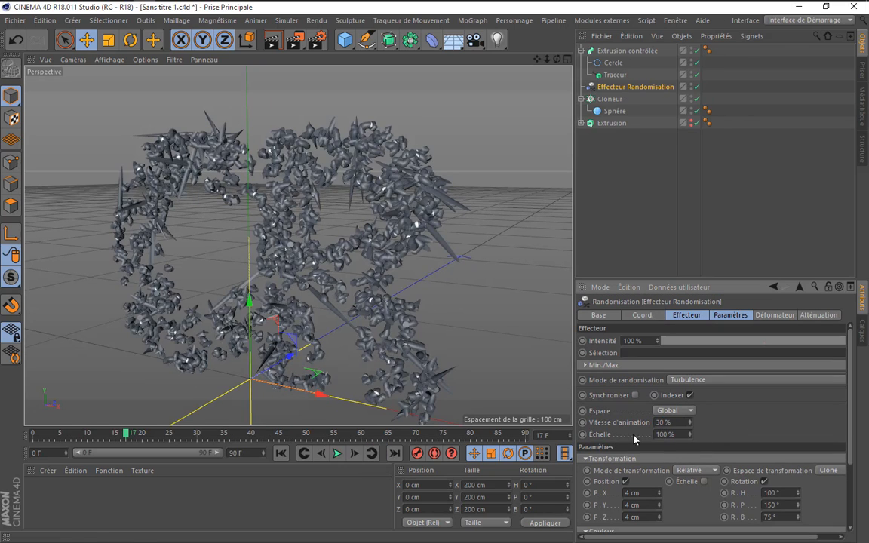
{"action": "left_click", "coordinate": [677, 435]}
{"action": "type", "text": "40"}
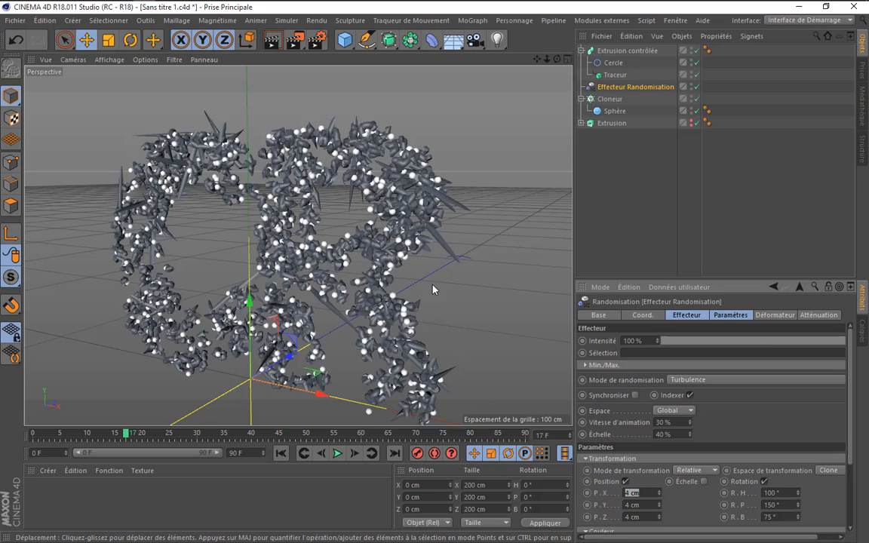
Set the effector's position offsets P.X, P.Y and P.Z to 8 cm each
{"action": "type", "text": "8"}
{"action": "left_click_drag", "start_coordinate": [649, 505], "coordinate": [625, 519]}
{"action": "type", "text": "88"}
{"action": "key", "text": "Return"}
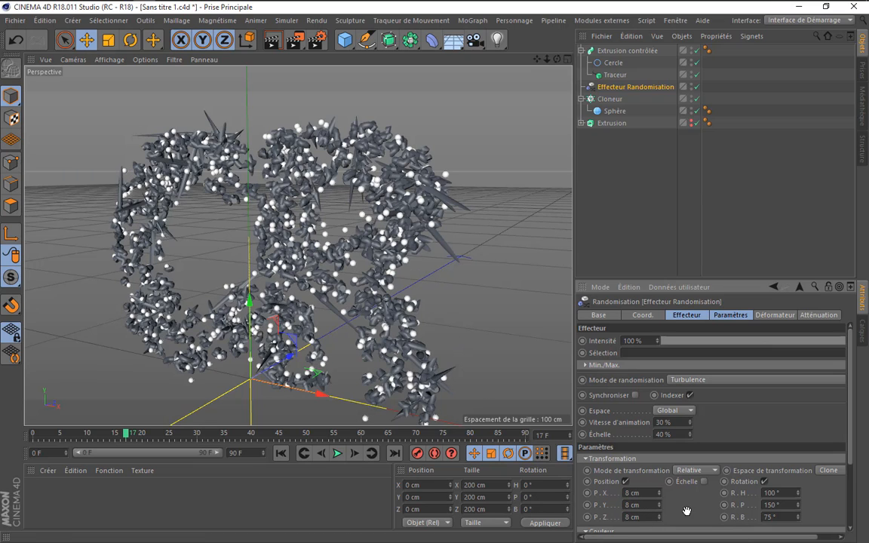
Reduce the Cercle profile's radius to 0.8 cm to thin the swept tubes
{"action": "scroll", "coordinate": [342, 264], "scroll_direction": "up", "scroll_amount": 4}
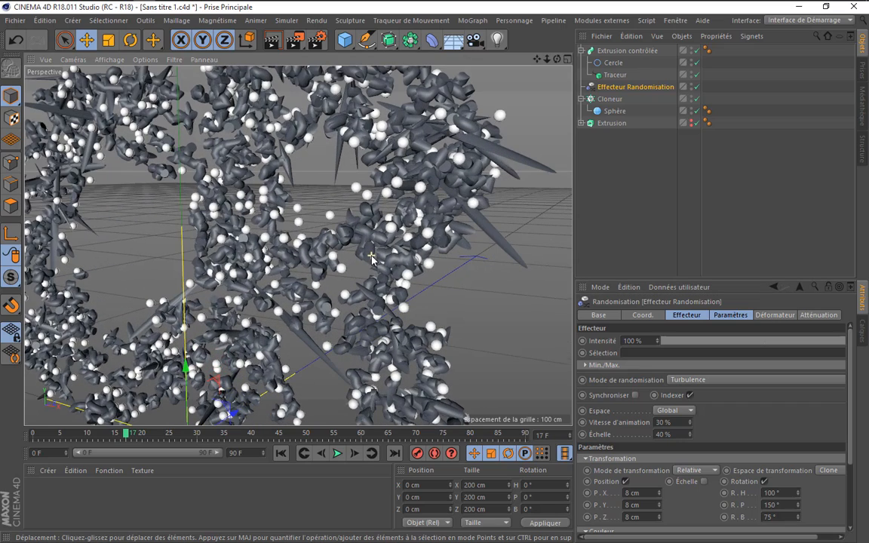
{"action": "scroll", "coordinate": [397, 292], "scroll_direction": "up", "scroll_amount": 3}
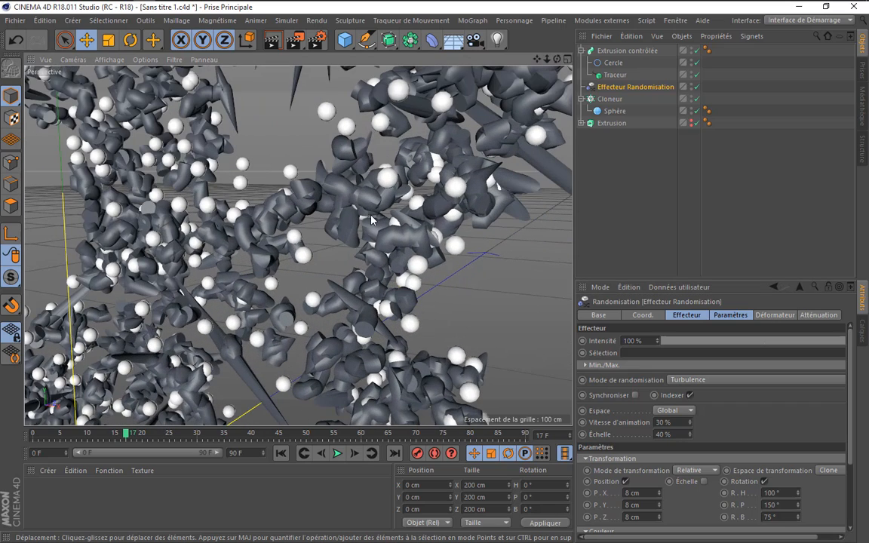
{"action": "left_click", "coordinate": [613, 63]}
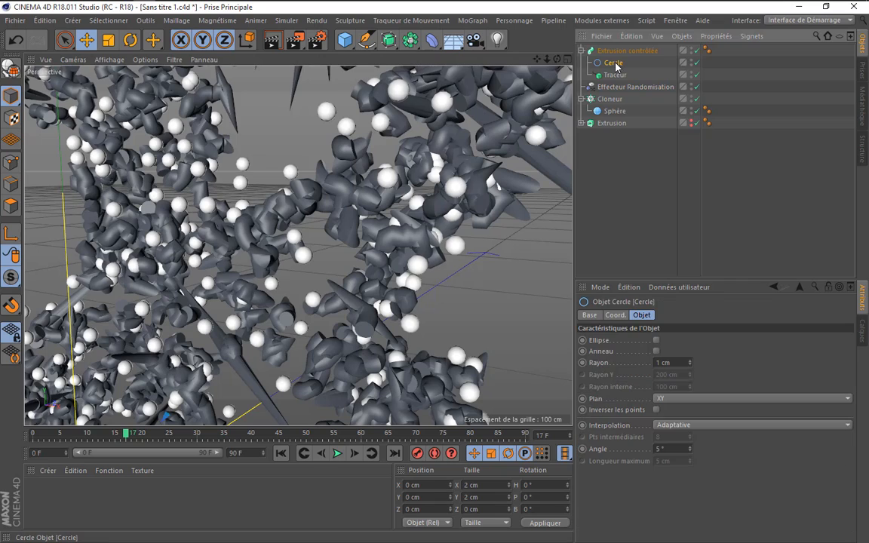
{"action": "left_click", "coordinate": [672, 363]}
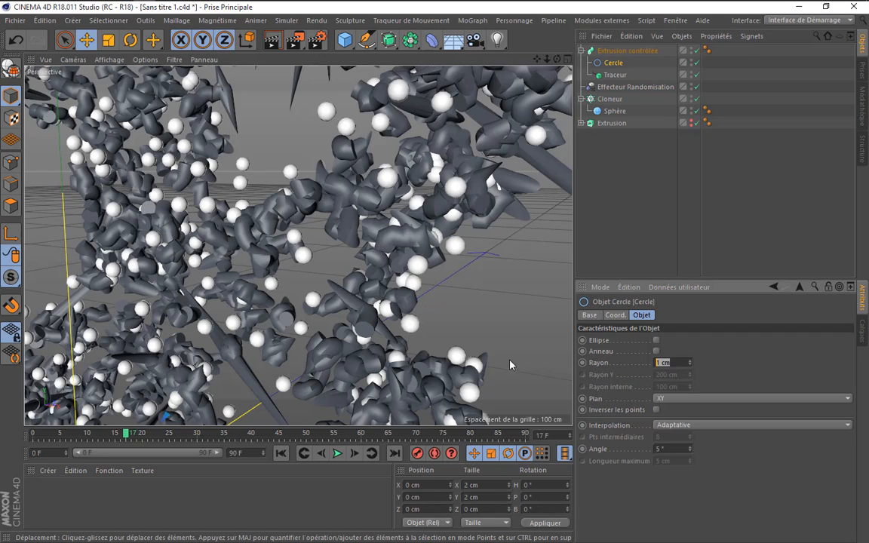
{"action": "type", "text": "0.8"}
{"action": "left_click", "coordinate": [764, 365]}
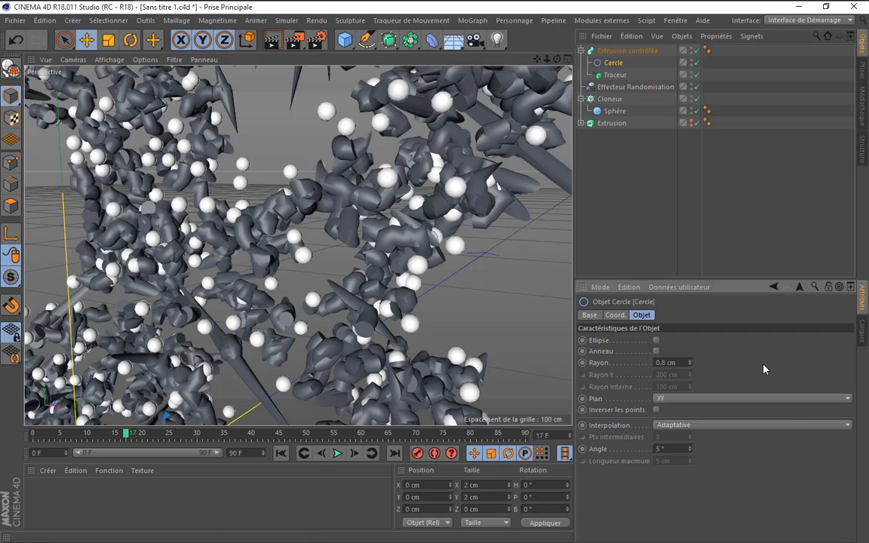
Set the radius of the cloned Sphère to 0.8 cm to match the tubes
{"action": "scroll", "coordinate": [366, 193], "scroll_direction": "down", "scroll_amount": 4}
{"action": "scroll", "coordinate": [360, 211], "scroll_direction": "down", "scroll_amount": 2}
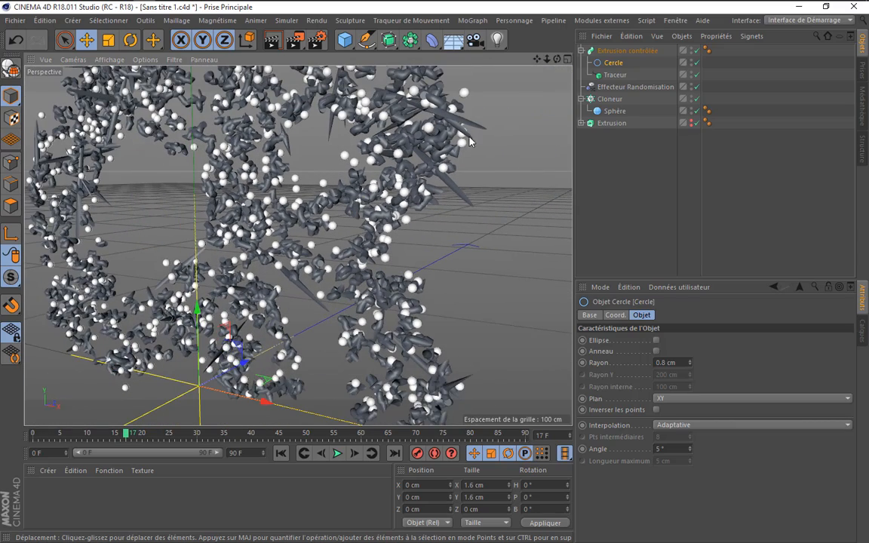
{"action": "left_click_drag", "start_coordinate": [537, 59], "coordinate": [541, 77]}
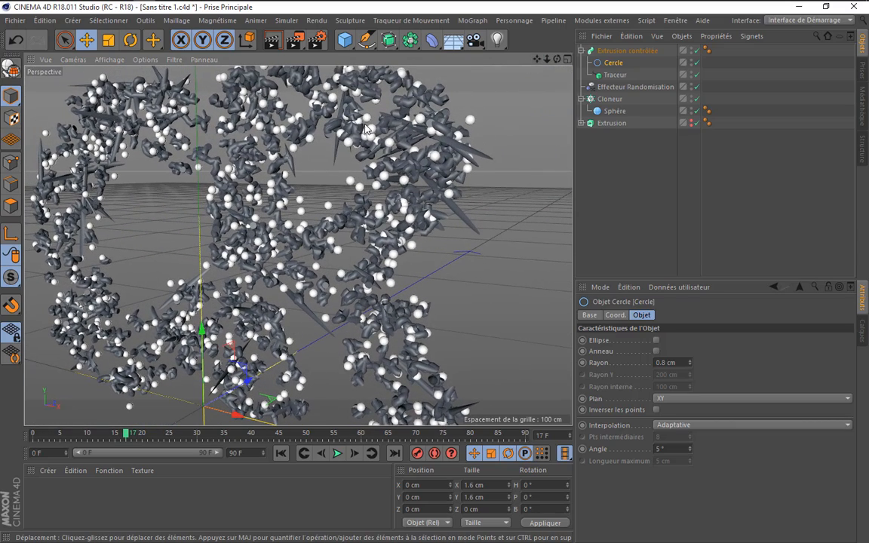
{"action": "left_click", "coordinate": [615, 111]}
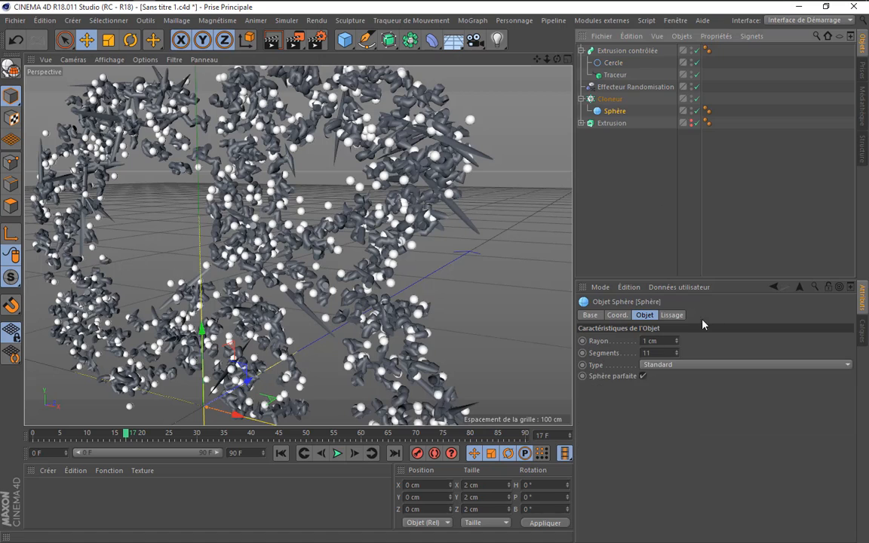
{"action": "left_click", "coordinate": [650, 341]}
{"action": "type", "text": "0.8"}
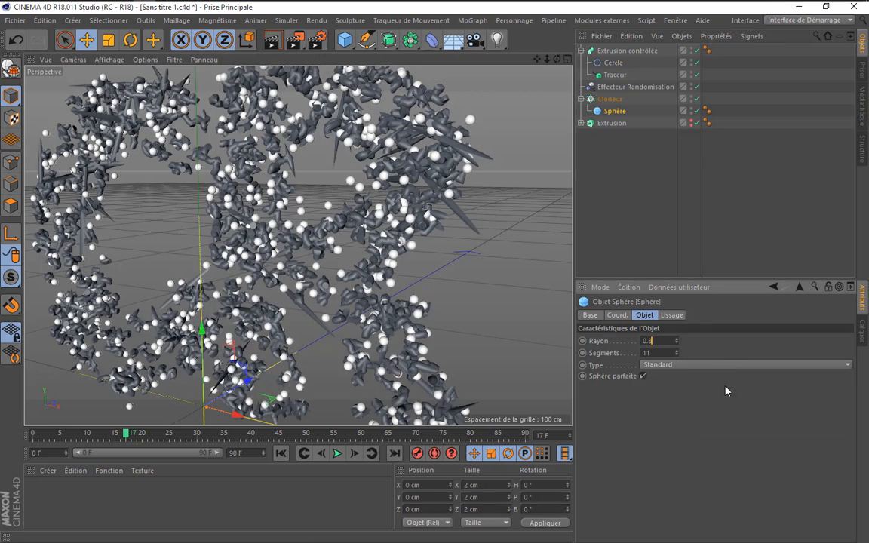
{"action": "left_click", "coordinate": [725, 386]}
Replay the animation from the first frame with the resized spheres and tubes, stopping around frame 17
{"action": "left_click", "coordinate": [281, 453]}
{"action": "left_click", "coordinate": [337, 454]}
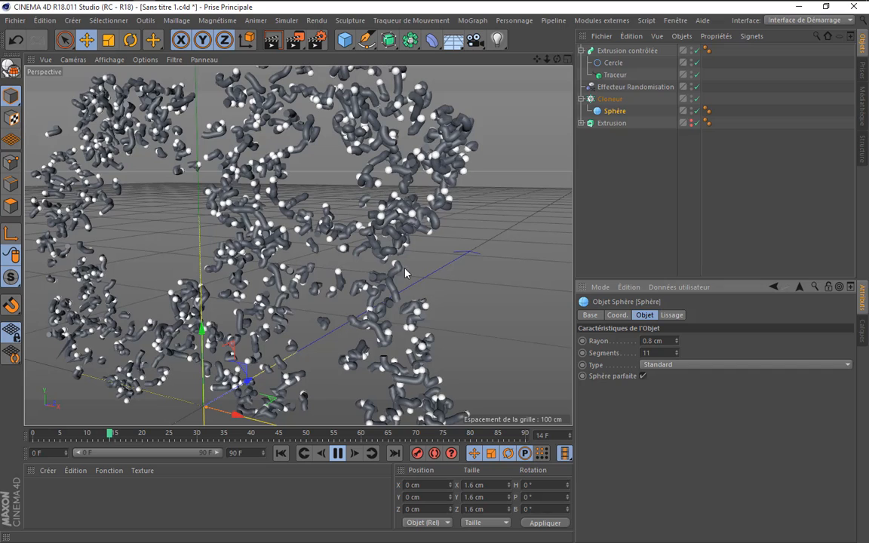
{"action": "left_click", "coordinate": [337, 454]}
Display the viewport shading with mesh lines and examine the tubes' mesh density in close-up
{"action": "left_click", "coordinate": [294, 497]}
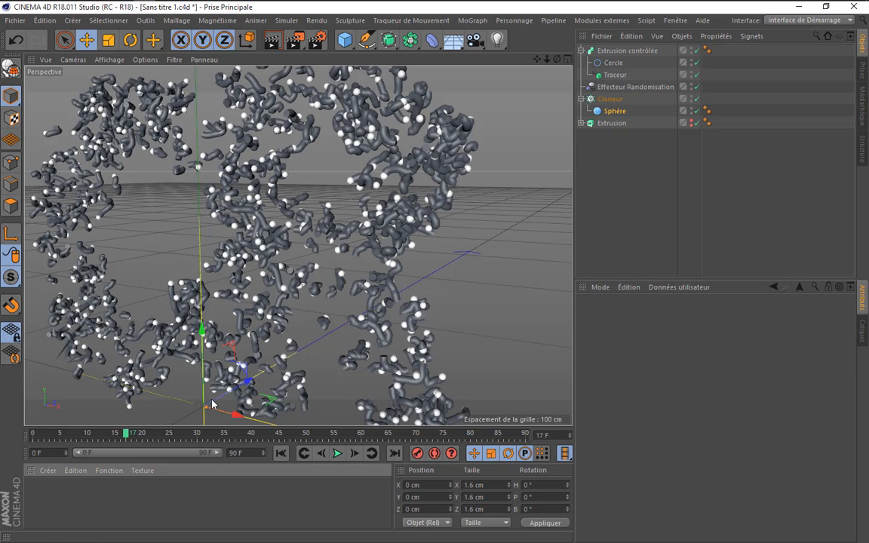
{"action": "left_click", "coordinate": [108, 61]}
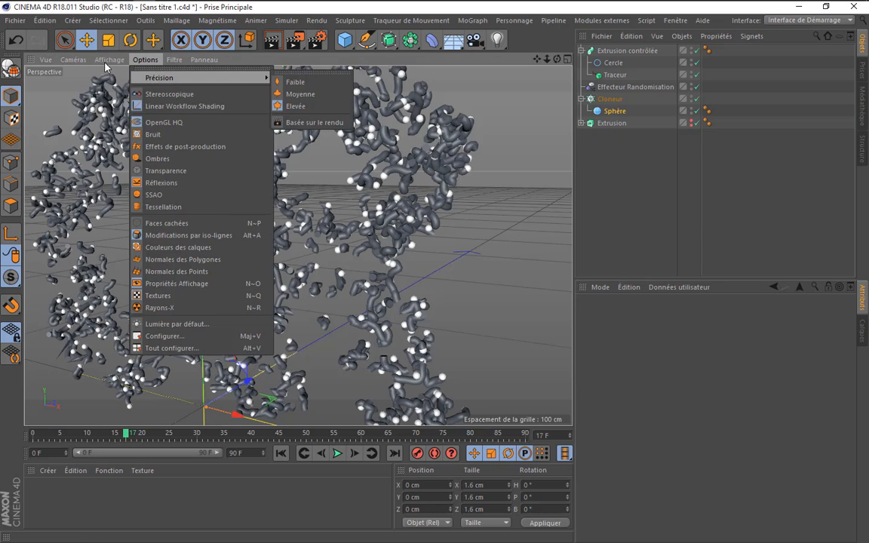
{"action": "left_click", "coordinate": [121, 90]}
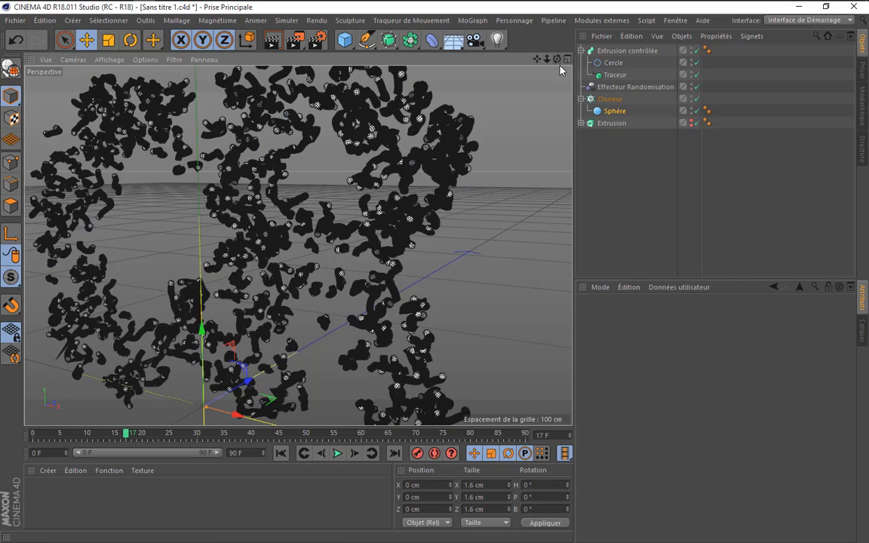
{"action": "left_click_drag", "start_coordinate": [298, 245], "coordinate": [409, 253], "text": "alt"}
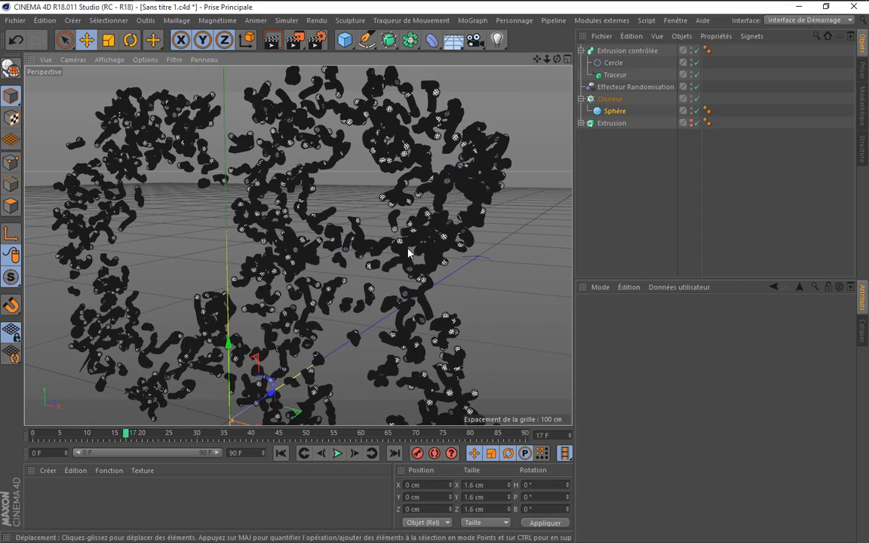
{"action": "scroll", "coordinate": [409, 266], "scroll_direction": "up", "scroll_amount": 10}
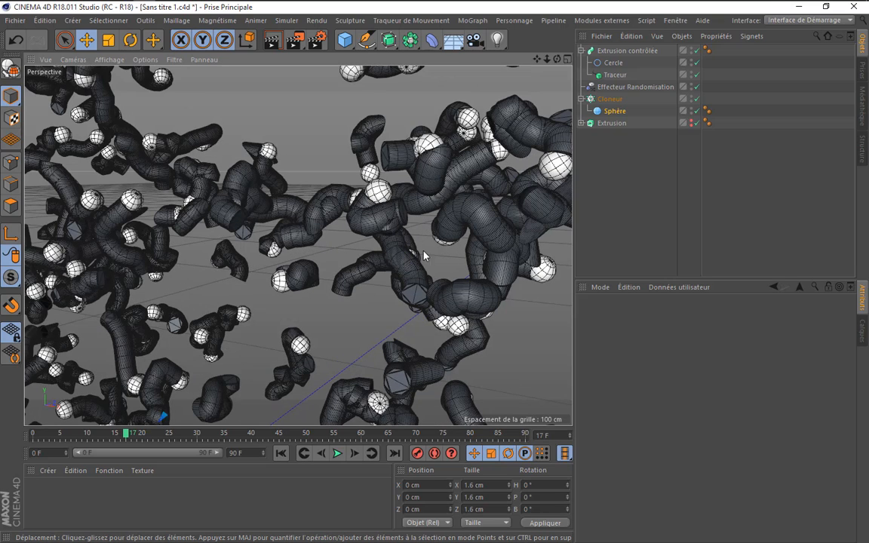
Set the Cercle profile's interpolation angle to 90° to lighten the swept tubes' mesh
{"action": "left_click", "coordinate": [613, 62]}
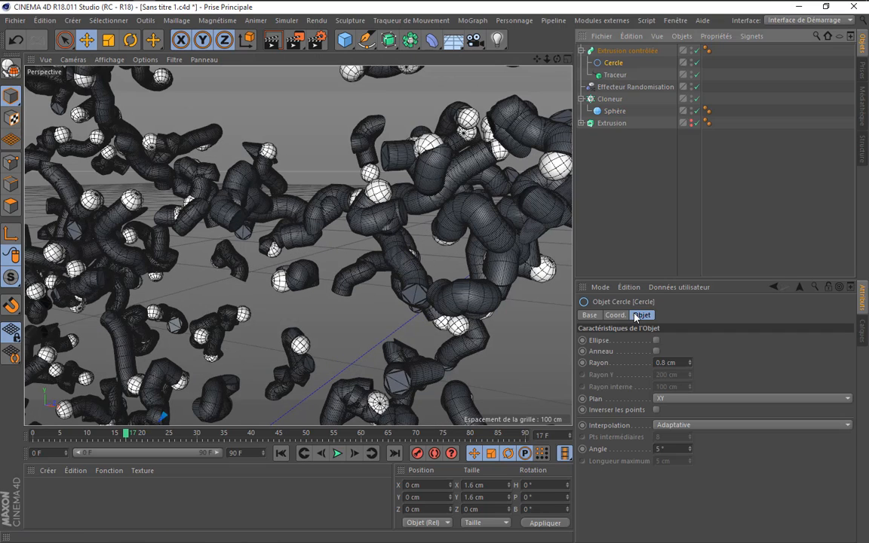
{"action": "double_click", "coordinate": [664, 450]}
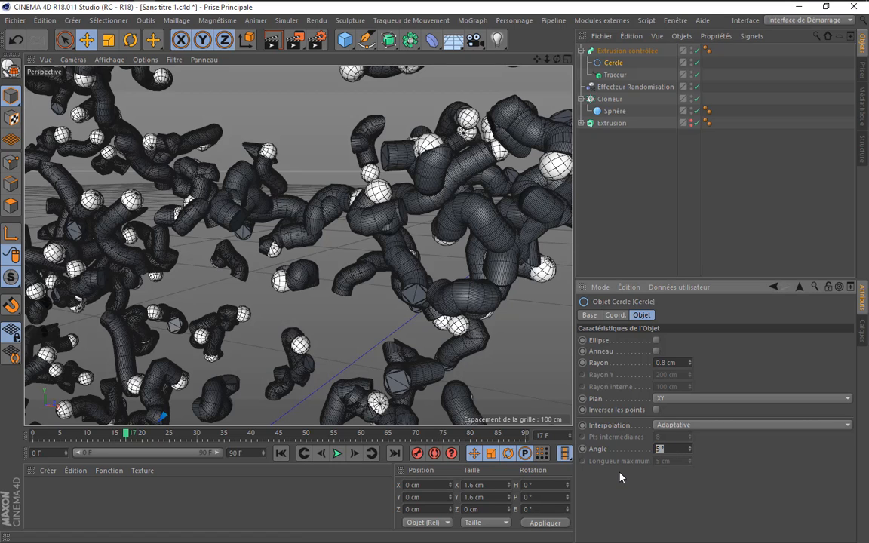
{"action": "type", "text": "90"}
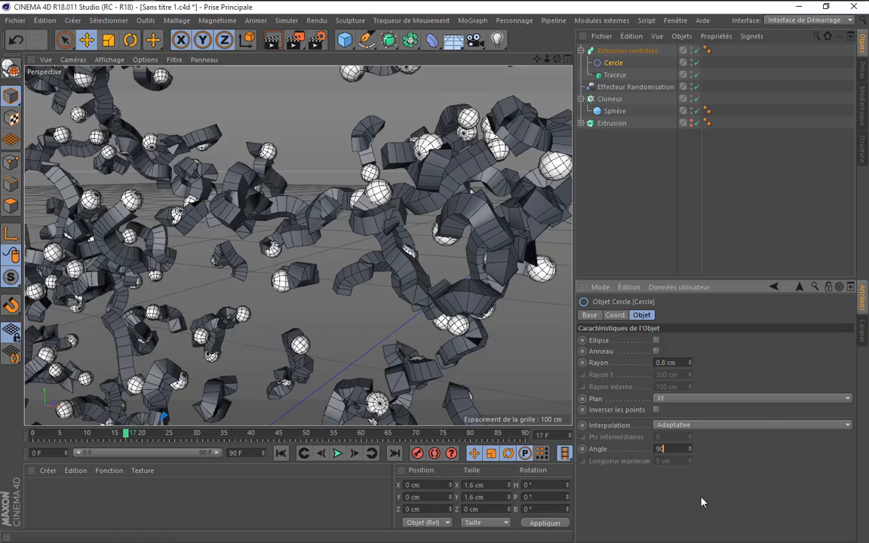
Play the animation with the lighter tubes to around frame 59, view the whole CR, and return to the first frame
{"action": "left_click", "coordinate": [337, 453]}
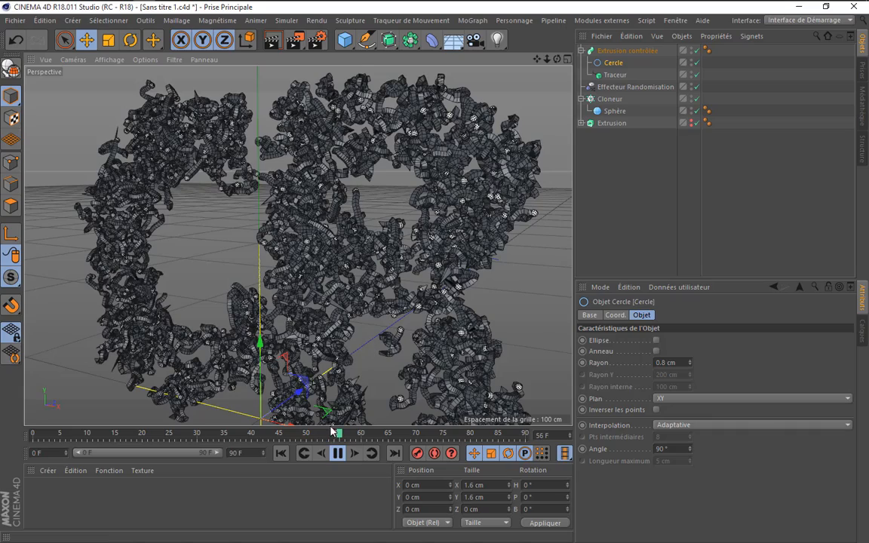
{"action": "left_click", "coordinate": [338, 452]}
{"action": "scroll", "coordinate": [442, 302], "scroll_direction": "down", "scroll_amount": 5}
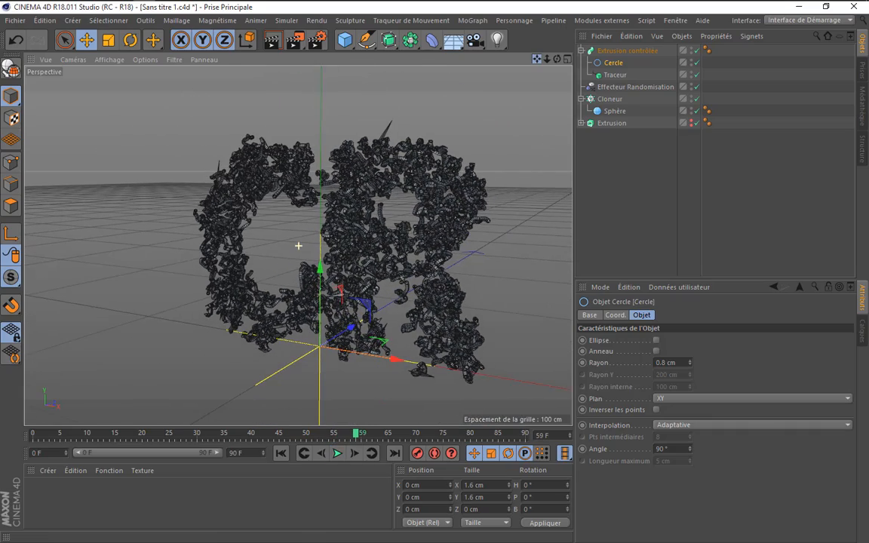
{"action": "left_click", "coordinate": [281, 453]}
Set the Cloneur's quantity to 100 and play the animation to around frame 19
{"action": "scroll", "coordinate": [396, 291], "scroll_direction": "up", "scroll_amount": 2}
{"action": "scroll", "coordinate": [453, 269], "scroll_direction": "up", "scroll_amount": 1}
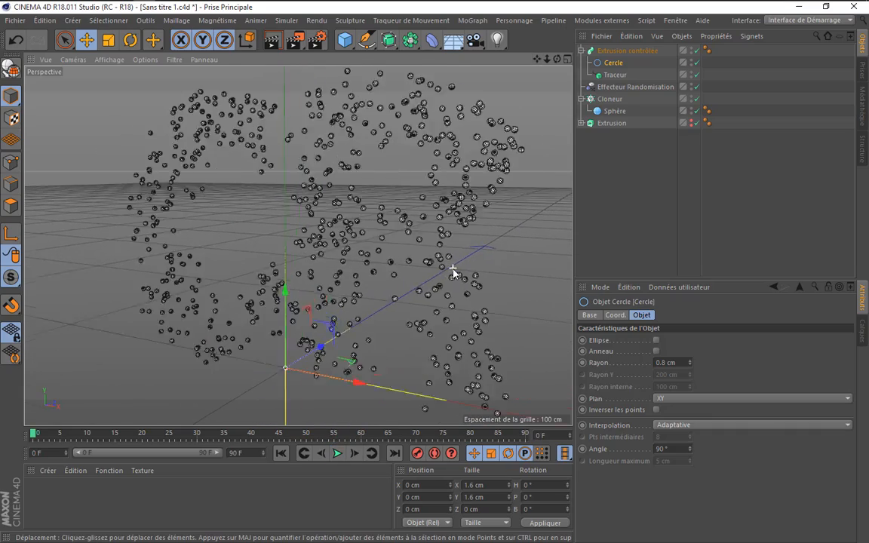
{"action": "scroll", "coordinate": [452, 269], "scroll_direction": "up", "scroll_amount": 1}
{"action": "left_click", "coordinate": [610, 98]}
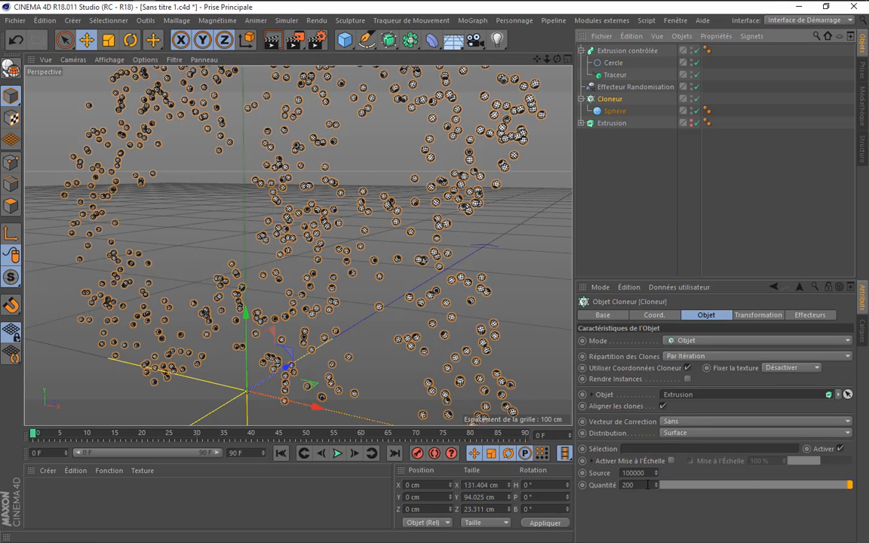
{"action": "left_click_drag", "start_coordinate": [638, 486], "coordinate": [492, 483]}
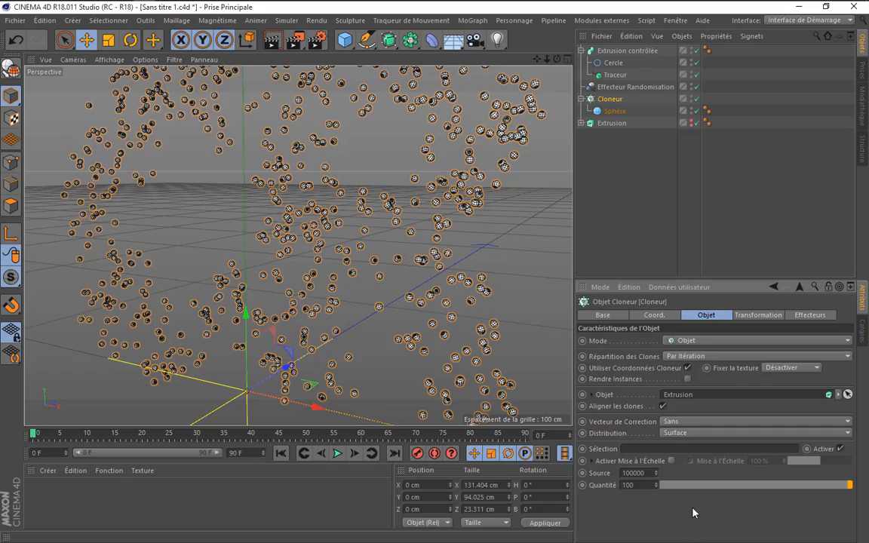
{"action": "left_click", "coordinate": [338, 453]}
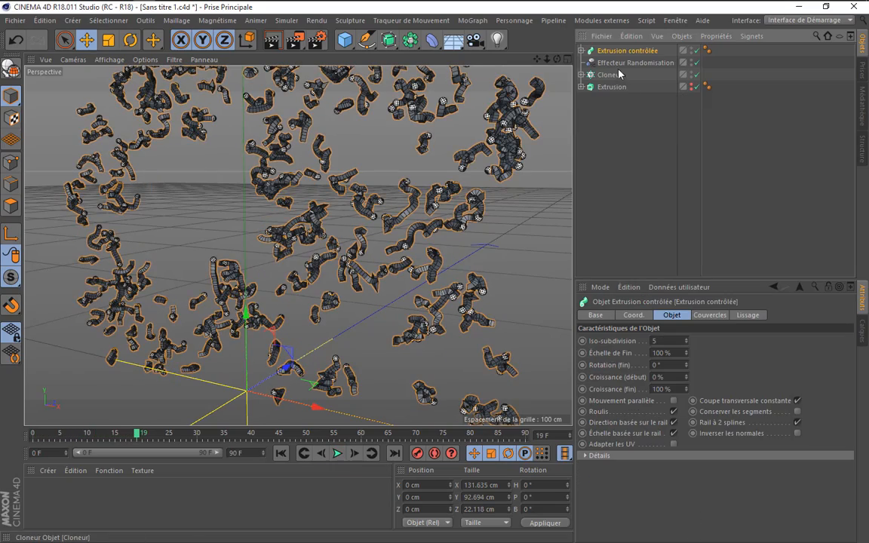
{"action": "left_click_drag", "start_coordinate": [636, 120], "coordinate": [607, 50]}
{"action": "left_click_drag", "start_coordinate": [617, 87], "coordinate": [625, 92], "text": "ctrl"}
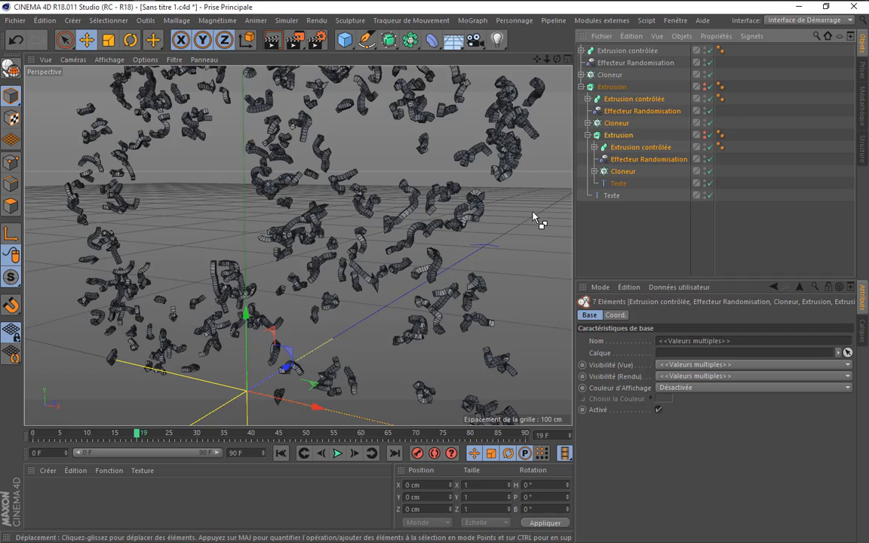
{"action": "key", "text": "ctrl+z"}
Duplicate the Extrusion contrôlée, Effecteur Randomisation, Cloneur and Extrusion objects with their children as a second set at the same hierarchy level
{"action": "left_click_drag", "start_coordinate": [635, 131], "coordinate": [585, 41]}
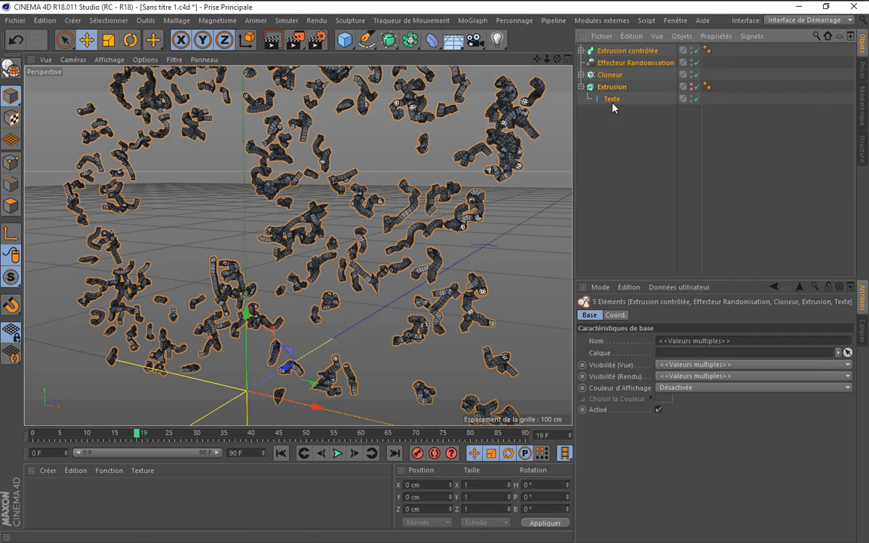
{"action": "left_click", "coordinate": [581, 87]}
{"action": "left_click_drag", "start_coordinate": [616, 90], "coordinate": [625, 136], "text": "ctrl"}
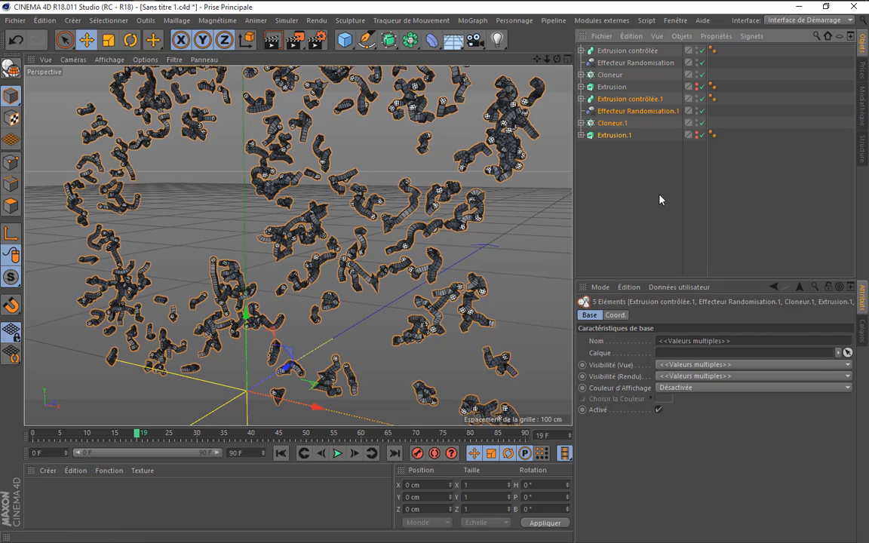
Add a Neutre object and group the original Extrusion contrôlée, Effecteur Randomisation, Cloneur and Extrusion inside it
{"action": "left_click", "coordinate": [345, 40]}
{"action": "left_click", "coordinate": [381, 65]}
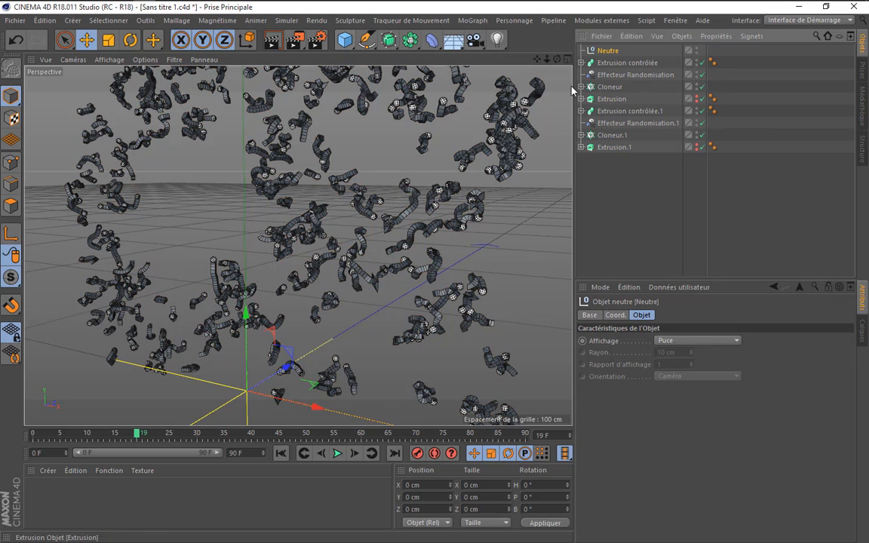
{"action": "left_click", "coordinate": [626, 63]}
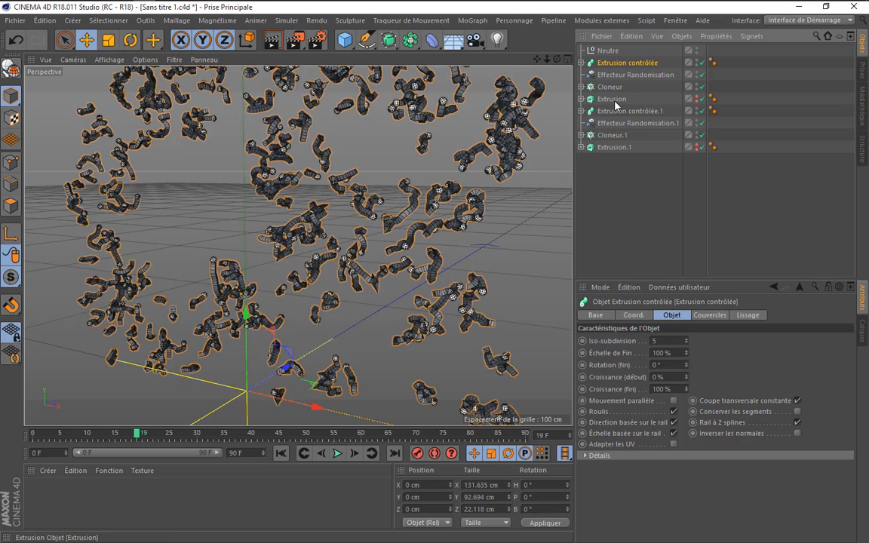
{"action": "left_click", "coordinate": [616, 106], "text": "shift"}
{"action": "left_click_drag", "start_coordinate": [617, 106], "coordinate": [594, 50]}
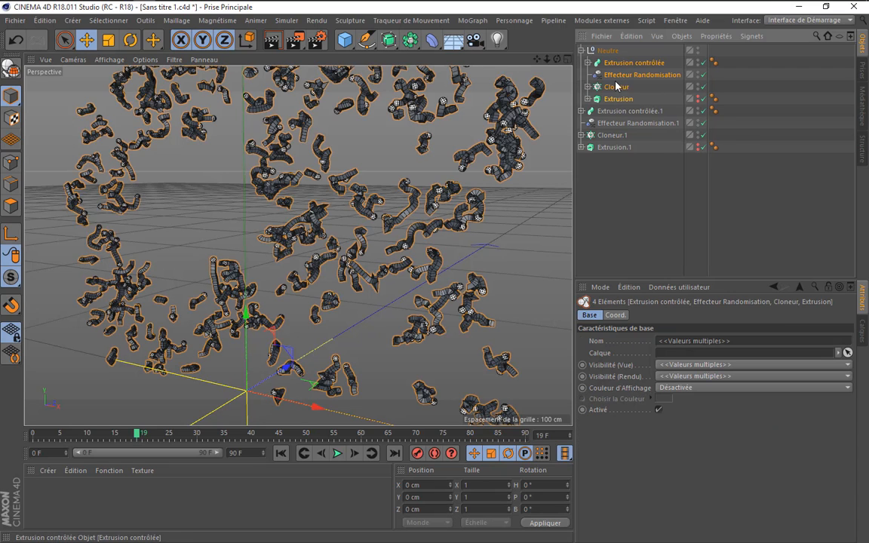
{"action": "left_click", "coordinate": [581, 52]}
Add a second Neutre object and place it below the duplicated set in the hierarchy
{"action": "left_click", "coordinate": [345, 39]}
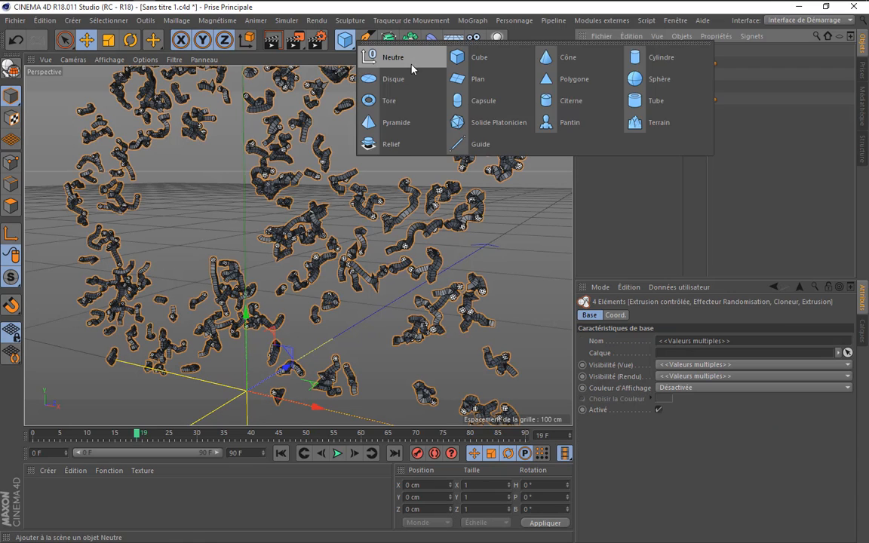
{"action": "left_click", "coordinate": [371, 57]}
{"action": "left_click_drag", "start_coordinate": [610, 51], "coordinate": [606, 143]}
{"action": "left_click", "coordinate": [626, 63]}
{"action": "left_click", "coordinate": [614, 101], "text": "ctrl"}
{"action": "left_click", "coordinate": [624, 132]}
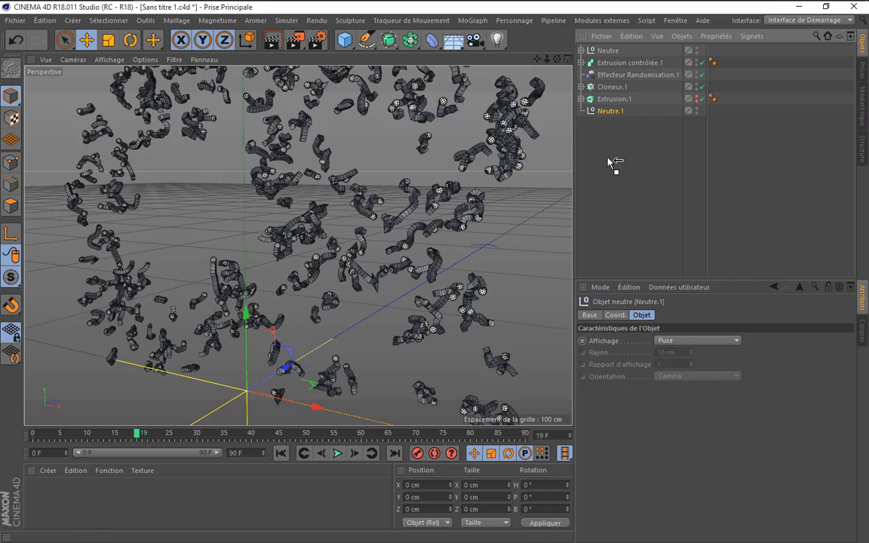
Group the four duplicated objects inside Neutre.1 and collapse the group
{"action": "left_click", "coordinate": [613, 100]}
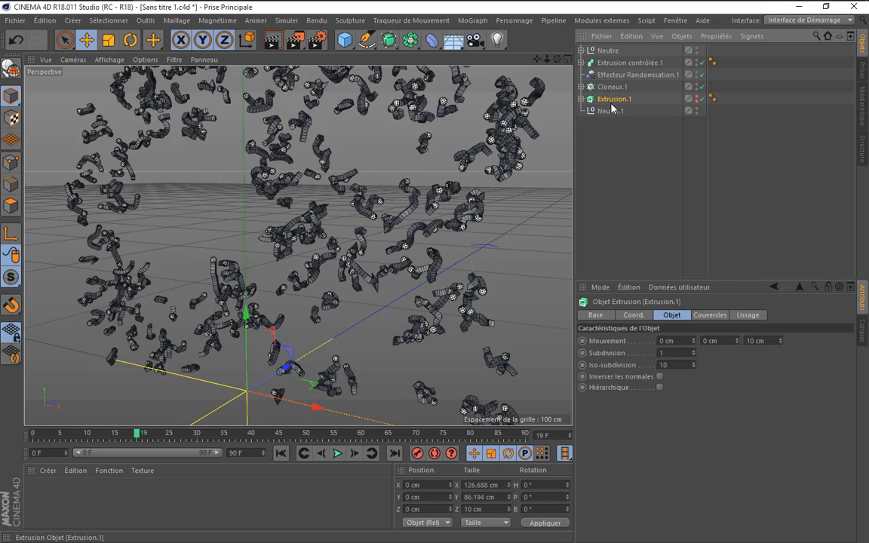
{"action": "left_click", "coordinate": [616, 64], "text": "shift"}
{"action": "left_click_drag", "start_coordinate": [615, 74], "coordinate": [615, 111]}
{"action": "left_click", "coordinate": [611, 153]}
{"action": "left_click", "coordinate": [587, 65]}
{"action": "left_click", "coordinate": [581, 63]}
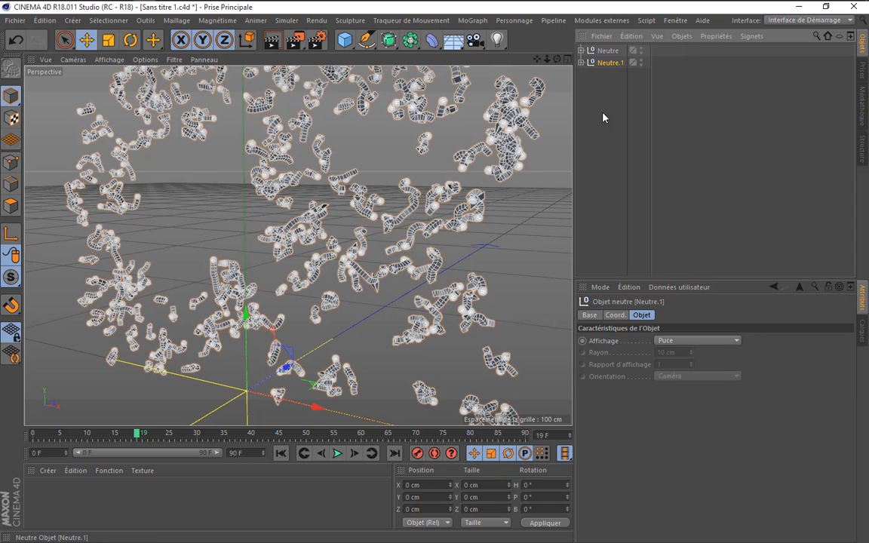
{"action": "left_click", "coordinate": [602, 122]}
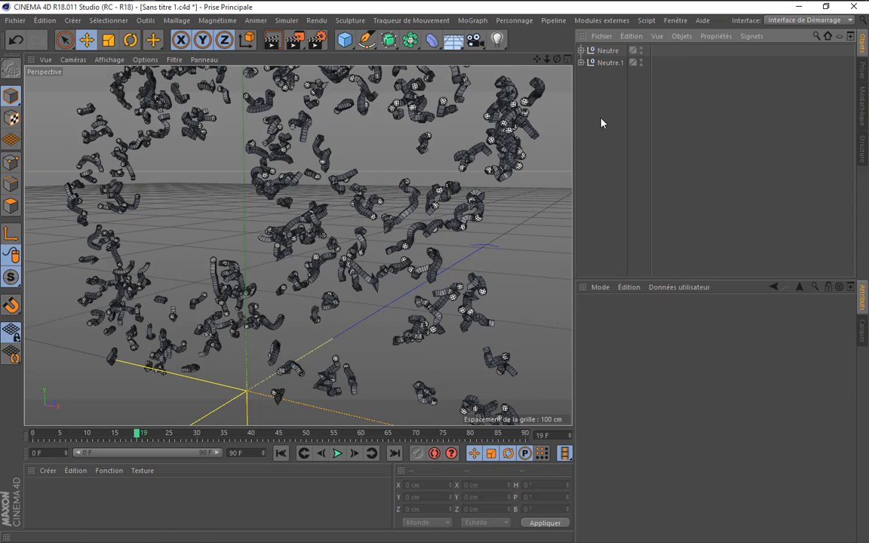
Select the Neutre groups in turn and play the animation briefly, stopping around frame 17
{"action": "left_click", "coordinate": [616, 54]}
{"action": "left_click", "coordinate": [607, 65]}
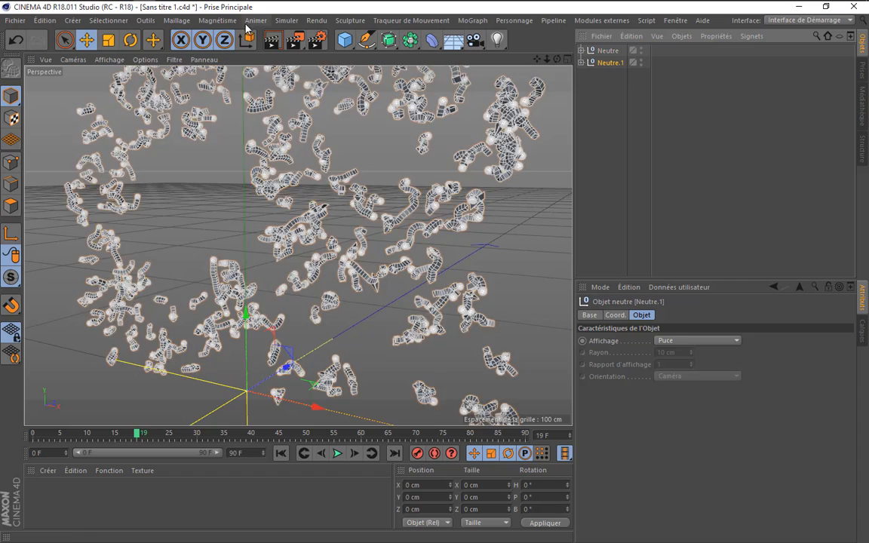
{"action": "left_click", "coordinate": [336, 453]}
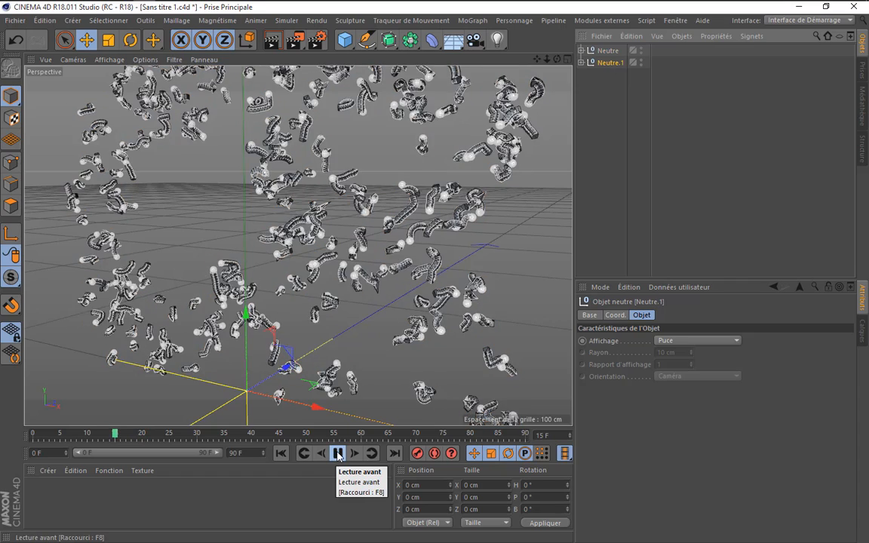
{"action": "left_click", "coordinate": [336, 453]}
Replace the original effector in Cloneur.1's effector list with Effecteur Randomisation.1
{"action": "left_click", "coordinate": [581, 62]}
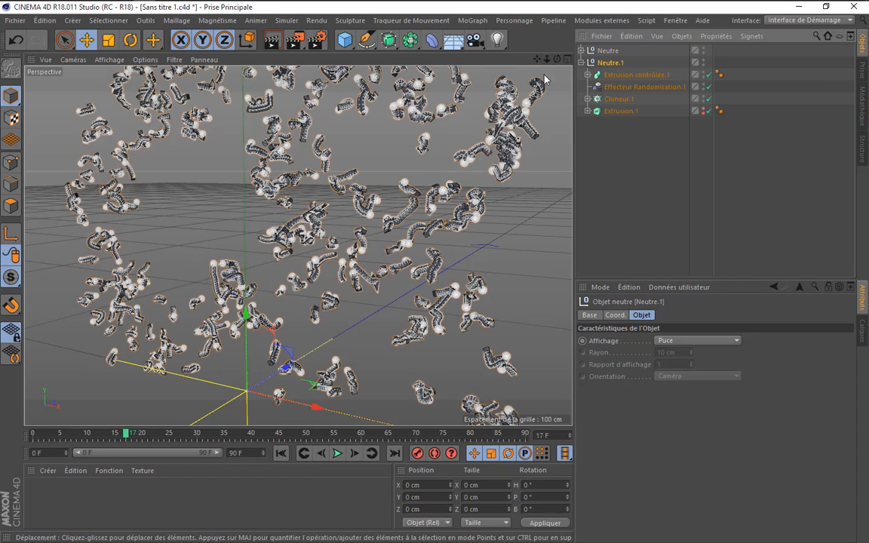
{"action": "left_click", "coordinate": [639, 146]}
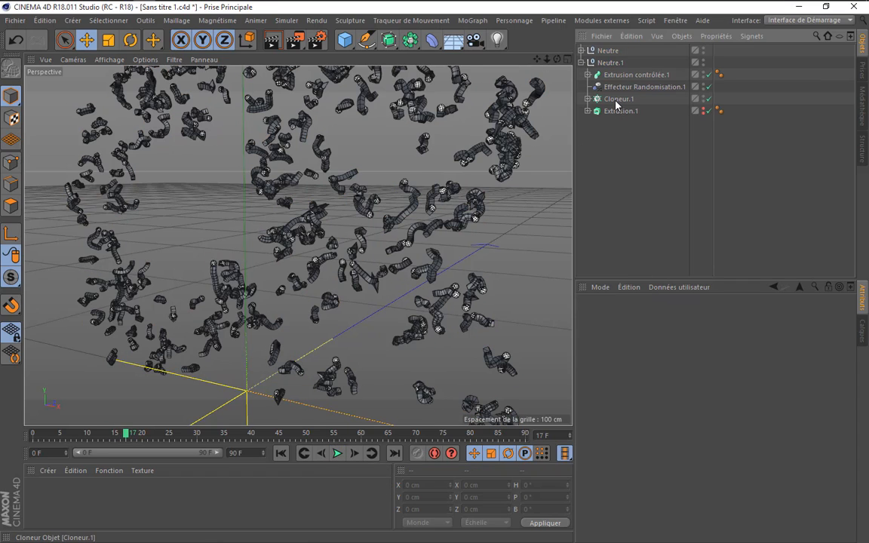
{"action": "left_click", "coordinate": [617, 100]}
{"action": "left_click", "coordinate": [588, 75]}
{"action": "left_click", "coordinate": [810, 315]}
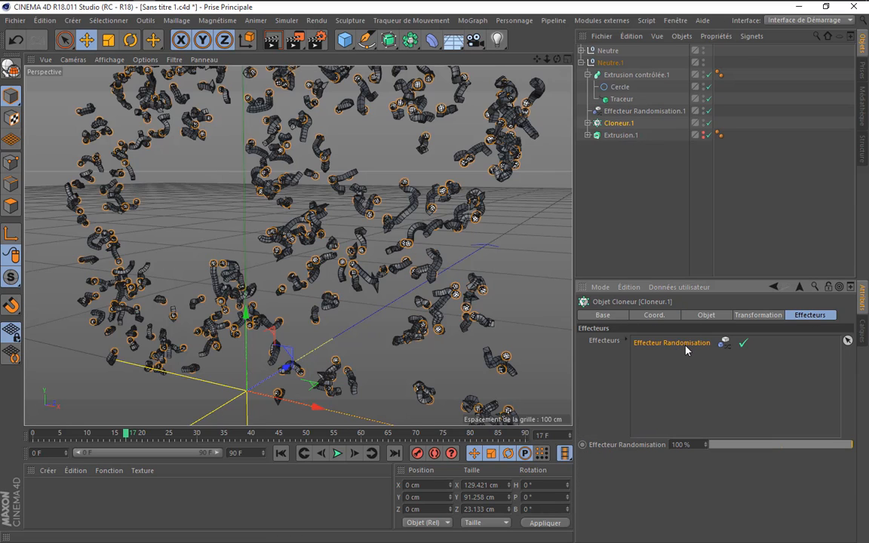
{"action": "key", "text": "Delete"}
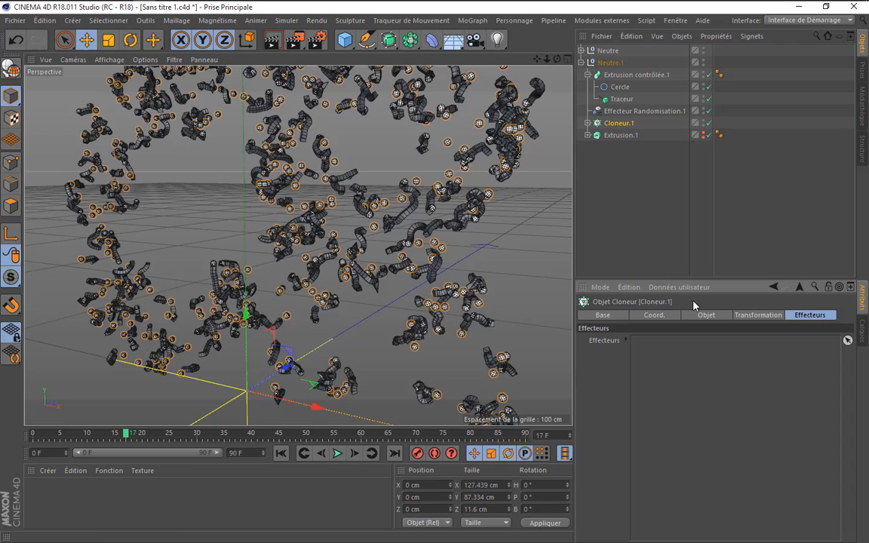
{"action": "left_click", "coordinate": [627, 112]}
{"action": "left_click_drag", "start_coordinate": [687, 327], "coordinate": [723, 359]}
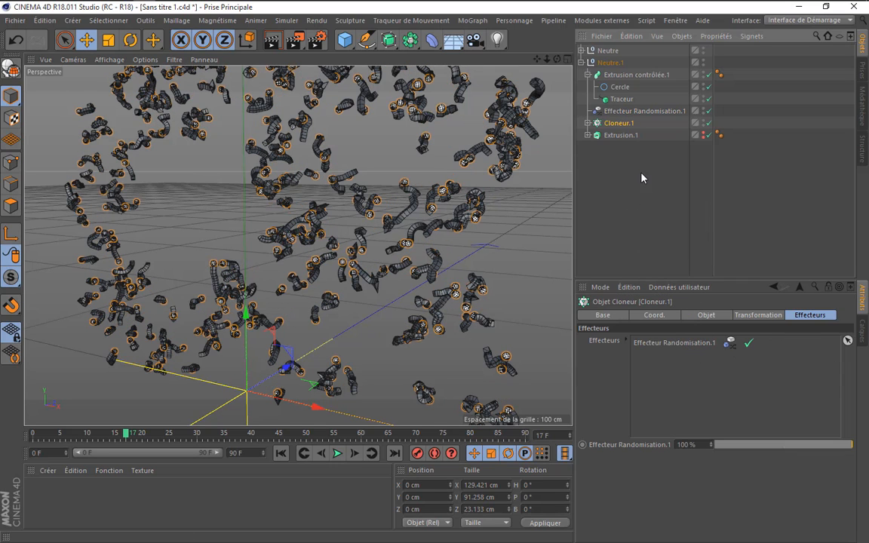
Replace the reference of the Traceur in the duplicated set with Cloneur.1
{"action": "left_click", "coordinate": [622, 99]}
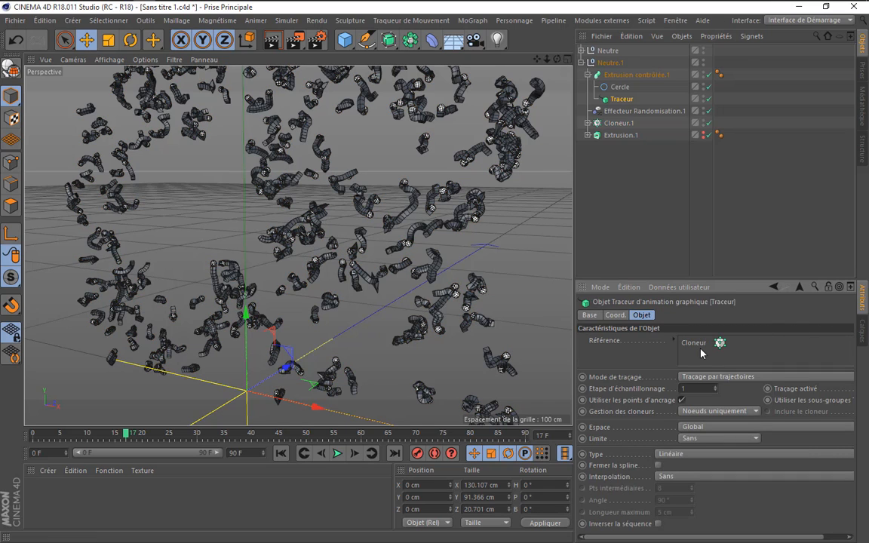
{"action": "key", "text": "Delete"}
{"action": "left_click_drag", "start_coordinate": [619, 123], "coordinate": [713, 344]}
{"action": "left_click", "coordinate": [649, 235]}
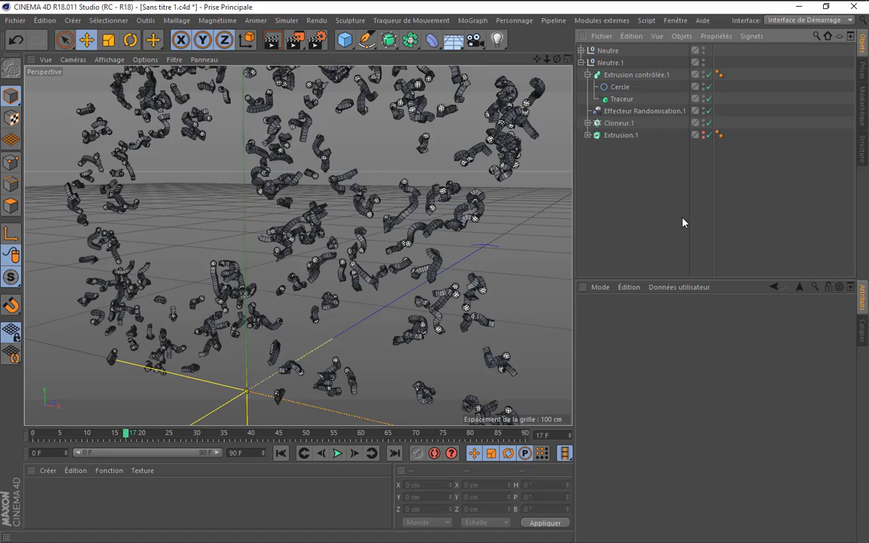
Set Effecteur Randomisation.1's rotation to 150° for H and 100° for P
{"action": "left_click", "coordinate": [642, 111]}
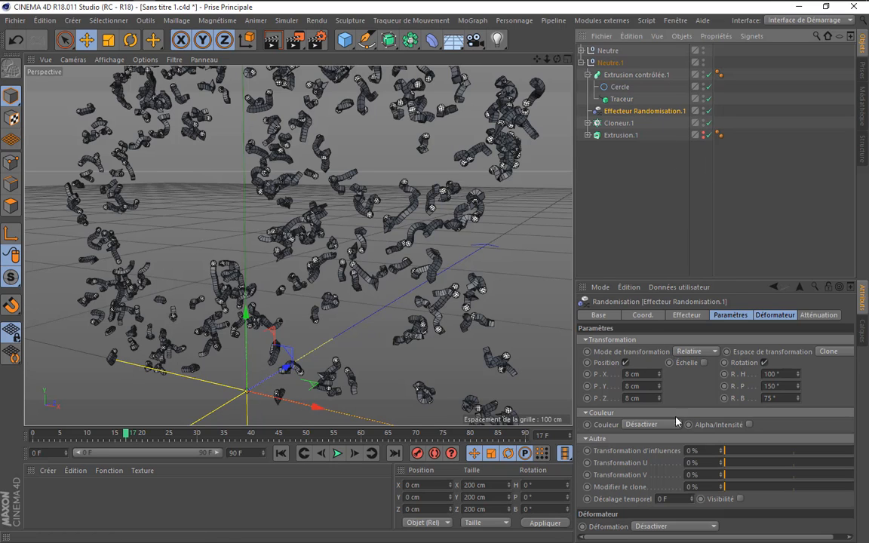
{"action": "key", "text": "Return"}
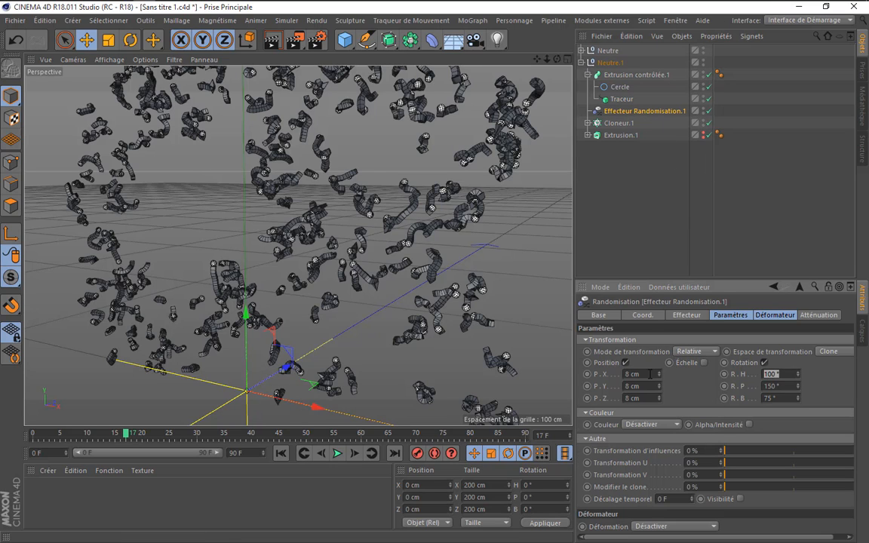
{"action": "type", "text": "150"}
{"action": "double_click", "coordinate": [785, 387]}
{"action": "type", "text": "100"}
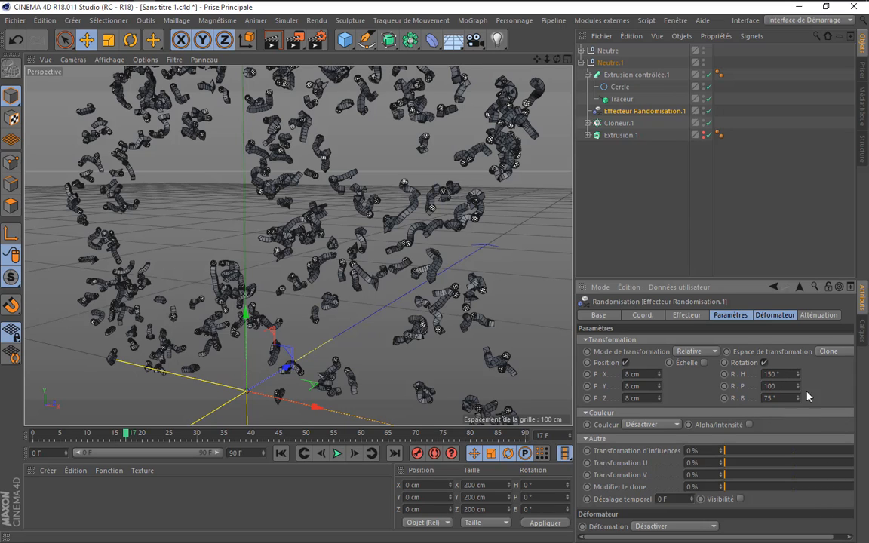
{"action": "key", "text": "Return"}
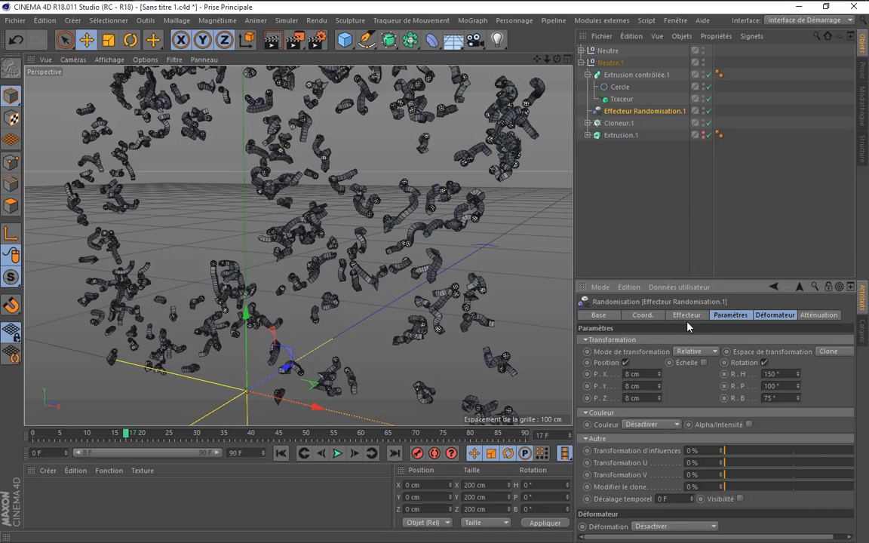
Set Effecteur Randomisation.1's X, Y and Z position values to 5 cm each
{"action": "left_click", "coordinate": [729, 316]}
{"action": "left_click", "coordinate": [658, 375]}
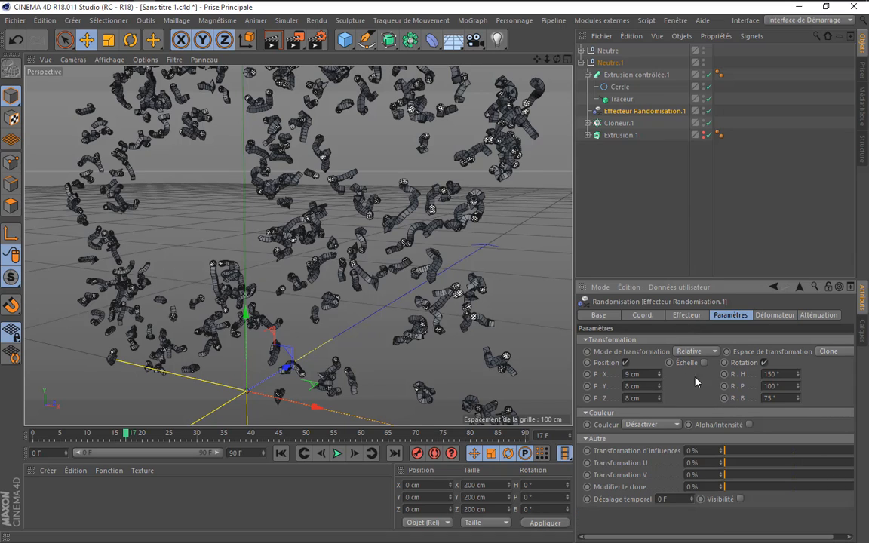
{"action": "left_click_drag", "start_coordinate": [648, 376], "coordinate": [564, 379]}
{"action": "type", "text": "5"}
{"action": "left_click_drag", "start_coordinate": [653, 387], "coordinate": [560, 391]}
{"action": "type", "text": "5"}
{"action": "left_click_drag", "start_coordinate": [649, 398], "coordinate": [598, 394]}
{"action": "type", "text": "5"}
{"action": "left_click", "coordinate": [681, 391]}
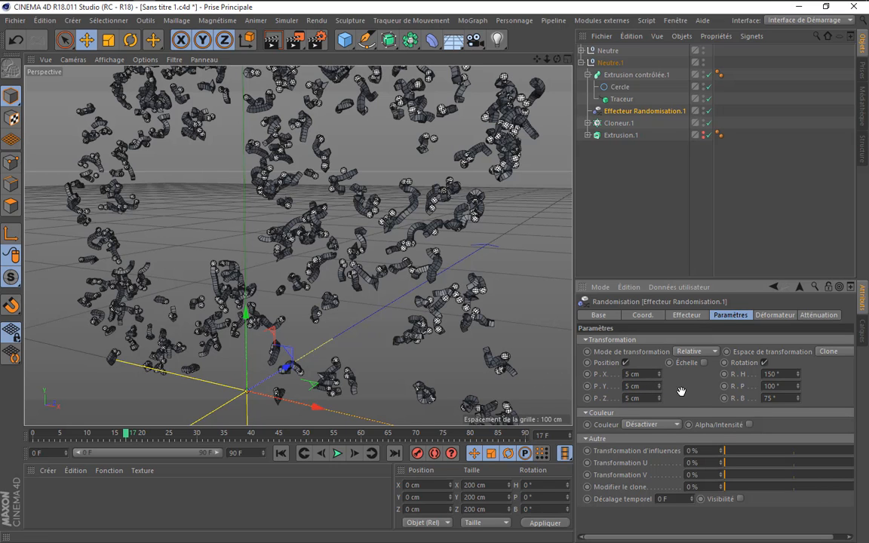
Set Cloneur.1's Source value to 99999 and replay the animation from frame 0
{"action": "left_click", "coordinate": [638, 125]}
{"action": "left_click", "coordinate": [707, 315]}
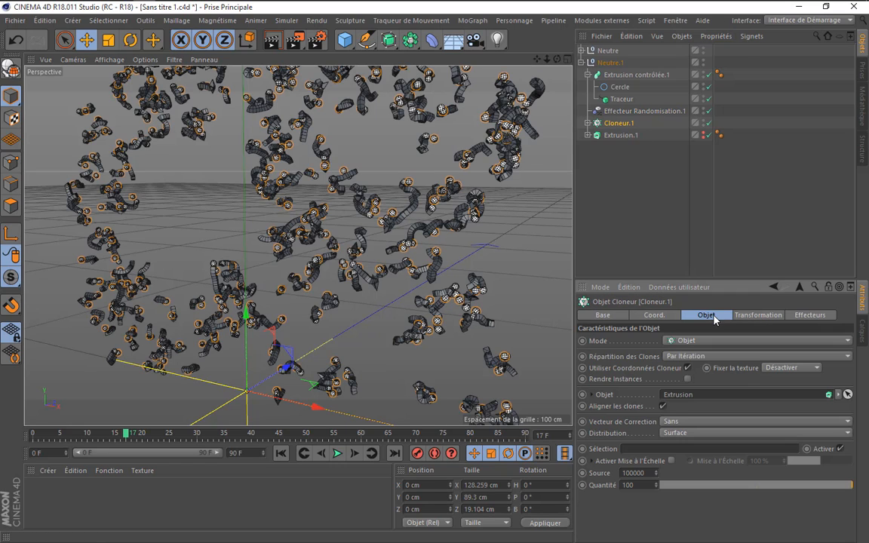
{"action": "left_click", "coordinate": [656, 476]}
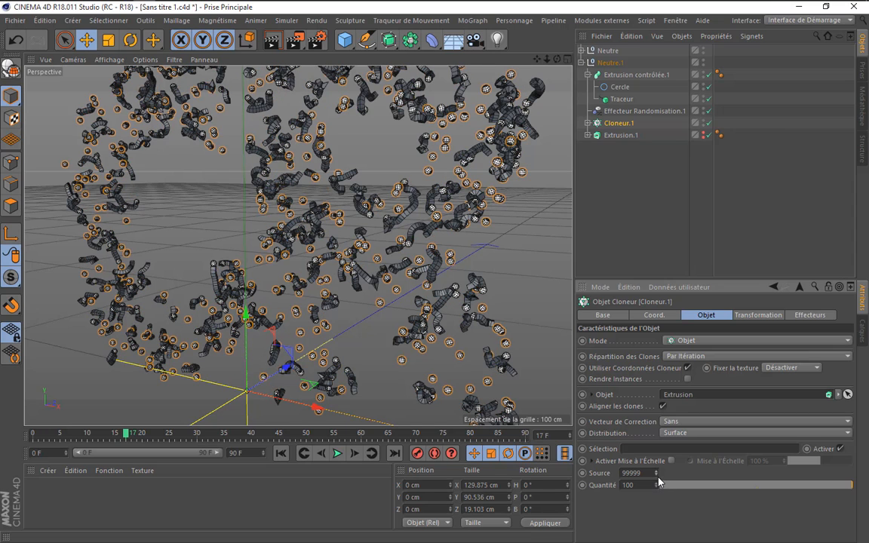
{"action": "left_click", "coordinate": [280, 453]}
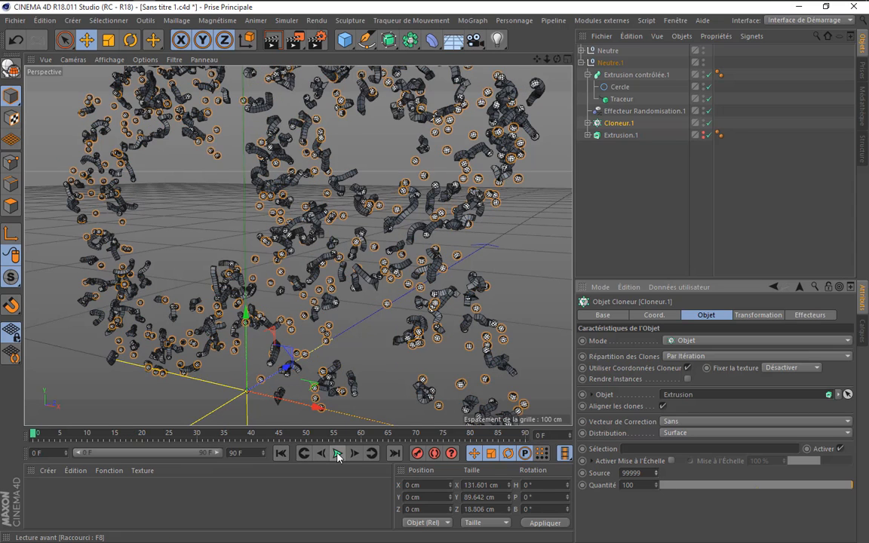
{"action": "left_click", "coordinate": [337, 453]}
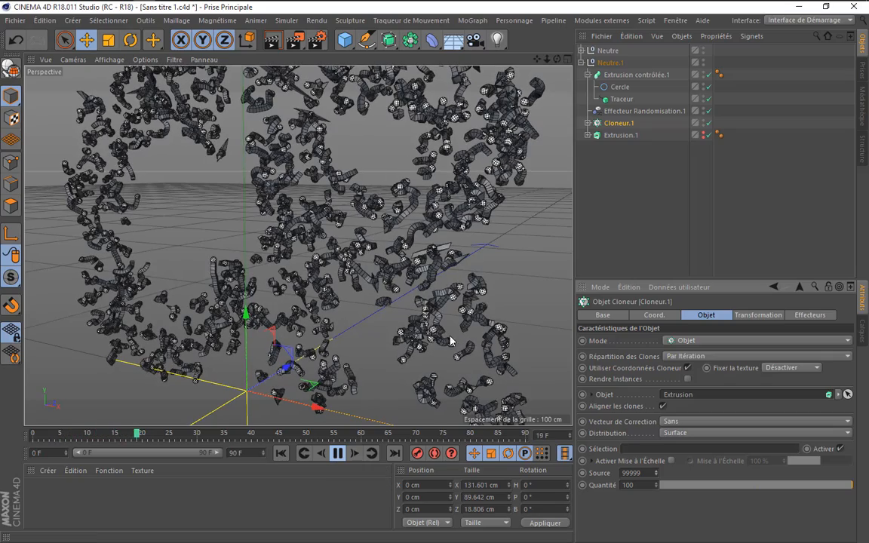
{"action": "left_click", "coordinate": [338, 454]}
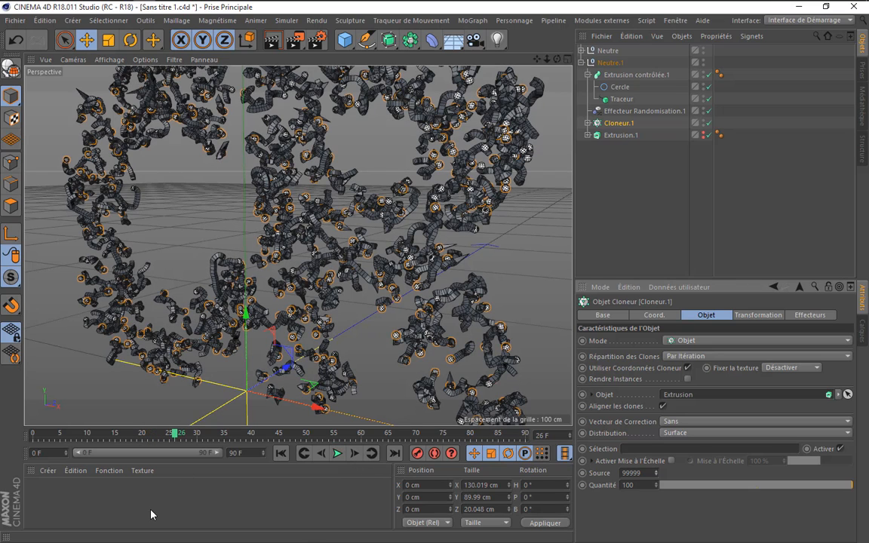
Frame the whole lettering, compare it with the purple CR reference image and replay the animation from the start
{"action": "left_click", "coordinate": [587, 62]}
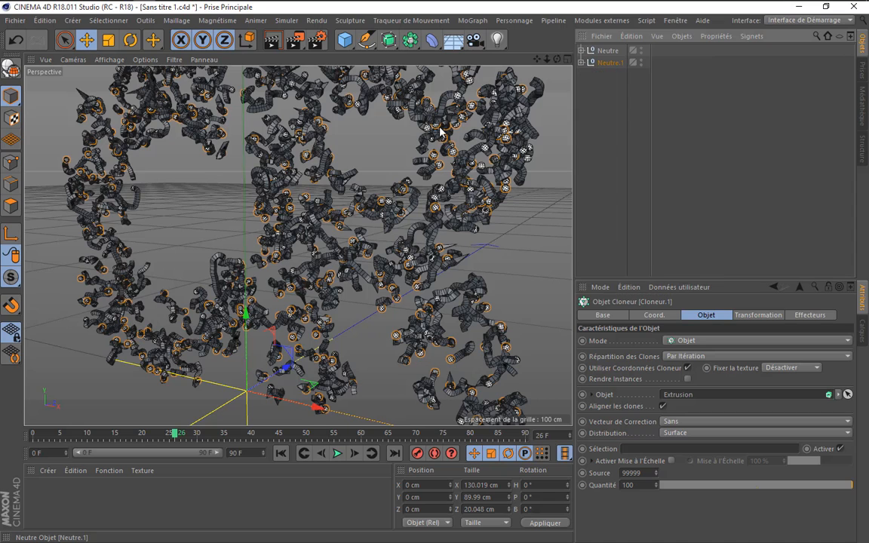
{"action": "key", "text": "h"}
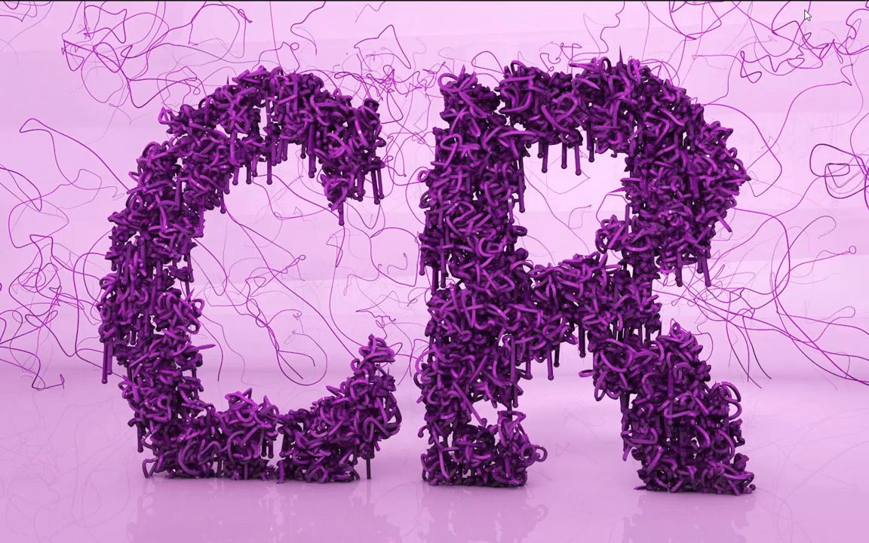
{"action": "left_click", "coordinate": [143, 10]}
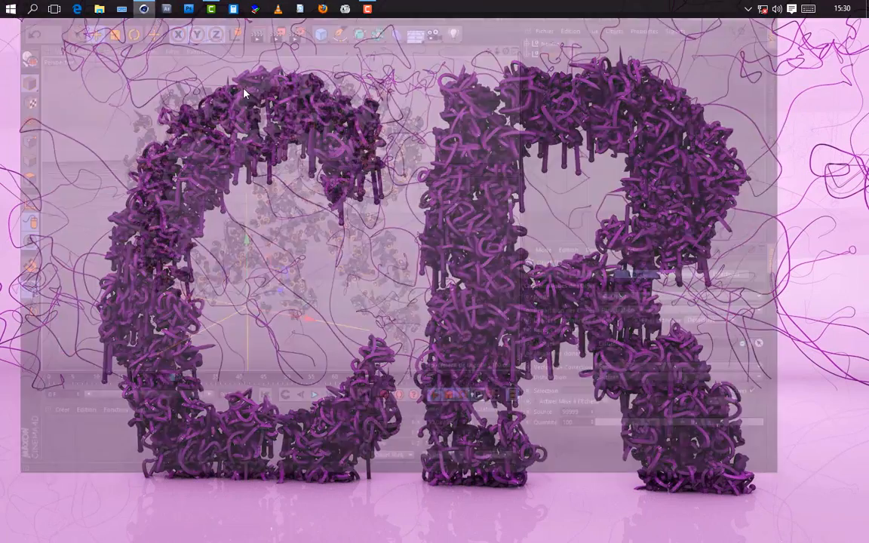
{"action": "left_click", "coordinate": [281, 457]}
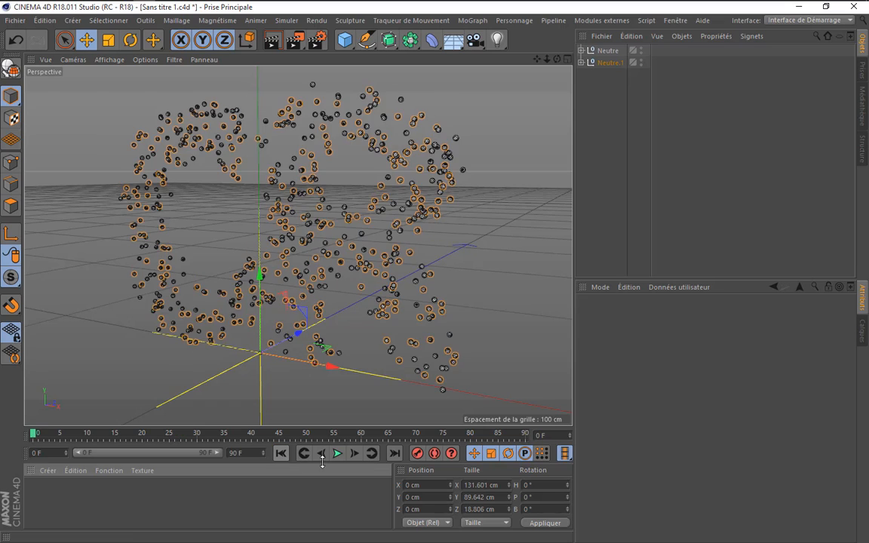
{"action": "left_click", "coordinate": [337, 455]}
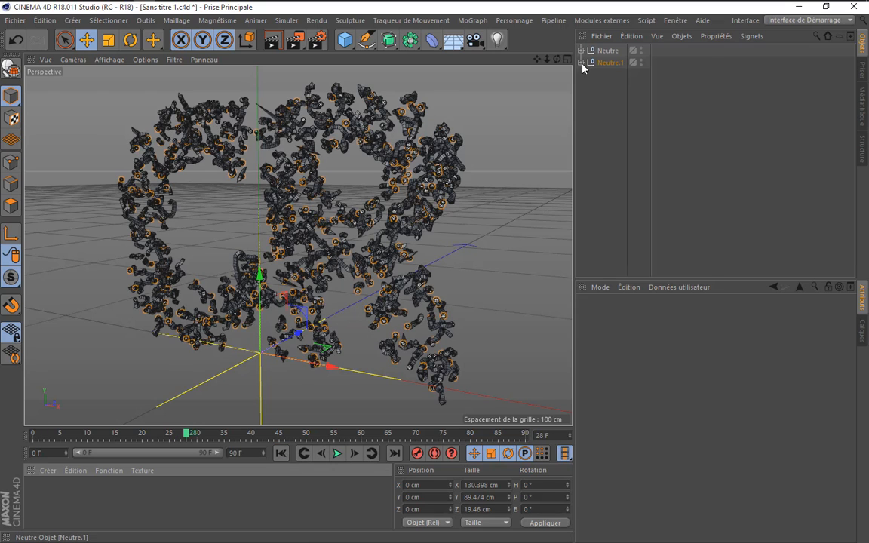
Set the animation speed (Vitesse d'animation) of the Randomisation effectors to 20%
{"action": "left_click", "coordinate": [582, 63]}
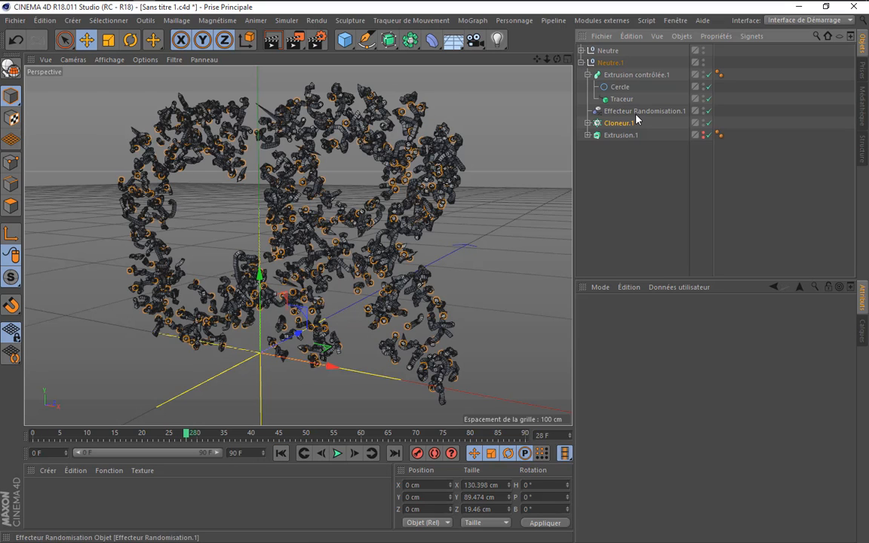
{"action": "left_click", "coordinate": [643, 111]}
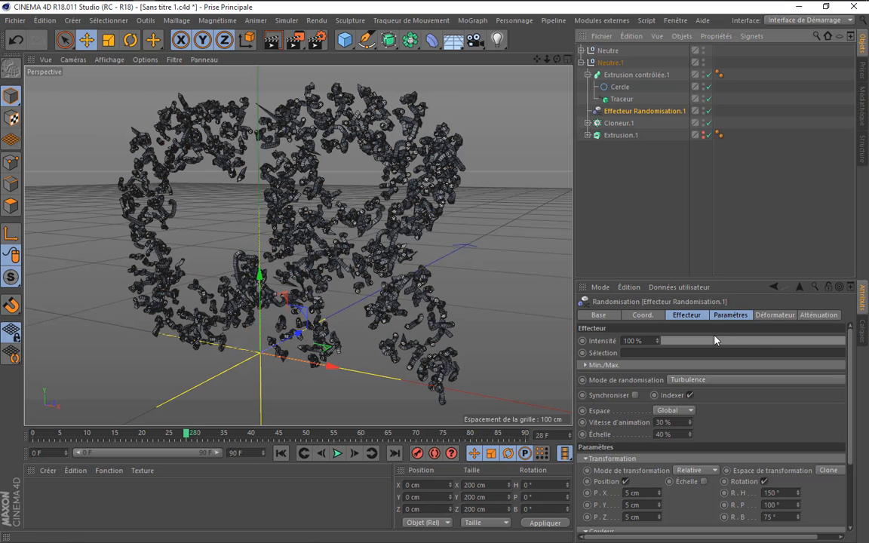
{"action": "double_click", "coordinate": [678, 423]}
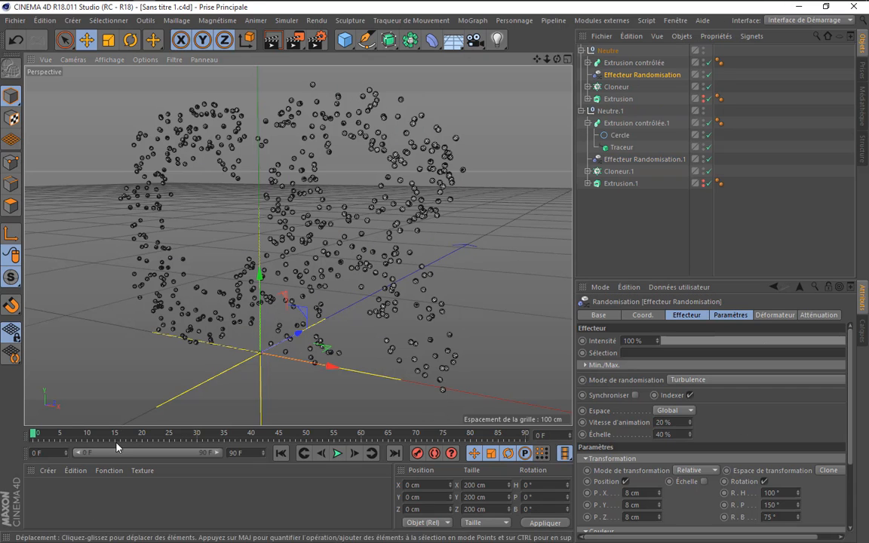
Create two new materials, Mat and Mat.1
{"action": "double_click", "coordinate": [83, 507]}
{"action": "double_click", "coordinate": [71, 500]}
{"action": "left_click", "coordinate": [45, 516]}
{"action": "left_click", "coordinate": [43, 512]}
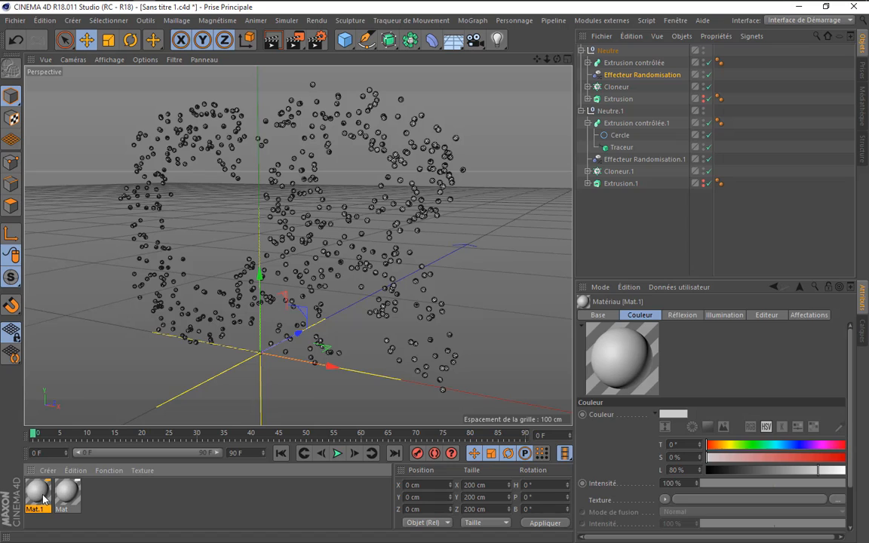
Give Mat.1 a purple colour with hue 292°, saturation 100% and lightness about 79%
{"action": "double_click", "coordinate": [31, 495]}
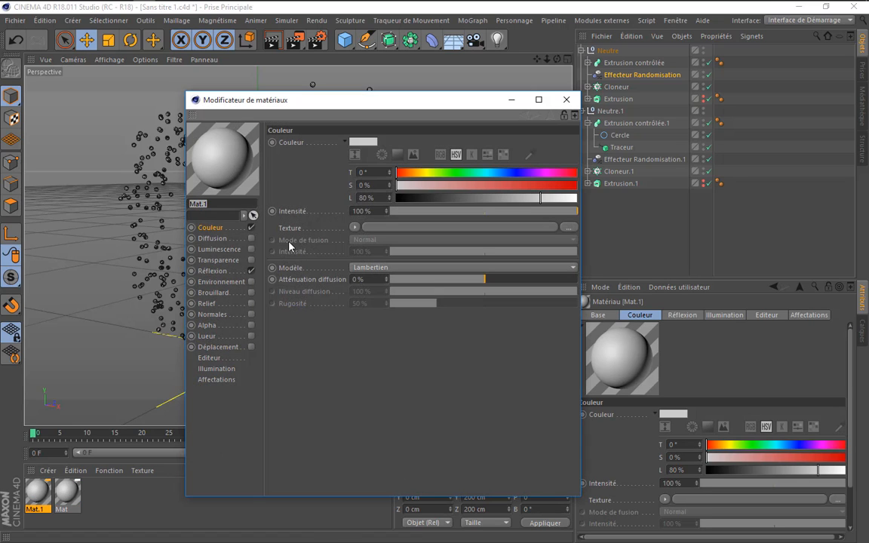
{"action": "left_click", "coordinate": [217, 227]}
{"action": "left_click", "coordinate": [543, 173]}
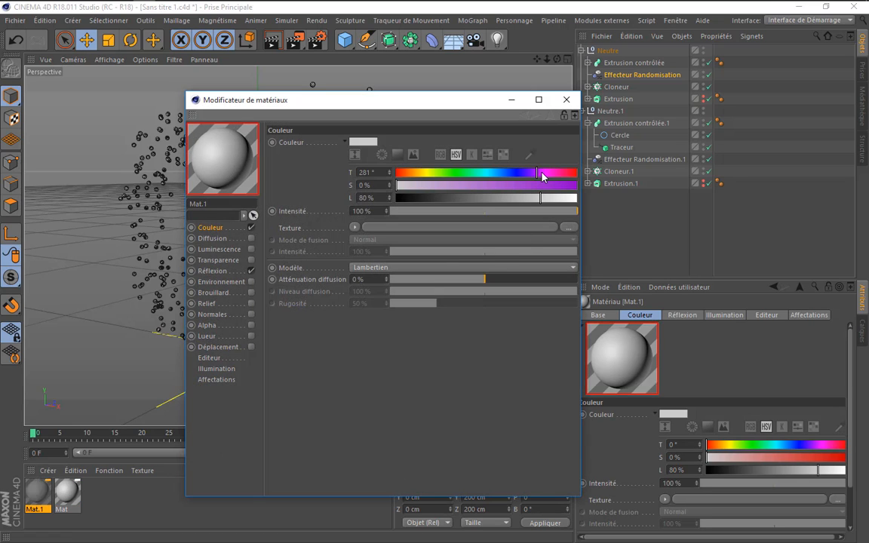
{"action": "mouse_move", "coordinate": [539, 184]}
{"action": "left_mouse_down"}
{"action": "mouse_move", "coordinate": [579, 185]}
{"action": "mouse_move", "coordinate": [578, 198]}
{"action": "mouse_move", "coordinate": [538, 198]}
{"action": "left_mouse_up"}
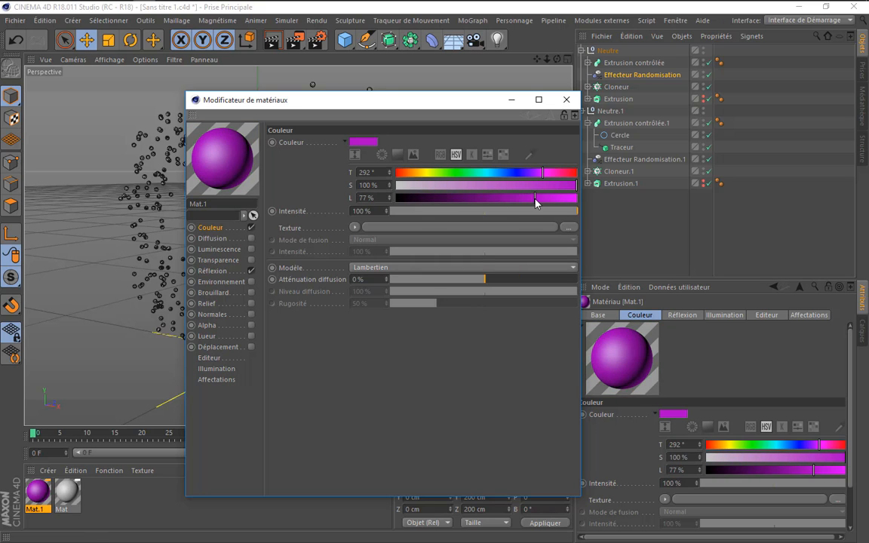
Replace Mat.1's default specularity with a GGX reflection layer and set the layer's Luminosité to 36%
{"action": "left_click", "coordinate": [237, 271]}
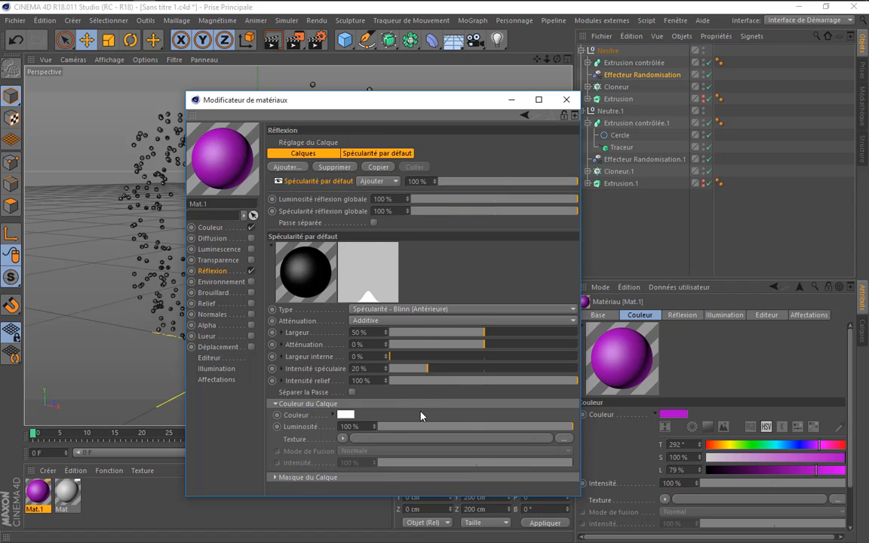
{"action": "left_click", "coordinate": [334, 167]}
{"action": "left_click", "coordinate": [287, 167]}
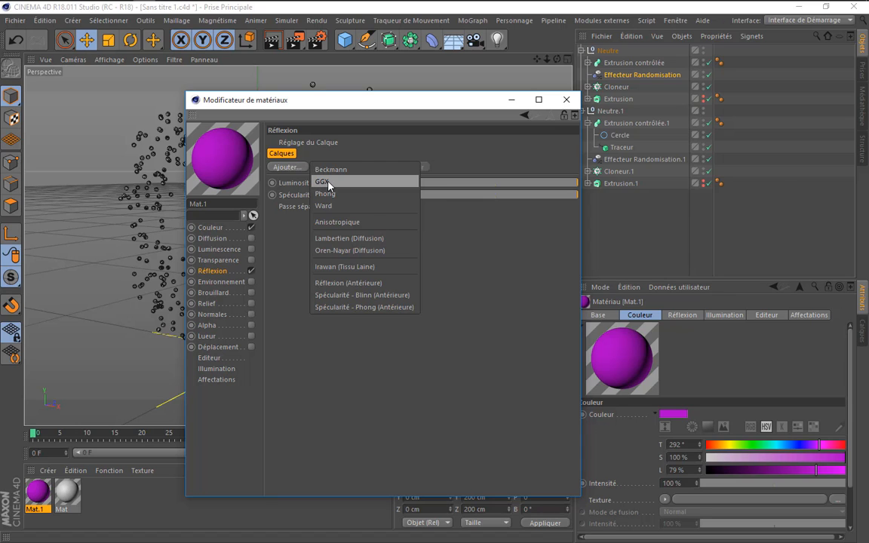
{"action": "left_click", "coordinate": [328, 182]}
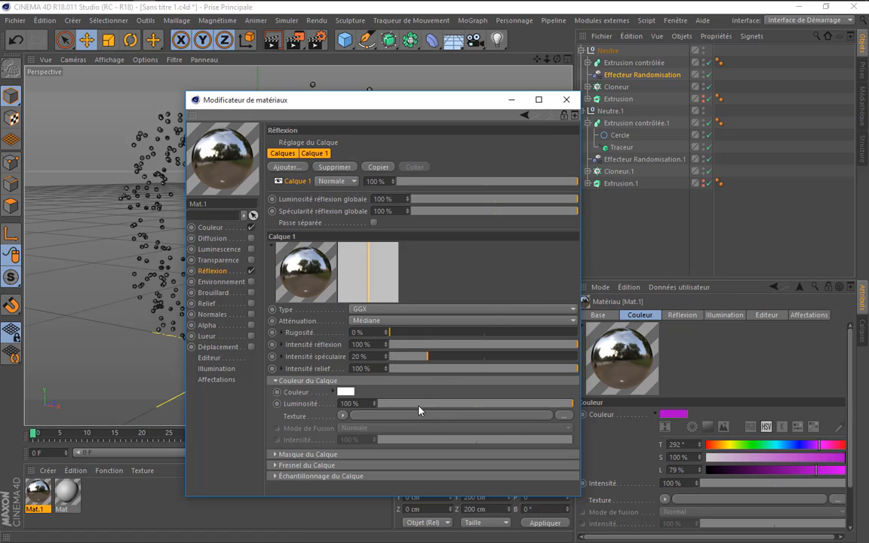
{"action": "left_click_drag", "start_coordinate": [420, 405], "coordinate": [450, 409]}
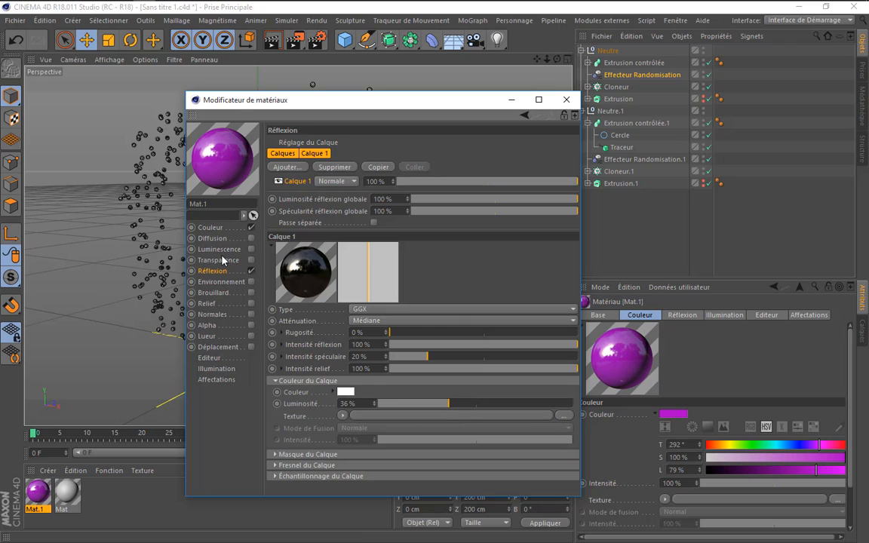
Darken Mat.1's colour to 72% lightness and apply the material to Extrusion contrôlée.1
{"action": "left_click", "coordinate": [225, 226]}
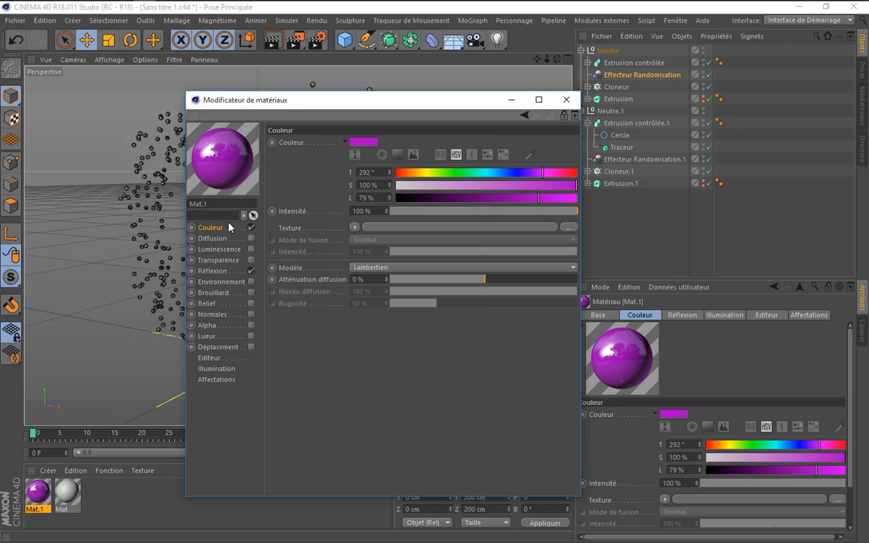
{"action": "left_click", "coordinate": [527, 198]}
{"action": "left_click", "coordinate": [566, 99]}
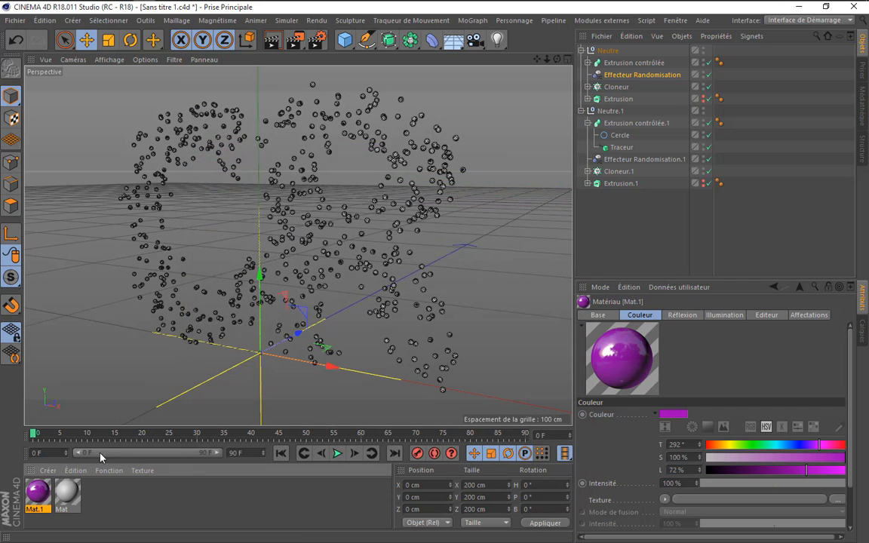
{"action": "left_click_drag", "start_coordinate": [38, 492], "coordinate": [648, 126]}
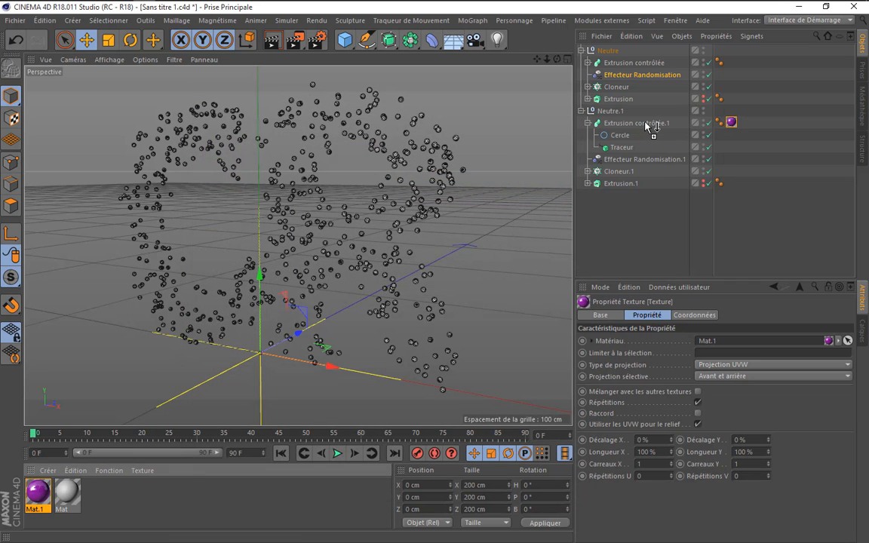
{"action": "left_click", "coordinate": [337, 453]}
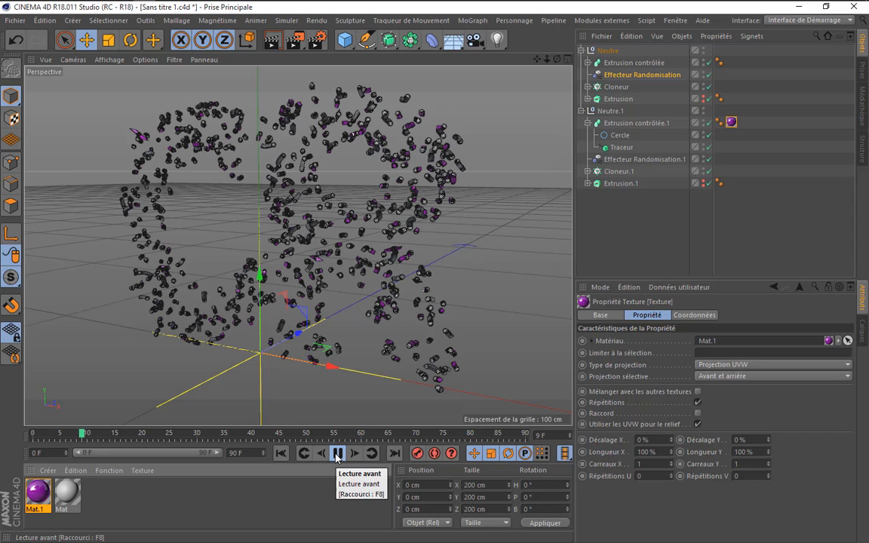
Give Mat a bright pink-violet colour with hue 292°, saturation 79% and lightness 100%
{"action": "double_click", "coordinate": [67, 494]}
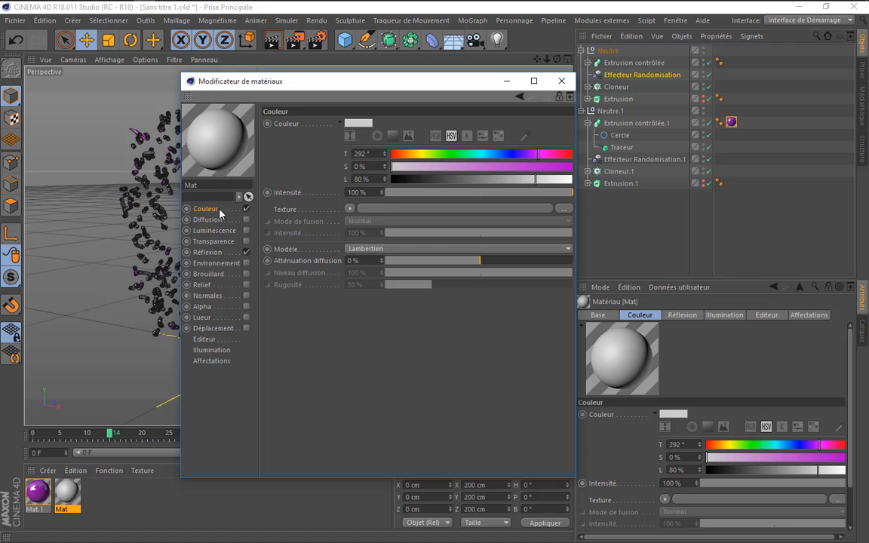
{"action": "left_click", "coordinate": [534, 167]}
{"action": "left_click_drag", "start_coordinate": [535, 165], "coordinate": [605, 180]}
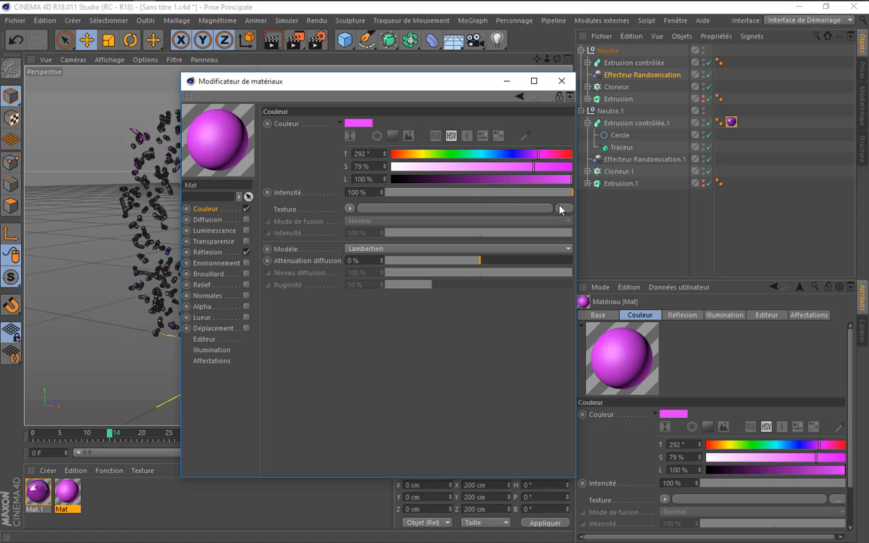
Replace Mat's default specularity with a GGX reflection layer and lower the layer's Luminosité
{"action": "left_click", "coordinate": [208, 252]}
{"action": "left_click", "coordinate": [270, 135]}
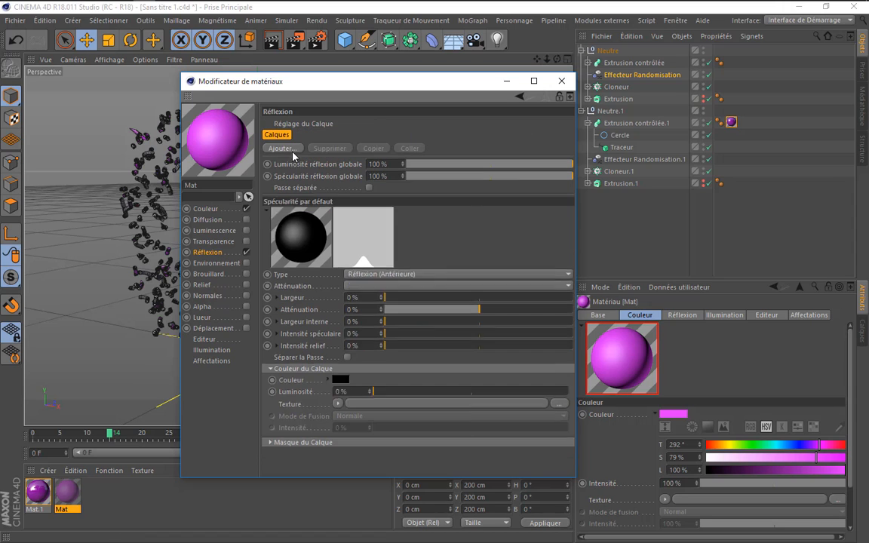
{"action": "left_click", "coordinate": [282, 148]}
{"action": "left_click", "coordinate": [318, 163]}
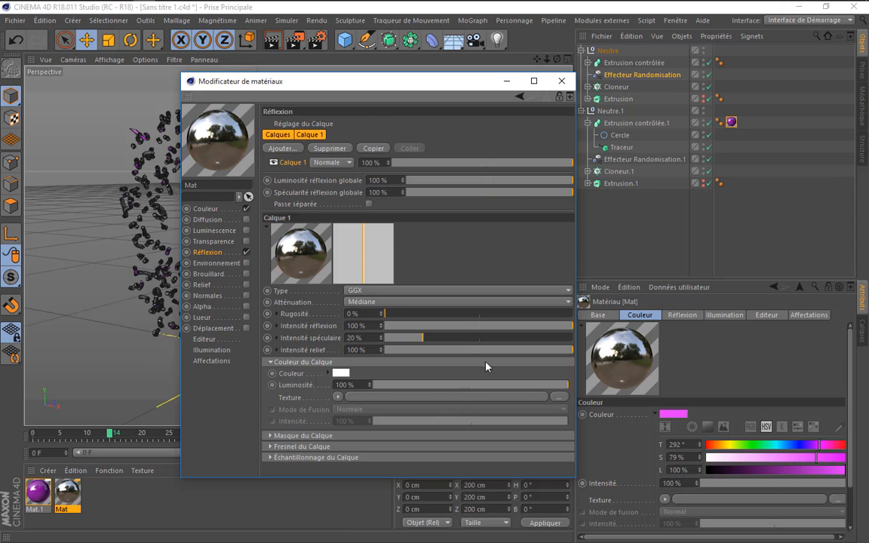
{"action": "left_click_drag", "start_coordinate": [483, 384], "coordinate": [430, 387]}
Apply Mat to Extrusion contrôlée in the first set and clear the selection
{"action": "left_click", "coordinate": [507, 81]}
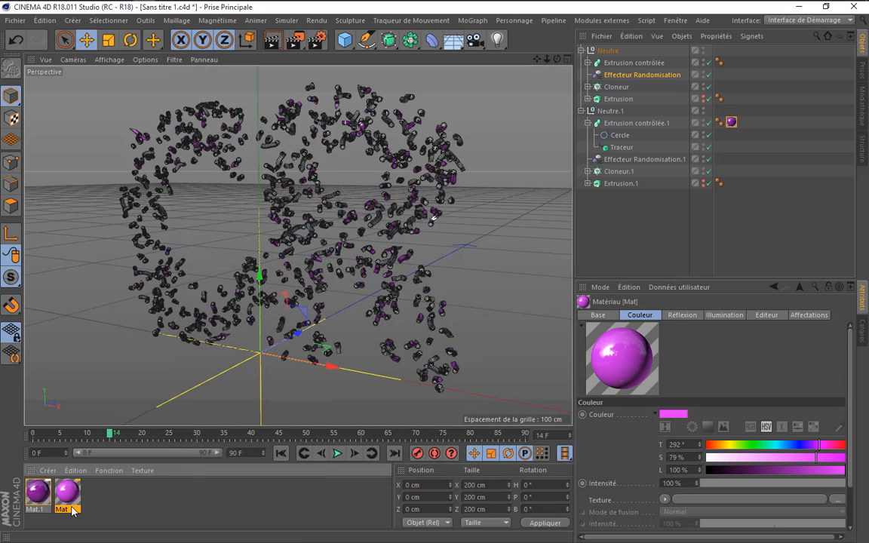
{"action": "left_click_drag", "start_coordinate": [70, 507], "coordinate": [630, 64]}
{"action": "left_click", "coordinate": [626, 273]}
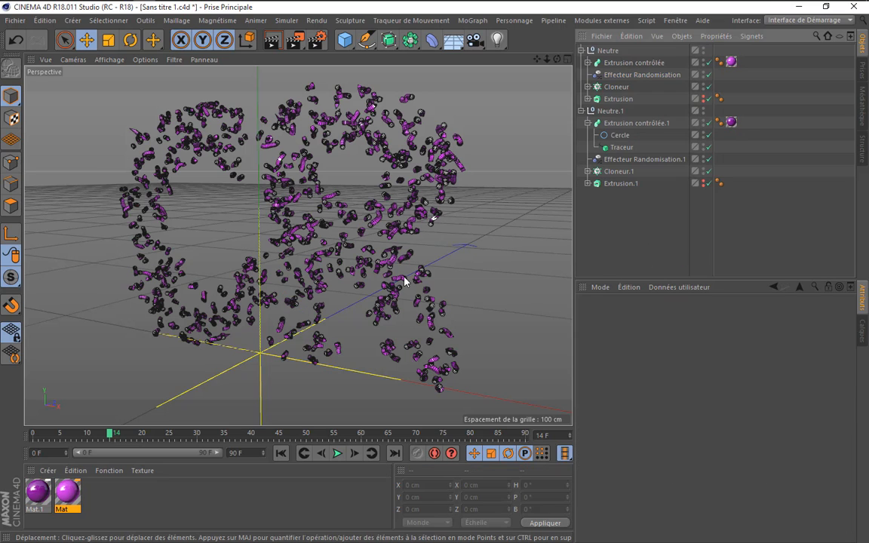
Duplicate the dark purple Mat.1 and lower the Luminosité of the copy's GGX reflection layer to about 20%
{"action": "left_click", "coordinate": [38, 499]}
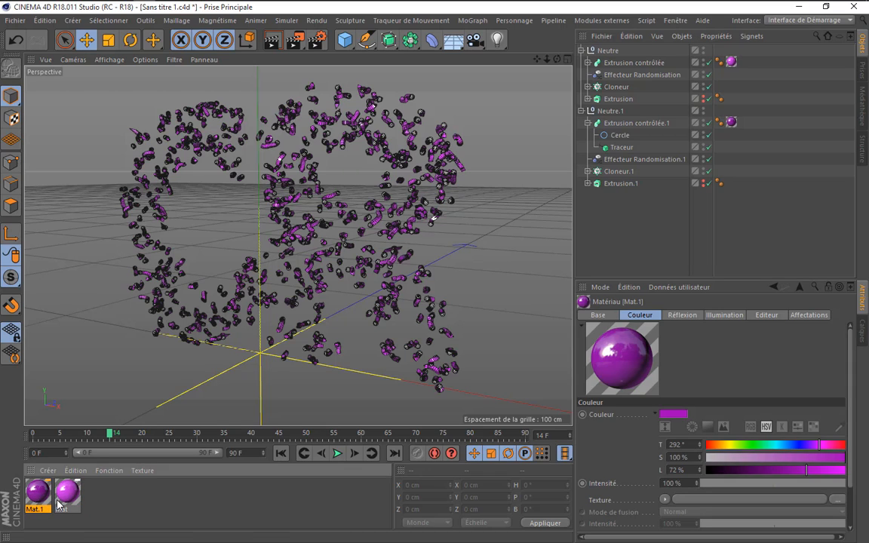
{"action": "left_click_drag", "start_coordinate": [40, 495], "coordinate": [111, 496], "text": "ctrl"}
{"action": "double_click", "coordinate": [96, 492]}
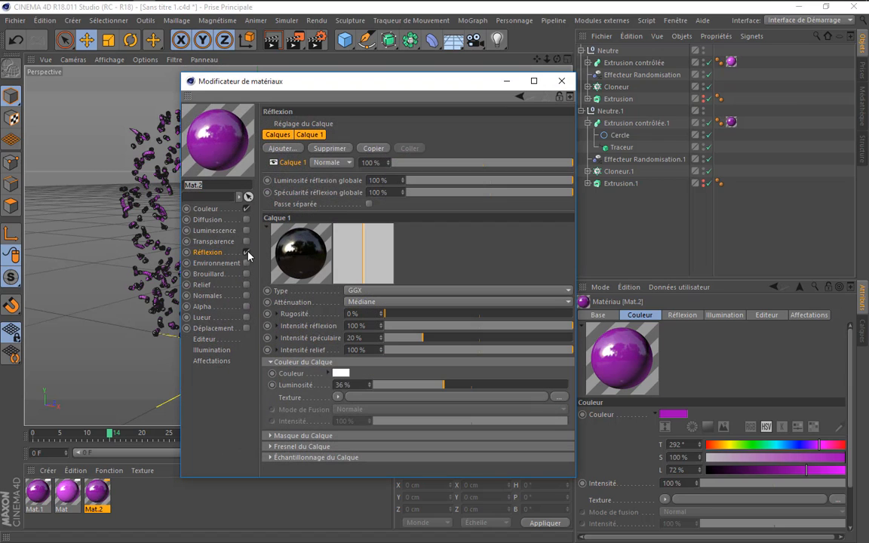
{"action": "left_click", "coordinate": [413, 385]}
{"action": "left_click_drag", "start_coordinate": [413, 386], "coordinate": [402, 385]}
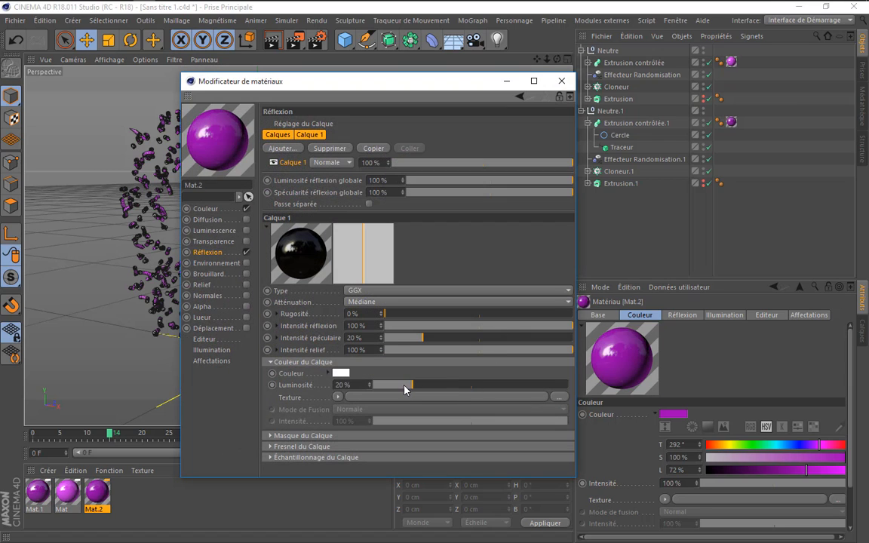
Darken Mat.2's colour by lowering its HSV lightness to 63%
{"action": "left_click", "coordinate": [208, 212]}
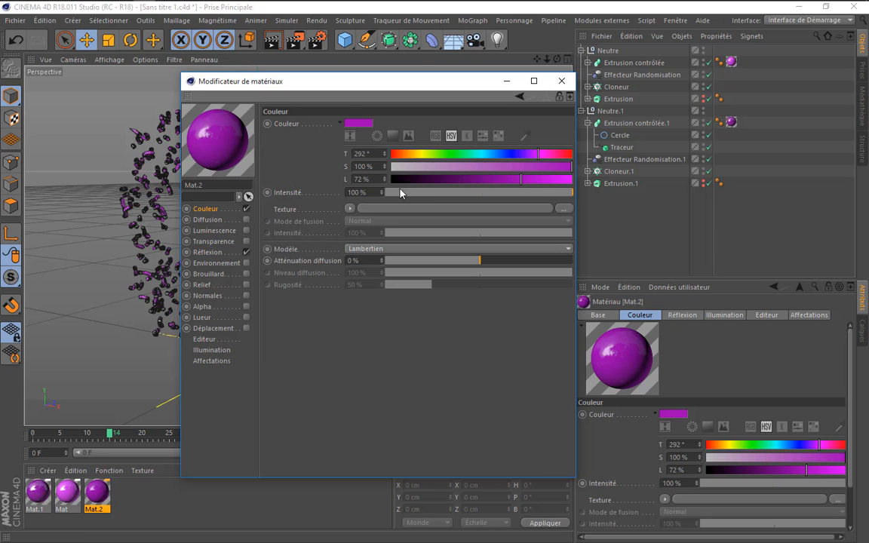
{"action": "left_click_drag", "start_coordinate": [510, 179], "coordinate": [504, 181]}
{"action": "left_click", "coordinate": [561, 81]}
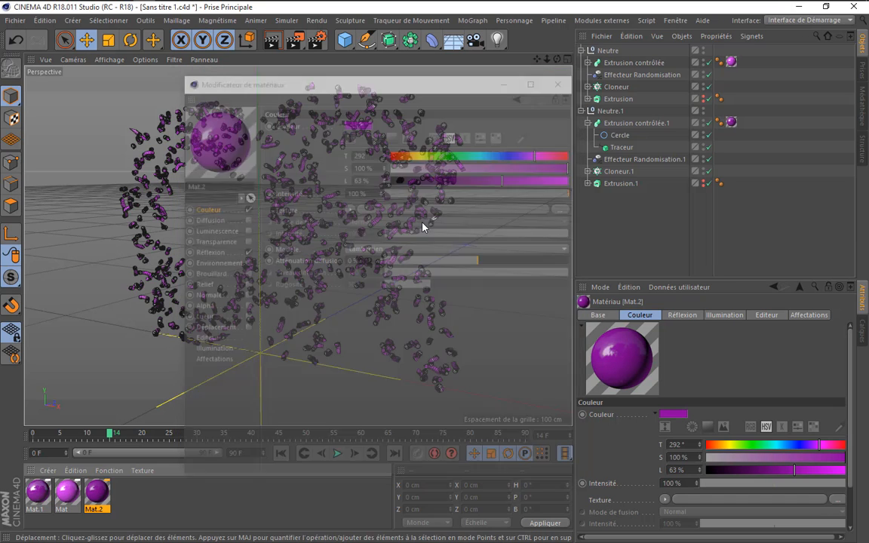
Apply Mat.2 to the Sphère inside Cloneur and the Sphère inside Cloneur.1
{"action": "mouse_move", "coordinate": [103, 496]}
{"action": "left_mouse_down"}
{"action": "mouse_move", "coordinate": [756, 153]}
{"action": "mouse_move", "coordinate": [660, 186]}
{"action": "mouse_move", "coordinate": [665, 171]}
{"action": "mouse_move", "coordinate": [200, 367]}
{"action": "mouse_move", "coordinate": [98, 494]}
{"action": "left_mouse_up"}
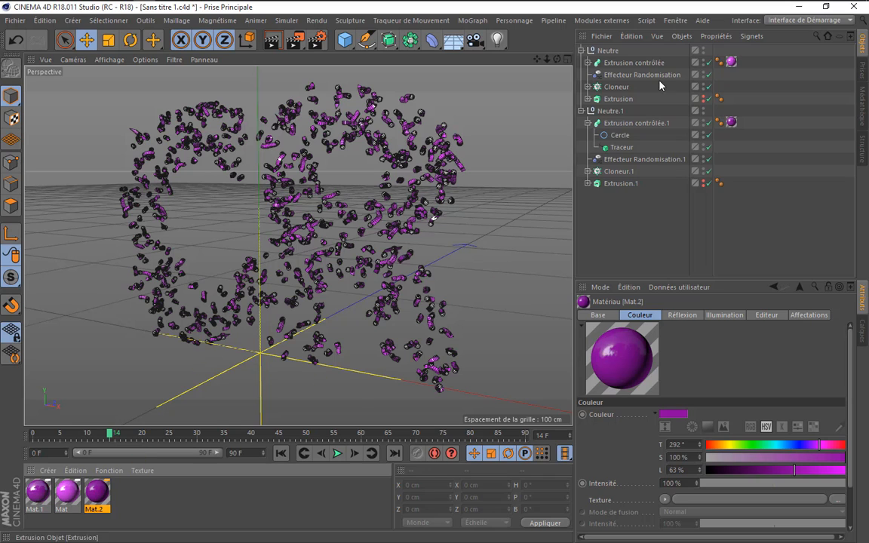
{"action": "left_click", "coordinate": [588, 87]}
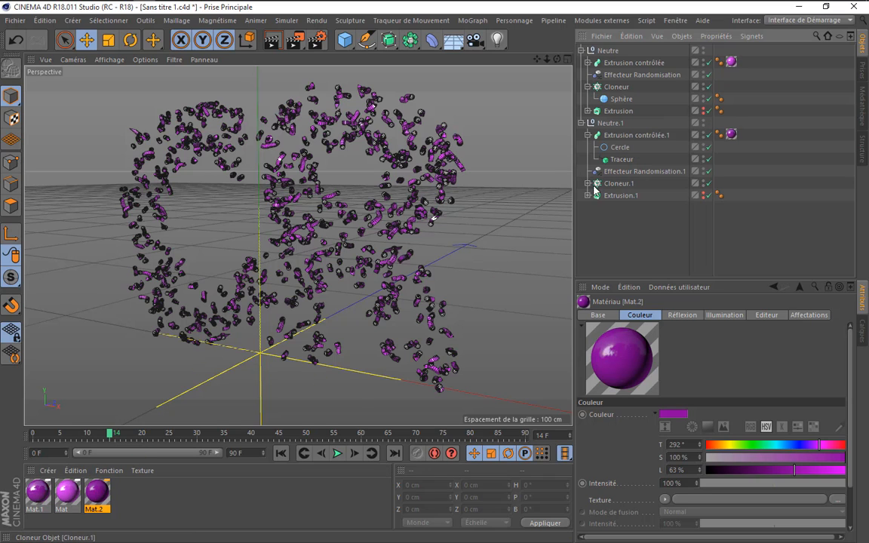
{"action": "left_click", "coordinate": [587, 171]}
{"action": "left_click_drag", "start_coordinate": [97, 492], "coordinate": [621, 195]}
{"action": "left_click_drag", "start_coordinate": [89, 512], "coordinate": [626, 103]}
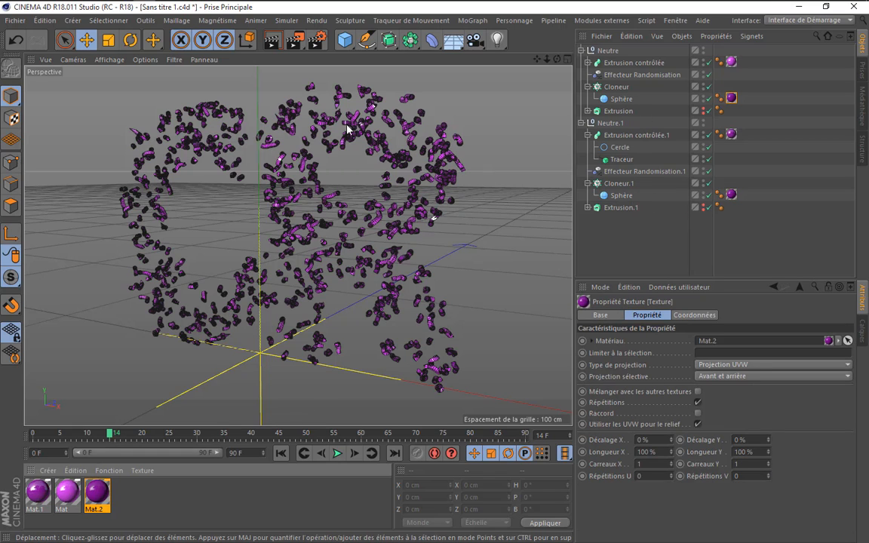
Play the animation from the first frame to frame 42 and render the view, including a close-up of the tubes
{"action": "left_click", "coordinate": [281, 453]}
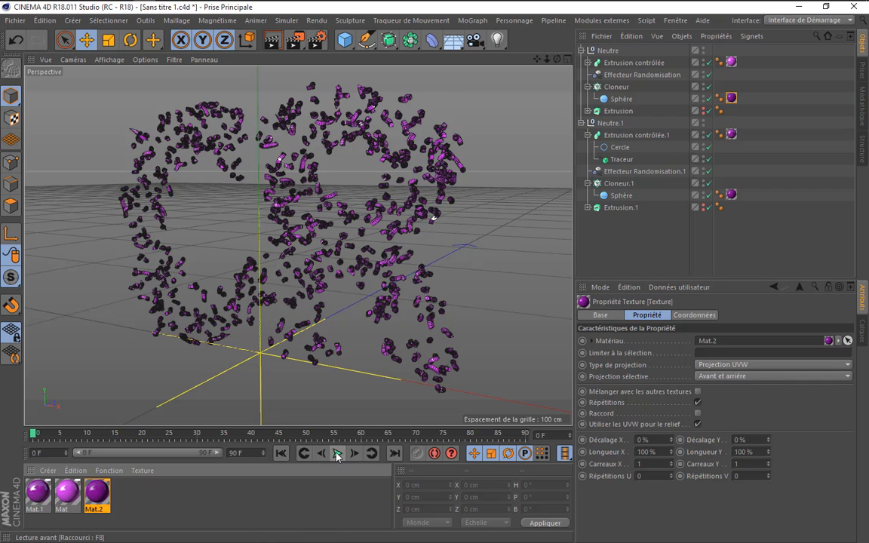
{"action": "left_click", "coordinate": [337, 453]}
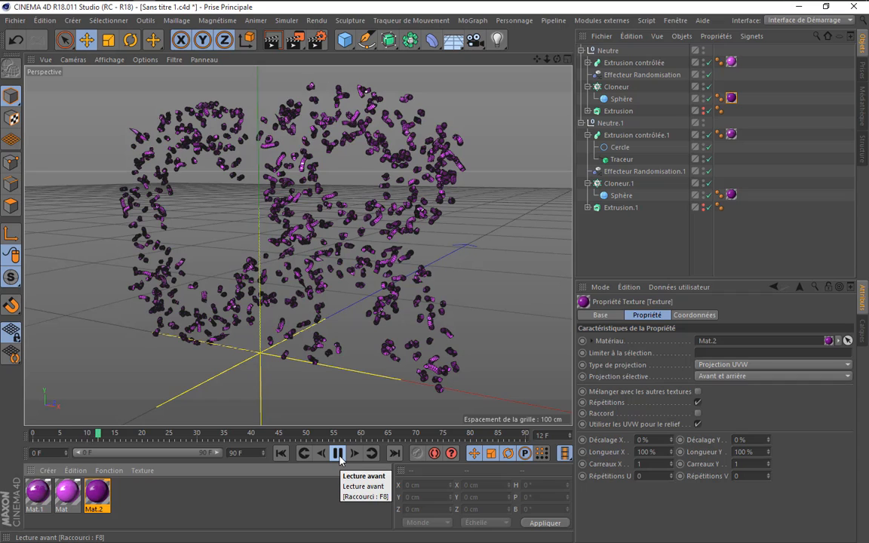
{"action": "left_click", "coordinate": [338, 452]}
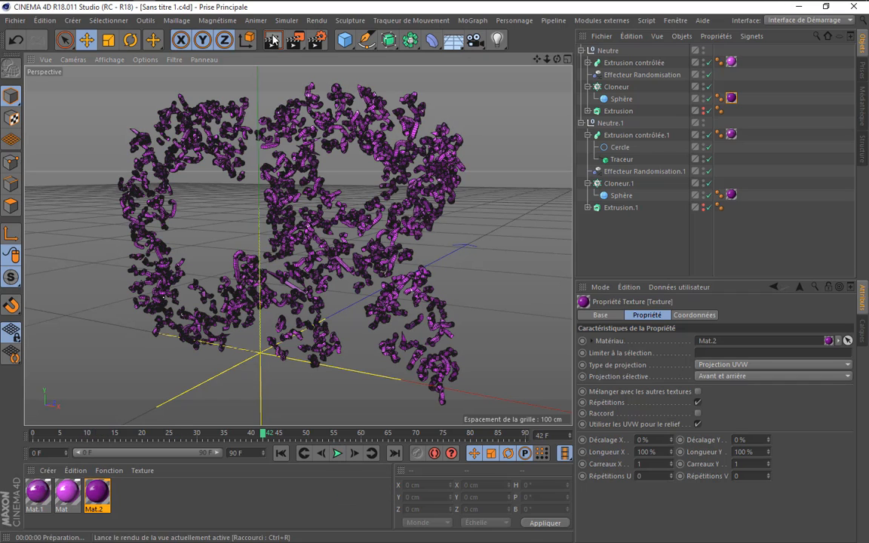
{"action": "key", "text": "ctrl+r"}
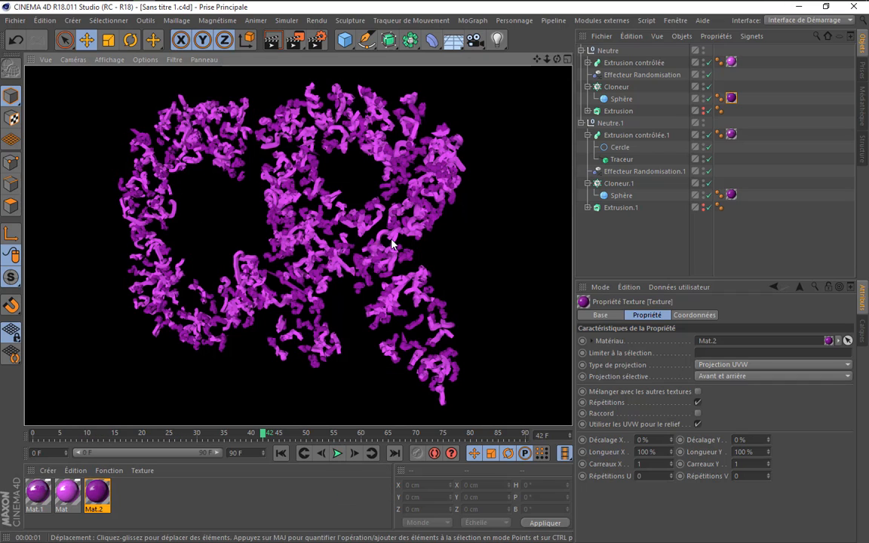
{"action": "scroll", "coordinate": [392, 243], "scroll_direction": "up", "scroll_amount": 6}
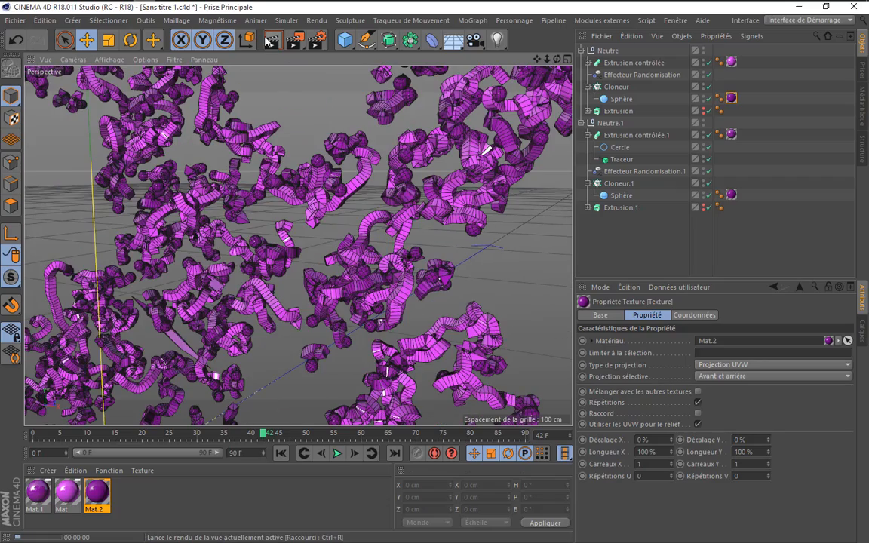
{"action": "left_click", "coordinate": [269, 42]}
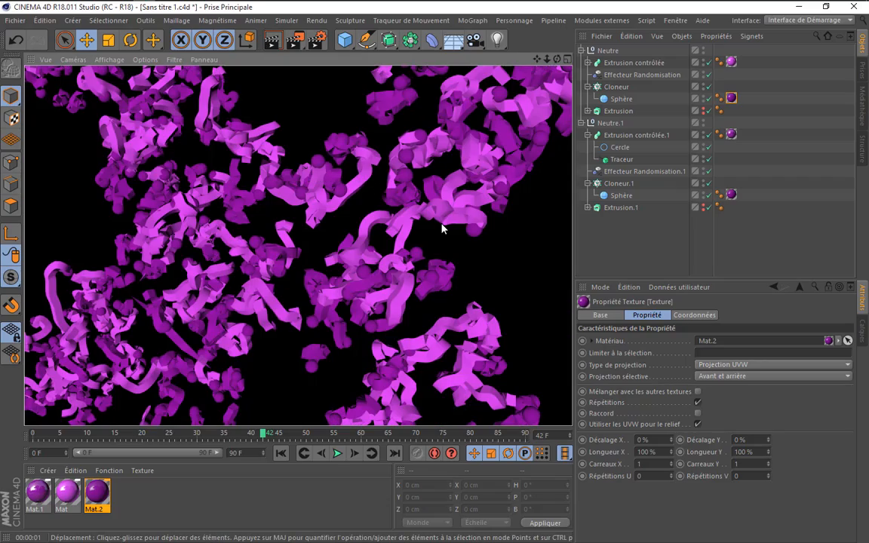
{"action": "scroll", "coordinate": [442, 228], "scroll_direction": "down", "scroll_amount": 8}
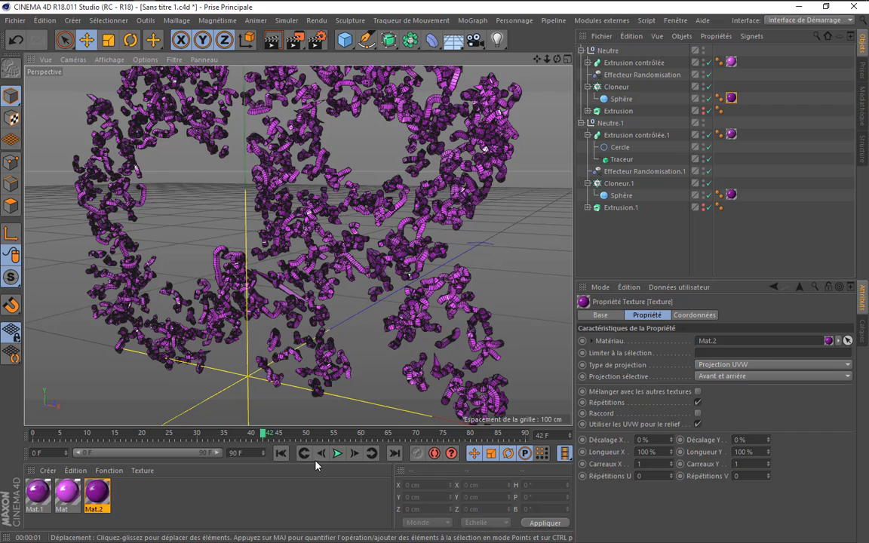
Raise the layer colour Luminosité of Mat.2's GGX reflection to 31%
{"action": "double_click", "coordinate": [96, 494]}
{"action": "left_click", "coordinate": [208, 252]}
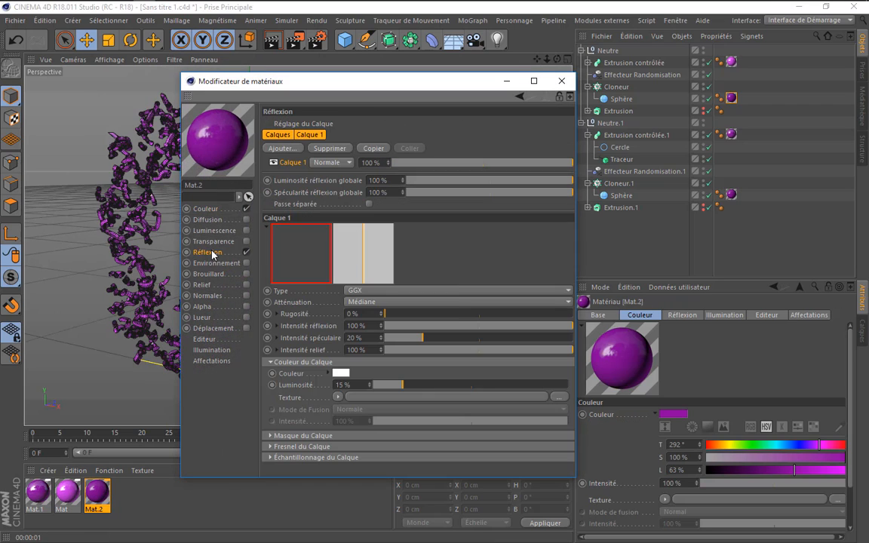
{"action": "left_click", "coordinate": [434, 386]}
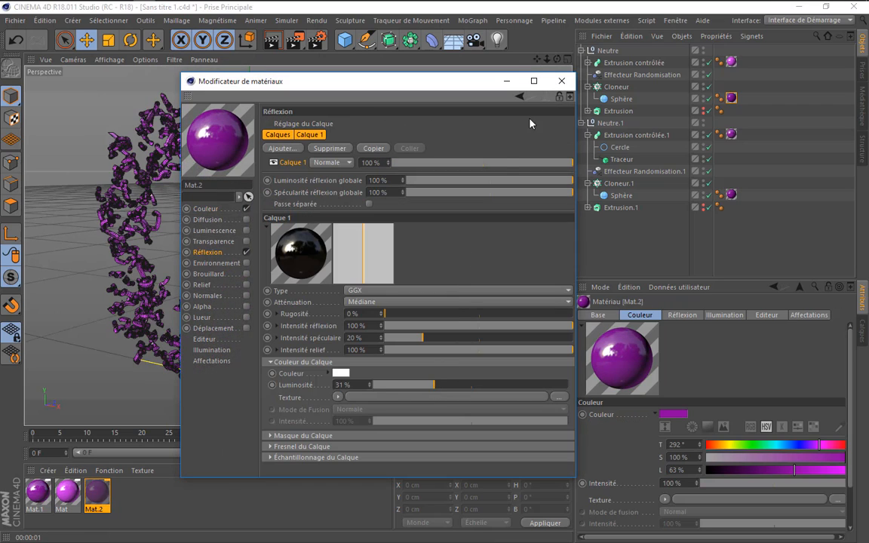
{"action": "left_click", "coordinate": [563, 80]}
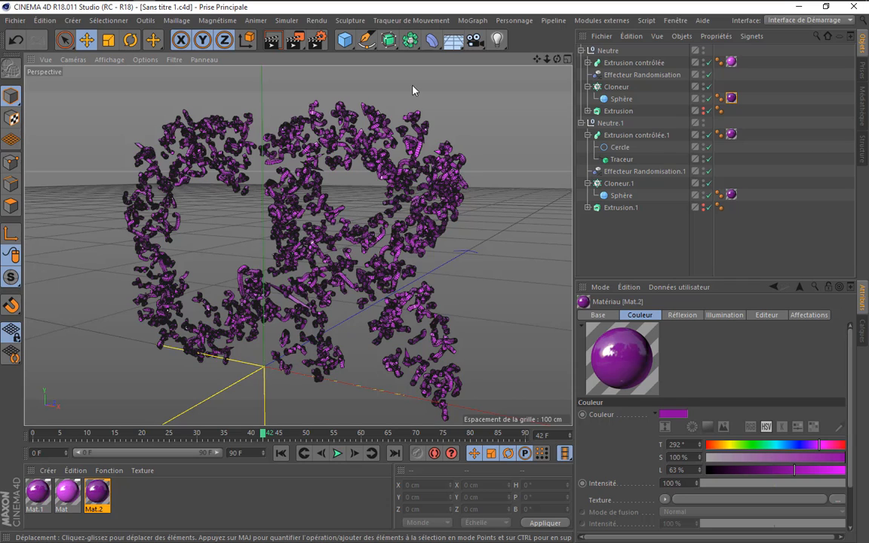
Add a Ciel object and apply the Cityscape Bright Day HDRI preset to it as its material
{"action": "left_click_drag", "start_coordinate": [455, 43], "coordinate": [473, 74]}
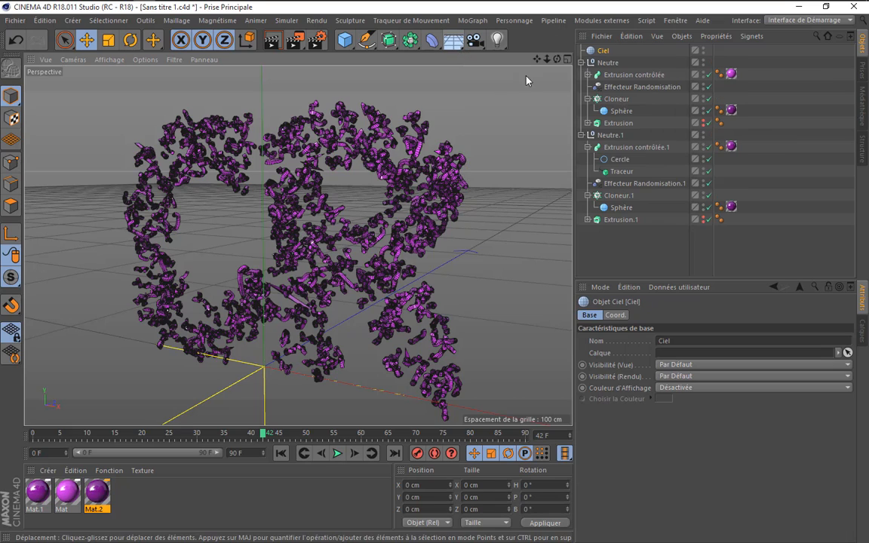
{"action": "left_click", "coordinate": [677, 21]}
{"action": "left_click", "coordinate": [689, 79]}
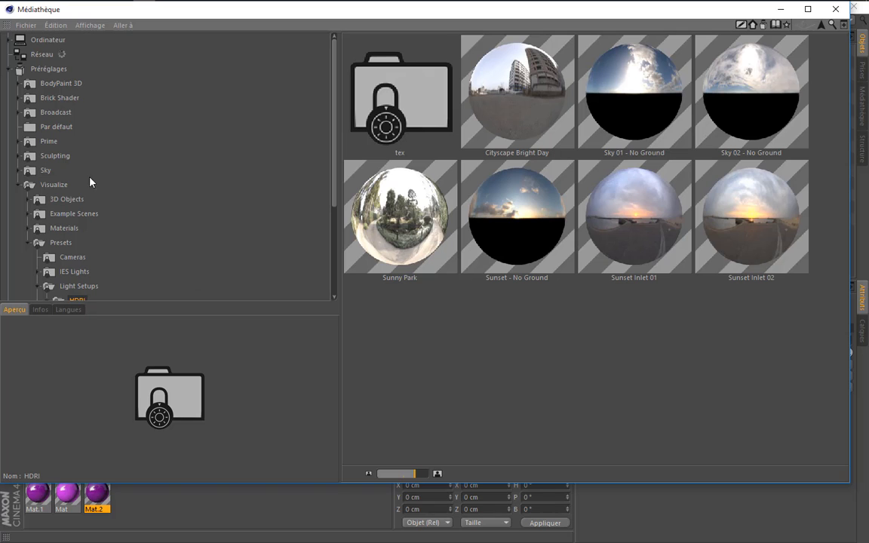
{"action": "double_click", "coordinate": [524, 103]}
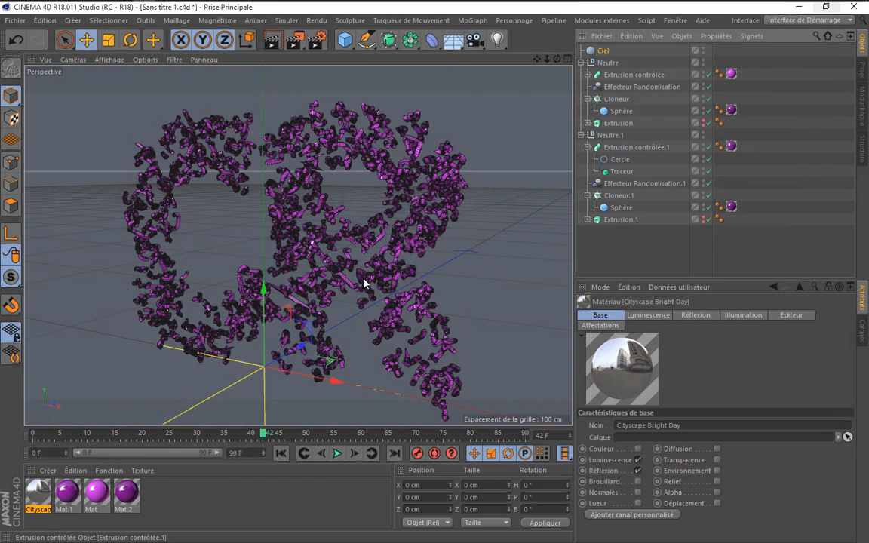
{"action": "left_click_drag", "start_coordinate": [37, 494], "coordinate": [608, 50]}
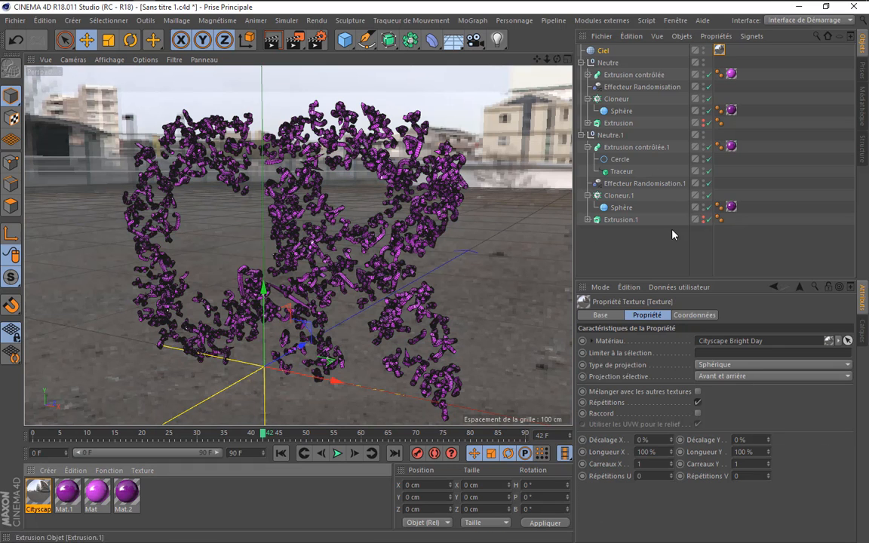
Select Ciel and render a region over the outer side of the letter R to check the reflections
{"action": "left_click", "coordinate": [593, 51]}
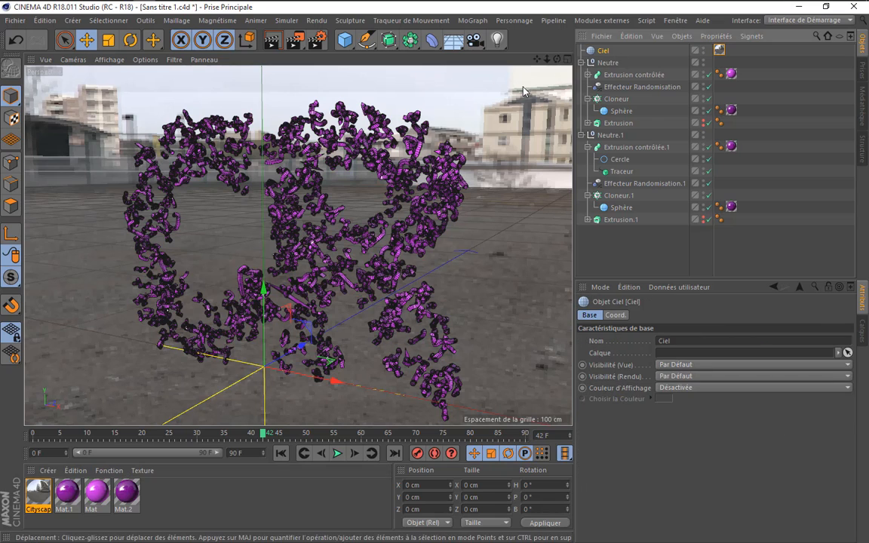
{"action": "left_click_drag", "start_coordinate": [297, 42], "coordinate": [349, 58]}
{"action": "left_click_drag", "start_coordinate": [403, 100], "coordinate": [586, 381]}
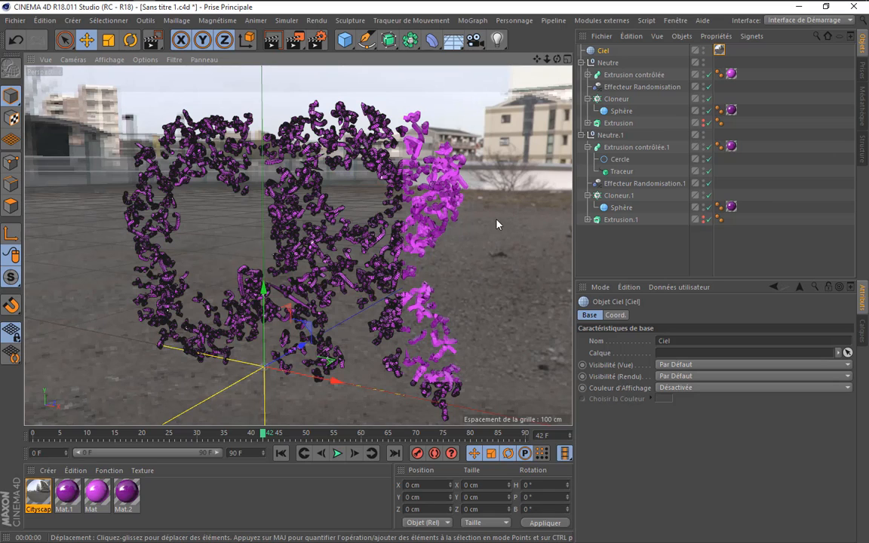
Add a Rendu property to Ciel and disable its Visibilité (caméra)
{"action": "right_click", "coordinate": [602, 51]}
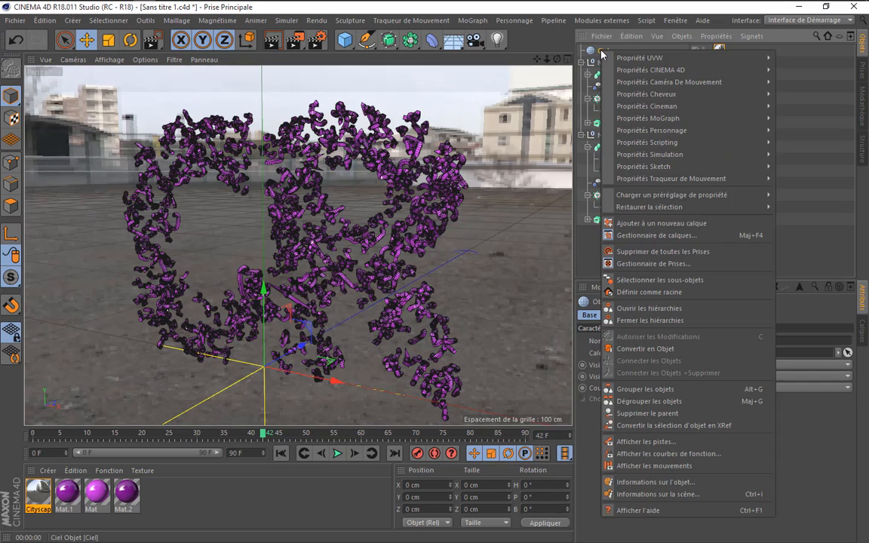
{"action": "mouse_move", "coordinate": [649, 69]}
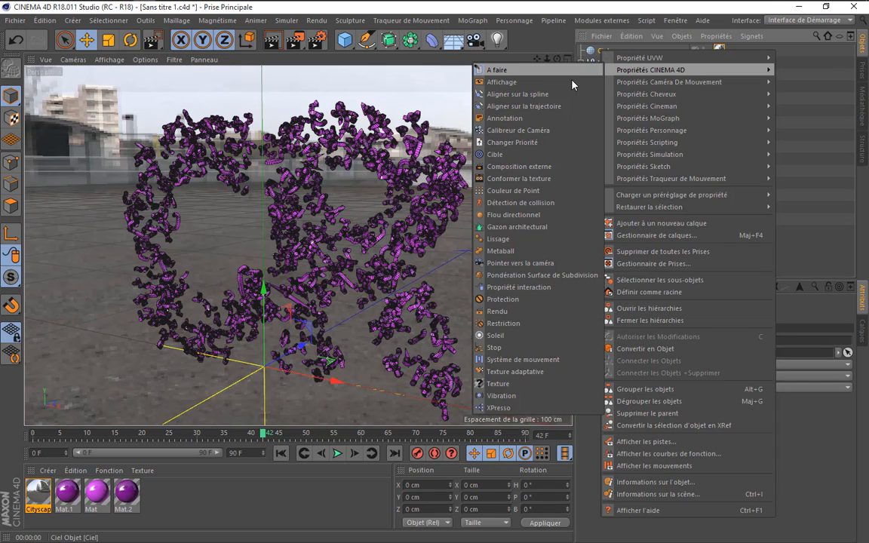
{"action": "left_click", "coordinate": [505, 312]}
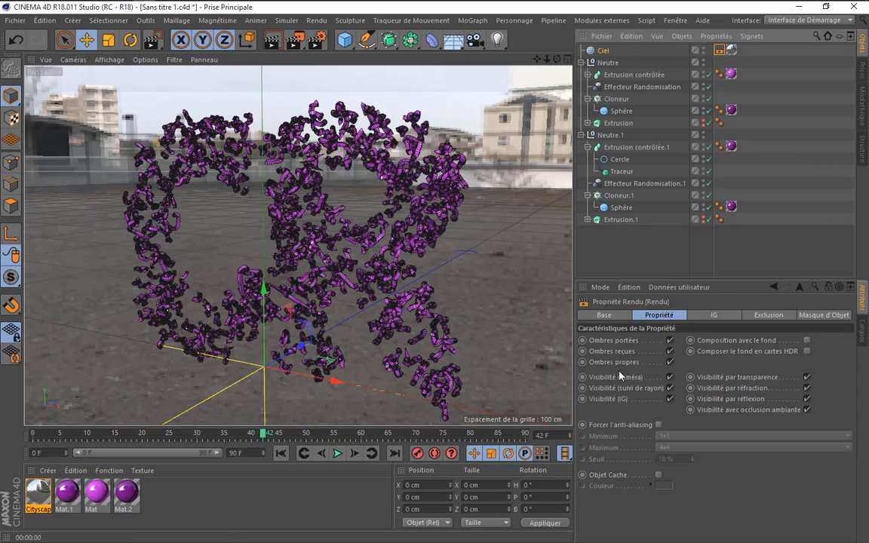
{"action": "left_click", "coordinate": [670, 377]}
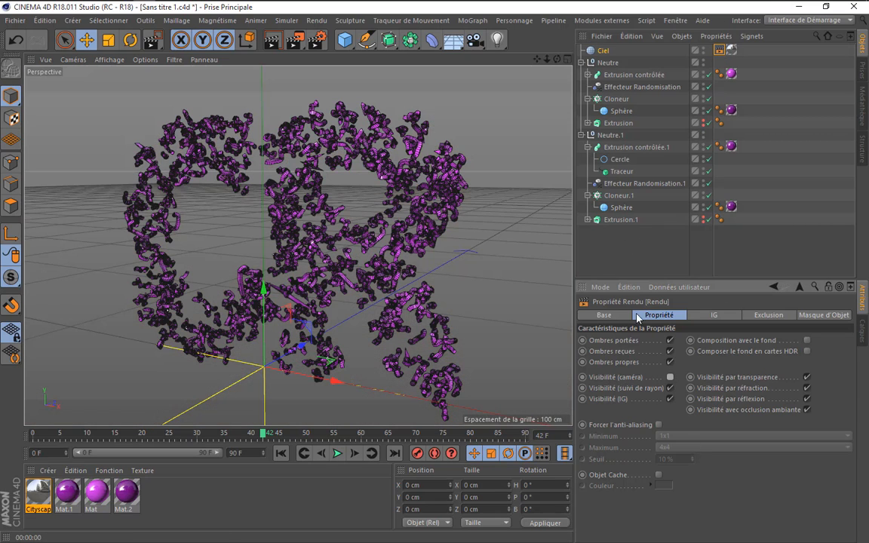
Clear the selection and render a test region over the letter R with the sky hidden from the camera
{"action": "left_click", "coordinate": [388, 194]}
{"action": "left_click", "coordinate": [317, 39]}
{"action": "left_click", "coordinate": [318, 54]}
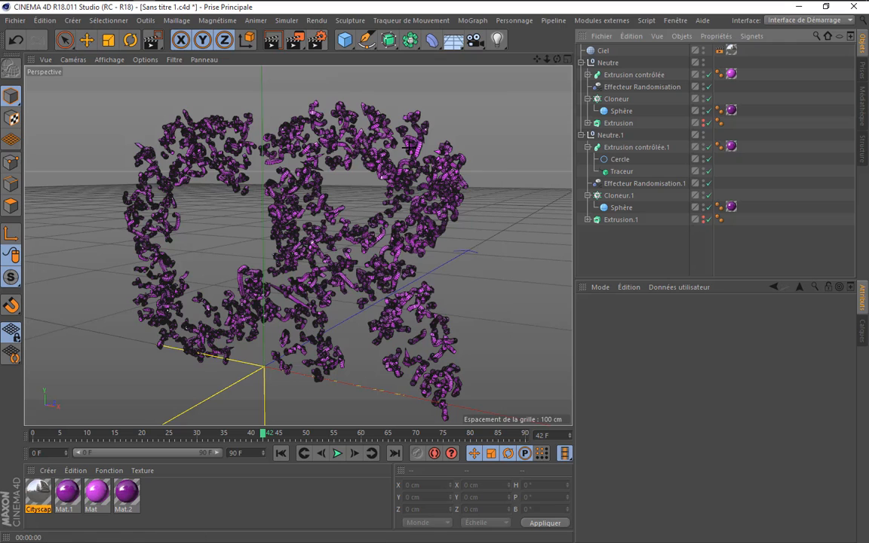
{"action": "left_click_drag", "start_coordinate": [387, 92], "coordinate": [617, 383]}
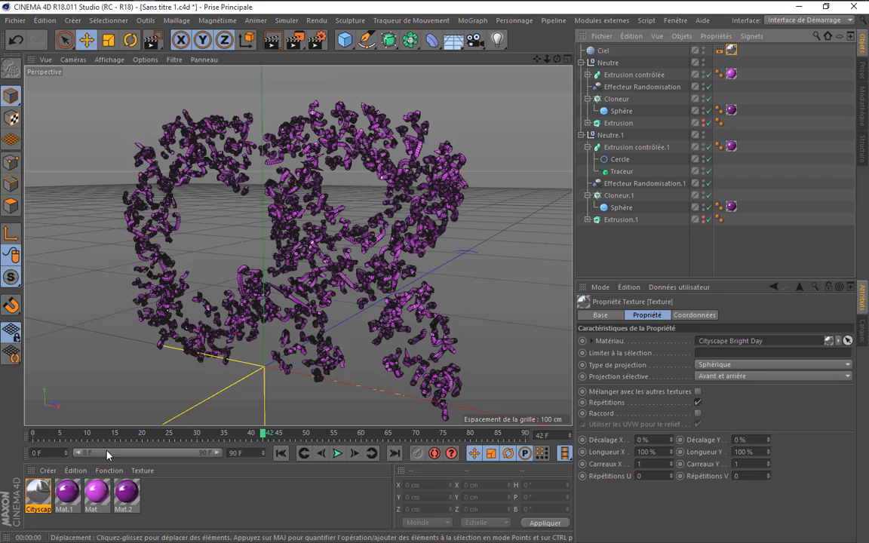
Set the Décalage du Flou of Cityscape Bright Day's luminescence texture to 4%
{"action": "double_click", "coordinate": [38, 492]}
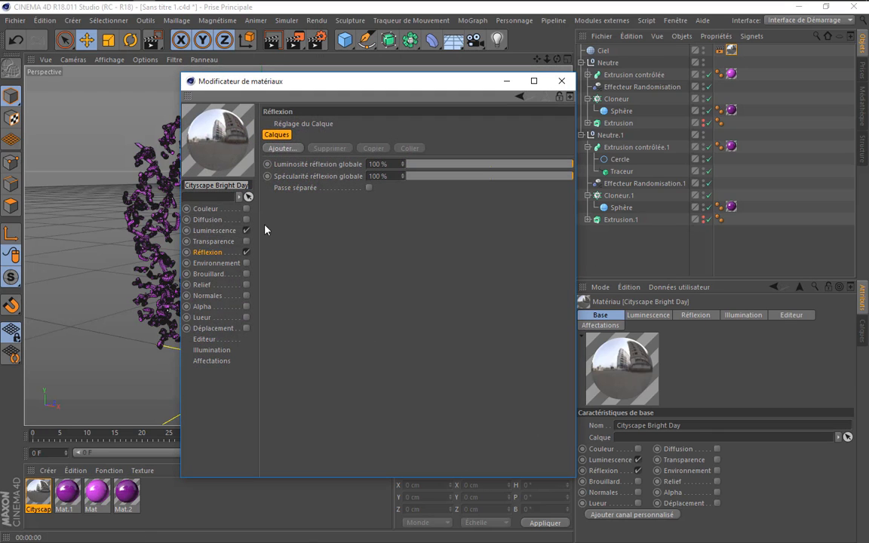
{"action": "left_click", "coordinate": [218, 231]}
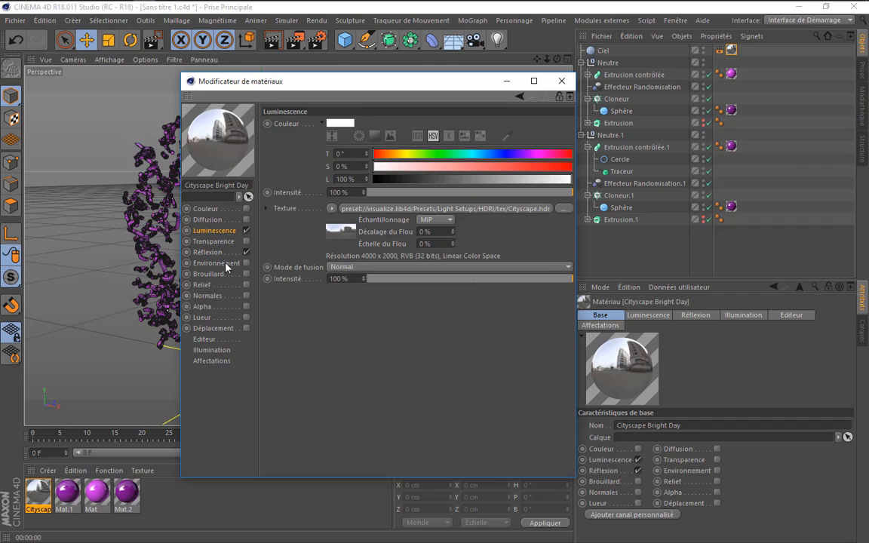
{"action": "left_click", "coordinate": [434, 232]}
{"action": "type", "text": "4"}
{"action": "key", "text": "Tab"}
{"action": "left_click", "coordinate": [562, 81]}
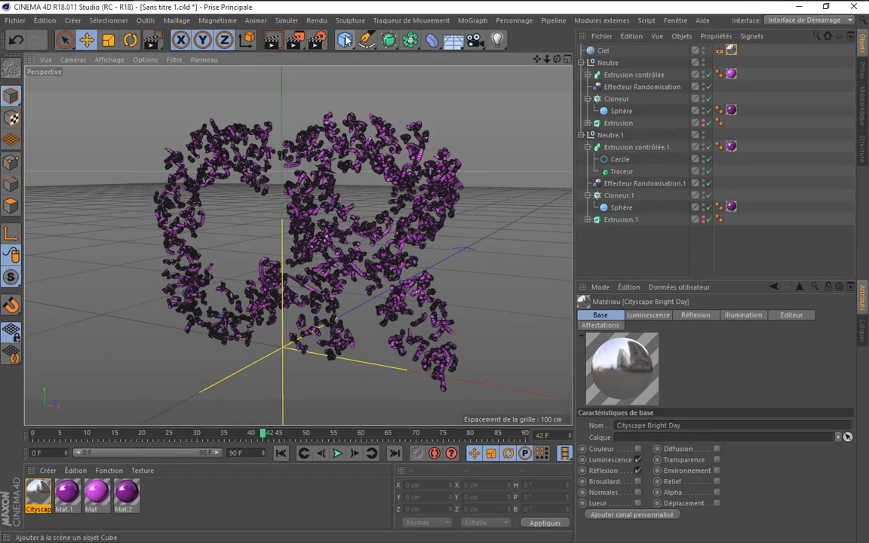
Add a Plan bent by a child Incurvation deformer with an Intensité of 90°
{"action": "left_click", "coordinate": [345, 40]}
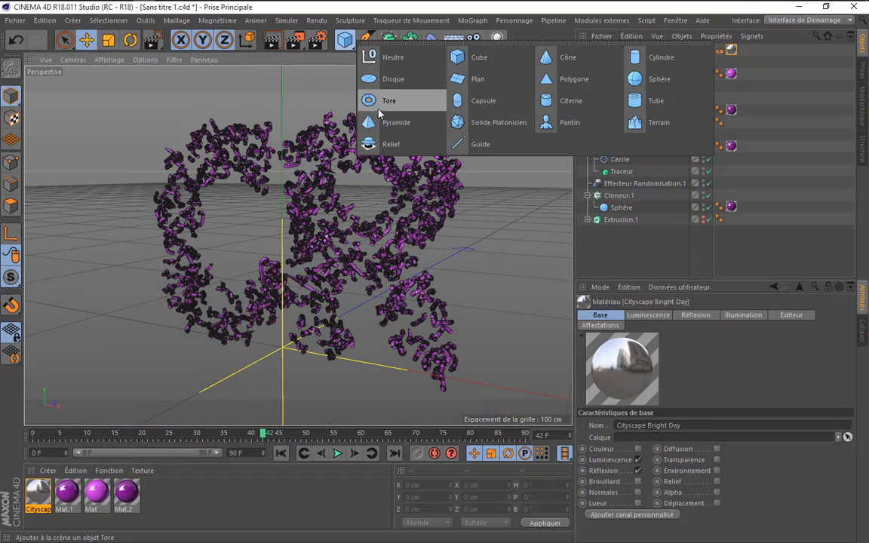
{"action": "left_click", "coordinate": [461, 79]}
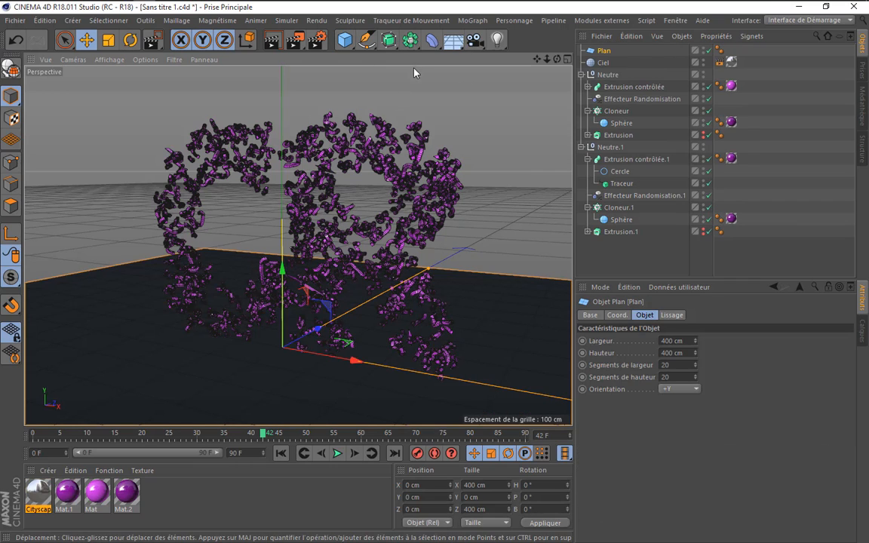
{"action": "left_click", "coordinate": [432, 40]}
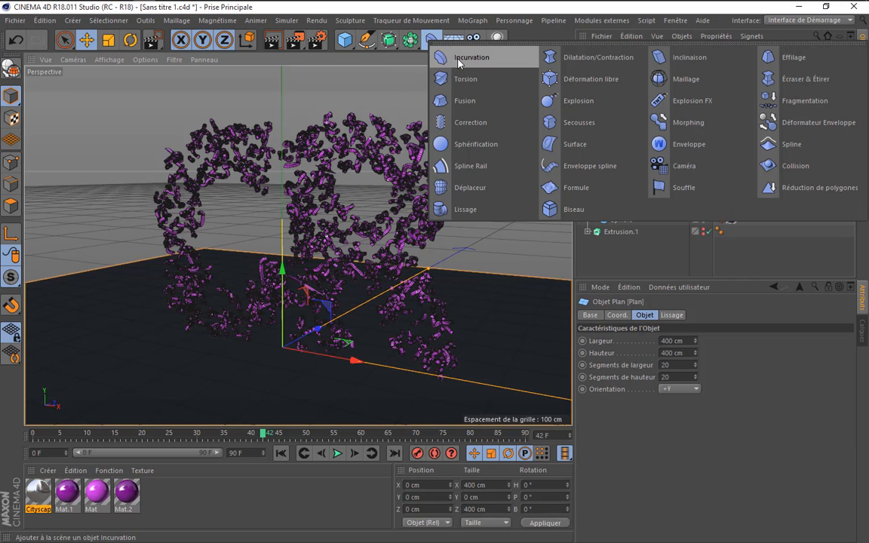
{"action": "left_click", "coordinate": [458, 60]}
{"action": "left_click_drag", "start_coordinate": [618, 52], "coordinate": [611, 64]}
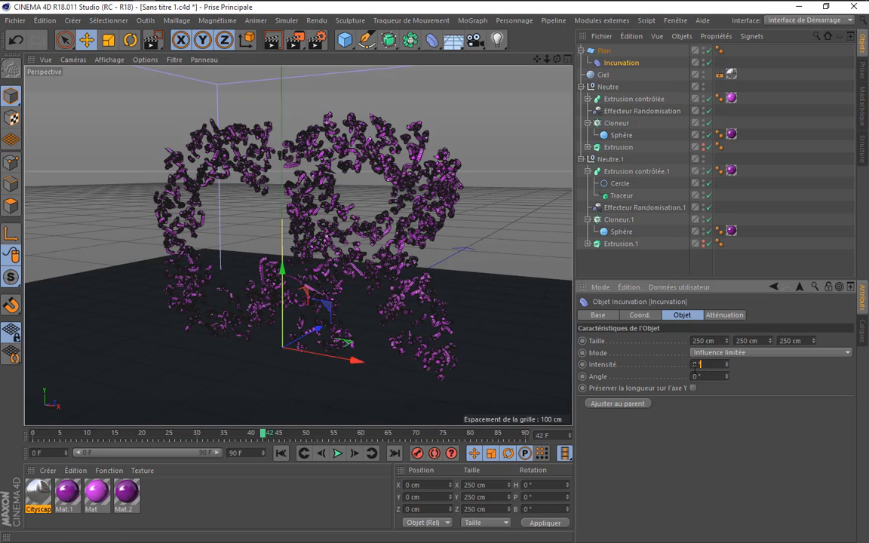
{"action": "type", "text": "90"}
{"action": "key", "text": "Return"}
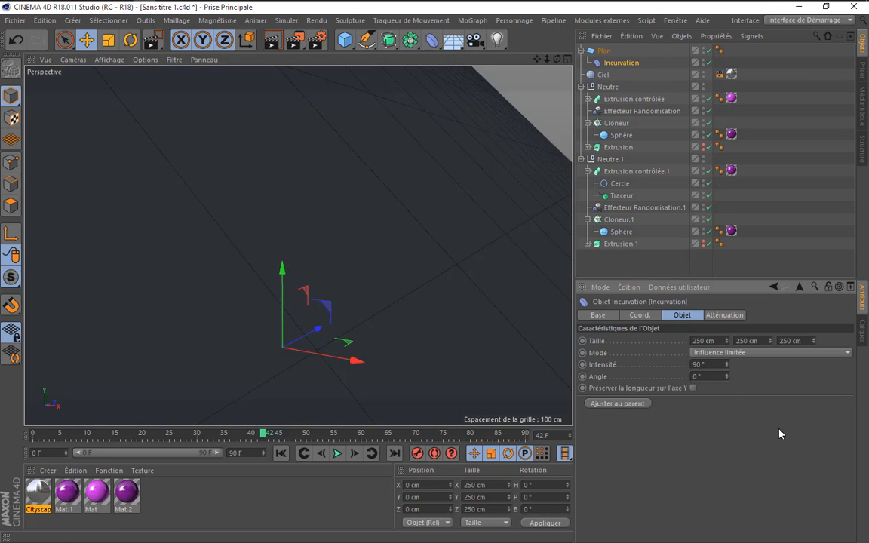
Set the Incurvation deformer's Taille to 90 cm on all three axes
{"action": "scroll", "coordinate": [473, 242], "scroll_direction": "down", "scroll_amount": 1}
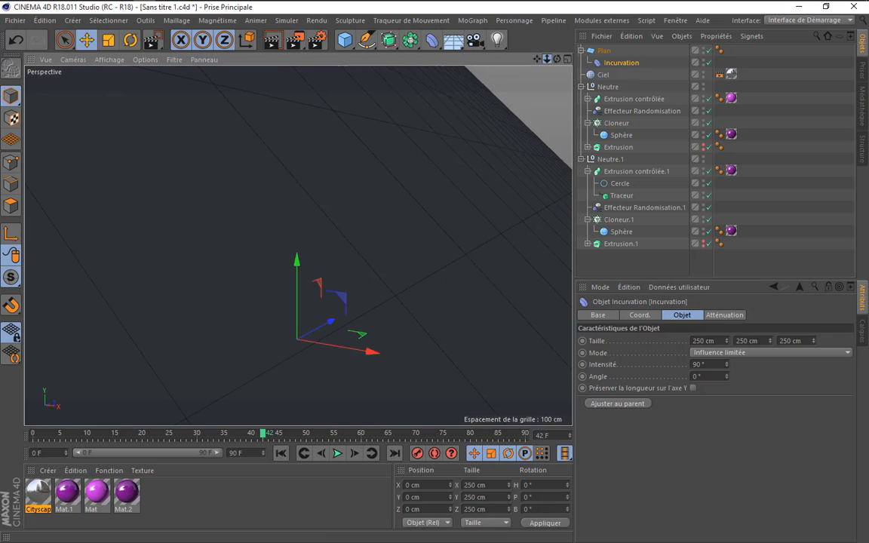
{"action": "left_click_drag", "start_coordinate": [547, 58], "coordinate": [547, 60]}
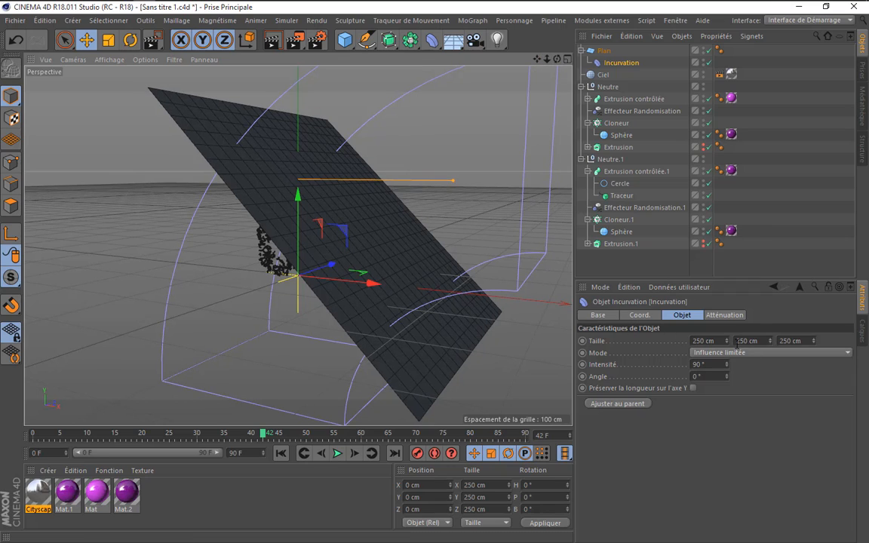
{"action": "left_click", "coordinate": [722, 341]}
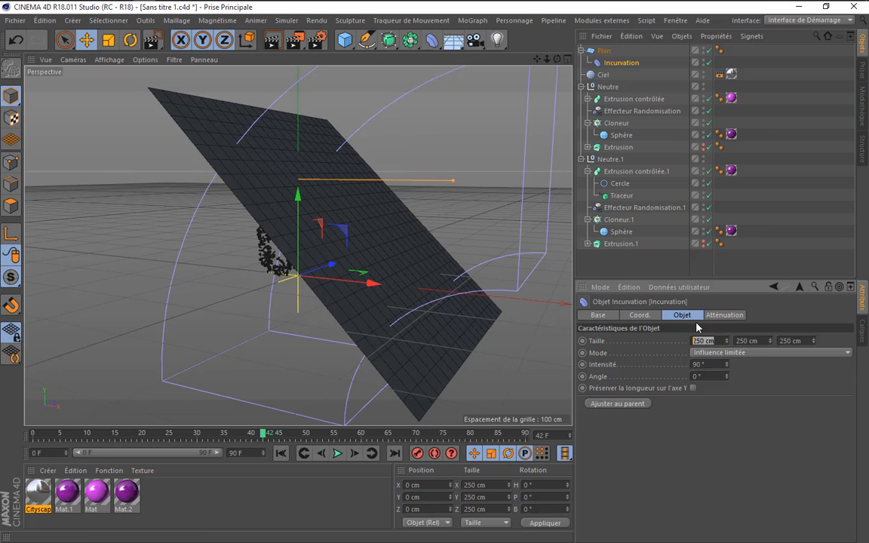
{"action": "type", "text": "90"}
{"action": "key", "text": "Tab"}
{"action": "type", "text": "9"}
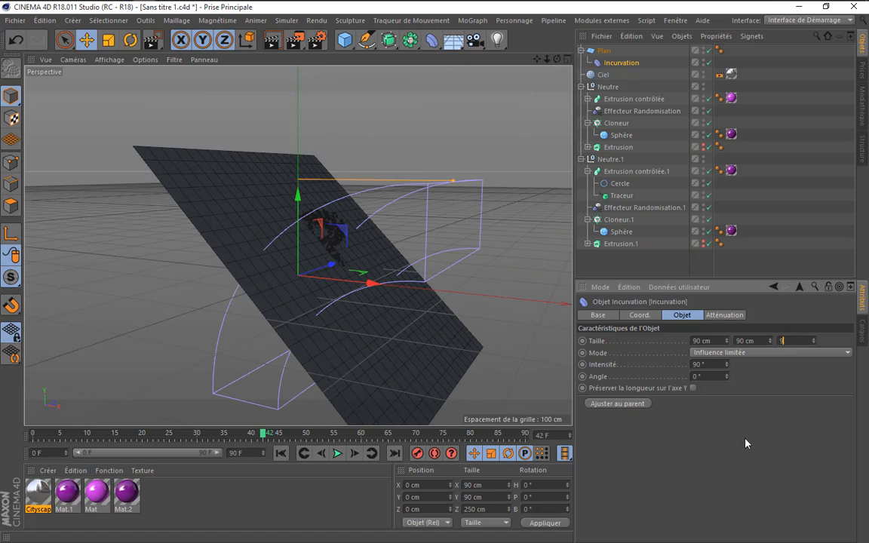
{"action": "type", "text": "090"}
{"action": "key", "text": "Return"}
Set the Incurvation deformer's R.B rotation to 90°
{"action": "left_click", "coordinate": [639, 314]}
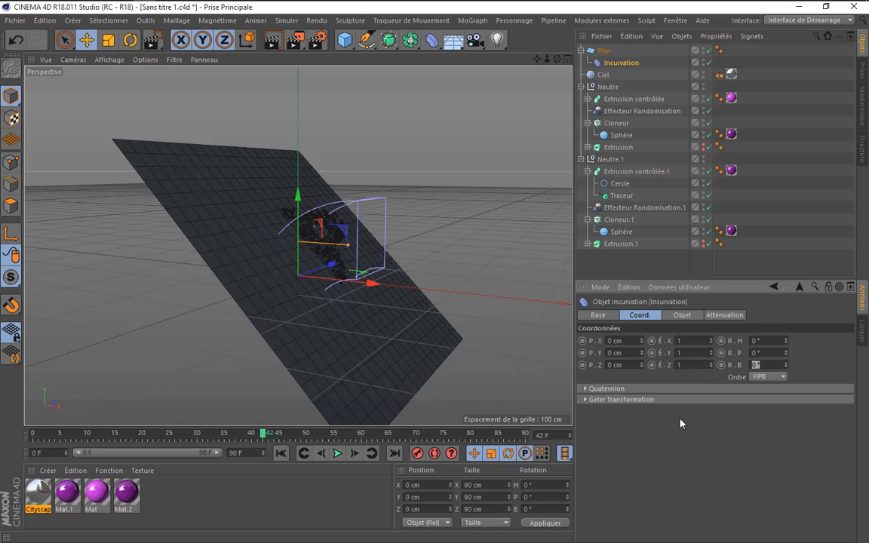
{"action": "type", "text": "90"}
{"action": "key", "text": "Return"}
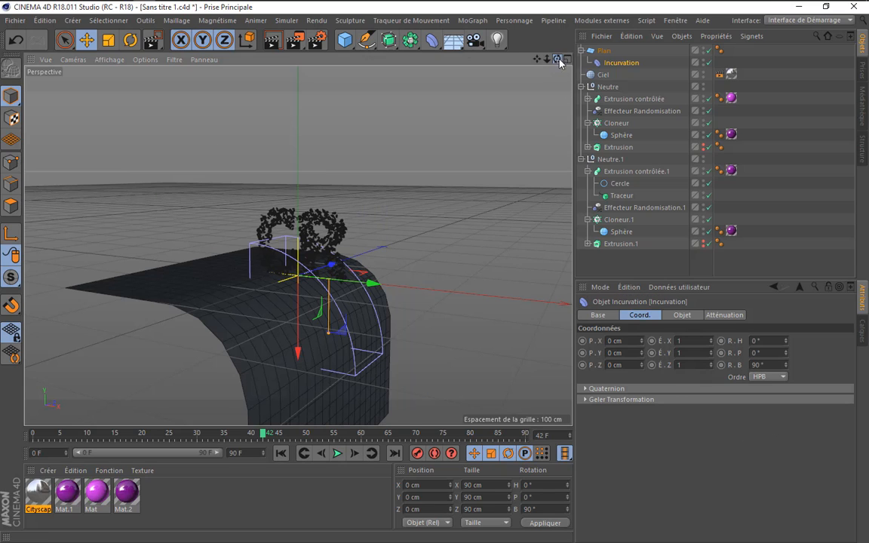
Set the Incurvation deformer's Taille to 50 cm on all three axes
{"action": "left_click_drag", "start_coordinate": [557, 59], "coordinate": [559, 38]}
{"action": "left_click", "coordinate": [682, 314]}
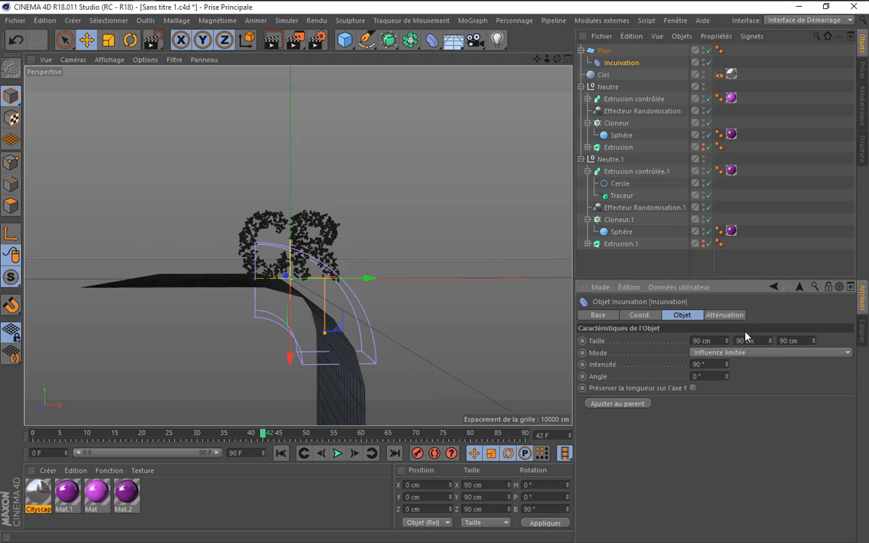
{"action": "type", "text": "50"}
{"action": "key", "text": "Tab"}
{"action": "type", "text": "50"}
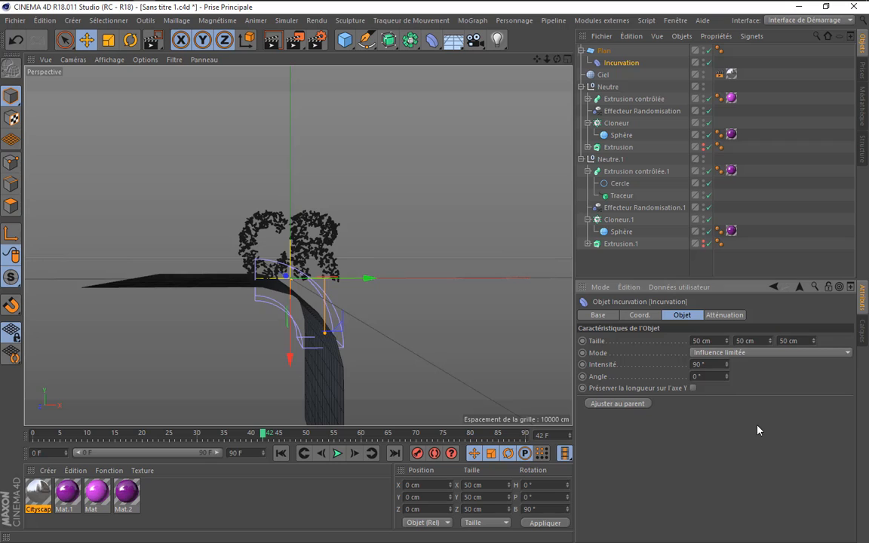
Set the Plan's Segments de hauteur to 1 and its Segments de largeur to 200
{"action": "left_click_drag", "start_coordinate": [557, 59], "coordinate": [469, 146]}
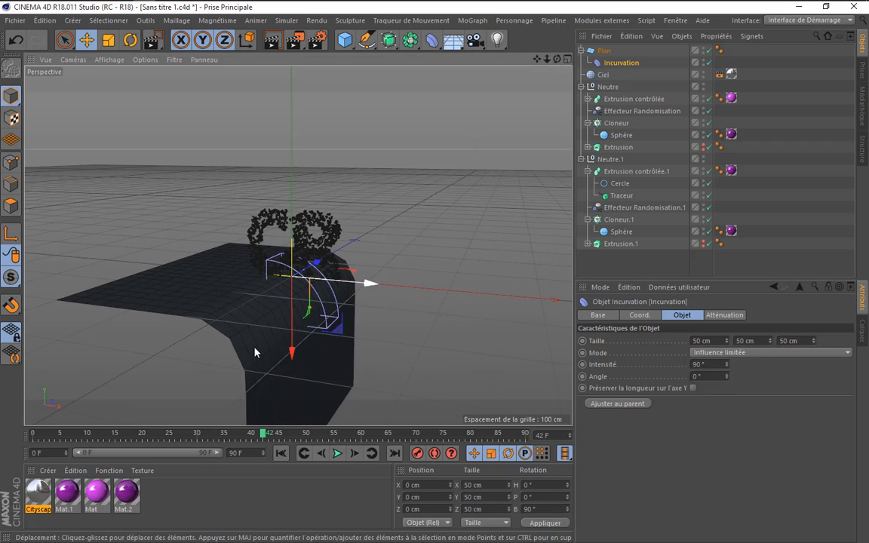
{"action": "scroll", "coordinate": [255, 352], "scroll_direction": "up", "scroll_amount": 6}
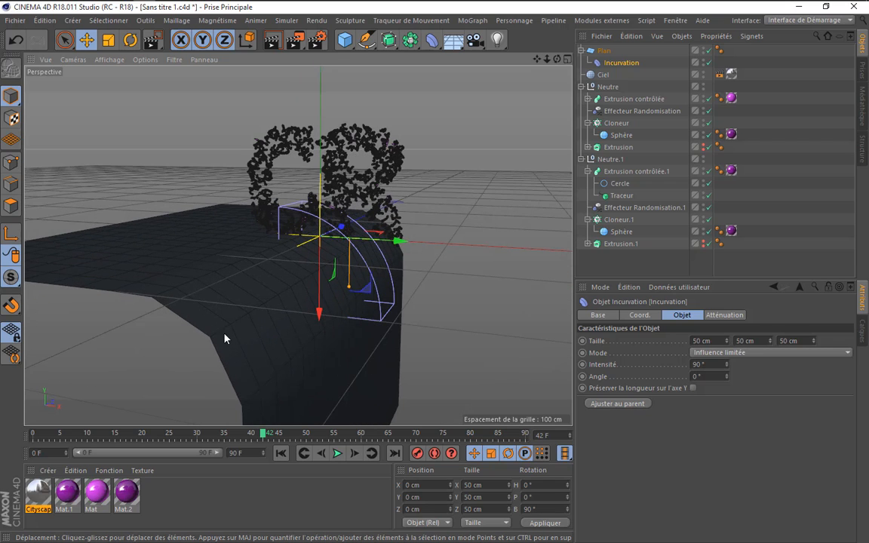
{"action": "scroll", "coordinate": [224, 339], "scroll_direction": "up", "scroll_amount": 2}
{"action": "left_click_drag", "start_coordinate": [558, 59], "coordinate": [557, 60]}
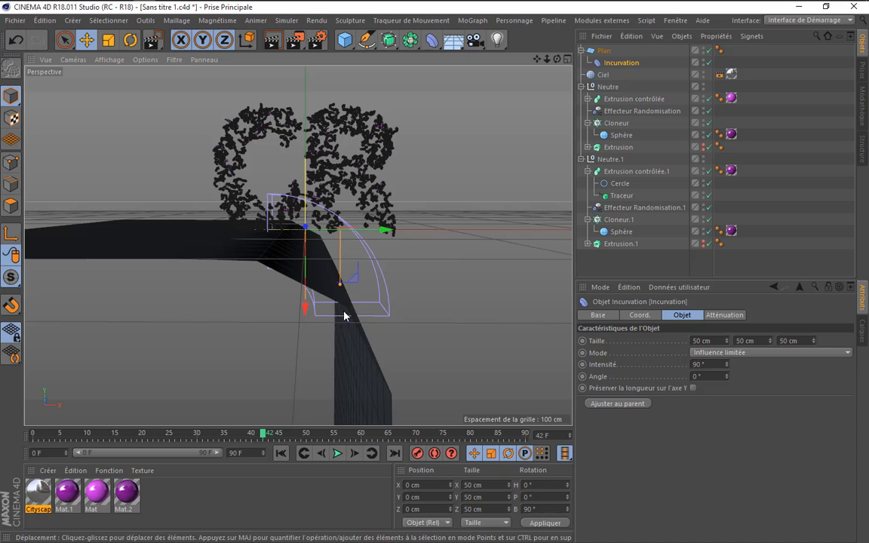
{"action": "mouse_move", "coordinate": [558, 60]}
{"action": "left_mouse_down"}
{"action": "mouse_move", "coordinate": [560, 89]}
{"action": "mouse_move", "coordinate": [554, 75]}
{"action": "left_mouse_up"}
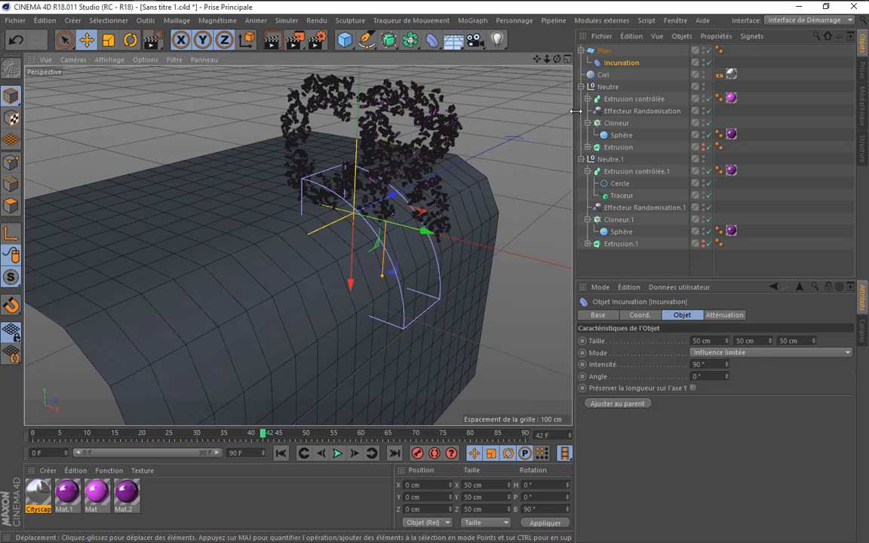
{"action": "left_click", "coordinate": [605, 51]}
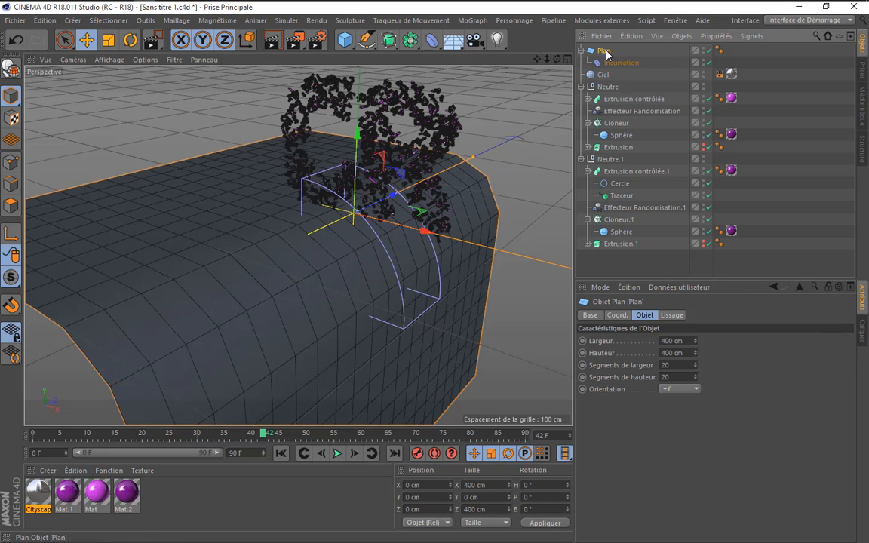
{"action": "left_click", "coordinate": [696, 364]}
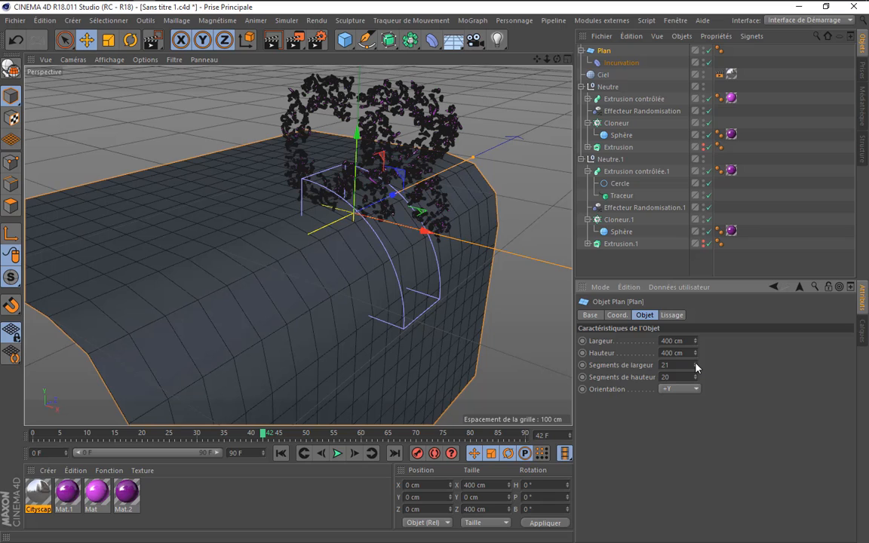
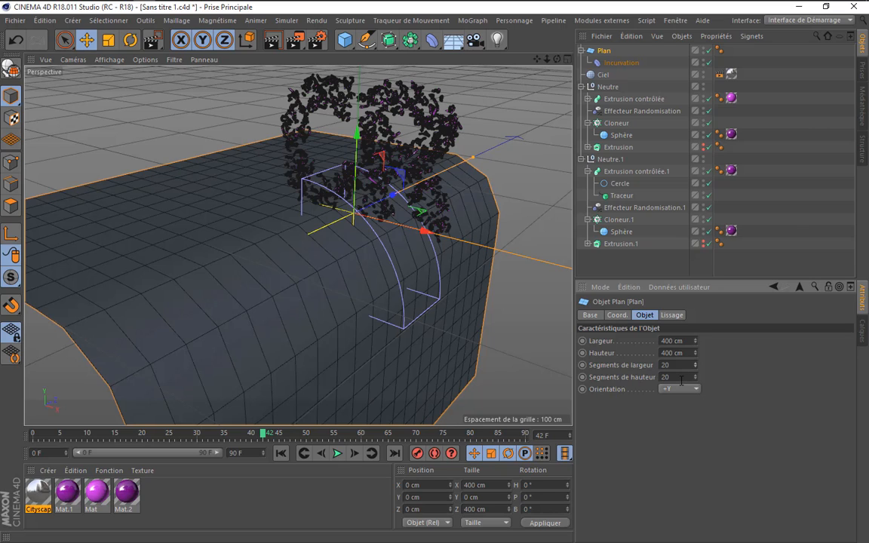
{"action": "double_click", "coordinate": [679, 377]}
{"action": "type", "text": "1"}
{"action": "key", "text": "Return"}
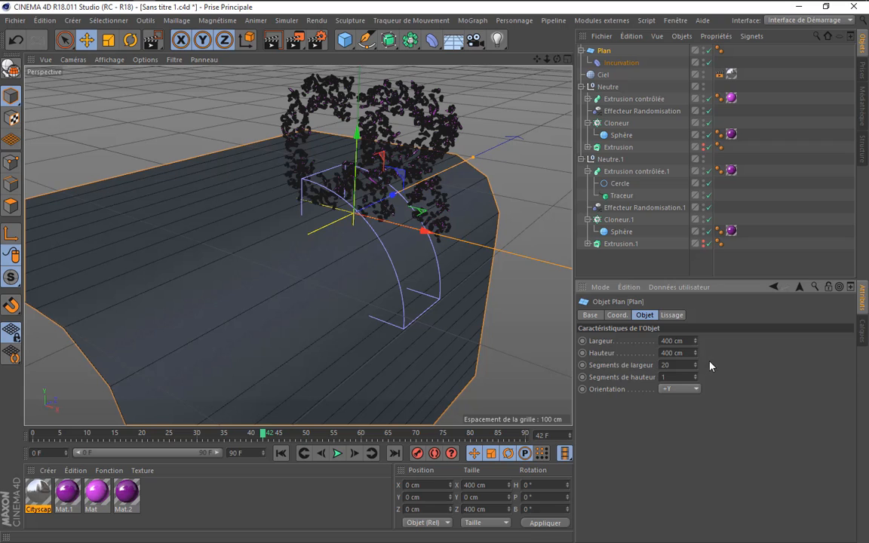
{"action": "type", "text": "0"}
{"action": "key", "text": "Return"}
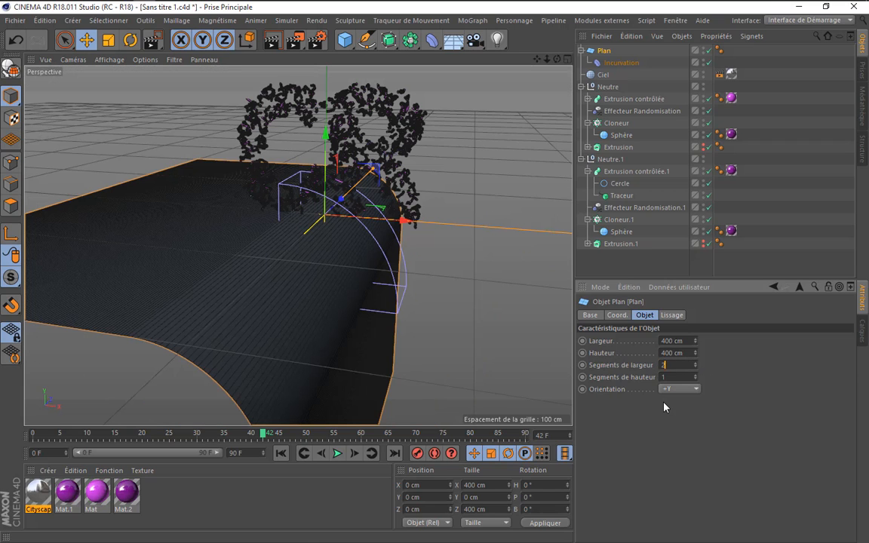
Rotate the Plan with R.H at 90° and R.B at 90° so it curves up behind the letters
{"action": "scroll", "coordinate": [408, 333], "scroll_direction": "down", "scroll_amount": 3}
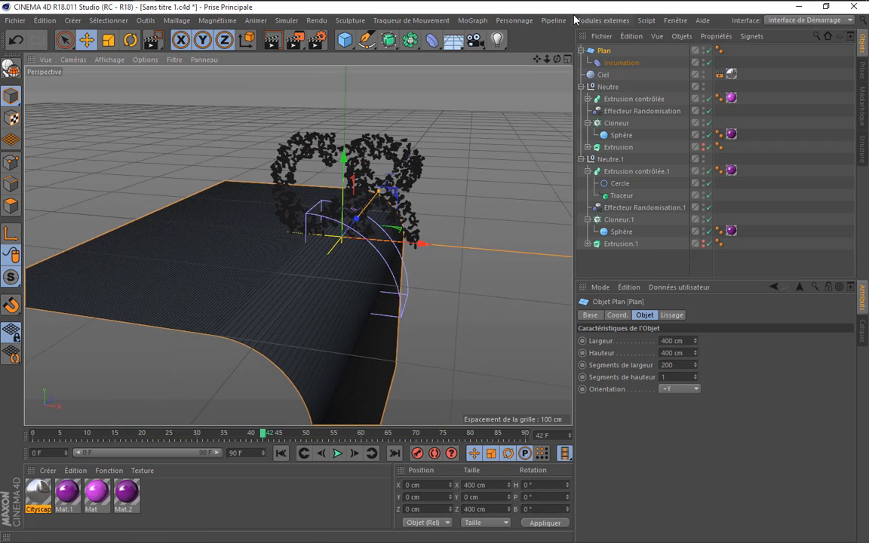
{"action": "left_click_drag", "start_coordinate": [548, 60], "coordinate": [498, 60]}
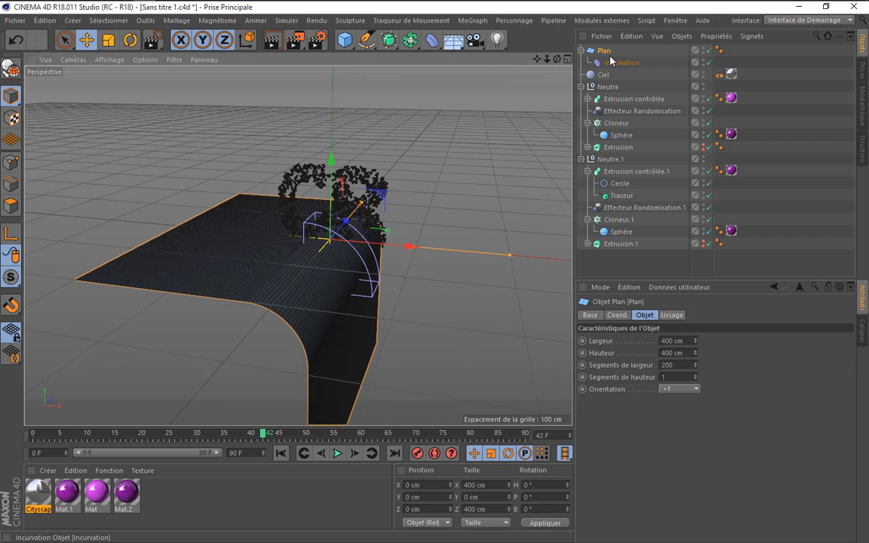
{"action": "left_click", "coordinate": [616, 315]}
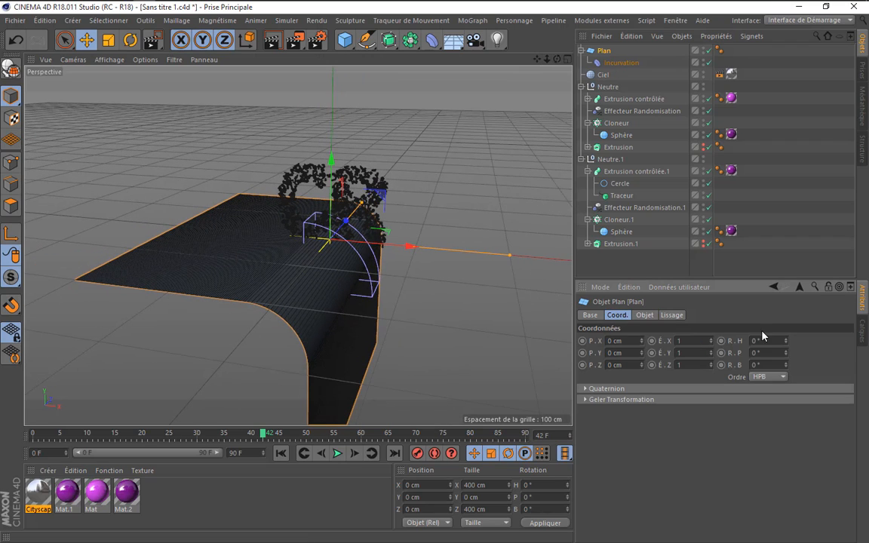
{"action": "type", "text": "90"}
{"action": "key", "text": "Return"}
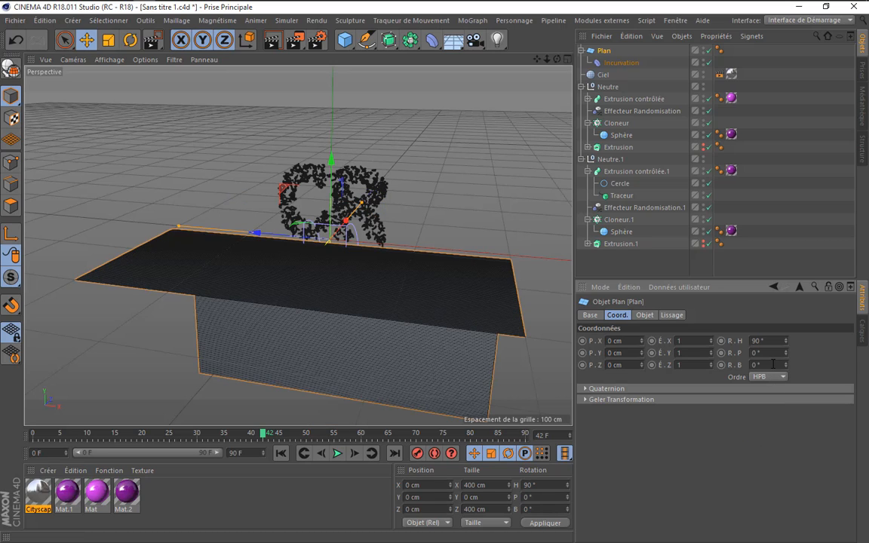
{"action": "type", "text": "90"}
{"action": "key", "text": "Return"}
Enlarge the Plan to a Largeur of 4000 cm and a Hauteur of 3000 cm
{"action": "left_click", "coordinate": [648, 316]}
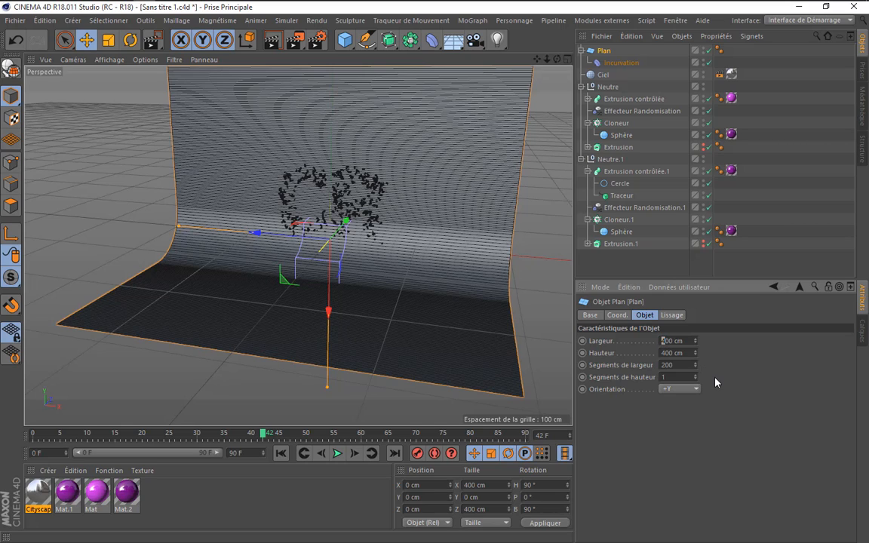
{"action": "type", "text": "0"}
{"action": "key", "text": "Tab"}
{"action": "key", "text": "Return"}
Set the Incurvation deformer's Taille to 45 cm
{"action": "left_click_drag", "start_coordinate": [537, 59], "coordinate": [507, 63]}
{"action": "left_click", "coordinate": [621, 62]}
{"action": "left_click", "coordinate": [699, 341]}
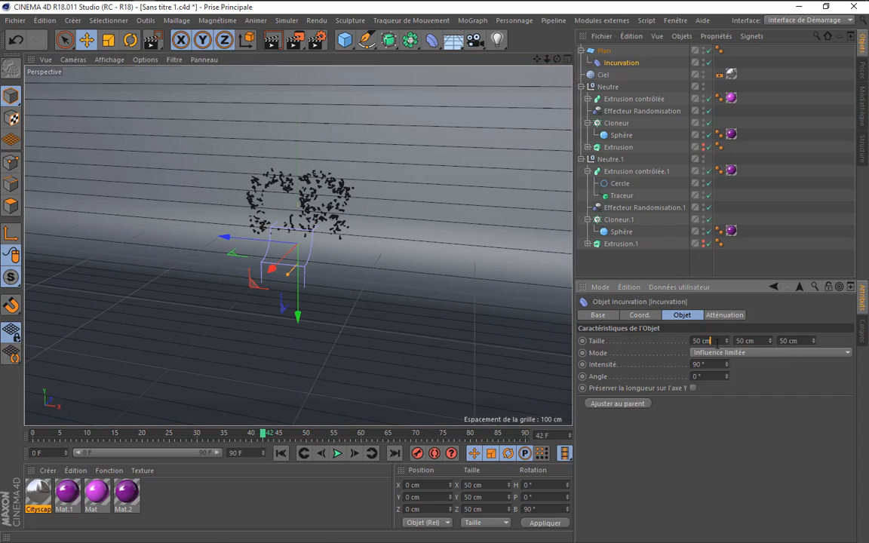
{"action": "type", "text": "45"}
{"action": "key", "text": "Tab"}
{"action": "type", "text": "45"}
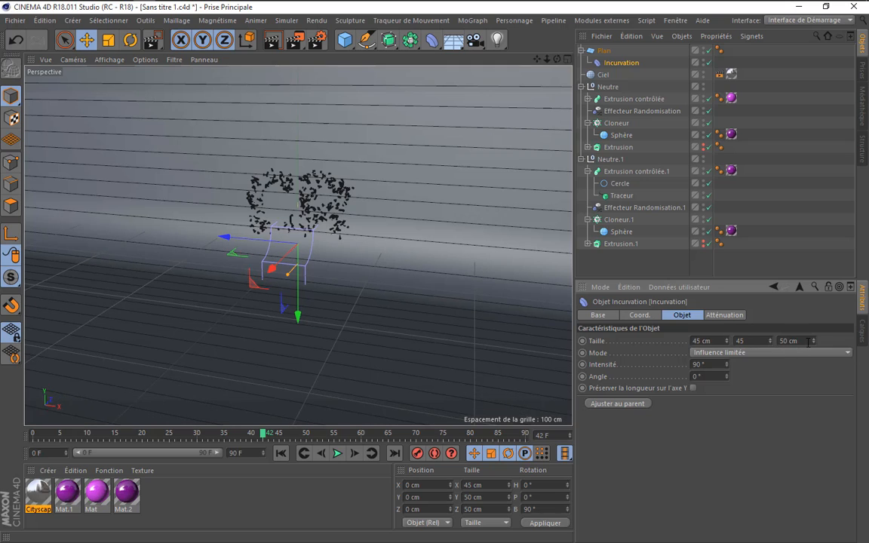
Move the Plan back behind the letters to about 500 cm in Z
{"action": "left_click", "coordinate": [603, 50]}
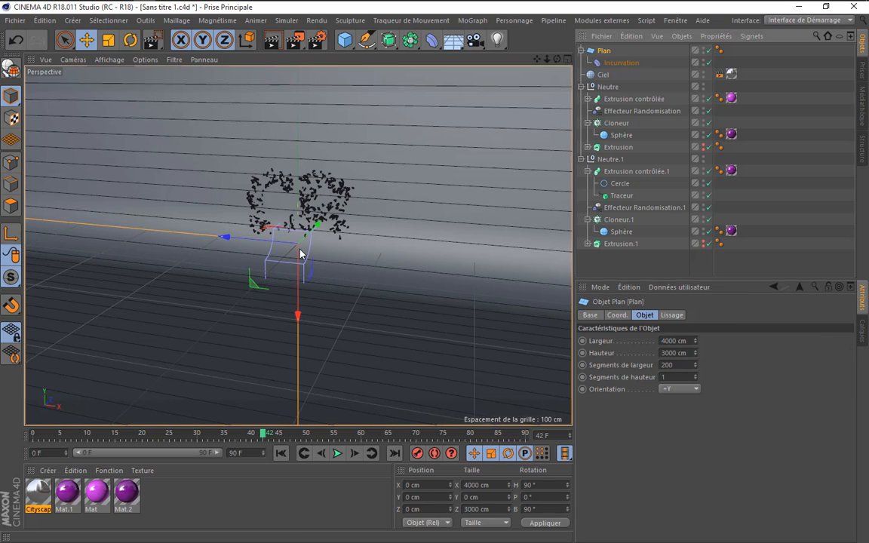
{"action": "left_click_drag", "start_coordinate": [314, 232], "coordinate": [400, 195]}
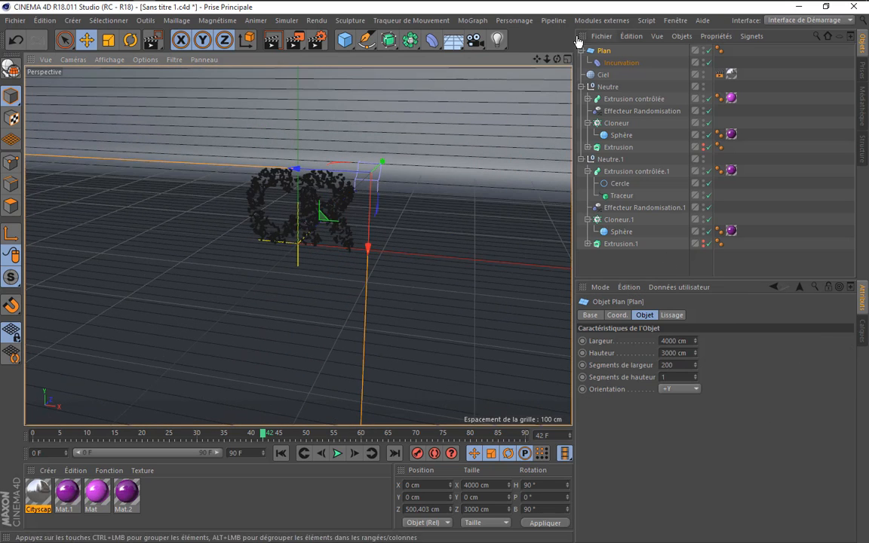
{"action": "left_click_drag", "start_coordinate": [557, 59], "coordinate": [434, 79]}
{"action": "left_click_drag", "start_coordinate": [557, 78], "coordinate": [482, 37]}
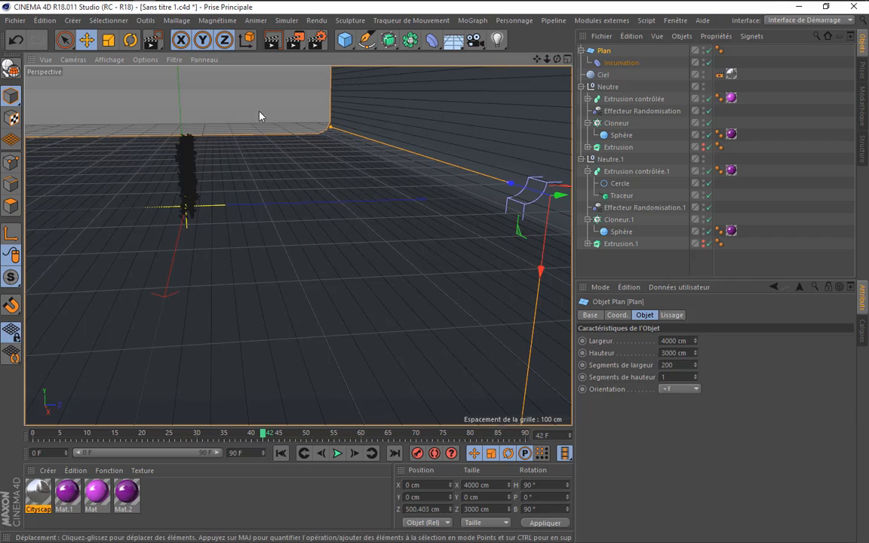
In the Droite view, raise the Plan to about 26 cm in Y under the letters and bring it forward to about 160 cm in Z
{"action": "left_click", "coordinate": [568, 59]}
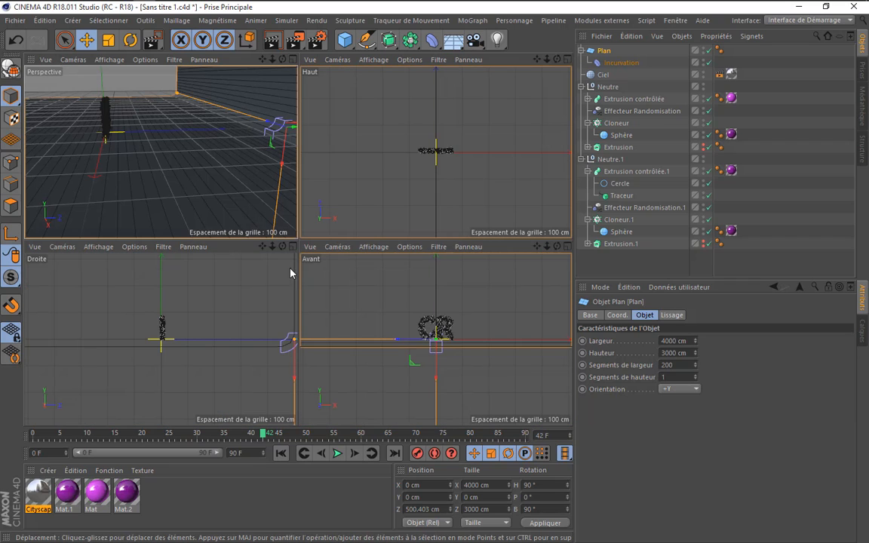
{"action": "scroll", "coordinate": [147, 368], "scroll_direction": "up", "scroll_amount": 5}
{"action": "middle_click_drag", "start_coordinate": [161, 340], "coordinate": [186, 353], "text": "alt"}
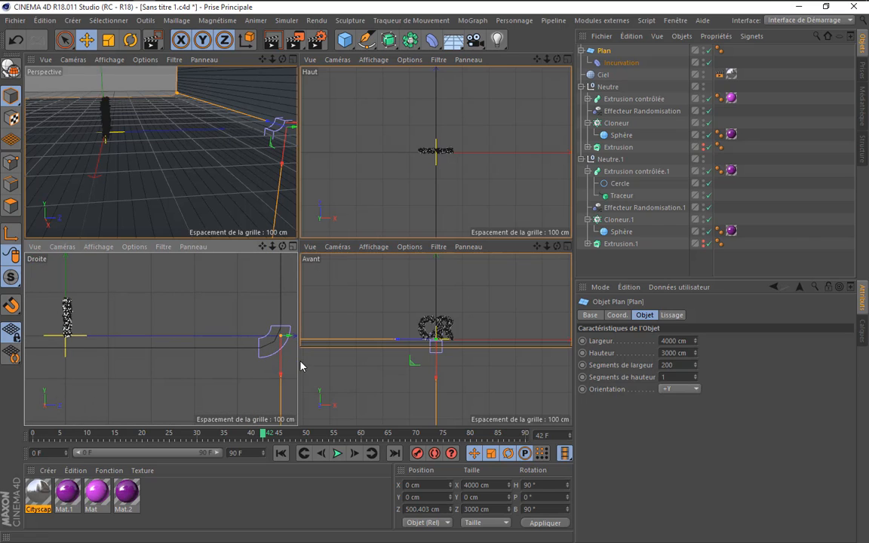
{"action": "left_click_drag", "start_coordinate": [282, 370], "coordinate": [279, 363]}
{"action": "left_click", "coordinate": [293, 246]}
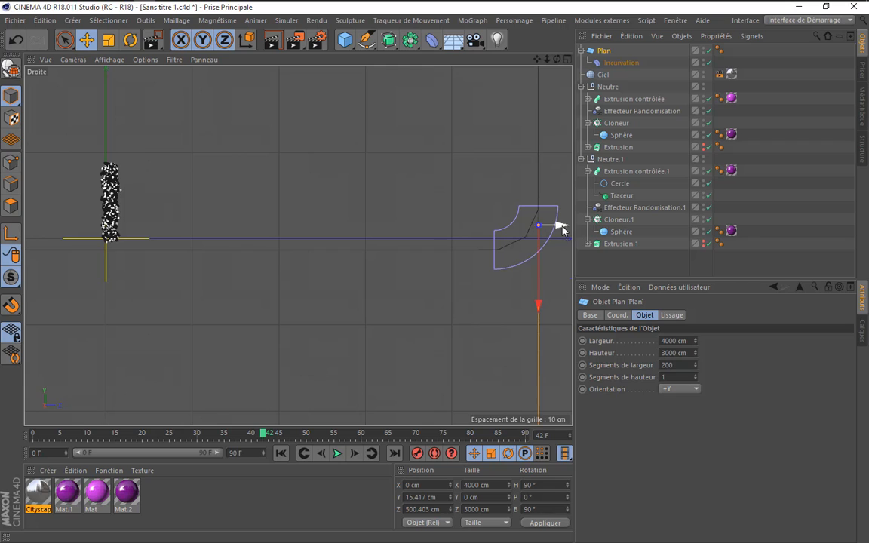
{"action": "left_click_drag", "start_coordinate": [563, 228], "coordinate": [340, 218]}
{"action": "left_click_drag", "start_coordinate": [537, 60], "coordinate": [694, 38]}
{"action": "scroll", "coordinate": [279, 241], "scroll_direction": "up", "scroll_amount": 3}
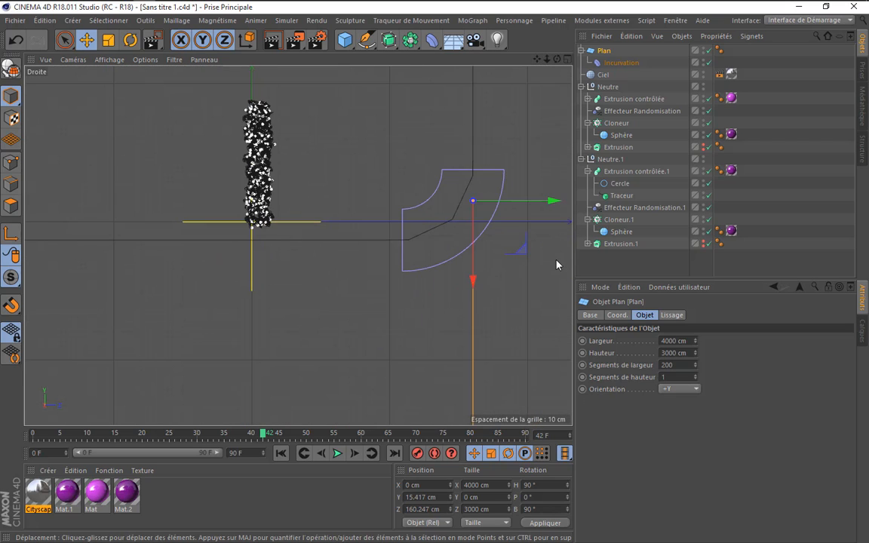
{"action": "left_click_drag", "start_coordinate": [478, 279], "coordinate": [475, 268]}
{"action": "scroll", "coordinate": [274, 218], "scroll_direction": "up", "scroll_amount": 6}
{"action": "scroll", "coordinate": [375, 186], "scroll_direction": "down", "scroll_amount": 5}
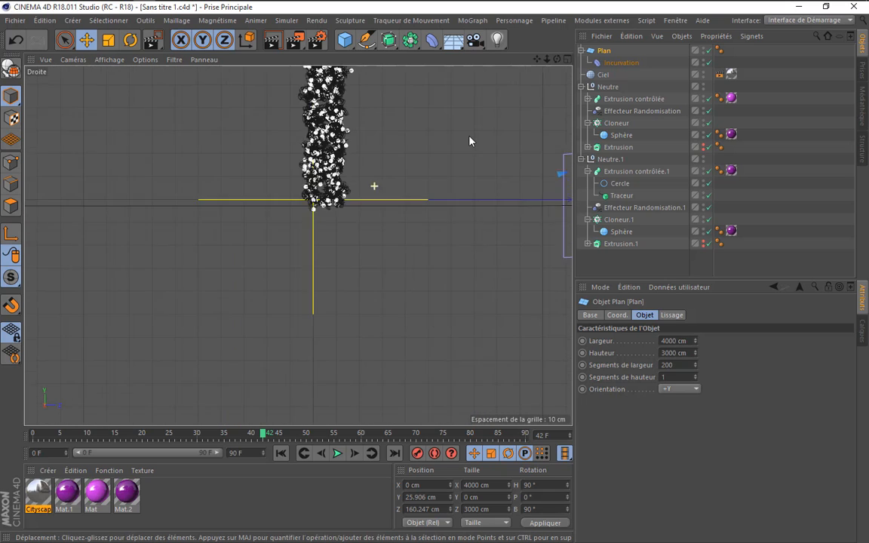
Back in the Perspective view, push the Plan back to about 286 cm in Z and save the project
{"action": "left_click", "coordinate": [568, 60]}
{"action": "left_click", "coordinate": [292, 60]}
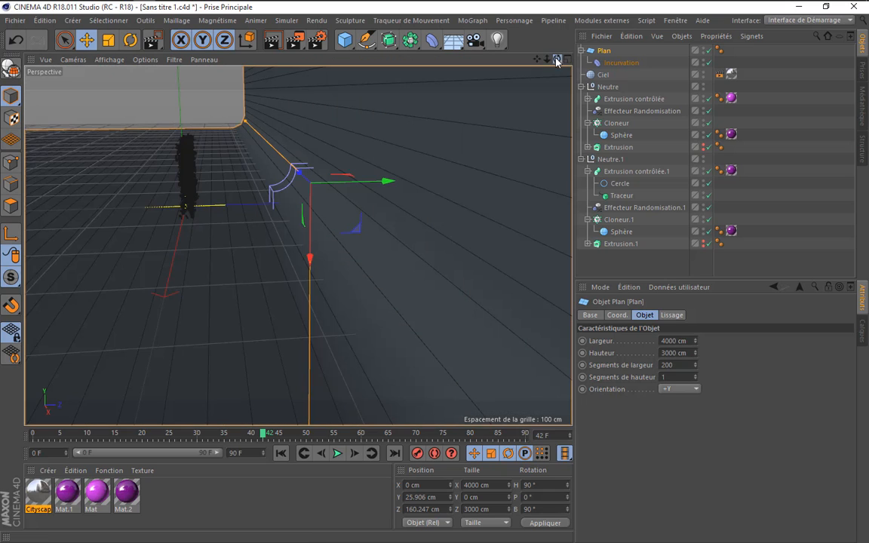
{"action": "mouse_move", "coordinate": [557, 62]}
{"action": "left_mouse_down"}
{"action": "mouse_move", "coordinate": [264, 141]}
{"action": "mouse_move", "coordinate": [567, 65]}
{"action": "mouse_move", "coordinate": [599, 39]}
{"action": "mouse_move", "coordinate": [671, 39]}
{"action": "left_mouse_up"}
{"action": "scroll", "coordinate": [127, 199], "scroll_direction": "up", "scroll_amount": 3}
{"action": "scroll", "coordinate": [212, 206], "scroll_direction": "up", "scroll_amount": 2}
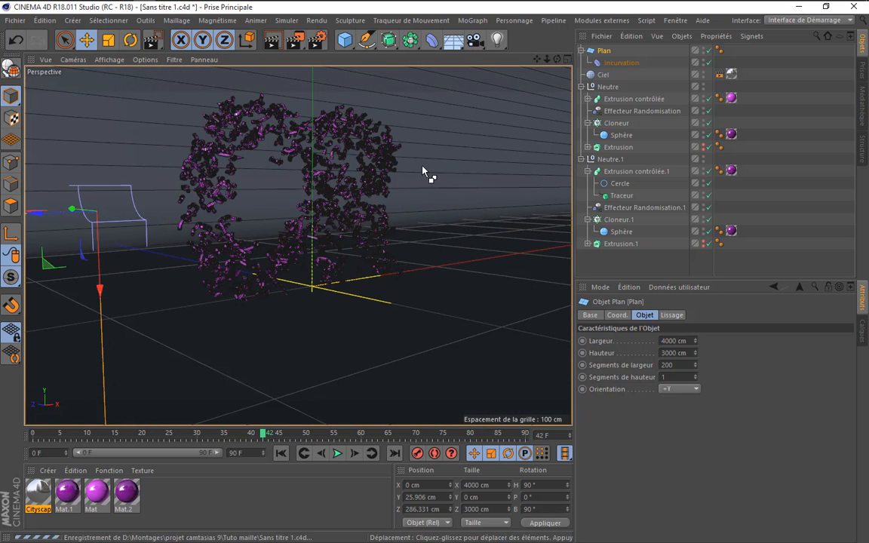
{"action": "key", "text": "ctrl+s"}
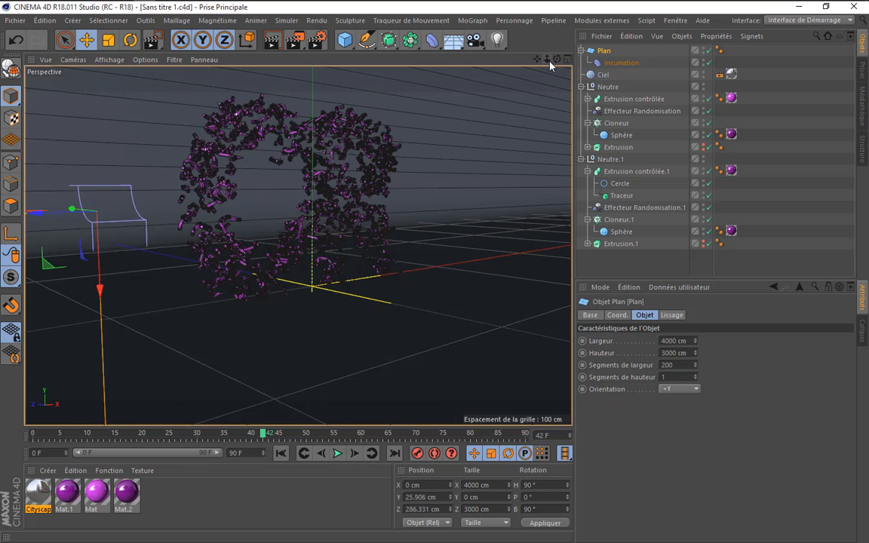
Render a preview of the letters against the backdrop in the Perspective view
{"action": "left_click_drag", "start_coordinate": [547, 59], "coordinate": [528, 61]}
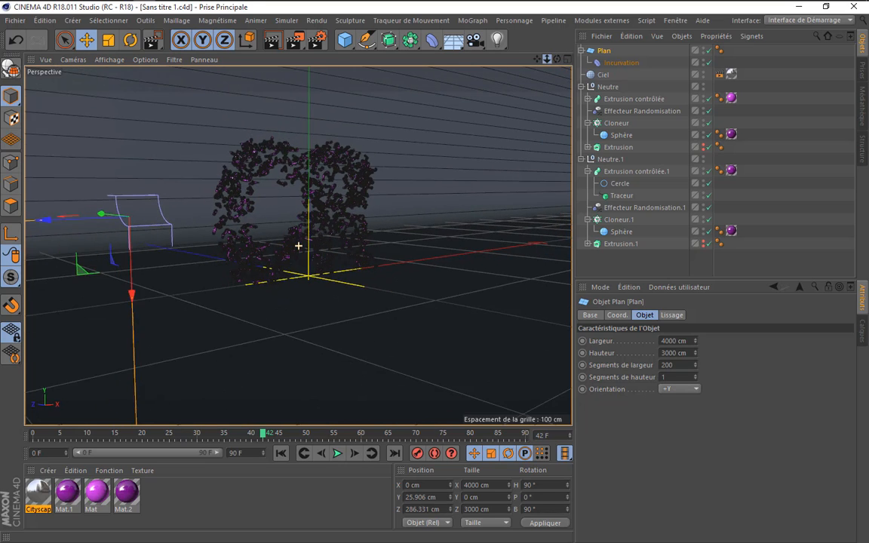
{"action": "left_click", "coordinate": [272, 40]}
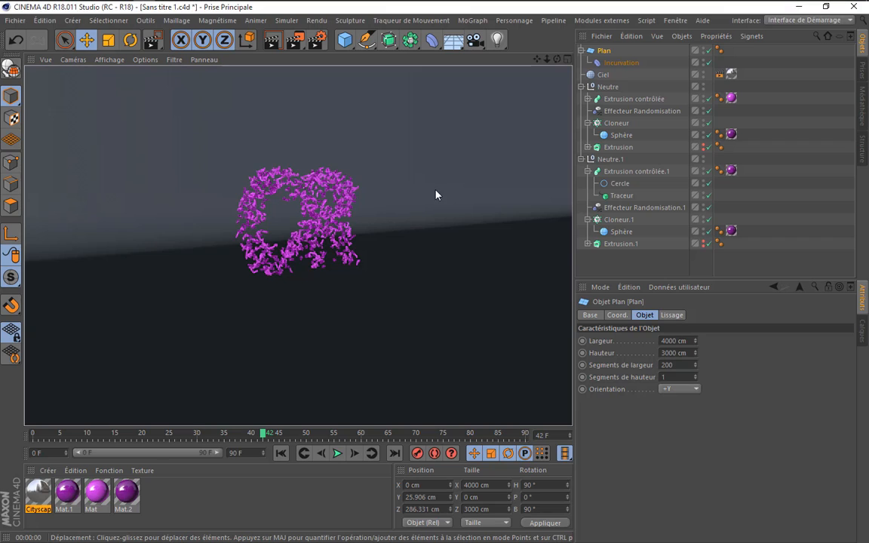
{"action": "left_click_drag", "start_coordinate": [549, 61], "coordinate": [528, 61]}
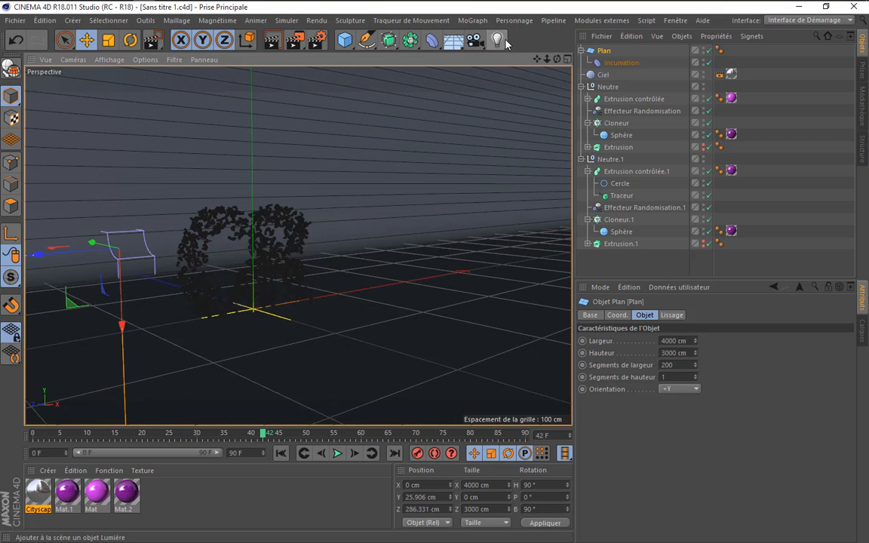
Add a Lumière object and place it in front of the letters at about 415 cm in Y and -405 cm in Z
{"action": "left_click_drag", "start_coordinate": [497, 39], "coordinate": [524, 58]}
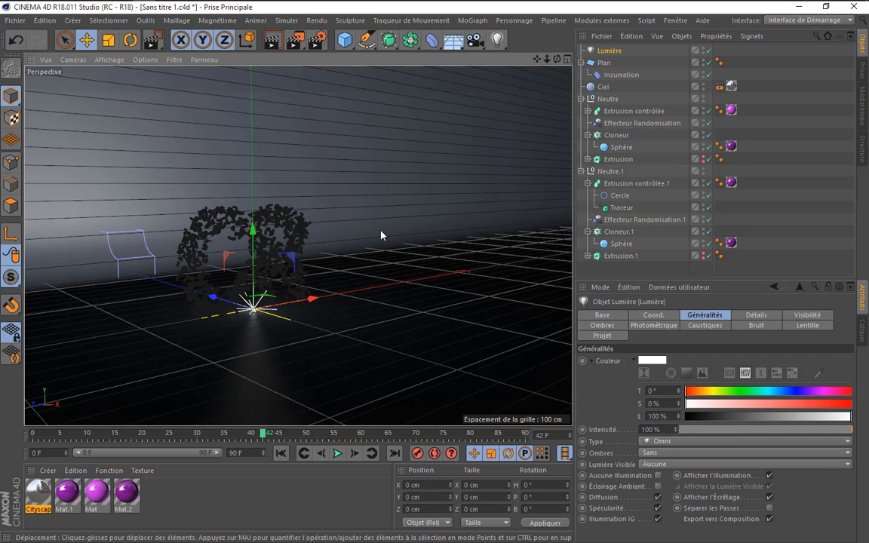
{"action": "left_click_drag", "start_coordinate": [252, 238], "coordinate": [285, 100]}
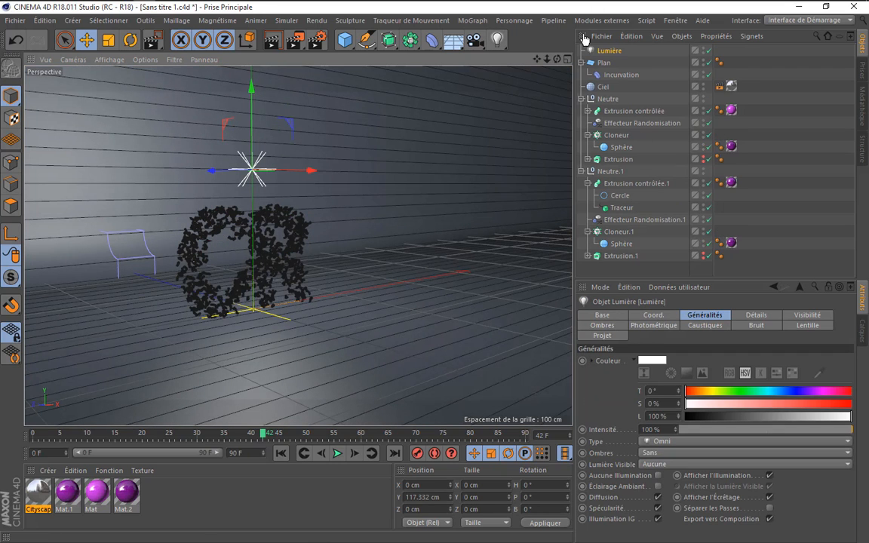
{"action": "left_click_drag", "start_coordinate": [548, 58], "coordinate": [373, 155]}
{"action": "left_click_drag", "start_coordinate": [280, 226], "coordinate": [430, 229]}
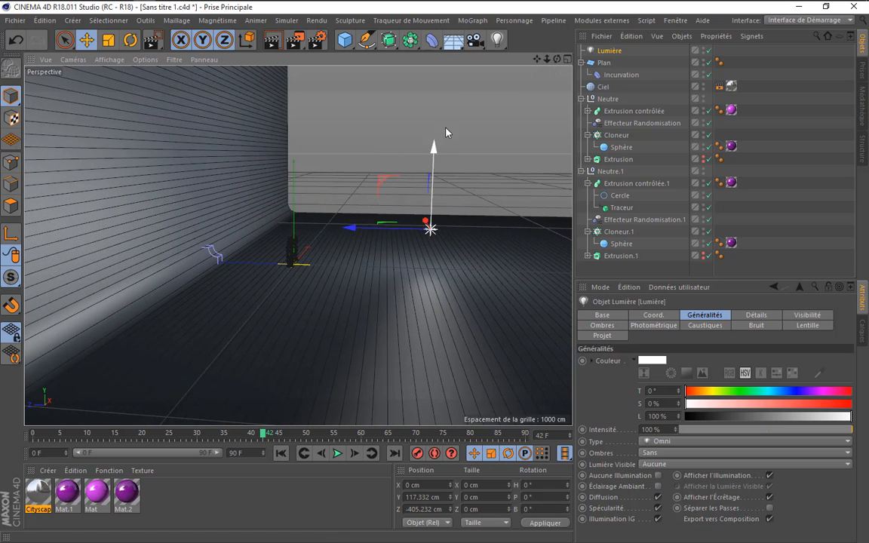
{"action": "left_click_drag", "start_coordinate": [433, 173], "coordinate": [455, 80]}
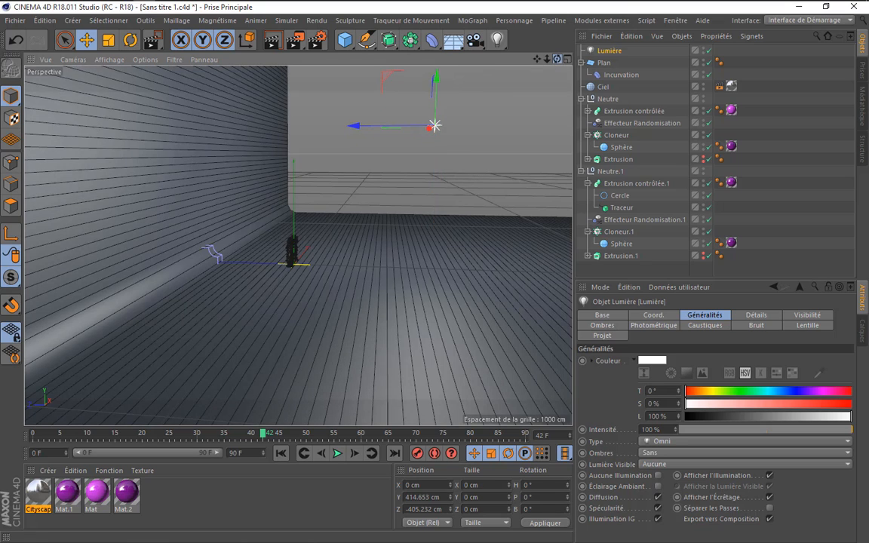
Raise the Lumière to about 469 cm in Y and pull it further from the backdrop to about -873 cm in Z
{"action": "left_click_drag", "start_coordinate": [557, 59], "coordinate": [336, 89]}
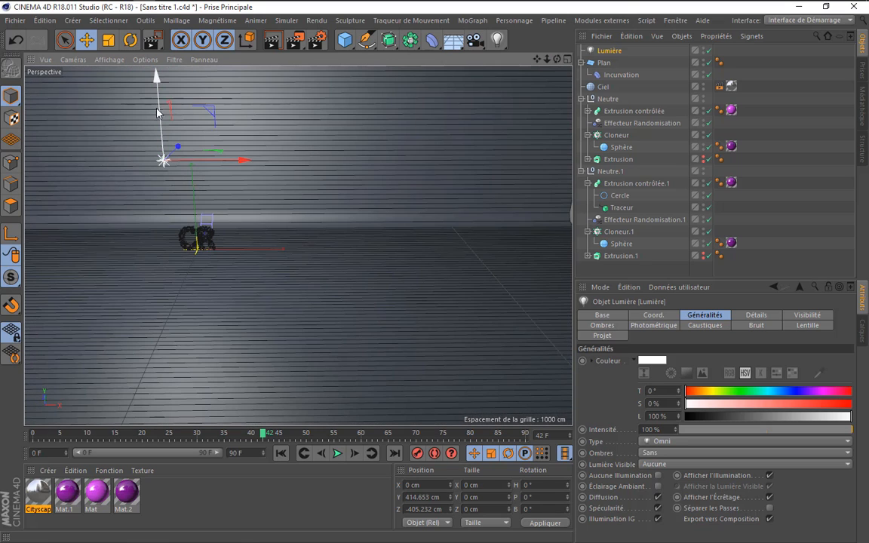
{"action": "left_click_drag", "start_coordinate": [157, 109], "coordinate": [158, 83]}
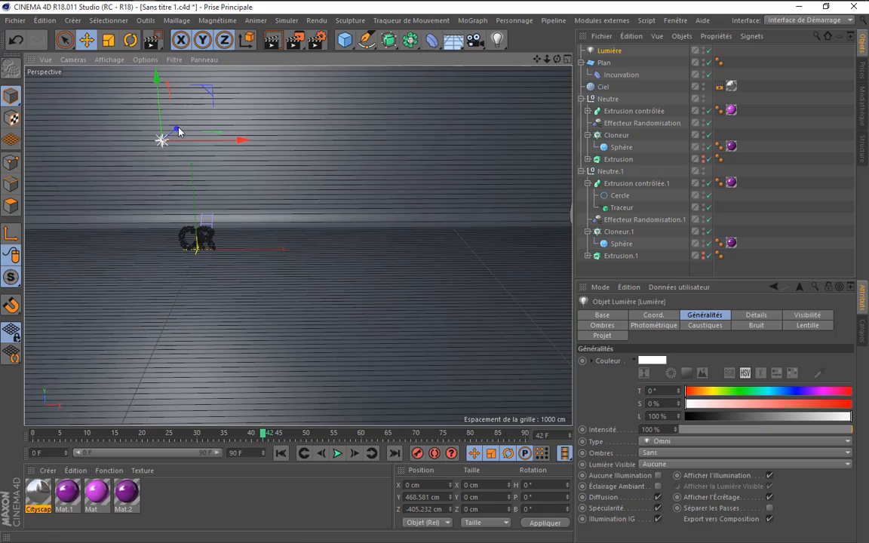
{"action": "left_click_drag", "start_coordinate": [172, 140], "coordinate": [116, 184]}
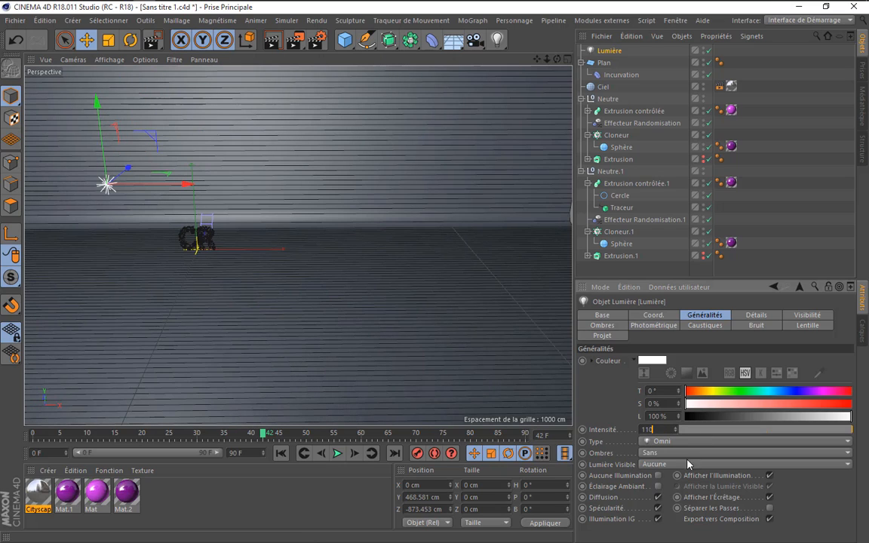
Set the Lumière's Intensité to 110 %
{"action": "key", "text": "Return"}
{"action": "scroll", "coordinate": [117, 234], "scroll_direction": "up", "scroll_amount": 5}
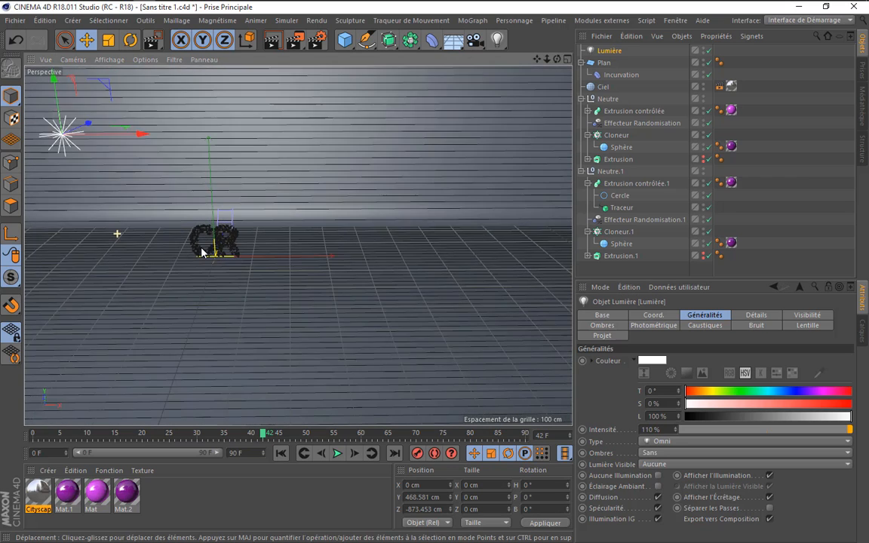
{"action": "scroll", "coordinate": [202, 239], "scroll_direction": "up", "scroll_amount": 5}
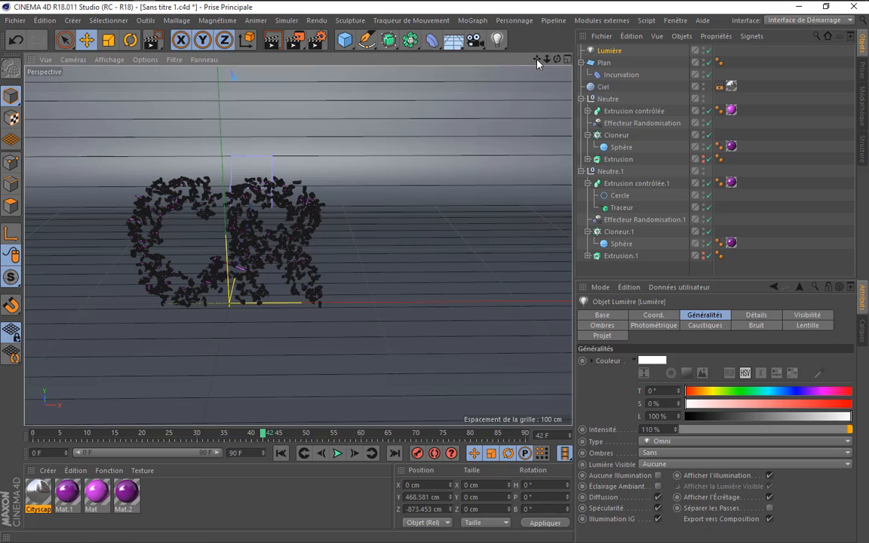
Render the perspective view of the CR lettering from two different angles to check the lighting
{"action": "left_click_drag", "start_coordinate": [537, 60], "coordinate": [520, 50]}
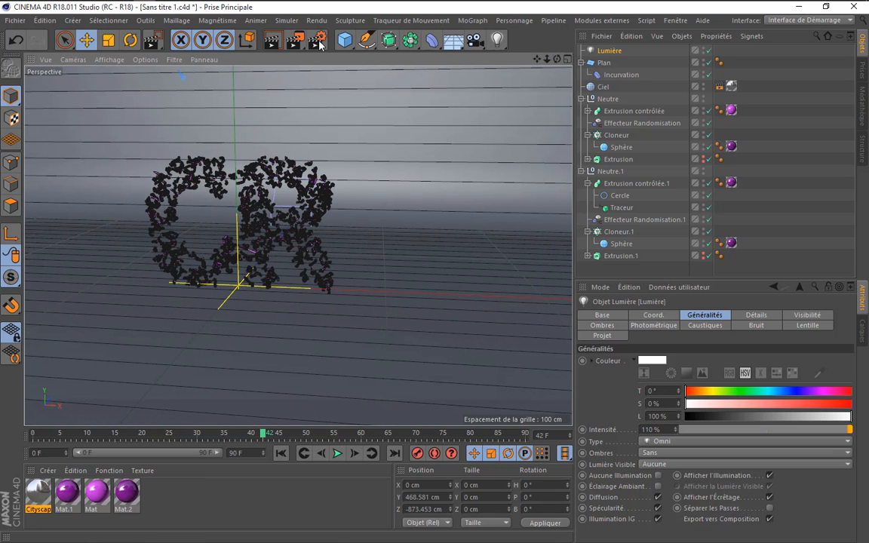
{"action": "left_click", "coordinate": [281, 46]}
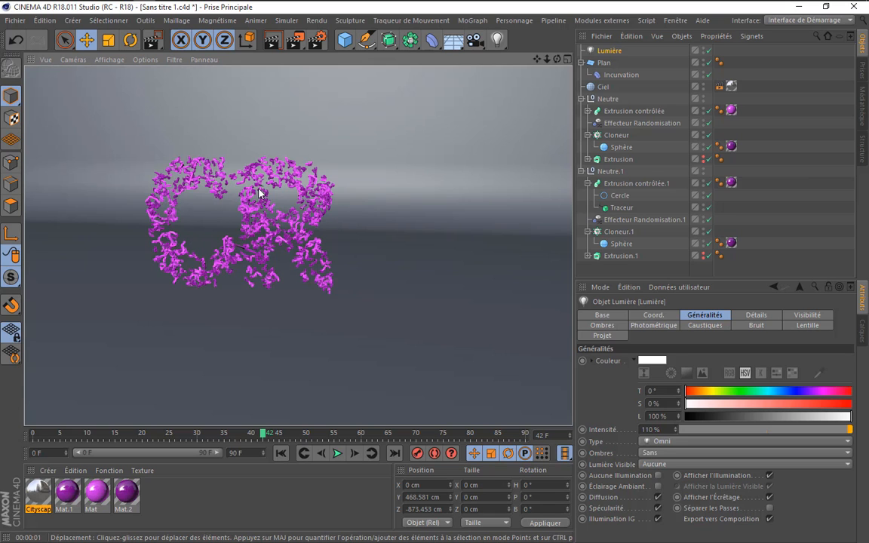
{"action": "scroll", "coordinate": [259, 193], "scroll_direction": "up", "scroll_amount": 2}
{"action": "left_click_drag", "start_coordinate": [558, 59], "coordinate": [643, 62]}
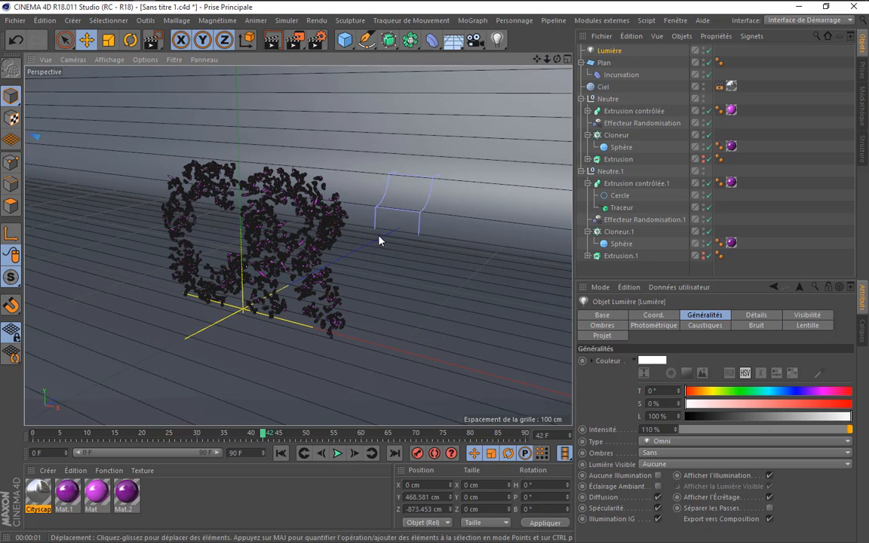
{"action": "left_click", "coordinate": [271, 40]}
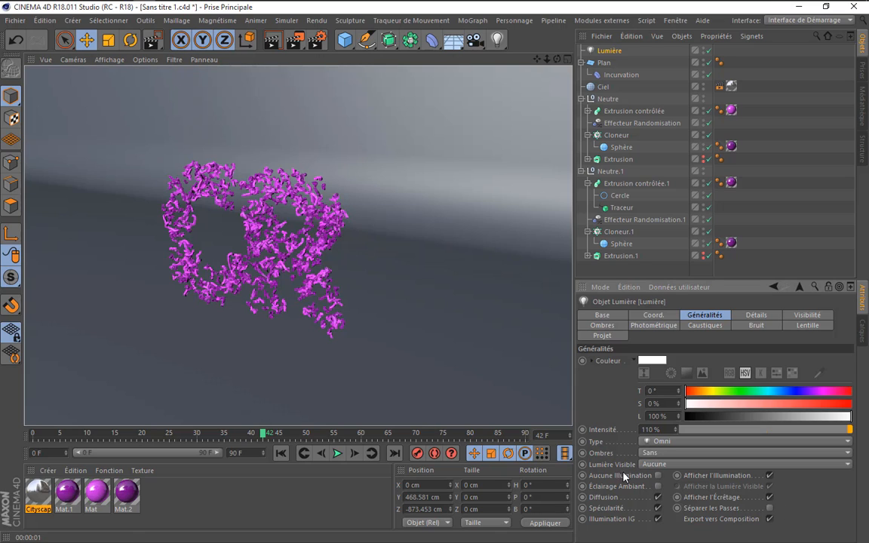
Set the shadows of the Lumière light to Masques d'Ombres (ombres douces) and render the view
{"action": "left_click", "coordinate": [582, 453], "text": "ctrl"}
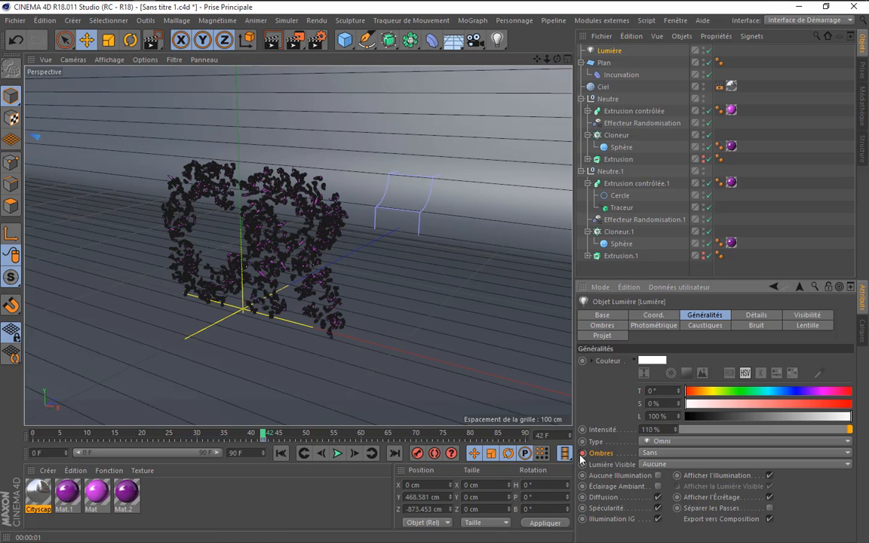
{"action": "left_click", "coordinate": [652, 454]}
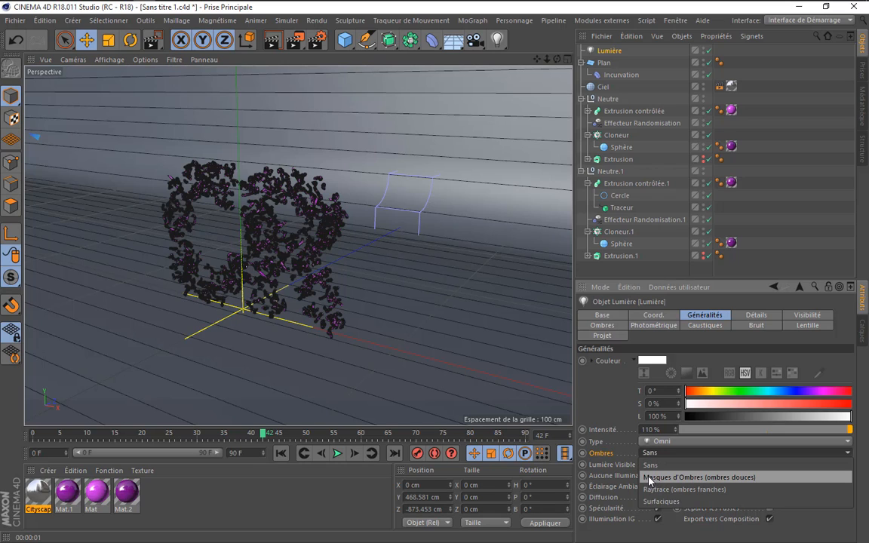
{"action": "left_click", "coordinate": [737, 483]}
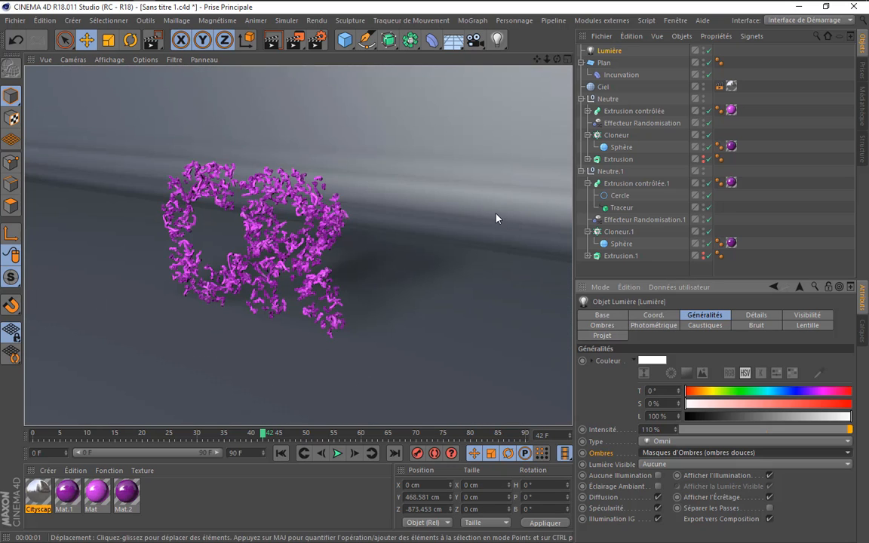
Add a second light and raise it above the lettering to a Y position of about 175 cm
{"action": "mouse_move", "coordinate": [547, 58]}
{"action": "left_mouse_down"}
{"action": "mouse_move", "coordinate": [543, 47]}
{"action": "mouse_move", "coordinate": [501, 103]}
{"action": "left_mouse_up"}
{"action": "left_click", "coordinate": [497, 40]}
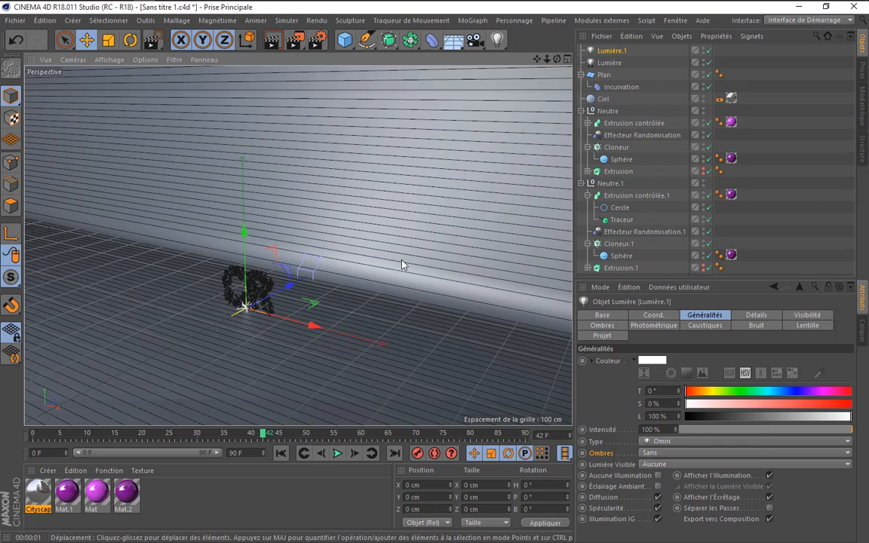
{"action": "left_click_drag", "start_coordinate": [244, 232], "coordinate": [230, 155]}
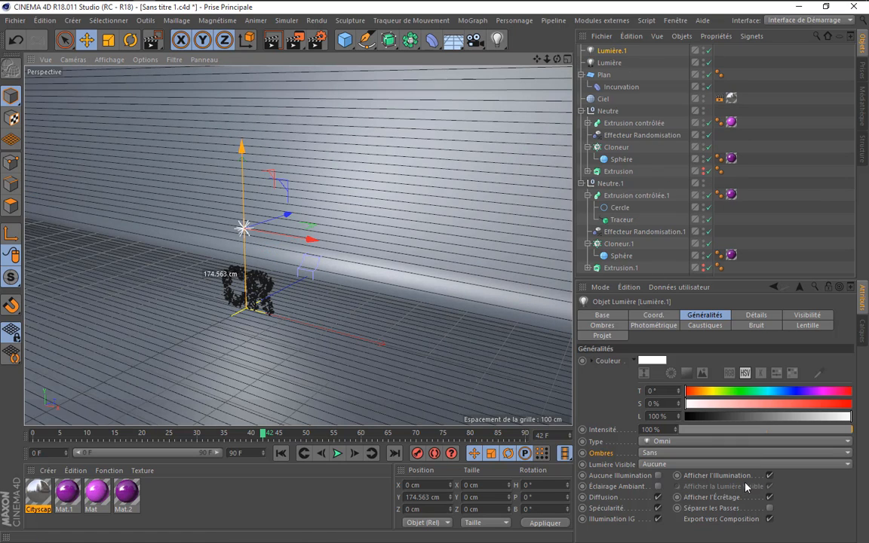
Enable Éclairage Ambiant on the second light and set its intensity to 40%
{"action": "left_click", "coordinate": [658, 486]}
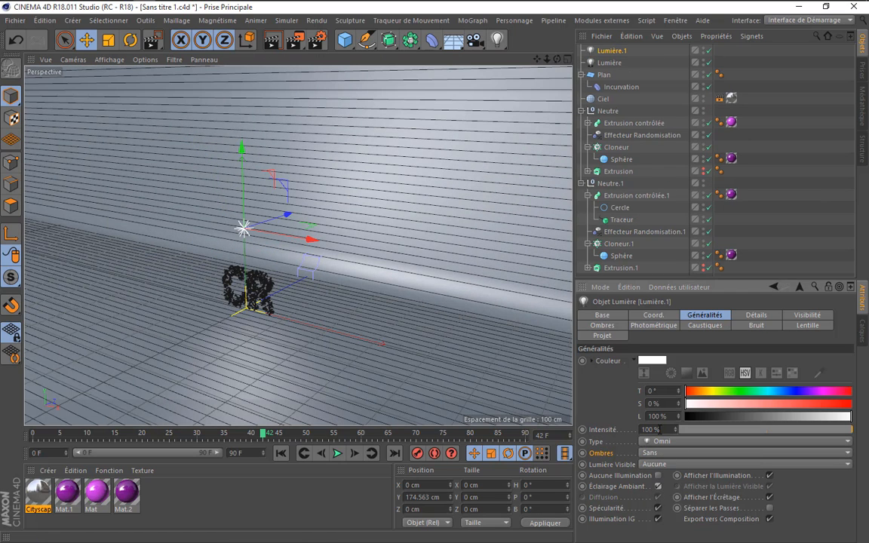
{"action": "left_click", "coordinate": [659, 429]}
{"action": "type", "text": "40"}
{"action": "key", "text": "Return"}
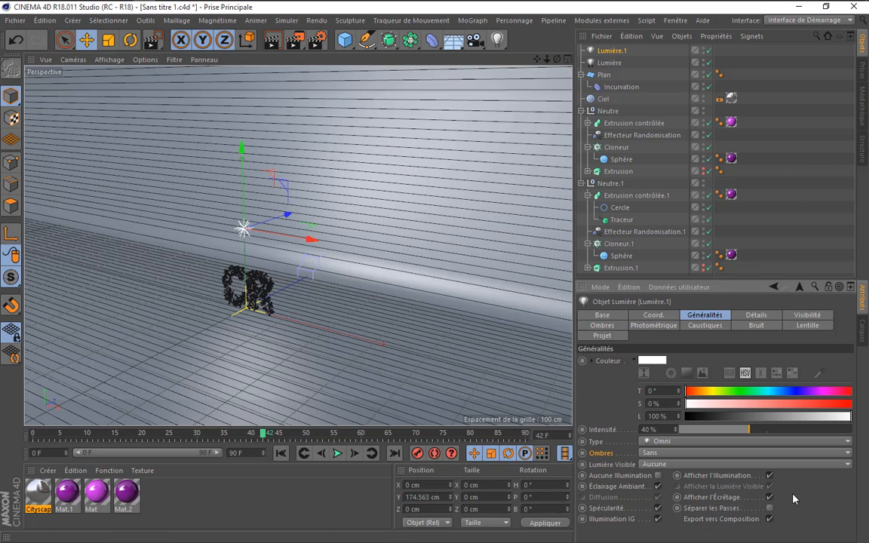
Add a third light at about X 163, Y 238, Z 68 cm and set its intensity to 60%
{"action": "right_click_drag", "start_coordinate": [281, 297], "coordinate": [337, 300], "text": "alt"}
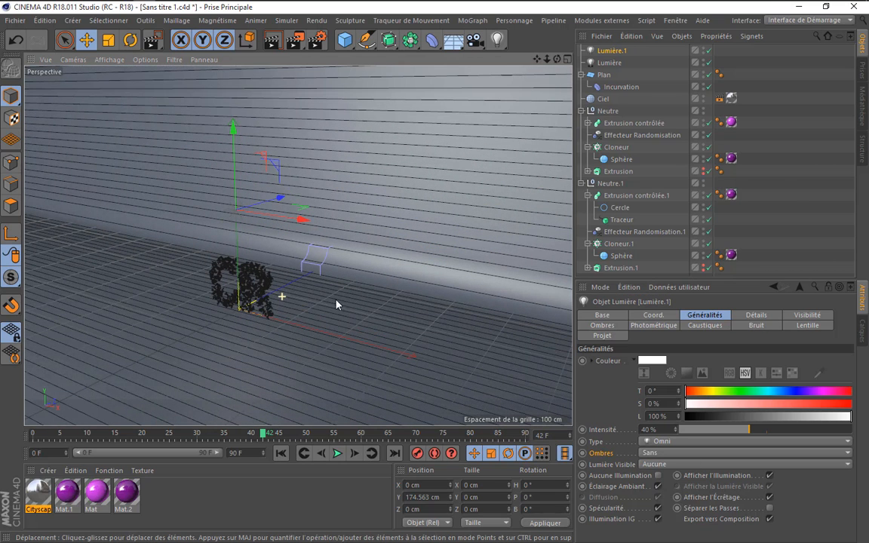
{"action": "left_click", "coordinate": [497, 40]}
{"action": "left_click_drag", "start_coordinate": [240, 246], "coordinate": [345, 172]}
{"action": "left_click_drag", "start_coordinate": [666, 432], "coordinate": [565, 415]}
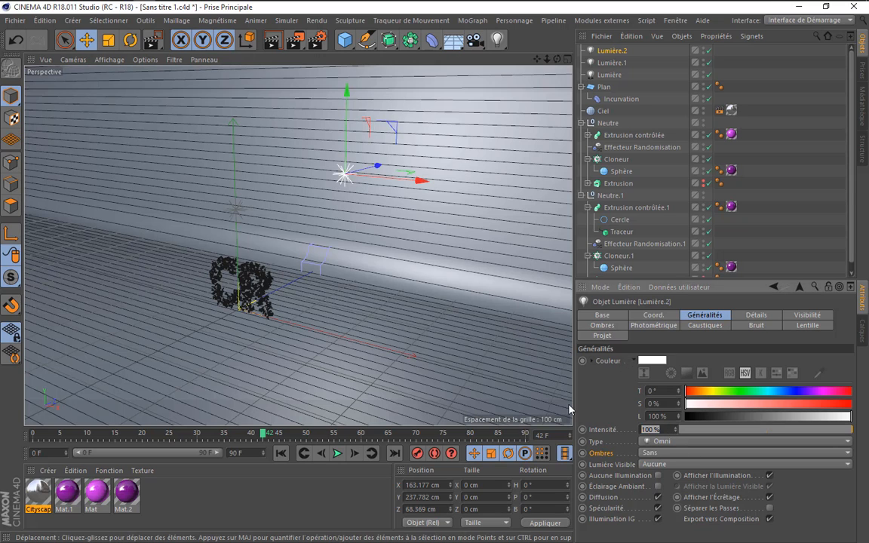
{"action": "type", "text": "60"}
{"action": "key", "text": "Return"}
Duplicate the third light, move the copy to X about -203 cm, and render the view
{"action": "left_click_drag", "start_coordinate": [612, 50], "coordinate": [609, 58], "text": "ctrl"}
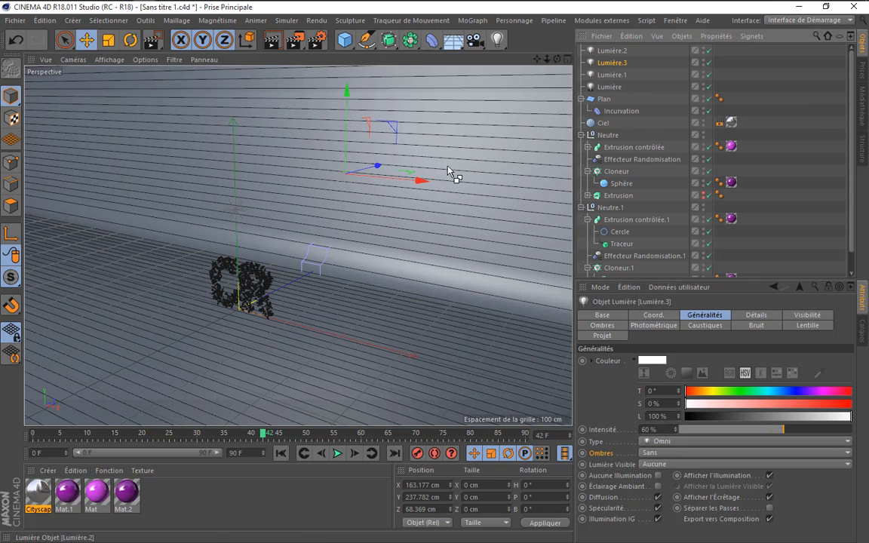
{"action": "left_click_drag", "start_coordinate": [423, 181], "coordinate": [230, 167]}
{"action": "scroll", "coordinate": [237, 322], "scroll_direction": "up", "scroll_amount": 10}
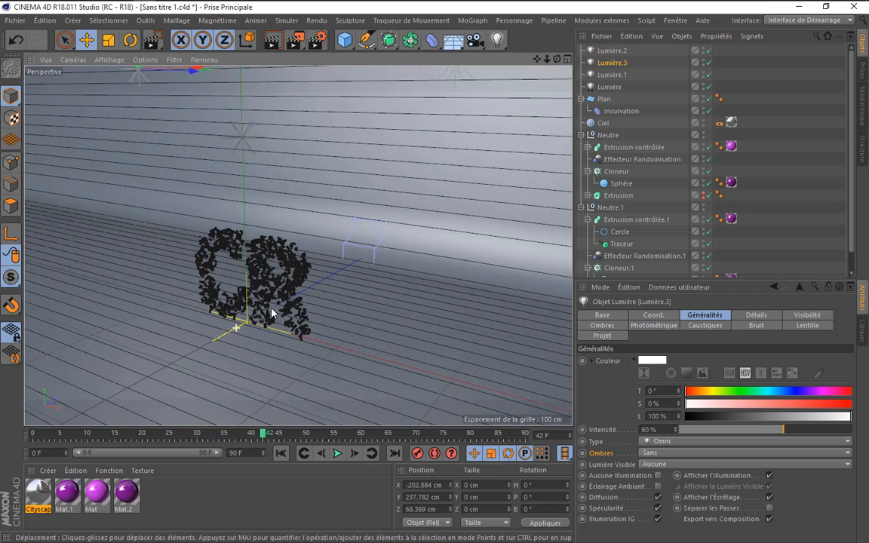
{"action": "left_click", "coordinate": [268, 46]}
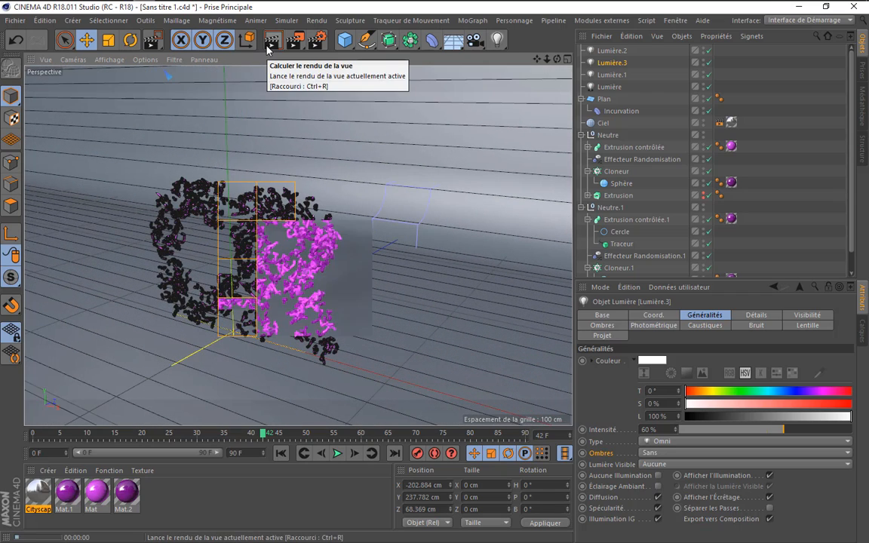
Set the intensity of the original Lumière light to 120%
{"action": "left_click_drag", "start_coordinate": [557, 59], "coordinate": [524, 60]}
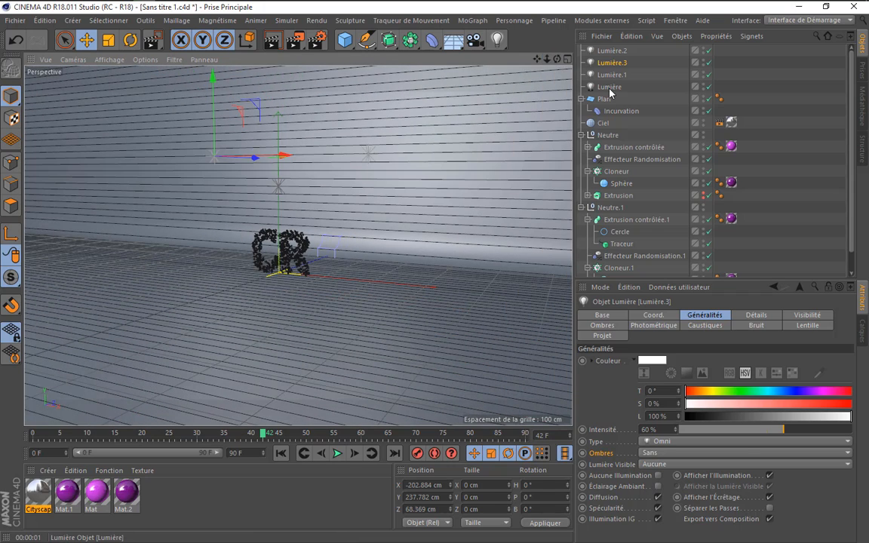
{"action": "left_click", "coordinate": [610, 88]}
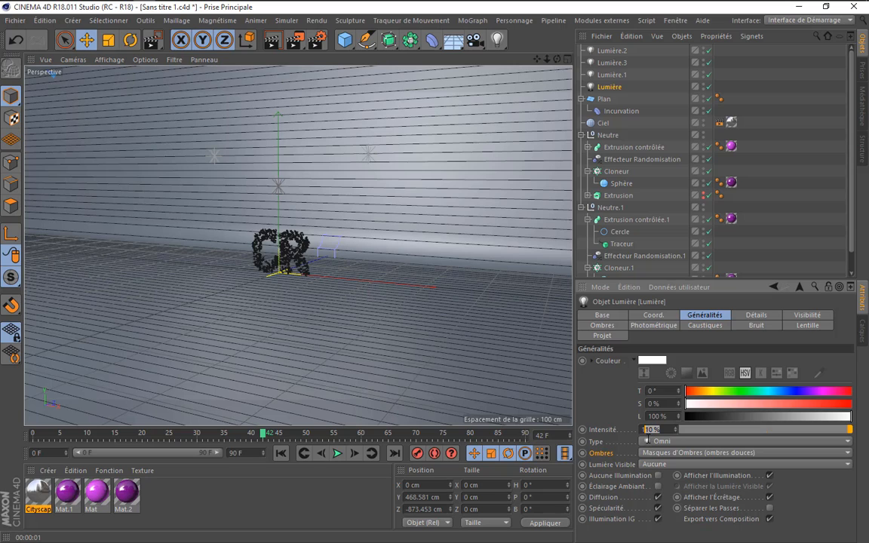
{"action": "type", "text": "120"}
{"action": "key", "text": "Return"}
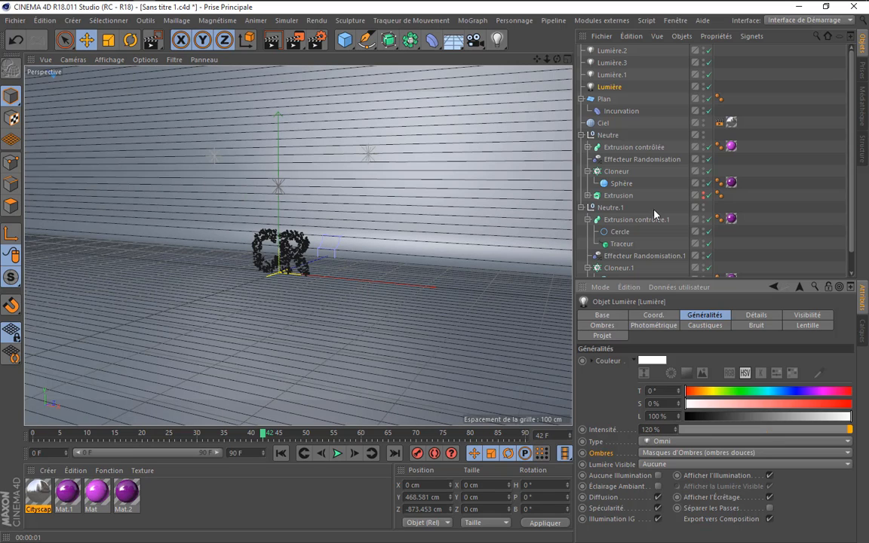
Move the Lumière.2 light up and outward to about X 243 cm and Y 351 cm
{"action": "left_click", "coordinate": [611, 51]}
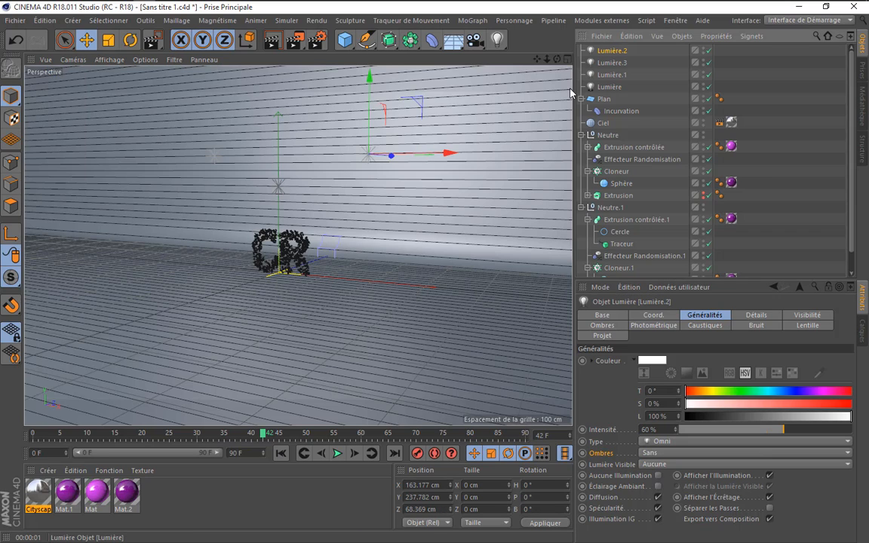
{"action": "left_click_drag", "start_coordinate": [370, 110], "coordinate": [369, 47]}
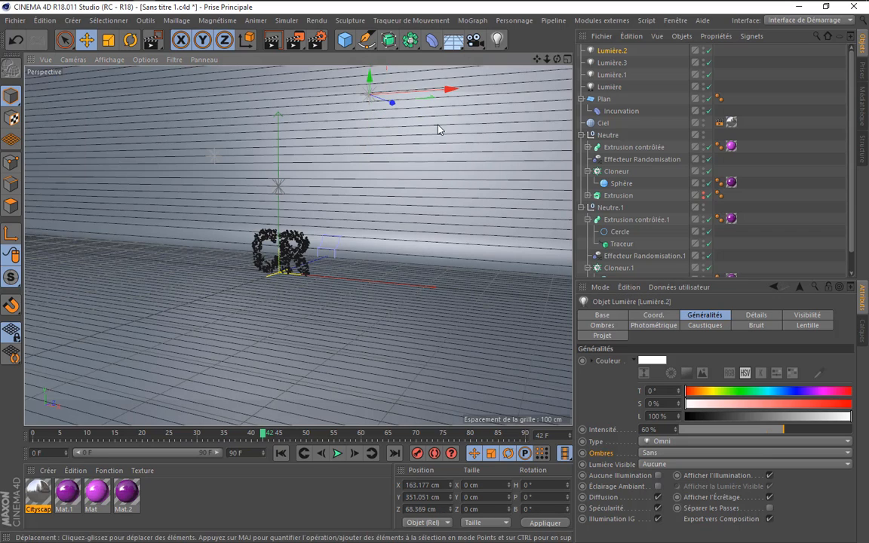
{"action": "left_click_drag", "start_coordinate": [444, 91], "coordinate": [485, 89]}
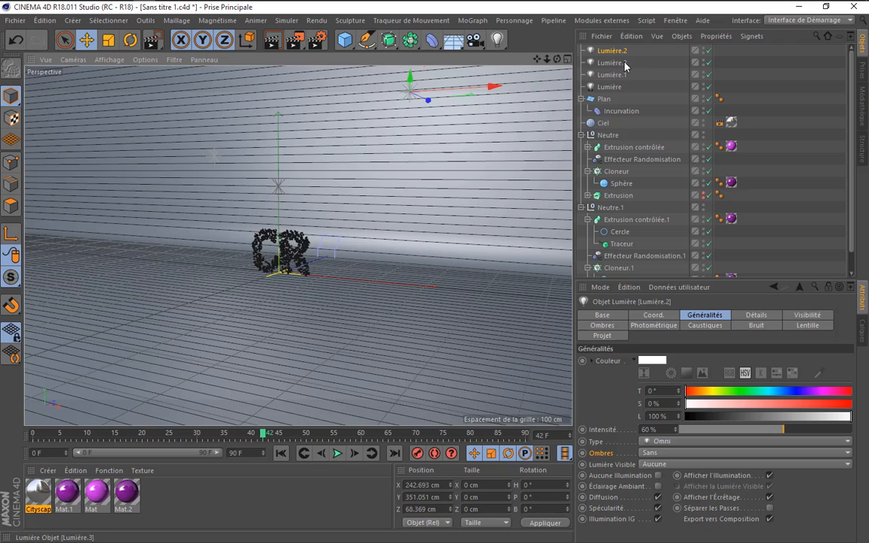
Move the Lumière.3 light to about X -261 cm and Y 379 cm, and set its intensity to 70%
{"action": "left_click", "coordinate": [612, 63]}
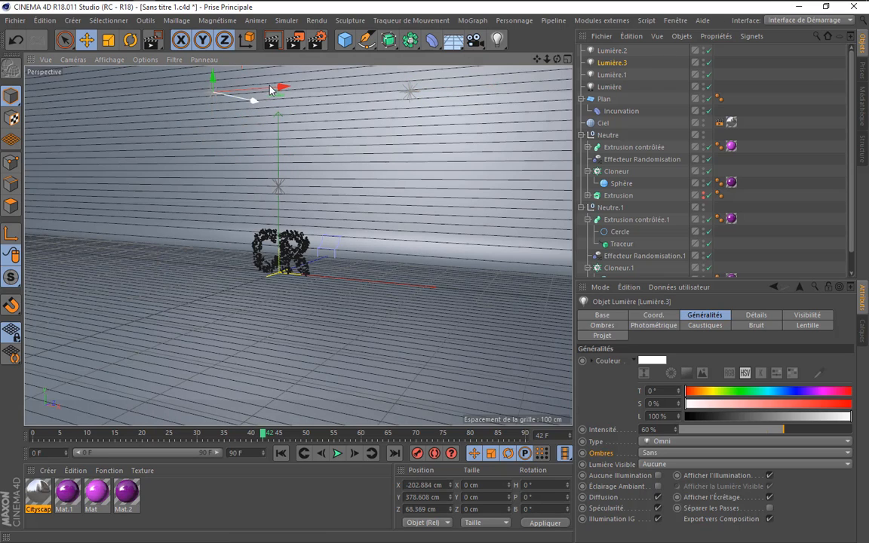
{"action": "left_click_drag", "start_coordinate": [270, 90], "coordinate": [248, 89]}
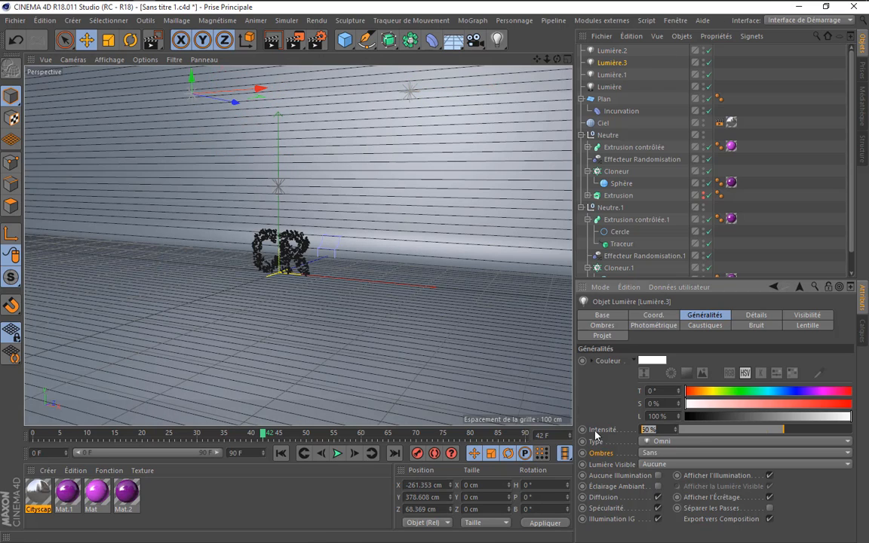
{"action": "type", "text": "70"}
Set the intensity of the Lumière.2 light to 80%
{"action": "left_click", "coordinate": [612, 50]}
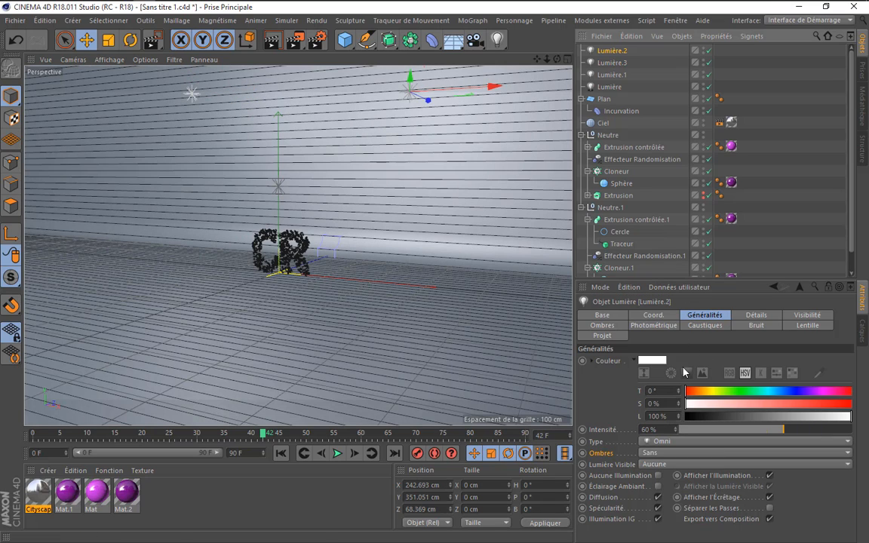
{"action": "double_click", "coordinate": [663, 431]}
{"action": "type", "text": "80"}
{"action": "key", "text": "Return"}
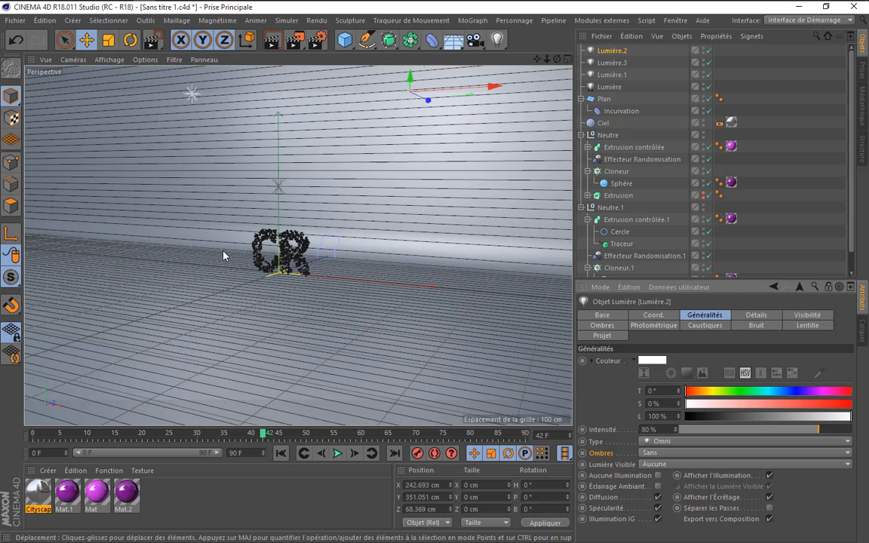
Render a closer view of the lettering to check the adjusted lights
{"action": "scroll", "coordinate": [270, 273], "scroll_direction": "up", "scroll_amount": 5}
{"action": "left_click", "coordinate": [271, 39]}
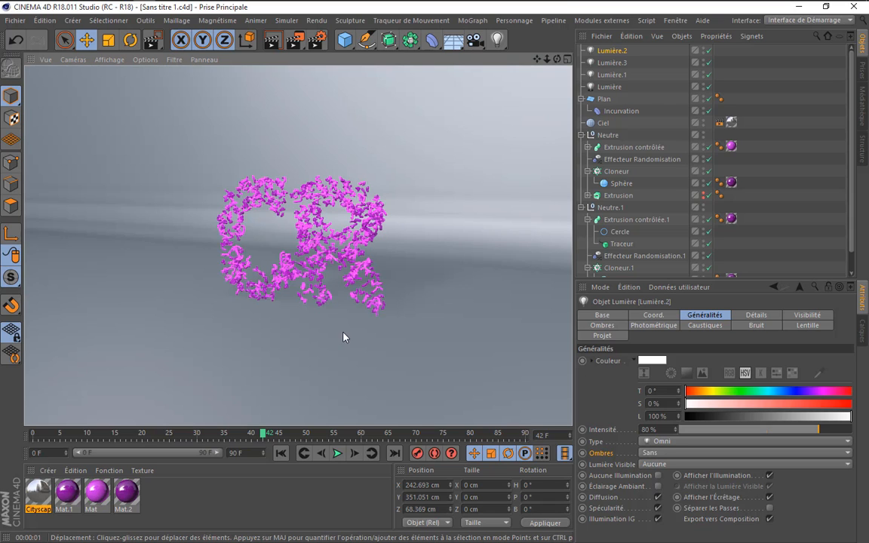
{"action": "left_click", "coordinate": [409, 280]}
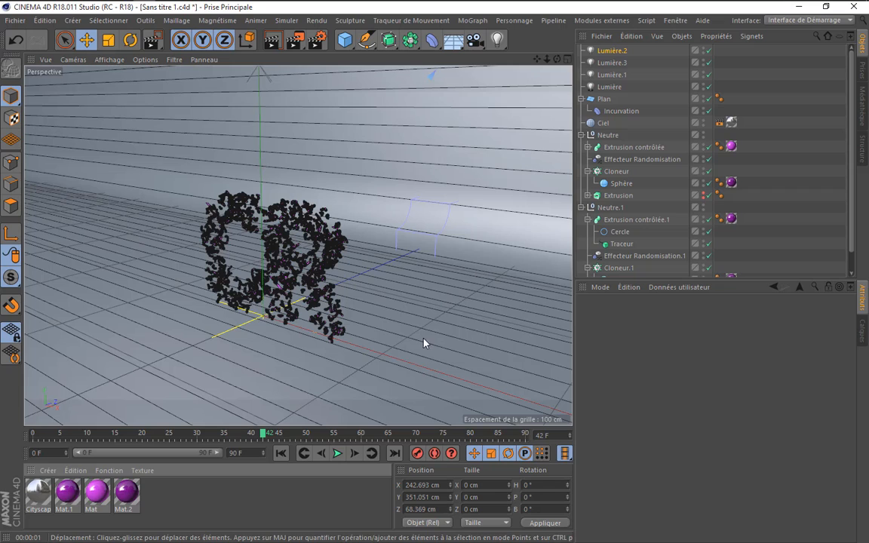
Create a new material and tint its colour pale purple with a saturation of 16%
{"action": "double_click", "coordinate": [179, 496]}
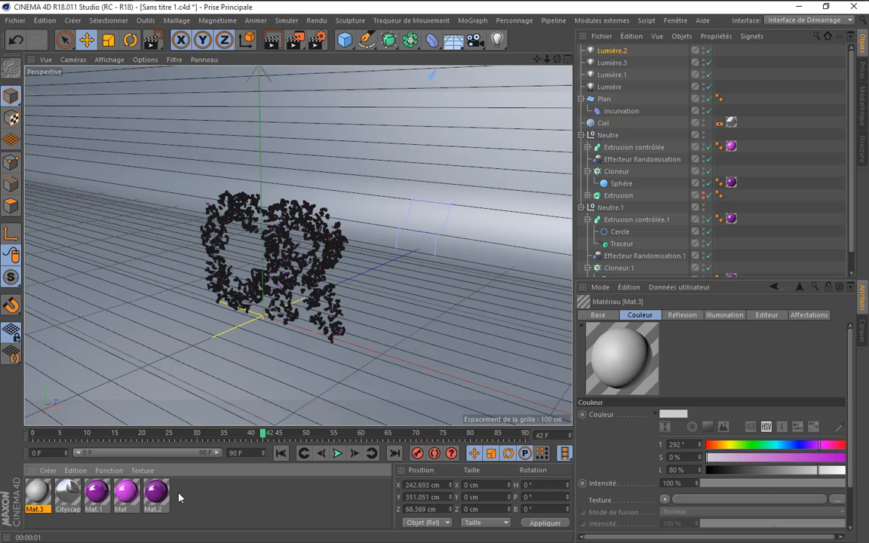
{"action": "double_click", "coordinate": [30, 494]}
{"action": "left_click", "coordinate": [209, 210]}
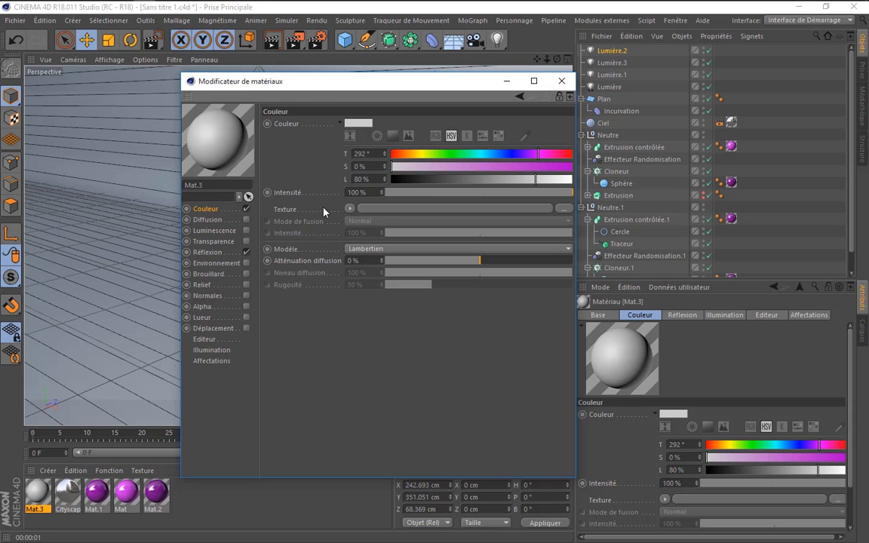
{"action": "left_click", "coordinate": [421, 167]}
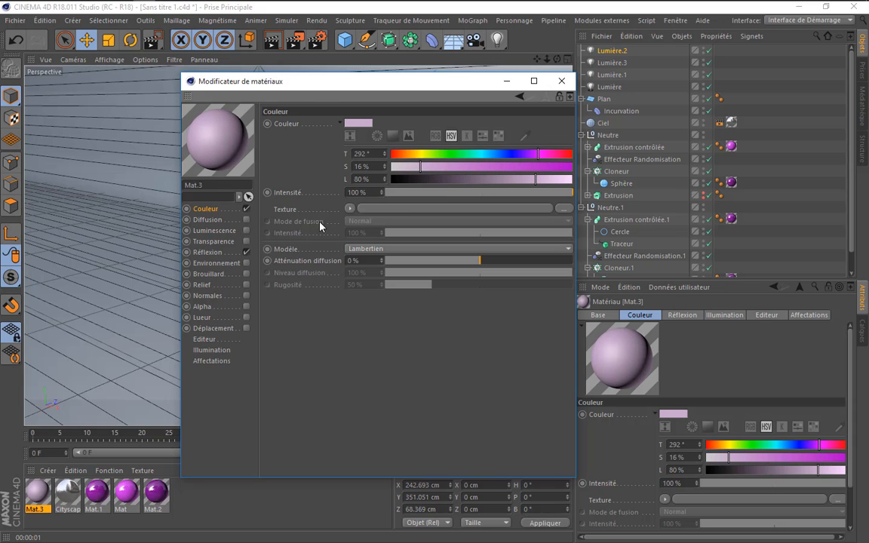
Replace the new material's default specular layer with a GGX reflection layer whose layer colour brightness is about 26%
{"action": "left_click", "coordinate": [208, 253]}
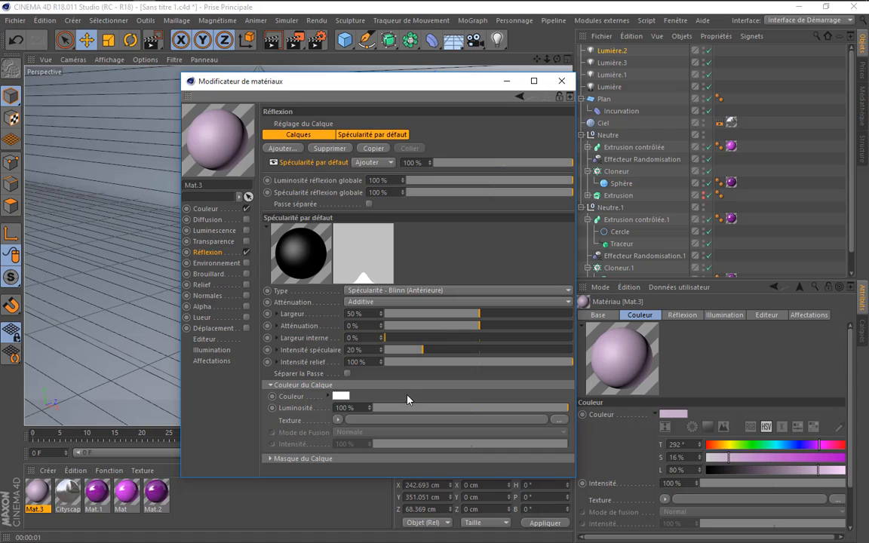
{"action": "left_click", "coordinate": [337, 149]}
{"action": "left_click", "coordinate": [282, 148]}
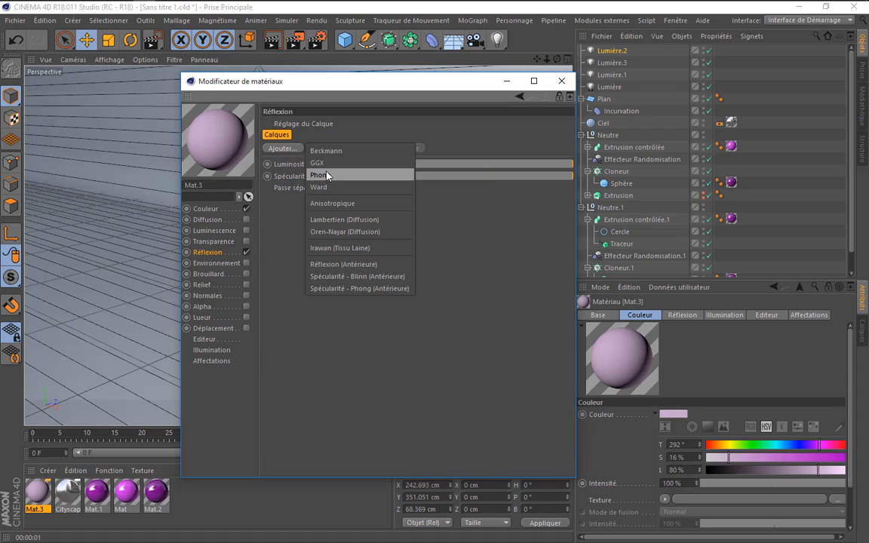
{"action": "left_click", "coordinate": [309, 165]}
{"action": "left_click_drag", "start_coordinate": [442, 382], "coordinate": [421, 387]}
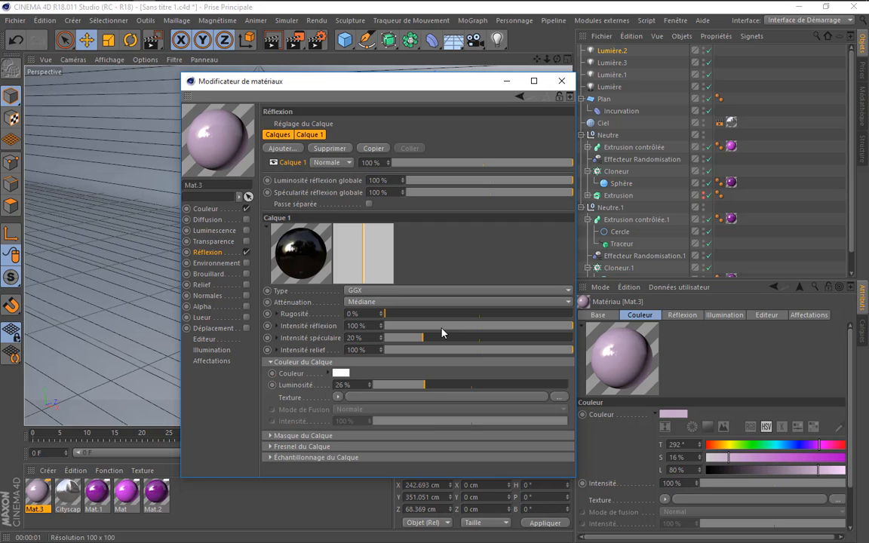
{"action": "left_click", "coordinate": [561, 80]}
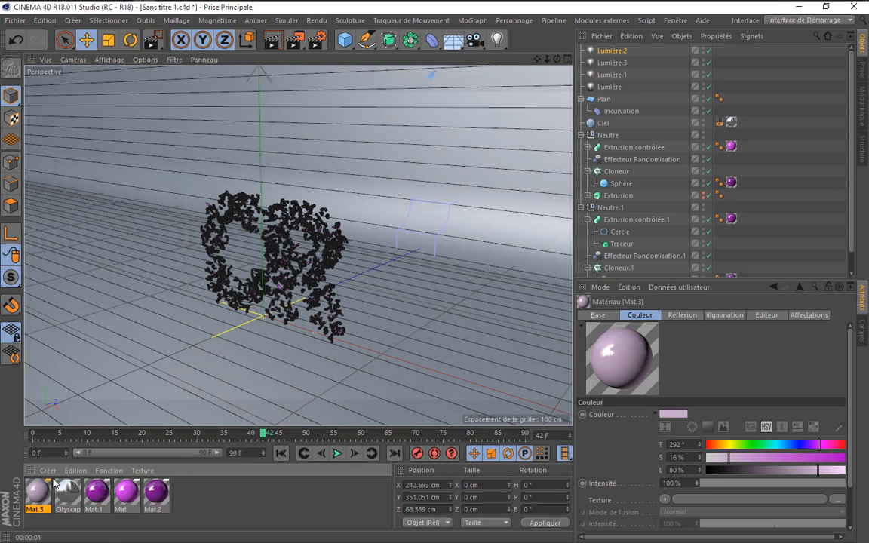
Apply the pale purple Mat.3 material to the Plan backdrop and render the view to check it
{"action": "left_click_drag", "start_coordinate": [415, 312], "coordinate": [423, 283]}
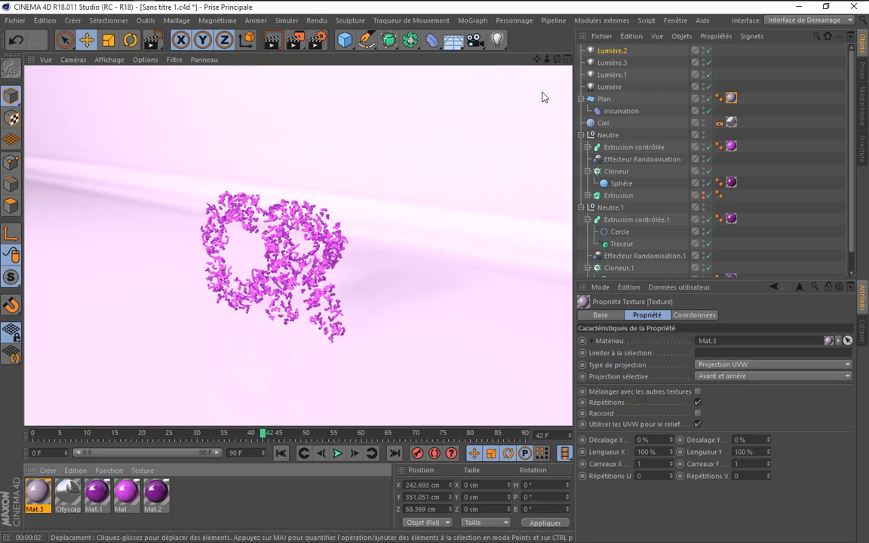
{"action": "left_click_drag", "start_coordinate": [558, 60], "coordinate": [576, 61]}
Set the colour saturation of Mat.3 to 11% and render the view to check the backdrop
{"action": "double_click", "coordinate": [39, 493]}
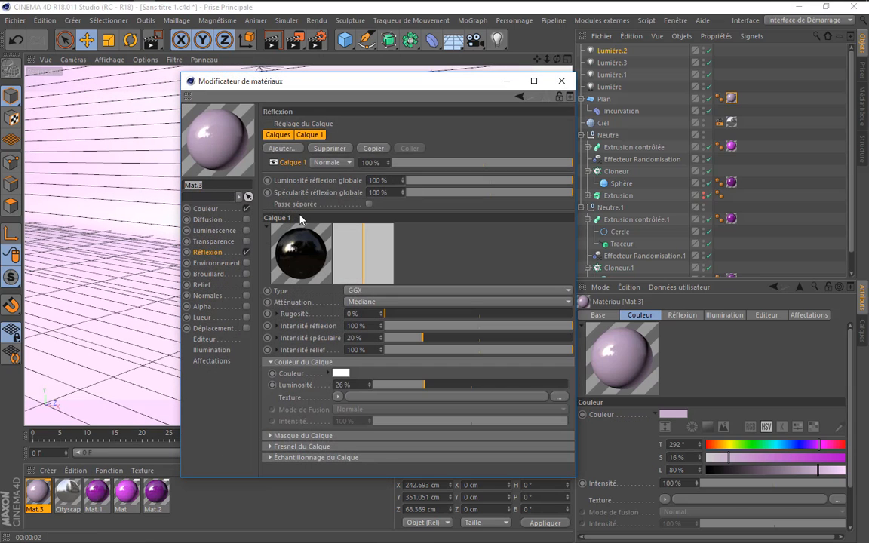
{"action": "left_click", "coordinate": [208, 209]}
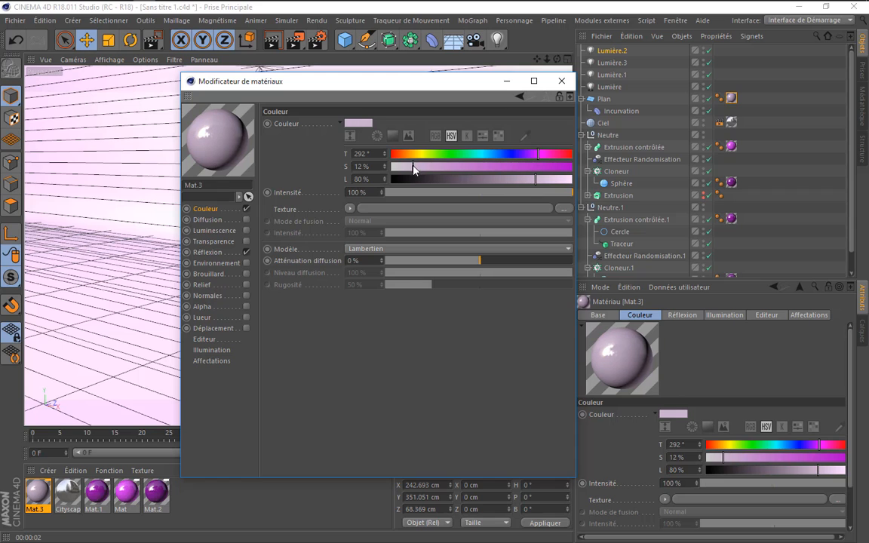
{"action": "left_click_drag", "start_coordinate": [413, 172], "coordinate": [412, 172]}
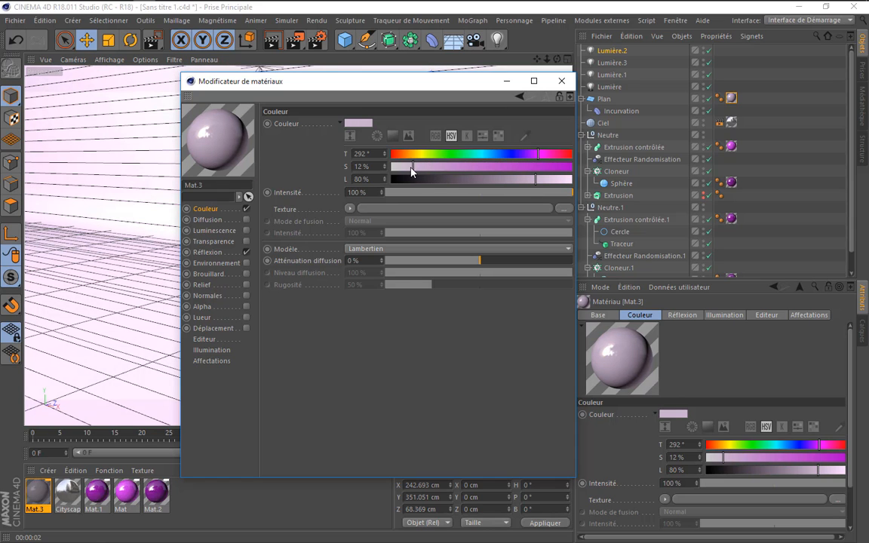
{"action": "left_click", "coordinate": [552, 86]}
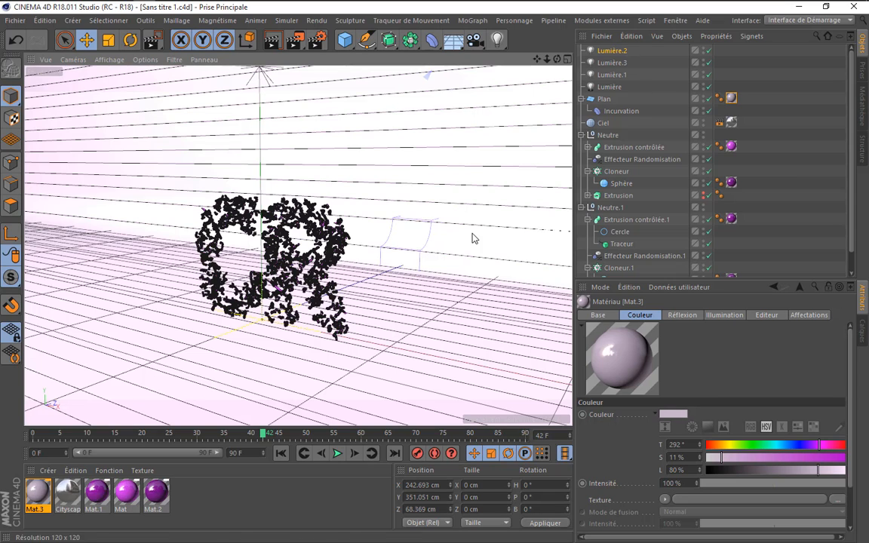
{"action": "left_click", "coordinate": [275, 40]}
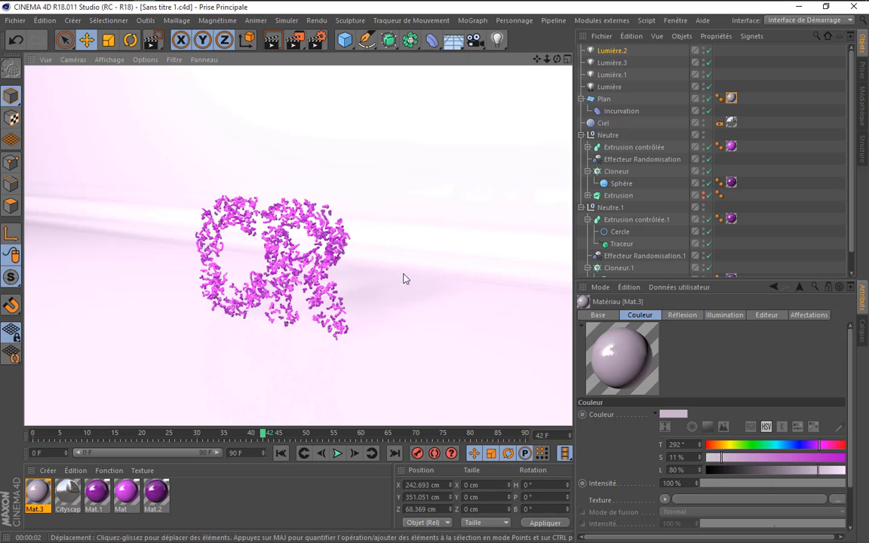
{"action": "left_click", "coordinate": [641, 159]}
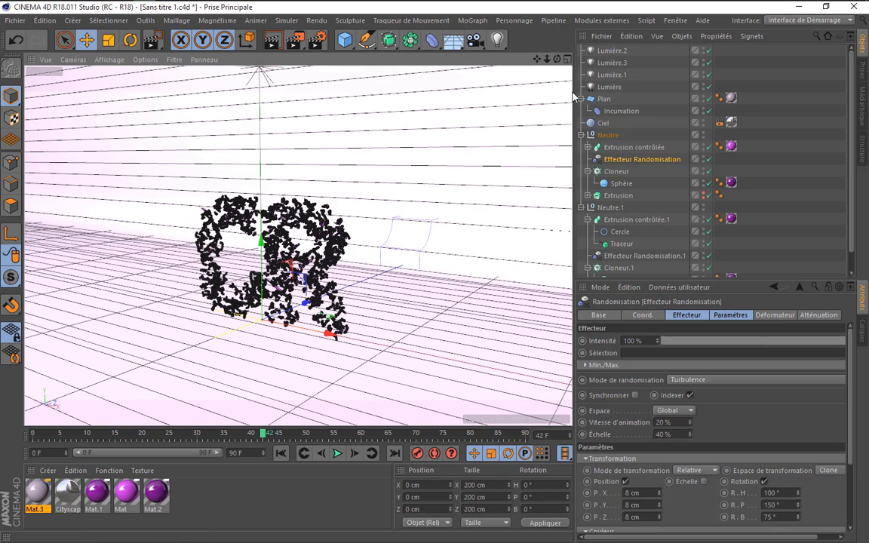
Lower Lumière.2 to a height of about 271 cm and Lumière.3 to about 297 cm
{"action": "left_click", "coordinate": [608, 51]}
{"action": "left_click_drag", "start_coordinate": [547, 59], "coordinate": [445, 60]}
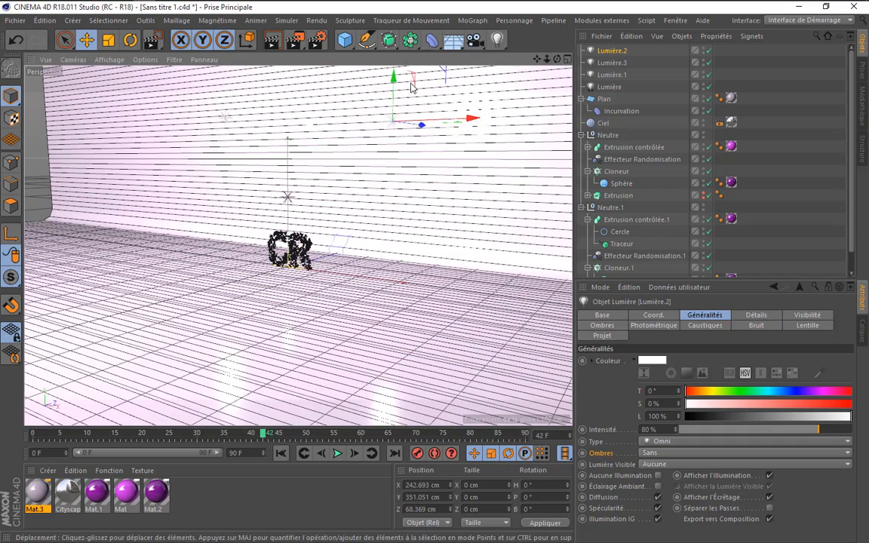
{"action": "left_click", "coordinate": [225, 116]}
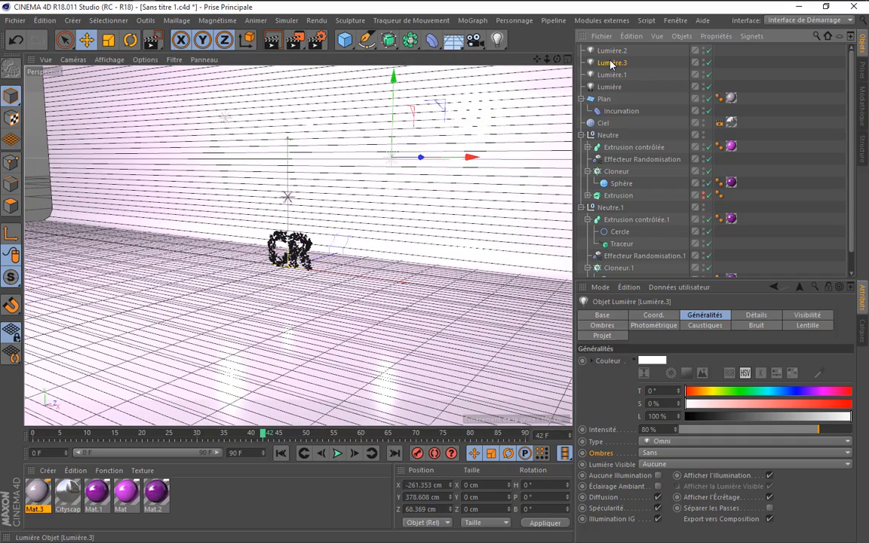
{"action": "mouse_move", "coordinate": [224, 91]}
{"action": "left_mouse_down"}
{"action": "mouse_move", "coordinate": [222, 127]}
{"action": "mouse_move", "coordinate": [228, 102]}
{"action": "left_mouse_up"}
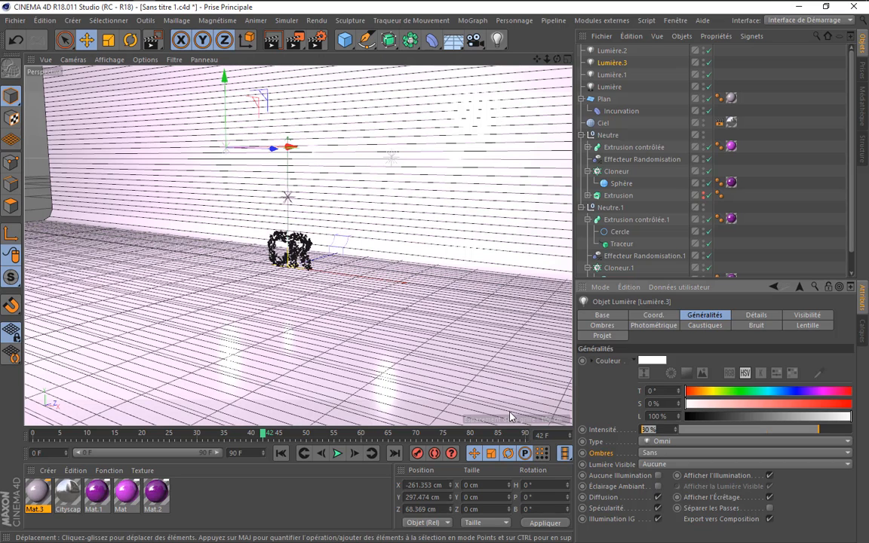
Set the intensity of both Lumière.3 and Lumière.2 to 50%
{"action": "type", "text": "60"}
{"action": "key", "text": "Return"}
{"action": "scroll", "coordinate": [317, 164], "scroll_direction": "up", "scroll_amount": 3}
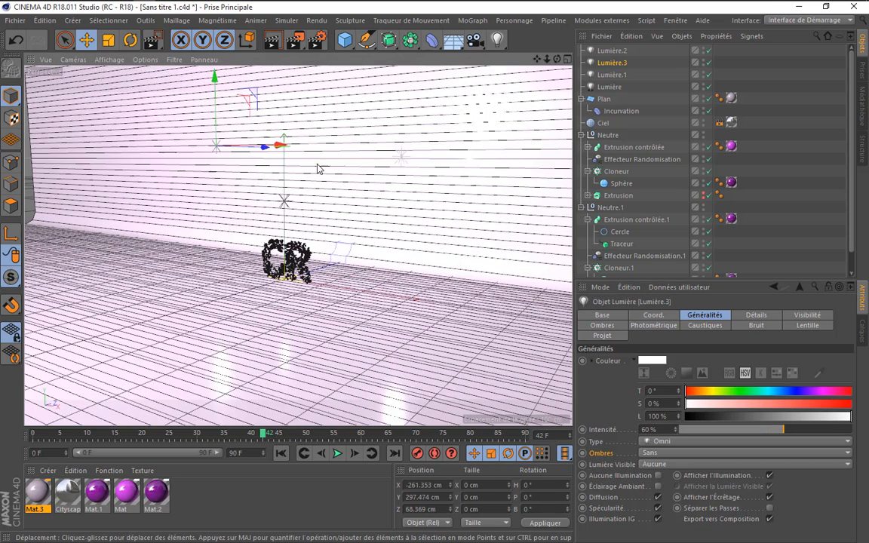
{"action": "left_click_drag", "start_coordinate": [668, 429], "coordinate": [579, 393]}
{"action": "type", "text": "50"}
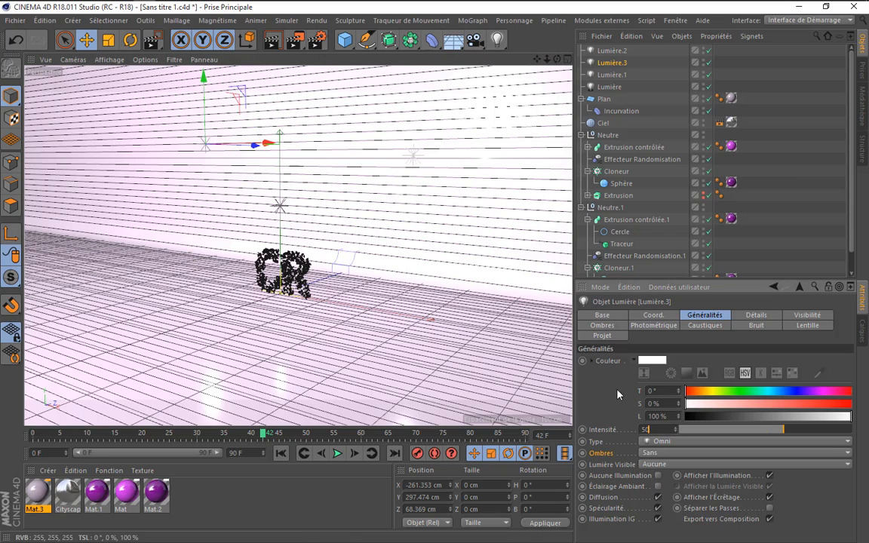
{"action": "key", "text": "Return"}
{"action": "left_click", "coordinate": [612, 51]}
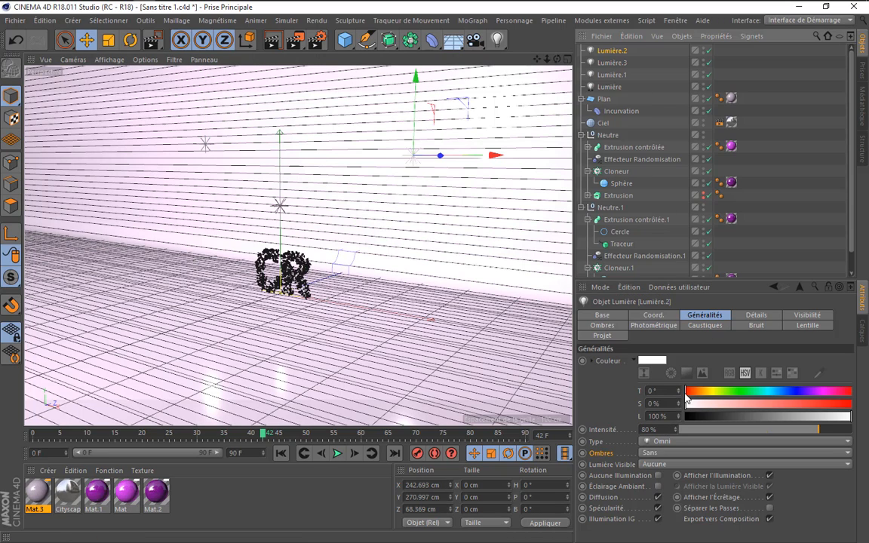
{"action": "type", "text": "50"}
{"action": "key", "text": "Return"}
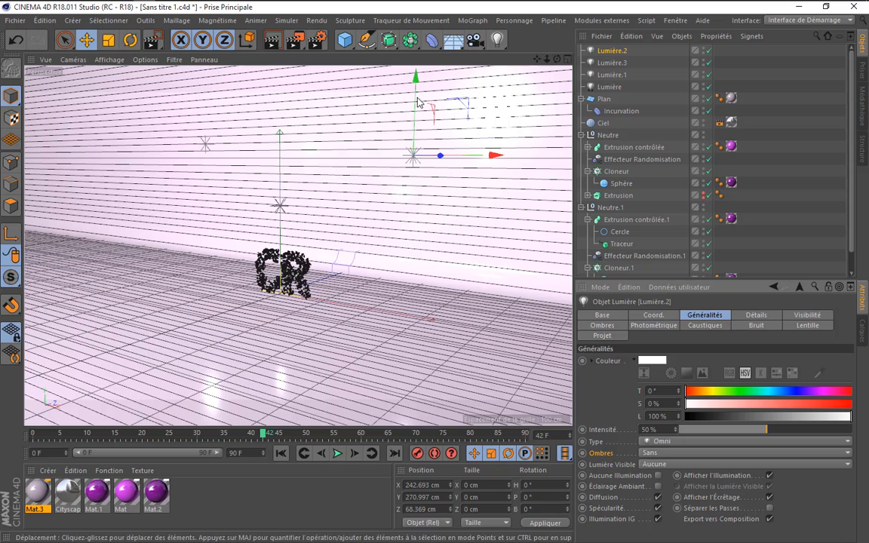
Raise Lumière.2 to a height of about 283 cm and render the view to check the dimmed lights
{"action": "left_click", "coordinate": [272, 41]}
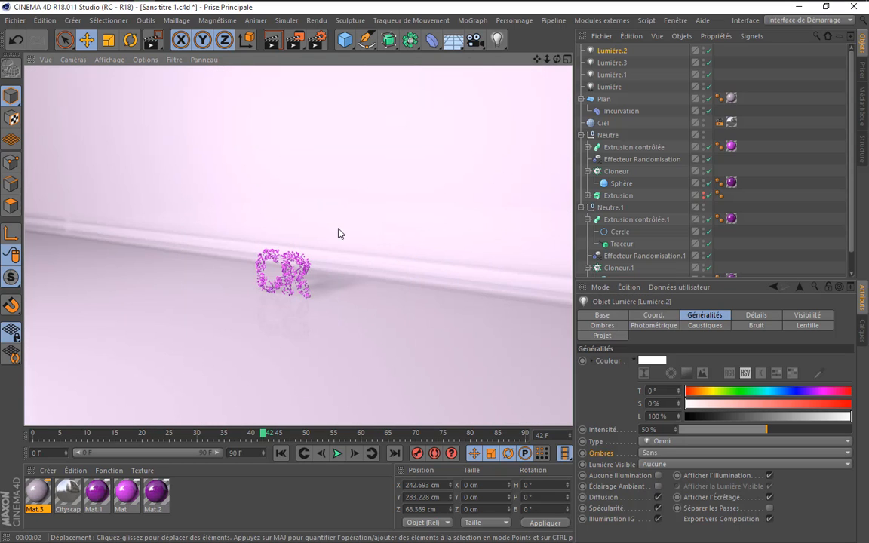
{"action": "scroll", "coordinate": [332, 259], "scroll_direction": "up", "scroll_amount": 4}
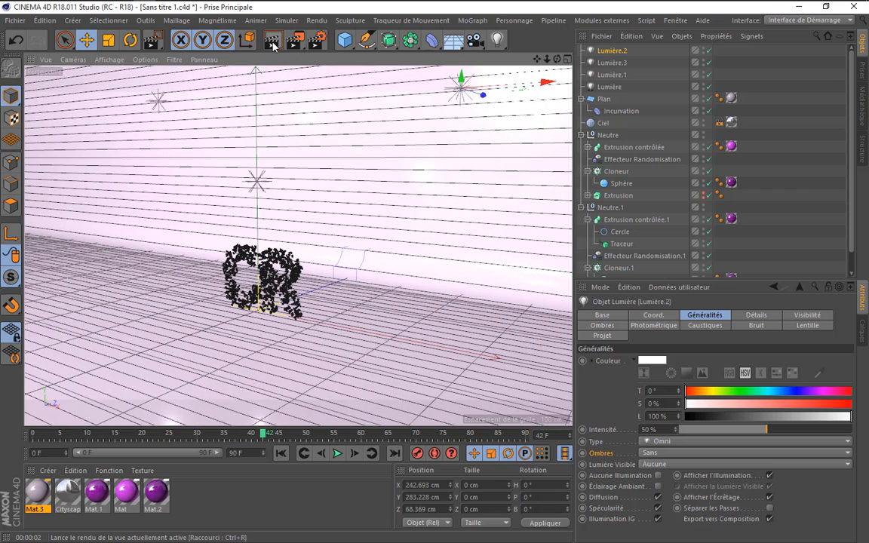
{"action": "left_click", "coordinate": [273, 45]}
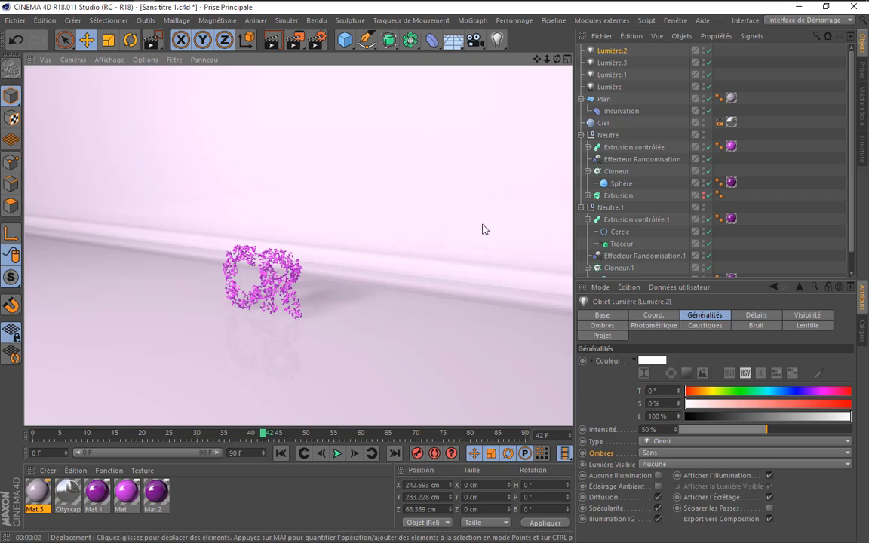
{"action": "left_click", "coordinate": [609, 86]}
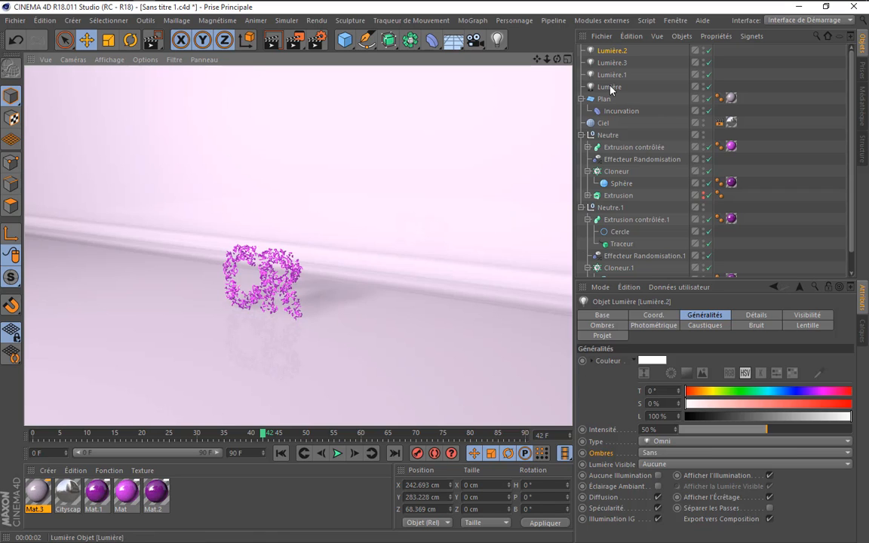
Add ambient occlusion to the render settings with a contrast of 15%, and render the lettering to check it
{"action": "left_click", "coordinate": [314, 41]}
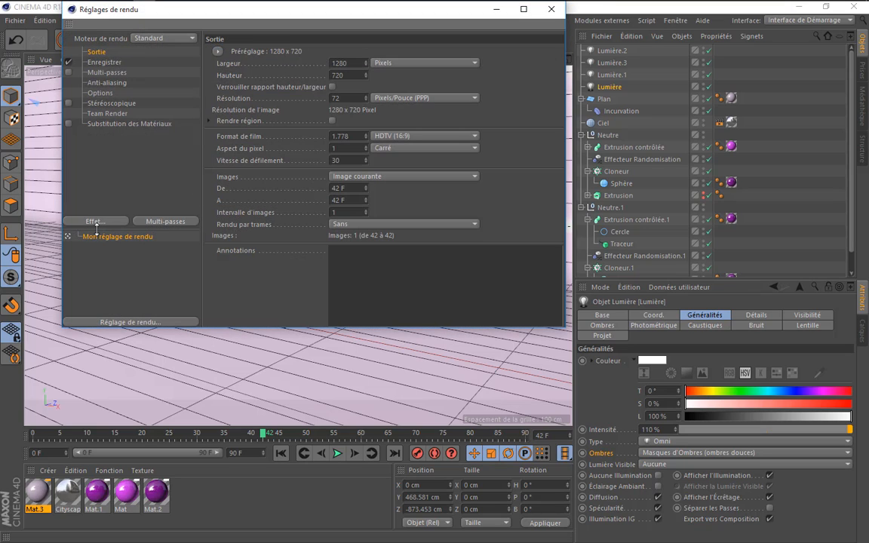
{"action": "left_click", "coordinate": [113, 225]}
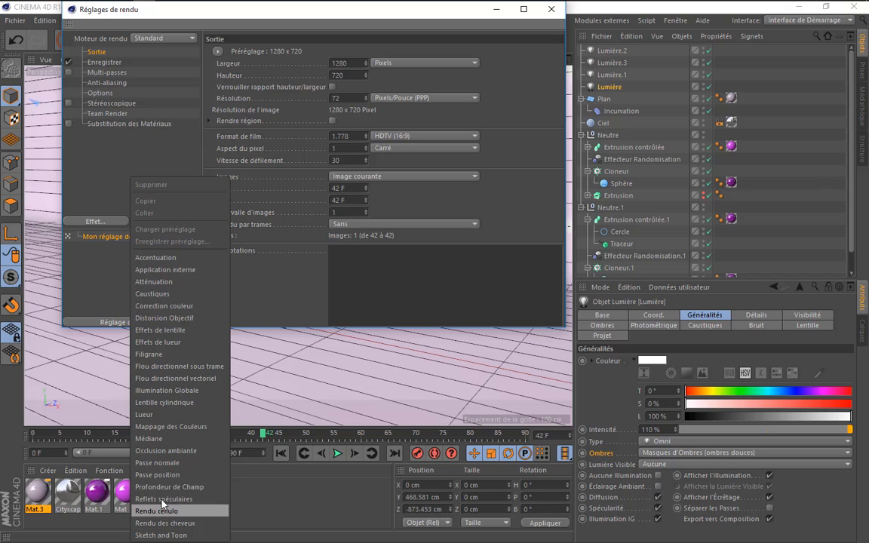
{"action": "left_click", "coordinate": [165, 451]}
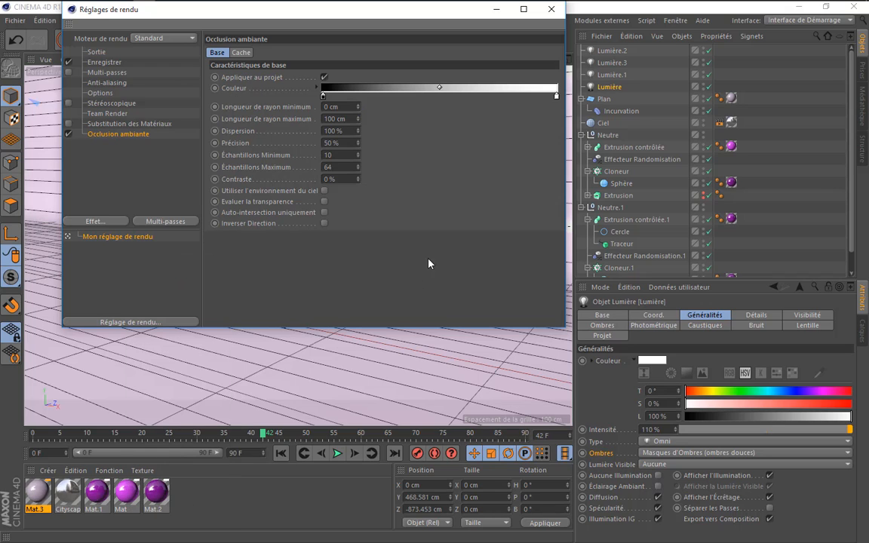
{"action": "left_click", "coordinate": [234, 178]}
{"action": "left_click_drag", "start_coordinate": [346, 181], "coordinate": [284, 181]}
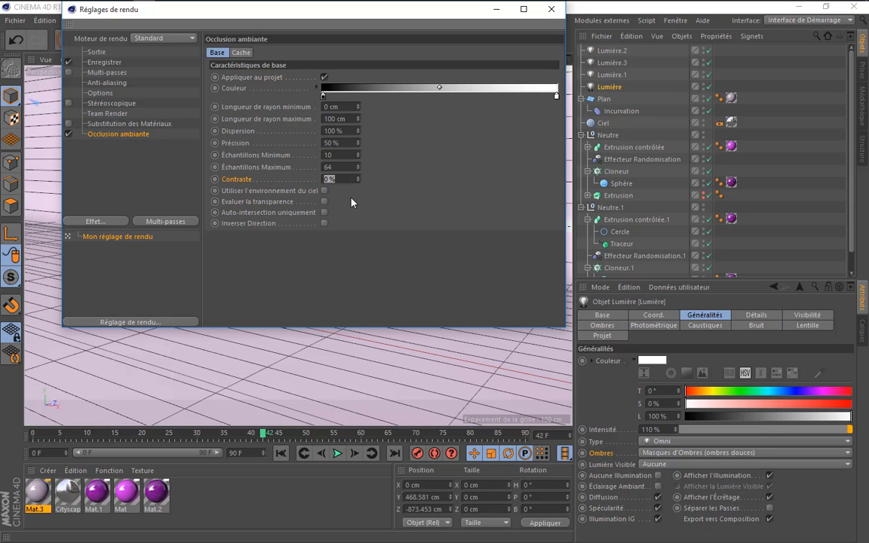
{"action": "type", "text": "15"}
{"action": "key", "text": "Return"}
{"action": "left_click", "coordinate": [551, 9]}
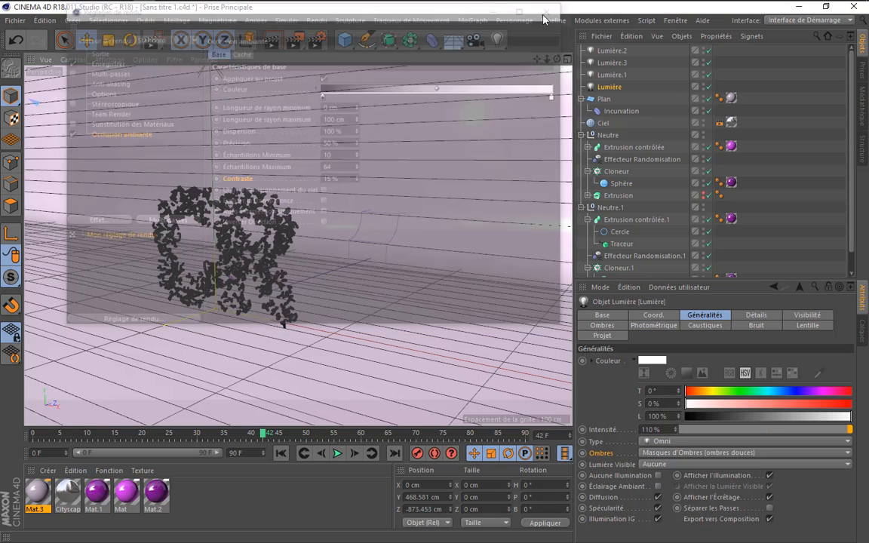
{"action": "key", "text": "ctrl+s"}
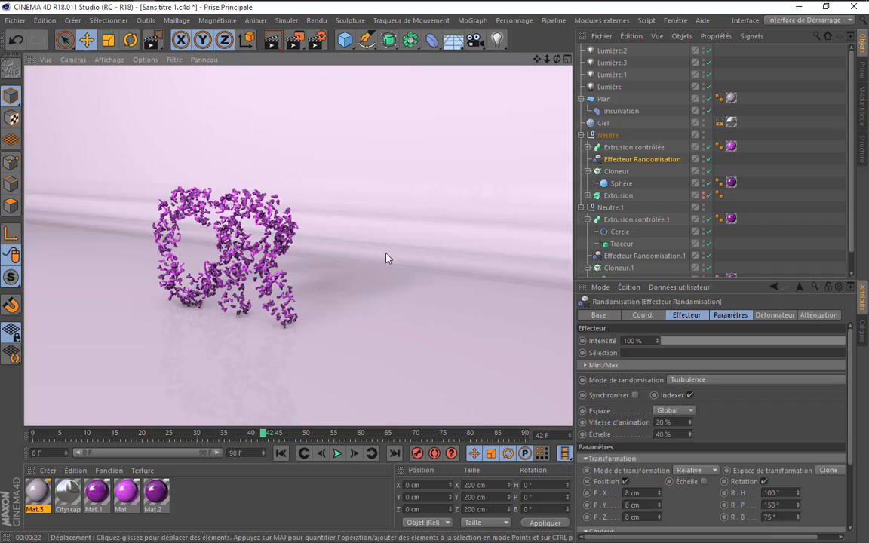
{"action": "left_click", "coordinate": [385, 254]}
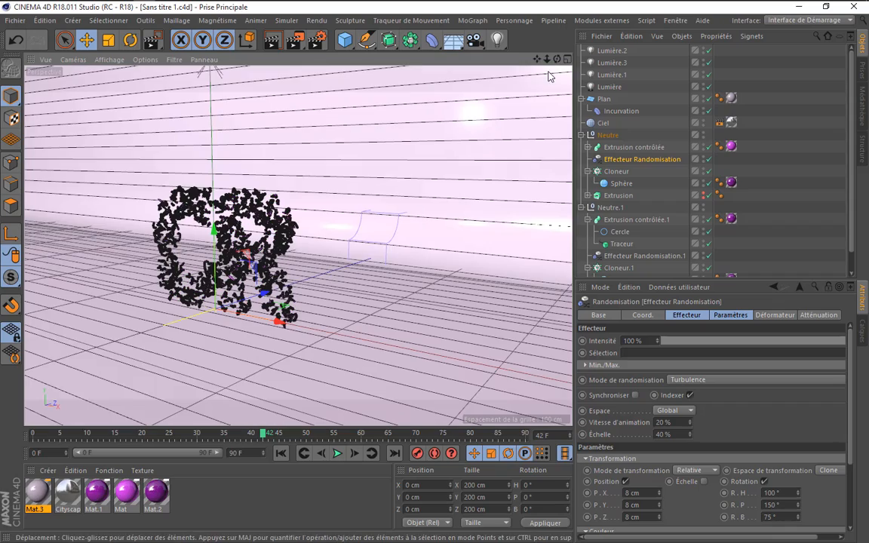
Move the Plan backdrop away from the lettering to a Z position of about 599 cm
{"action": "left_click_drag", "start_coordinate": [547, 59], "coordinate": [519, 112]}
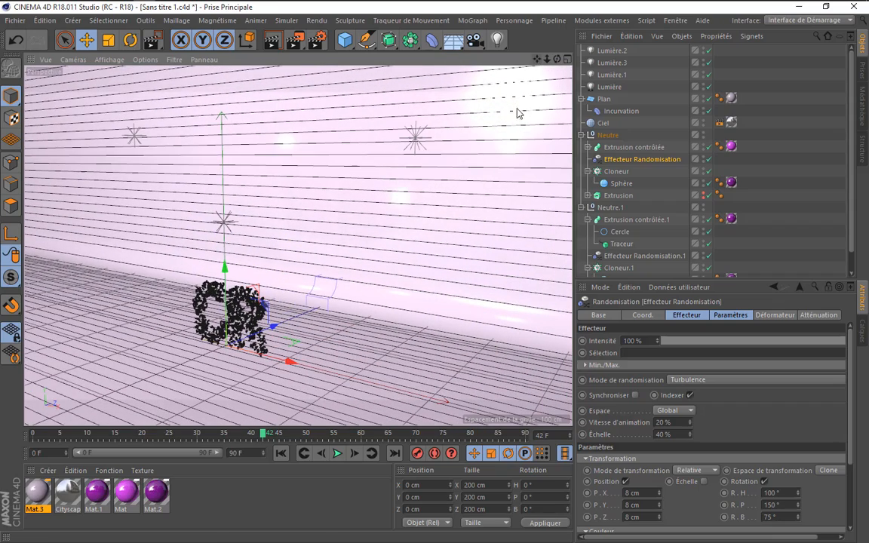
{"action": "left_click", "coordinate": [604, 99]}
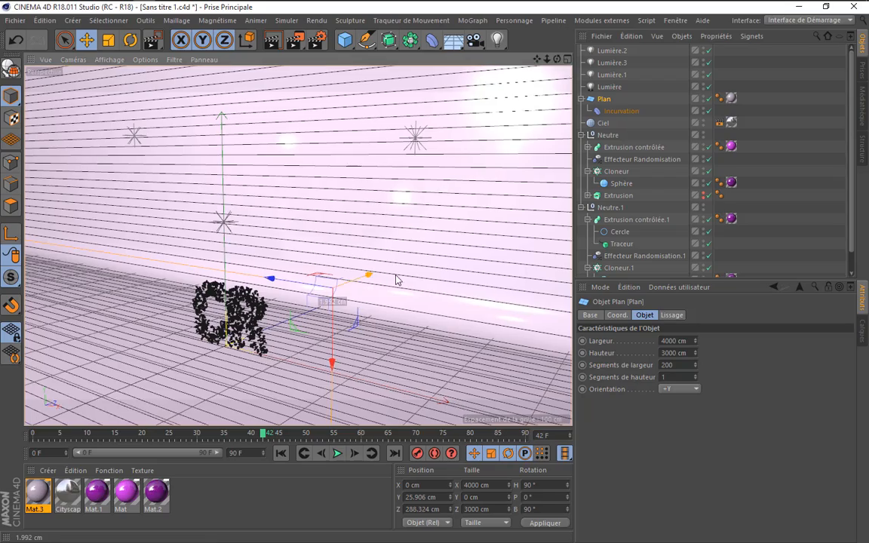
{"action": "left_click_drag", "start_coordinate": [397, 280], "coordinate": [453, 261]}
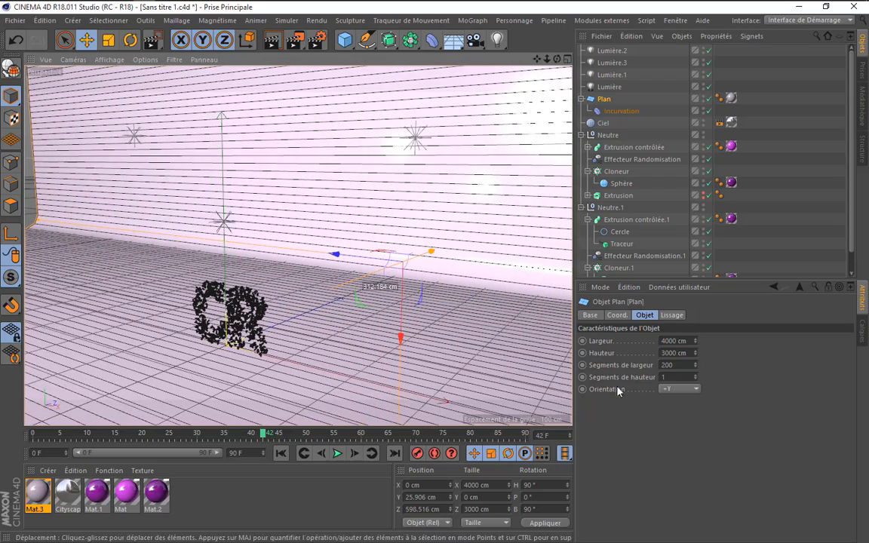
Set both the width and the height of the Plan backdrop to 4000 cm
{"action": "type", "text": "50"}
{"action": "key", "text": "Return"}
{"action": "mouse_move", "coordinate": [669, 341]}
{"action": "left_mouse_down"}
{"action": "mouse_move", "coordinate": [658, 341]}
{"action": "mouse_move", "coordinate": [660, 353]}
{"action": "left_mouse_up"}
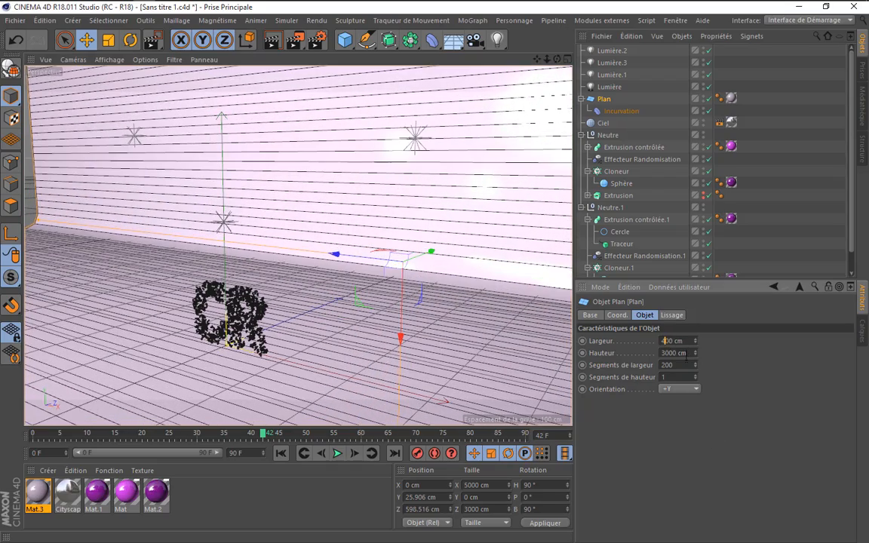
{"action": "key", "text": "Return"}
{"action": "type", "text": "0"}
{"action": "type", "text": "4"}
{"action": "key", "text": "Return"}
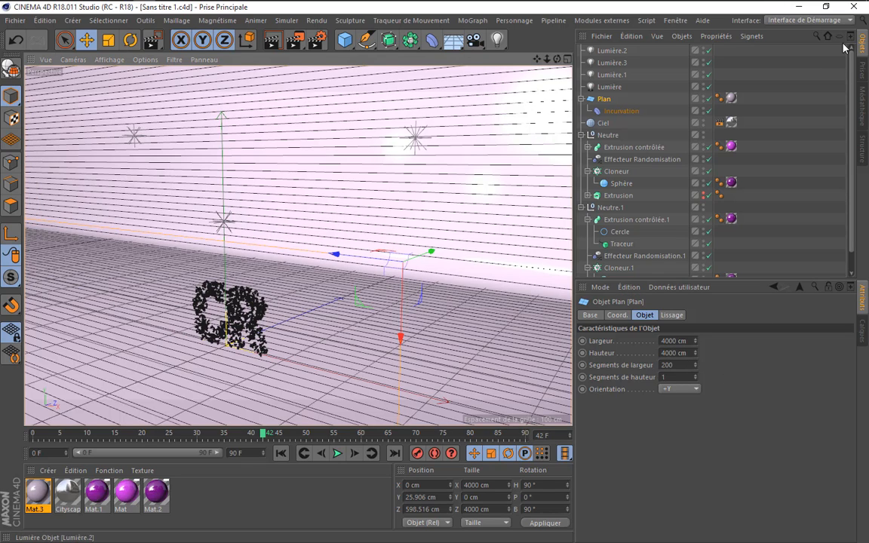
Look at the finished CR reference image on the desktop and return to Cinema 4D
{"action": "left_click", "coordinate": [804, 12]}
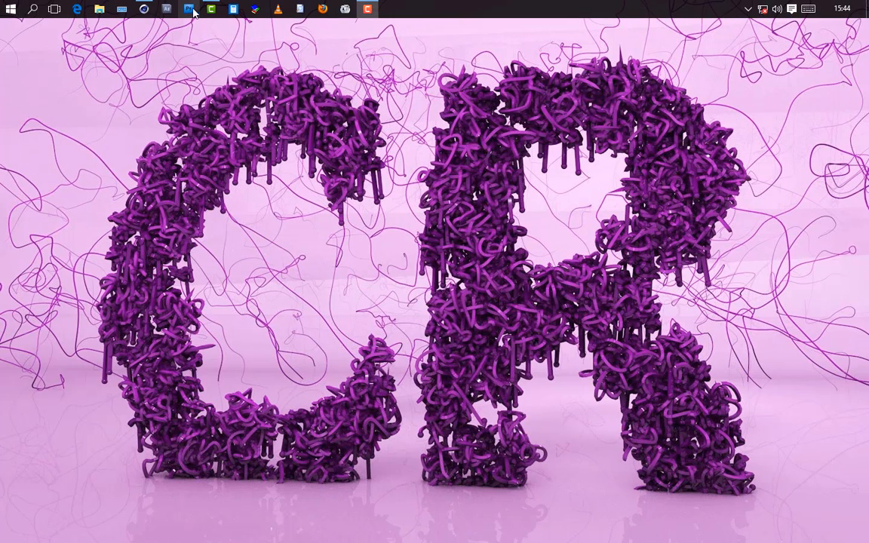
{"action": "left_click", "coordinate": [146, 7]}
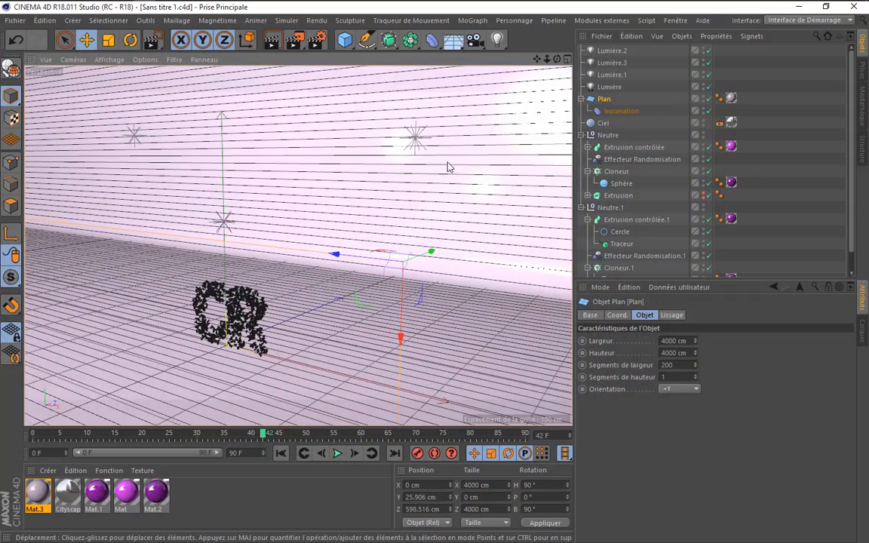
Add a torus primitive to the scene
{"action": "middle_click_drag", "start_coordinate": [415, 100], "coordinate": [438, 71], "text": "alt"}
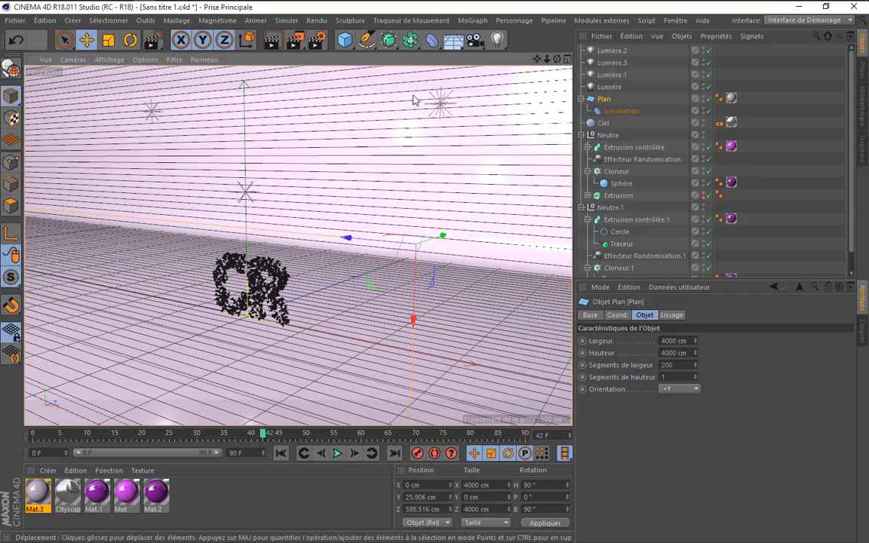
{"action": "left_click", "coordinate": [345, 39]}
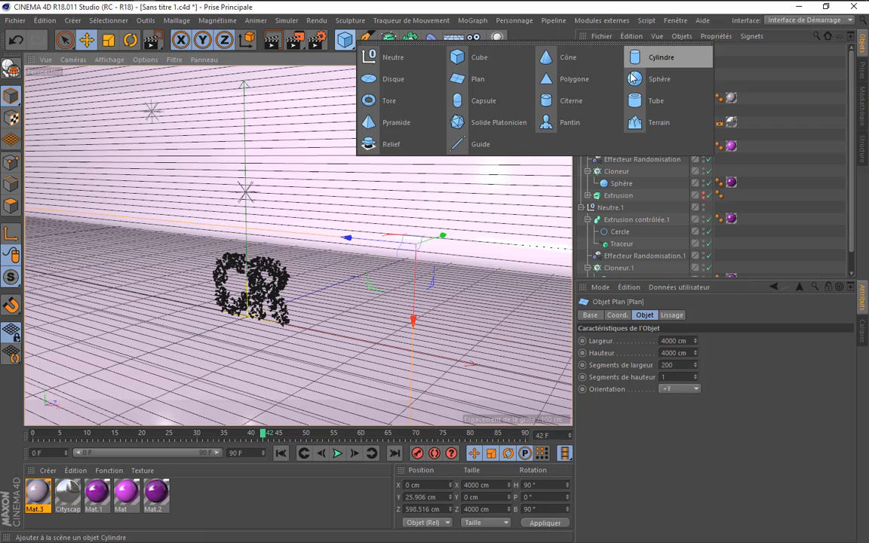
{"action": "left_click", "coordinate": [387, 104]}
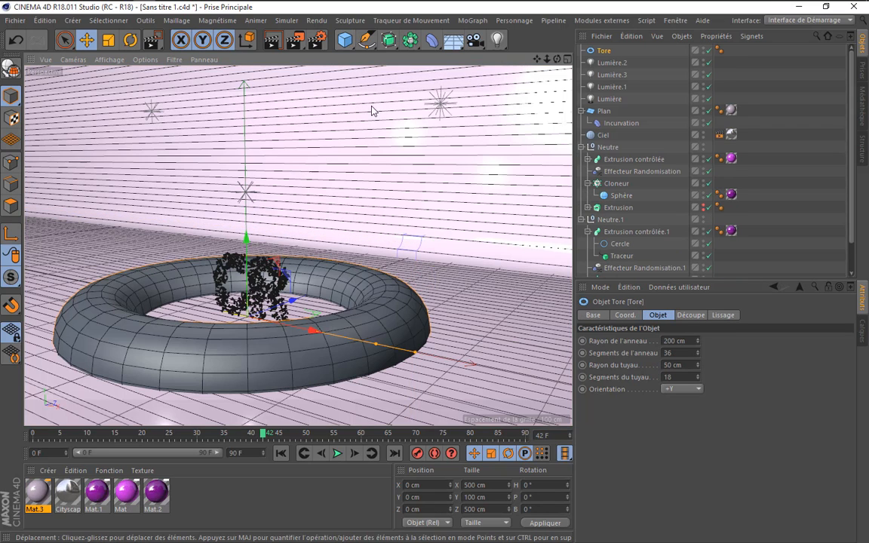
Set the torus's ring radius to 600 cm and its pipe radius to 100 cm
{"action": "left_click_drag", "start_coordinate": [668, 341], "coordinate": [663, 341]}
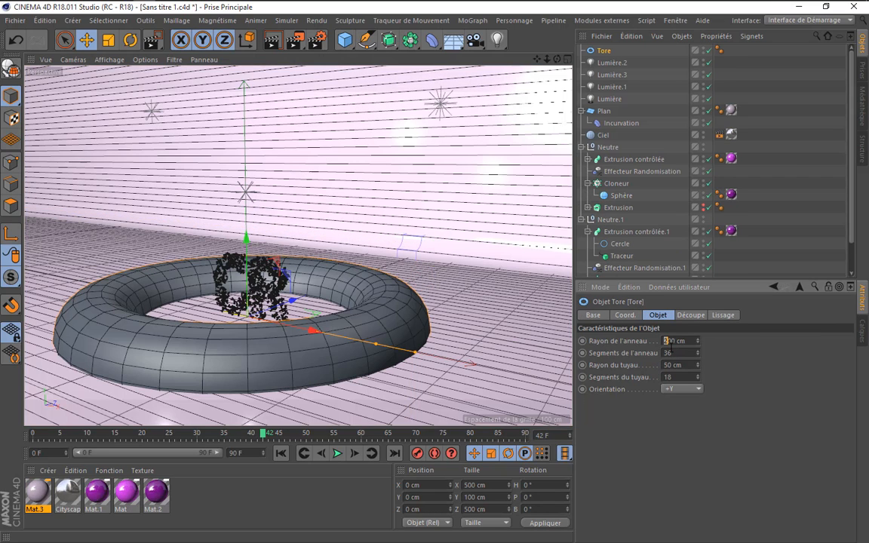
{"action": "type", "text": "3"}
{"action": "key", "text": "Return"}
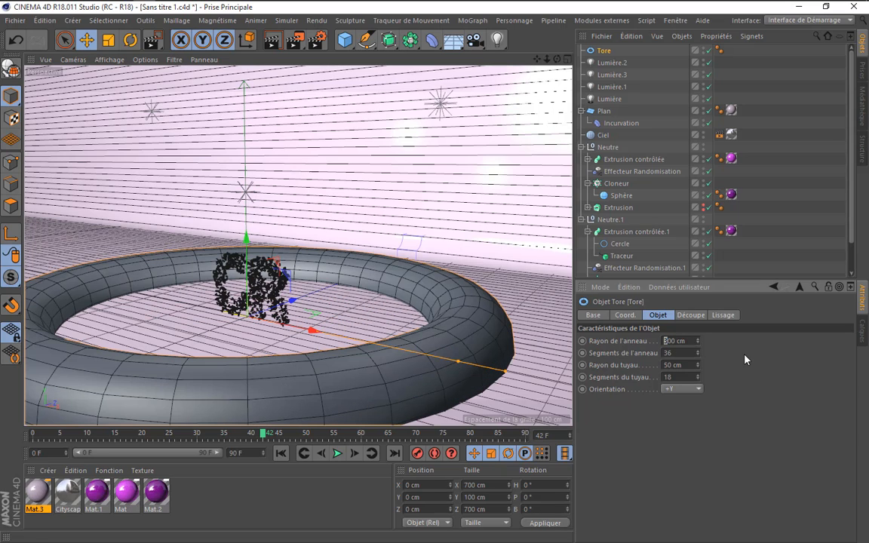
{"action": "type", "text": "6"}
{"action": "key", "text": "Return"}
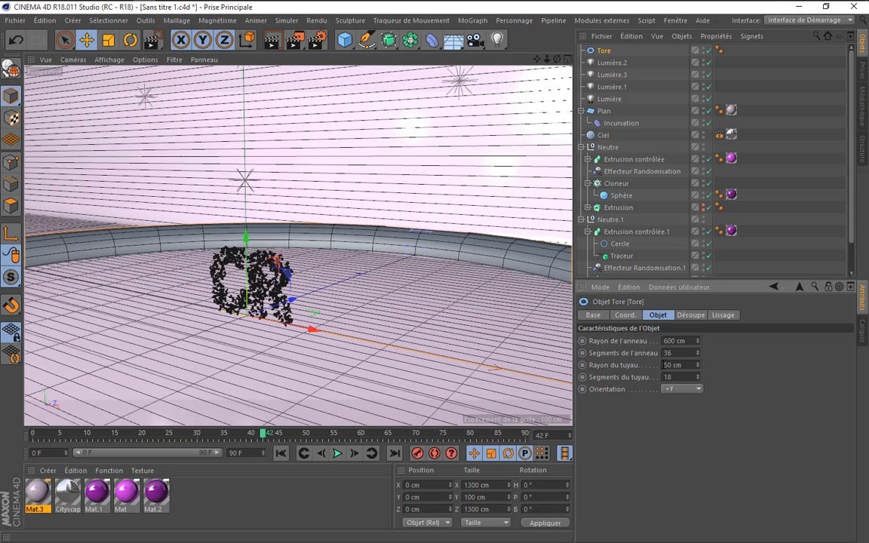
{"action": "left_click_drag", "start_coordinate": [669, 365], "coordinate": [665, 365]}
{"action": "key", "text": "Return"}
{"action": "left_click_drag", "start_coordinate": [668, 365], "coordinate": [663, 366]}
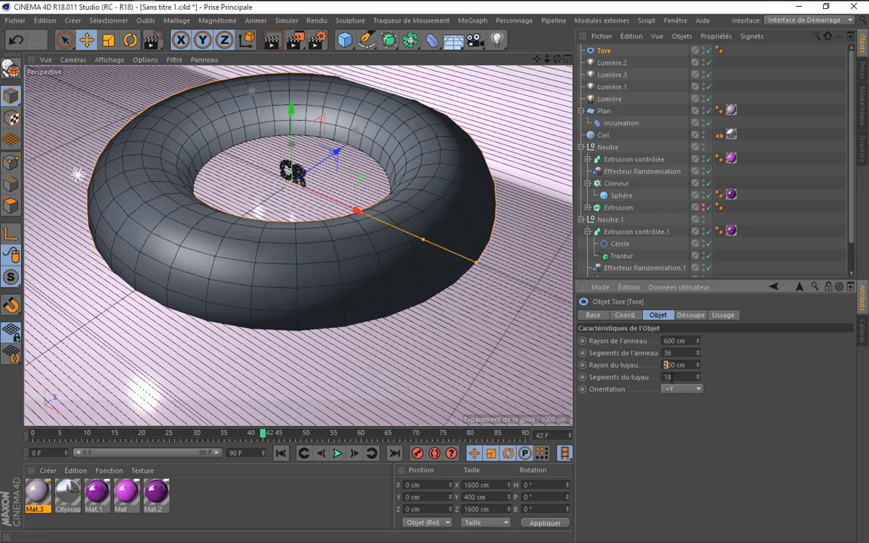
{"action": "type", "text": "1"}
{"action": "key", "text": "Return"}
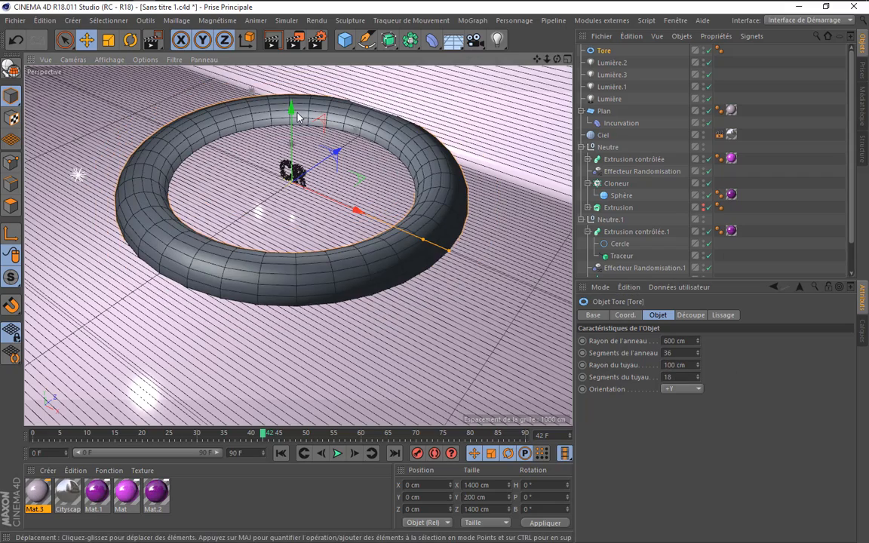
Move the Plan backdrop farther back along Z to about 841 cm, clear of the torus
{"action": "left_click", "coordinate": [603, 111]}
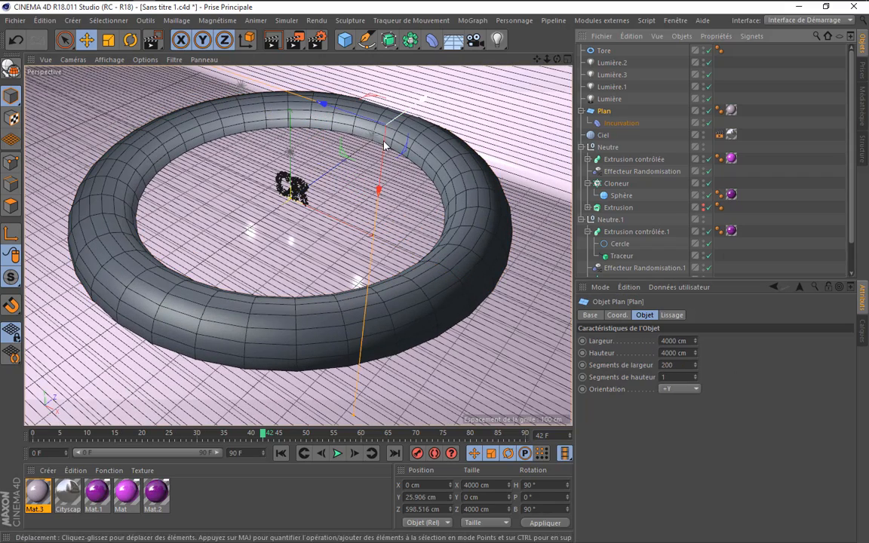
{"action": "left_click_drag", "start_coordinate": [427, 99], "coordinate": [455, 79]}
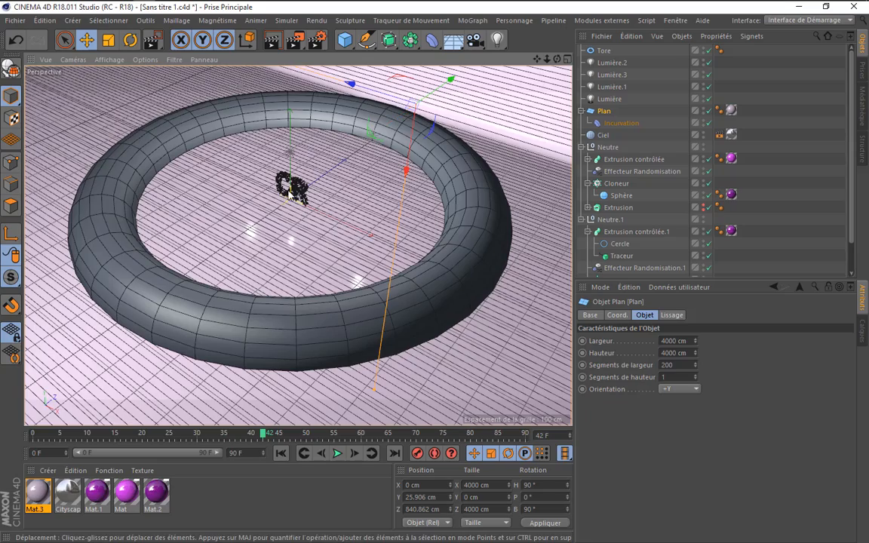
{"action": "scroll", "coordinate": [304, 185], "scroll_direction": "up", "scroll_amount": 3}
{"action": "scroll", "coordinate": [304, 184], "scroll_direction": "up", "scroll_amount": 4}
Set the torus's ring radius to 550 cm and its pipe segments to 12, and save the scene
{"action": "left_click", "coordinate": [605, 51]}
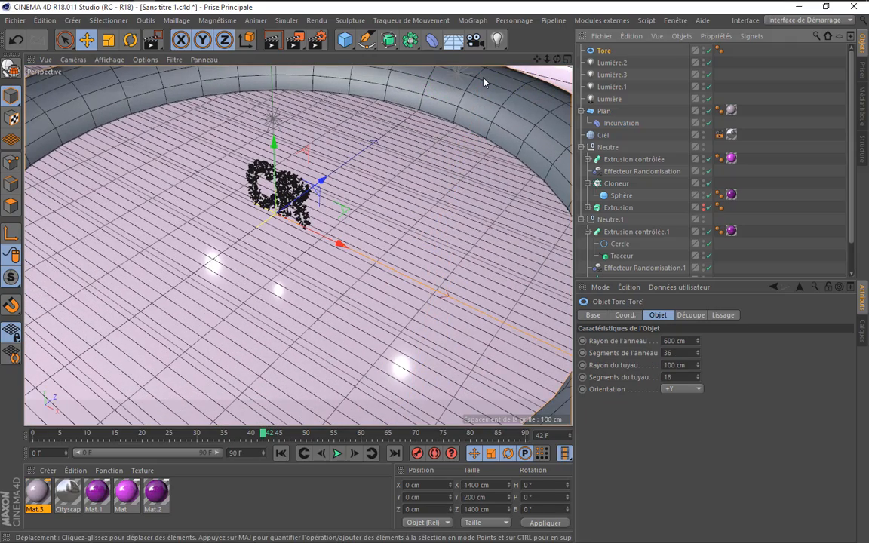
{"action": "left_click", "coordinate": [666, 341]}
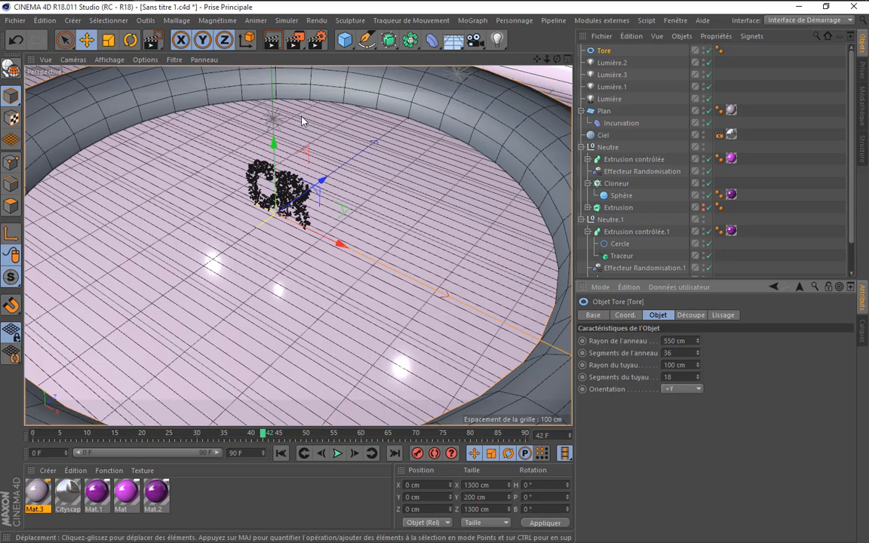
{"action": "key", "text": "ctrl+s"}
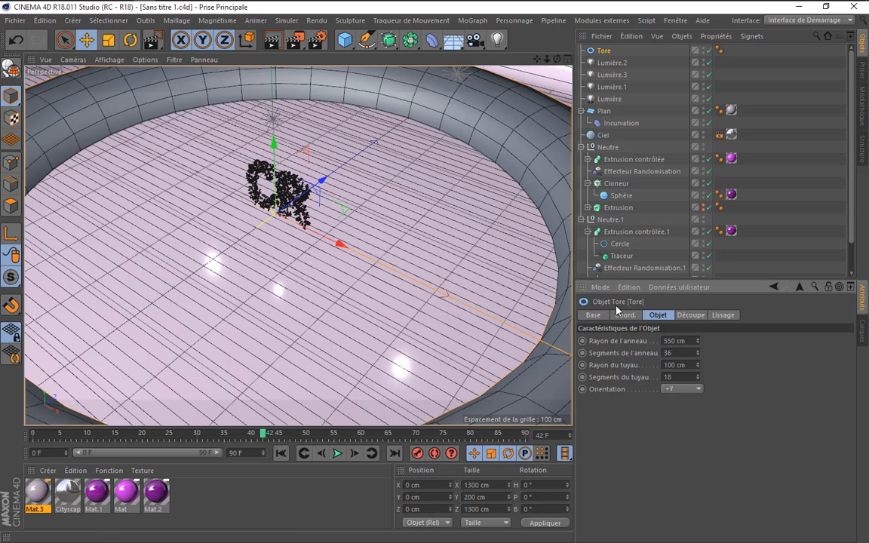
{"action": "double_click", "coordinate": [683, 378]}
{"action": "type", "text": "12"}
{"action": "key", "text": "Return"}
{"action": "left_click_drag", "start_coordinate": [447, 104], "coordinate": [445, 128], "text": "alt"}
{"action": "key", "text": "ctrl+s"}
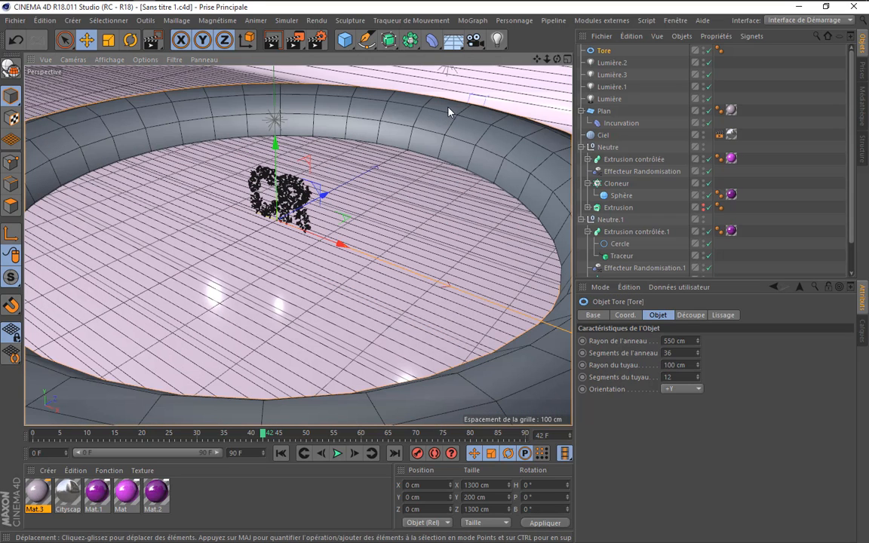
Add a MoGraph Cloner to the scene and collapse the Neutre and Neutre.1 groups in the object hierarchy
{"action": "left_click", "coordinate": [472, 20]}
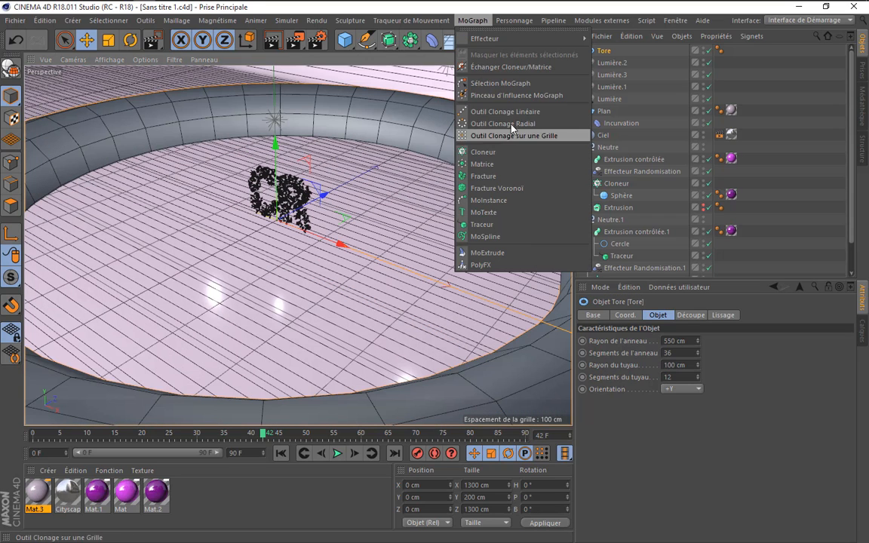
{"action": "left_click", "coordinate": [464, 151]}
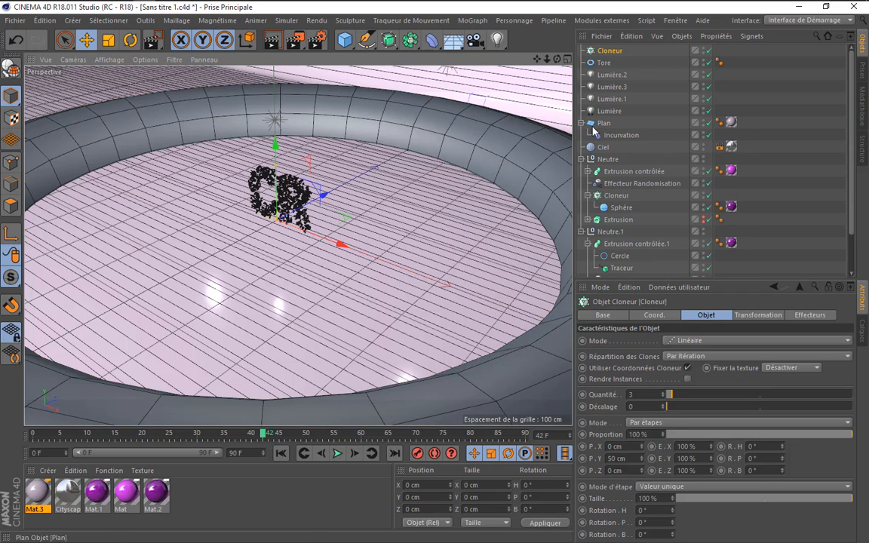
{"action": "left_click", "coordinate": [582, 159]}
{"action": "left_click", "coordinate": [582, 171]}
{"action": "left_click", "coordinate": [602, 222]}
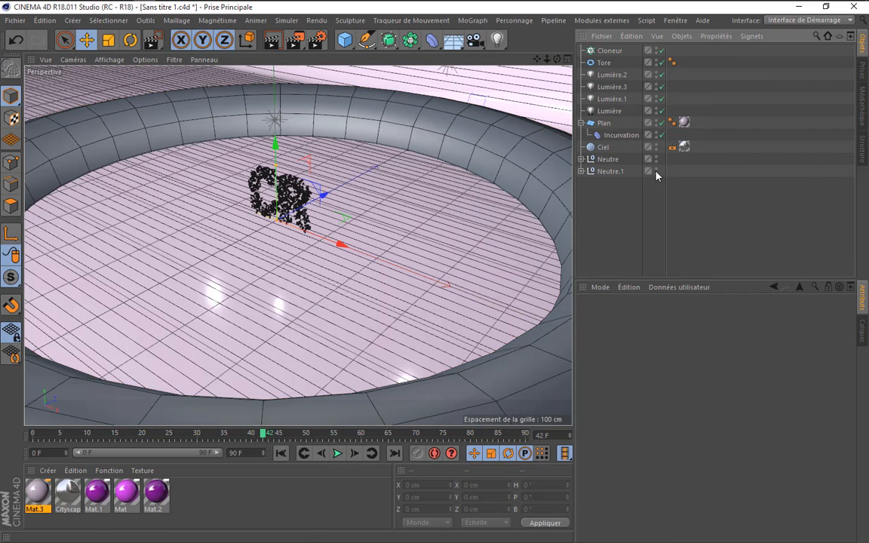
Switch the new Cloner to Object mode and assign the torus (Tore) as the object to clone onto
{"action": "left_click", "coordinate": [608, 50]}
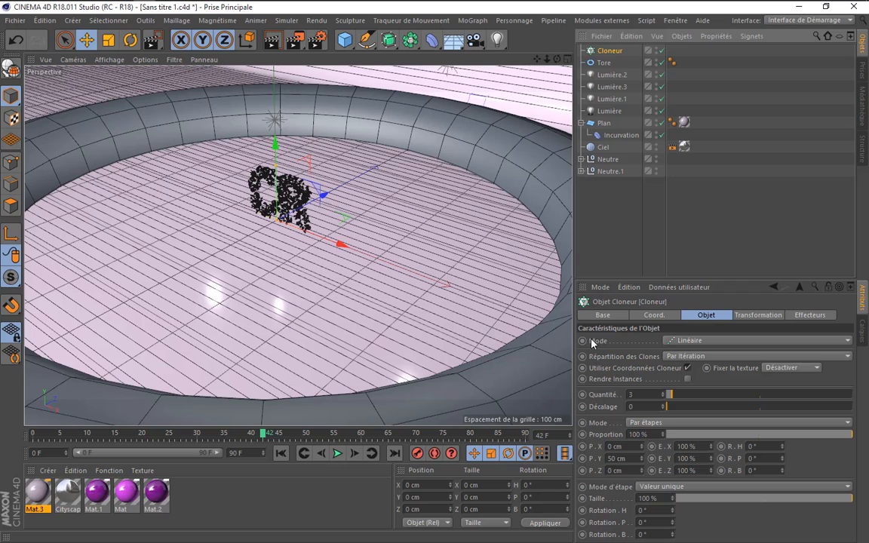
{"action": "left_click", "coordinate": [696, 341]}
{"action": "left_click", "coordinate": [706, 335]}
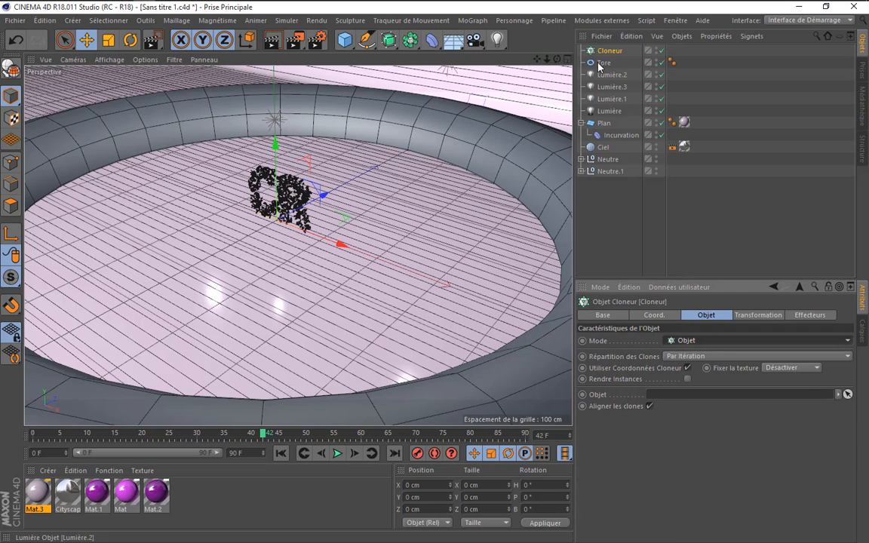
{"action": "left_click_drag", "start_coordinate": [602, 63], "coordinate": [608, 67]}
{"action": "left_click_drag", "start_coordinate": [688, 400], "coordinate": [691, 395]}
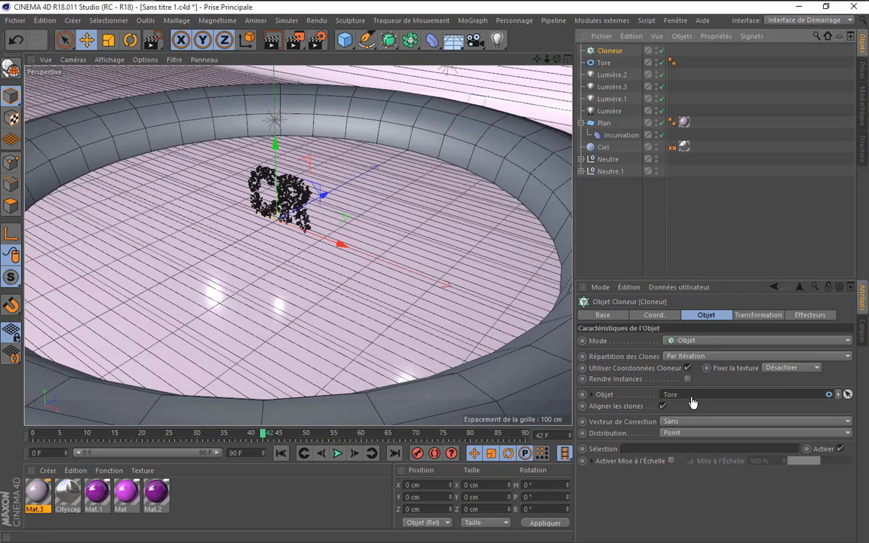
{"action": "left_click", "coordinate": [605, 63]}
{"action": "left_click", "coordinate": [611, 51]}
Add a sphere with a 0.8 cm radius and 5 segments, positioned at about Y 87 cm and Z -161 cm
{"action": "left_click", "coordinate": [345, 40]}
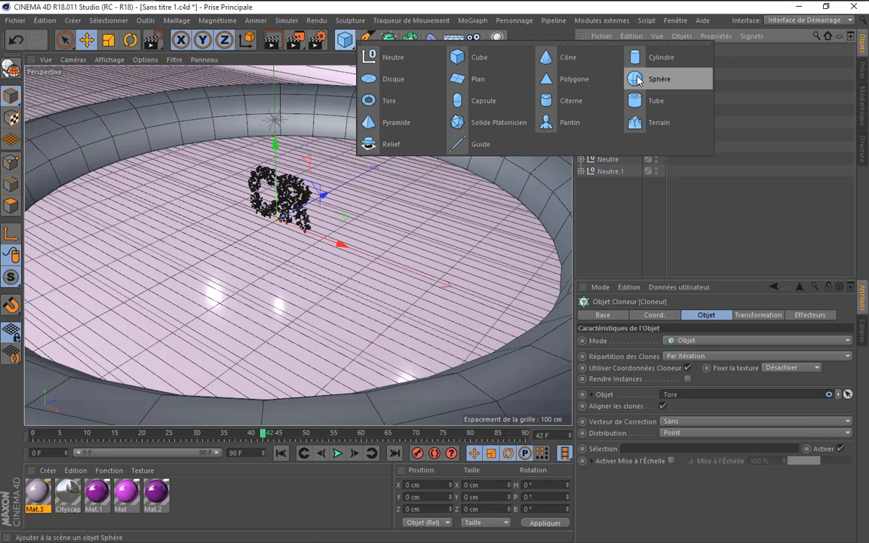
{"action": "left_click", "coordinate": [638, 78]}
{"action": "left_click", "coordinate": [653, 341]}
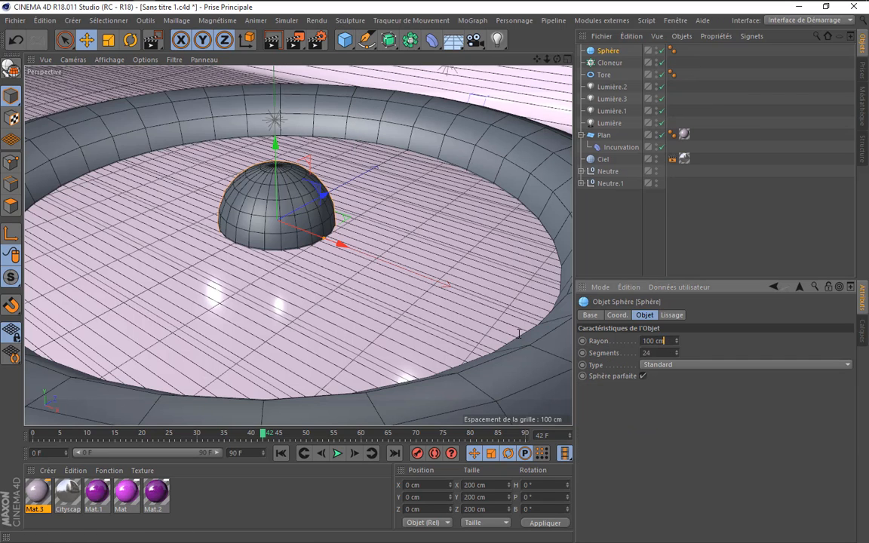
{"action": "type", "text": "1"}
{"action": "key", "text": "Return"}
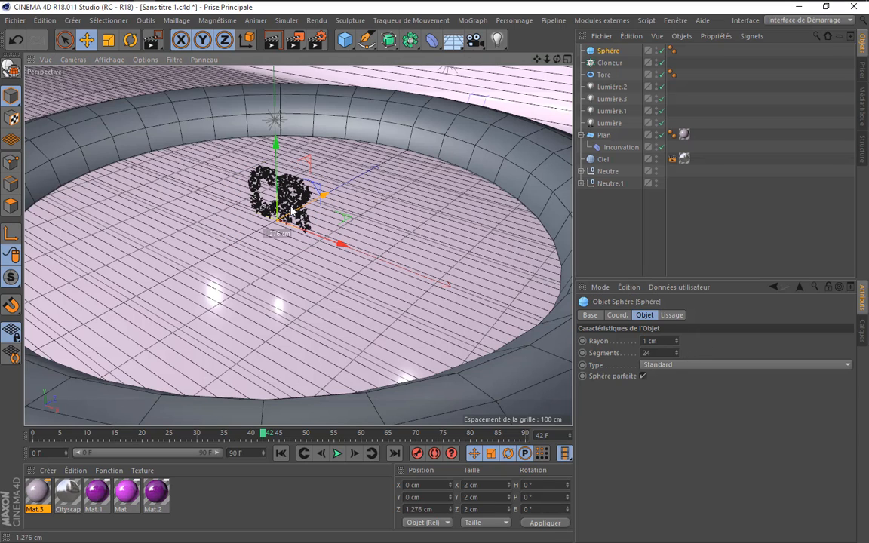
{"action": "left_click_drag", "start_coordinate": [323, 194], "coordinate": [199, 159]}
{"action": "left_click_drag", "start_coordinate": [659, 341], "coordinate": [526, 336]}
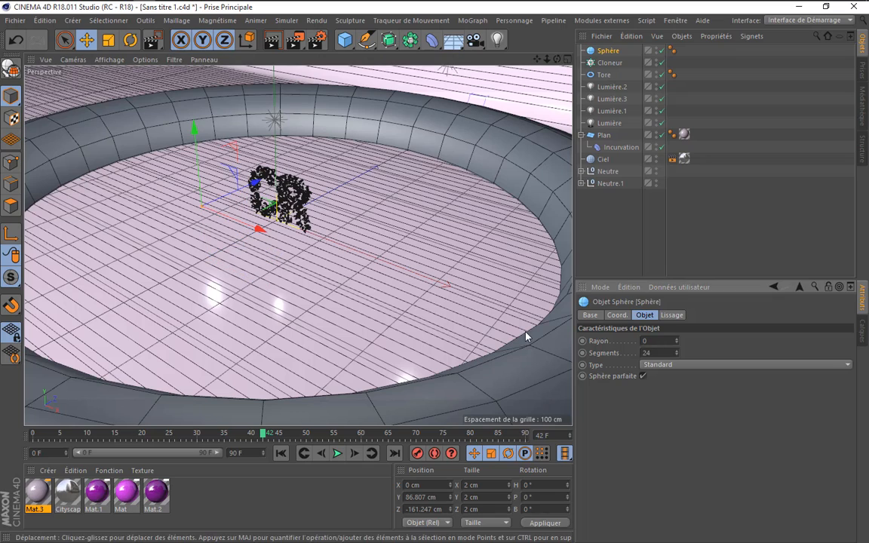
{"action": "type", "text": "0.8"}
{"action": "key", "text": "Return"}
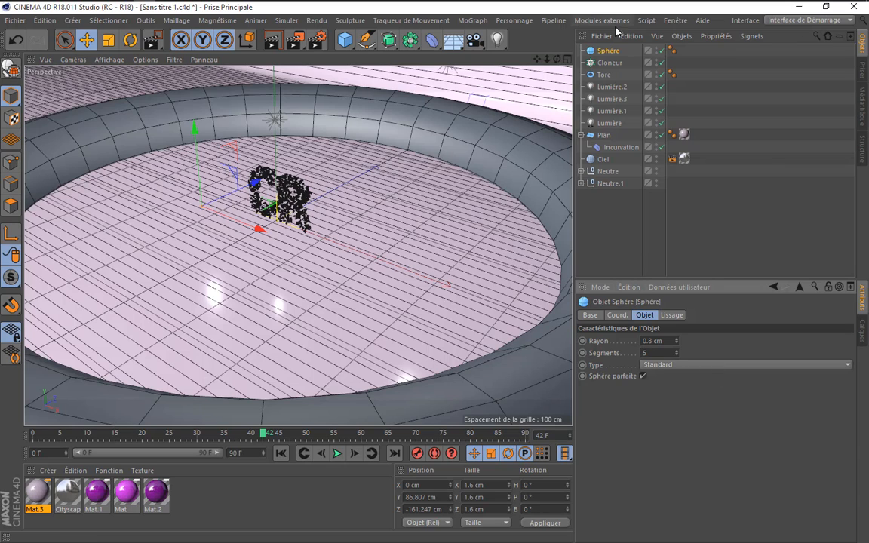
Nest the small sphere under the new Cloner and briefly play the animation
{"action": "left_click_drag", "start_coordinate": [612, 51], "coordinate": [619, 65]}
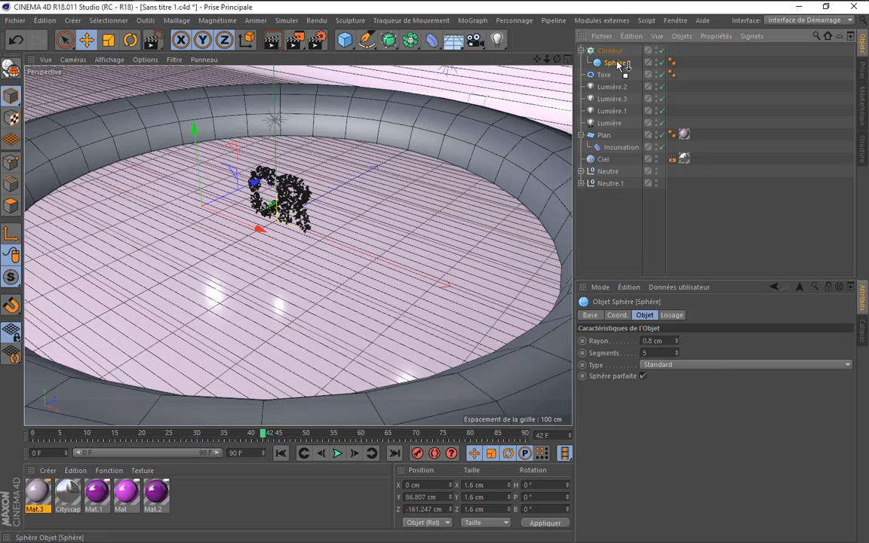
{"action": "left_click", "coordinate": [337, 453]}
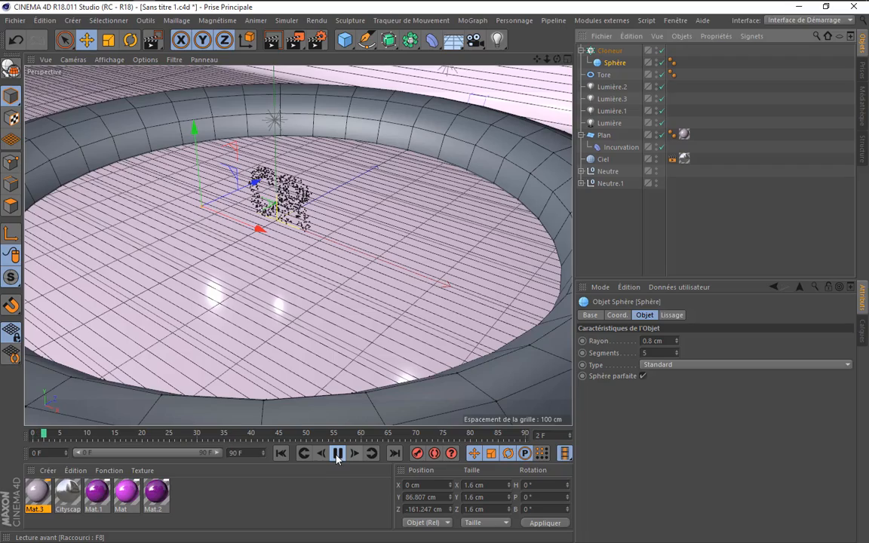
{"action": "left_click", "coordinate": [337, 453]}
Hide the torus in both the viewport and the render so only its clones remain
{"action": "left_click_drag", "start_coordinate": [547, 58], "coordinate": [476, 60]}
{"action": "scroll", "coordinate": [306, 261], "scroll_direction": "up", "scroll_amount": 2}
{"action": "scroll", "coordinate": [306, 261], "scroll_direction": "up", "scroll_amount": 6}
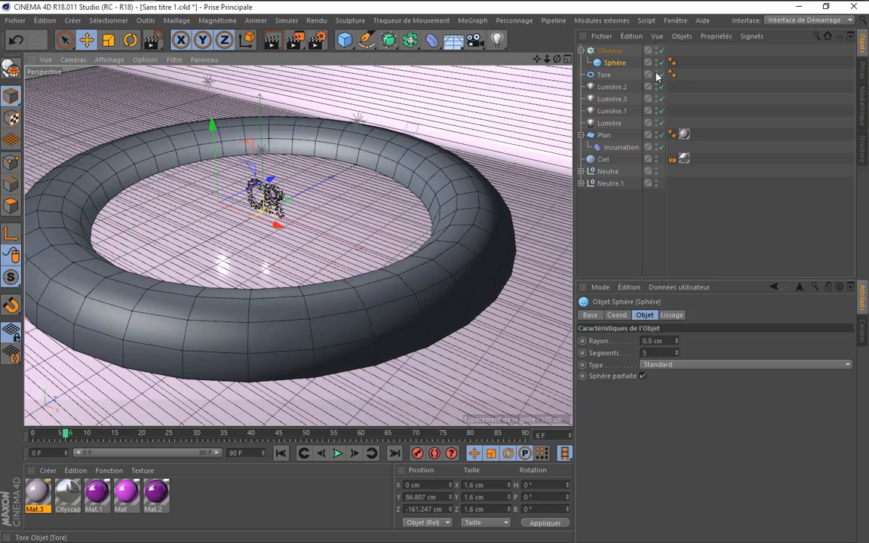
{"action": "left_click", "coordinate": [657, 72]}
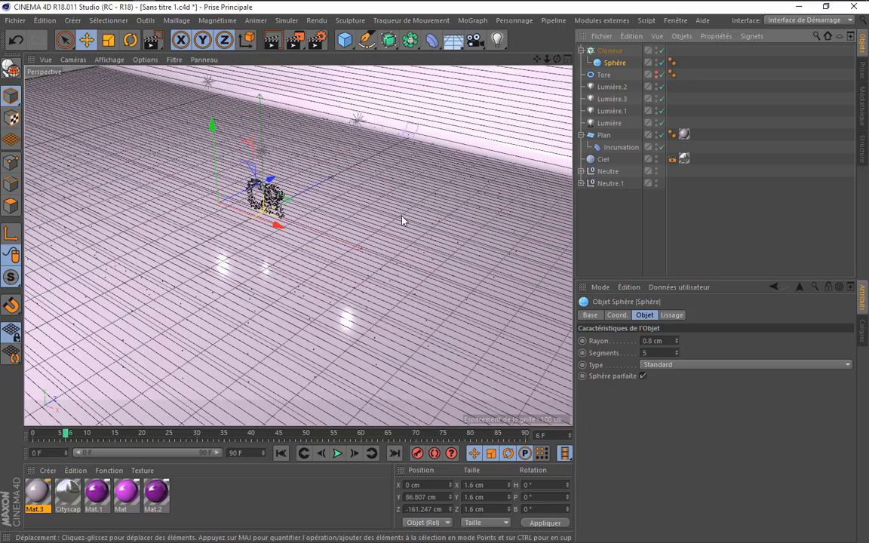
Test-render the perspective view with a closer look at the scattered small spheres
{"action": "scroll", "coordinate": [376, 221], "scroll_direction": "up", "scroll_amount": 1}
{"action": "left_click_drag", "start_coordinate": [557, 59], "coordinate": [557, 59]}
{"action": "scroll", "coordinate": [459, 197], "scroll_direction": "up", "scroll_amount": 2}
{"action": "scroll", "coordinate": [322, 392], "scroll_direction": "up", "scroll_amount": 1}
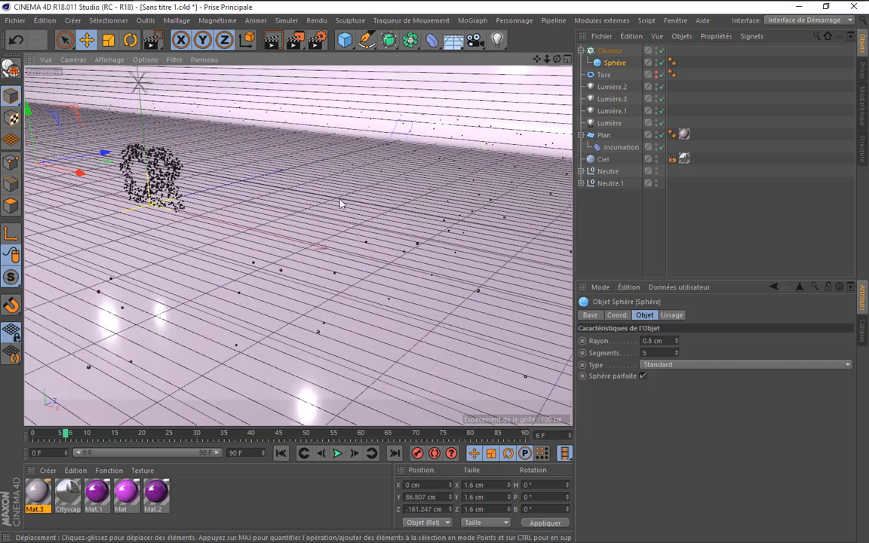
{"action": "left_click", "coordinate": [273, 42]}
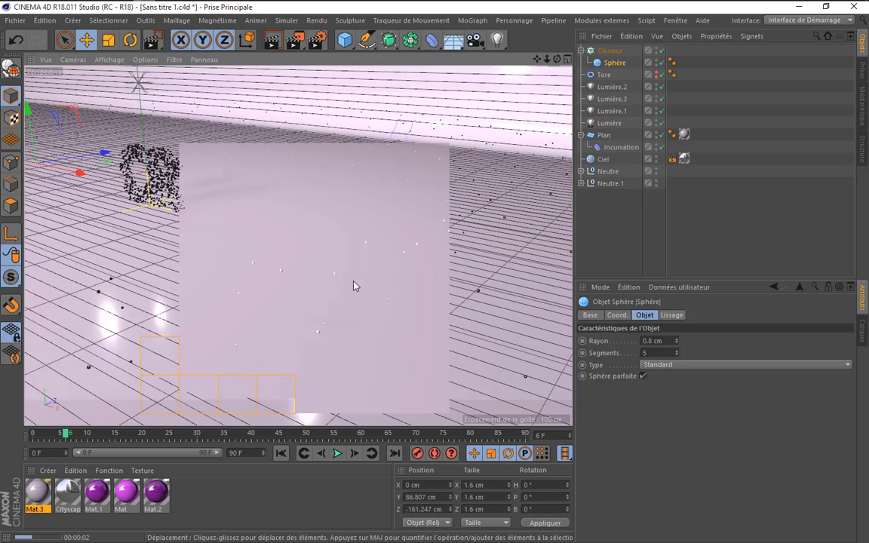
{"action": "left_click", "coordinate": [638, 254]}
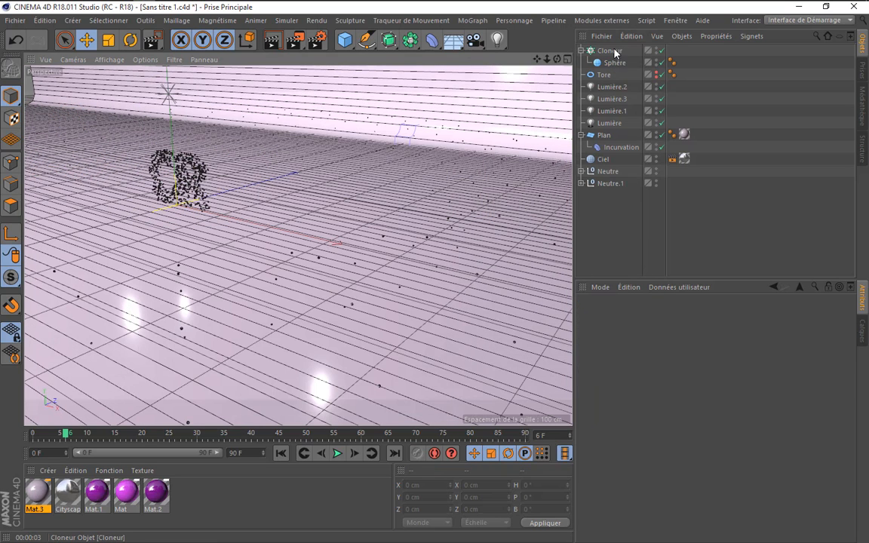
Set the Cloner's distribution to Surface with a quantity of 1200 clones
{"action": "left_click", "coordinate": [609, 51]}
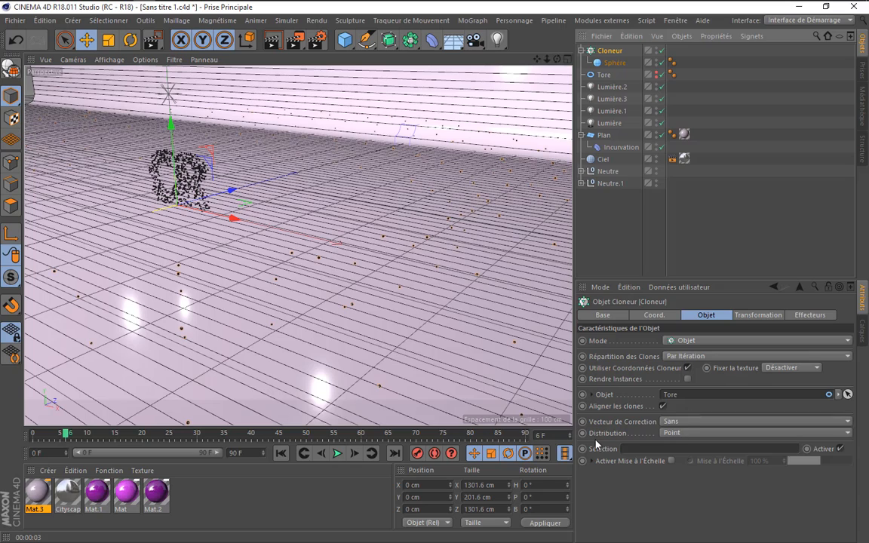
{"action": "left_click", "coordinate": [681, 433]}
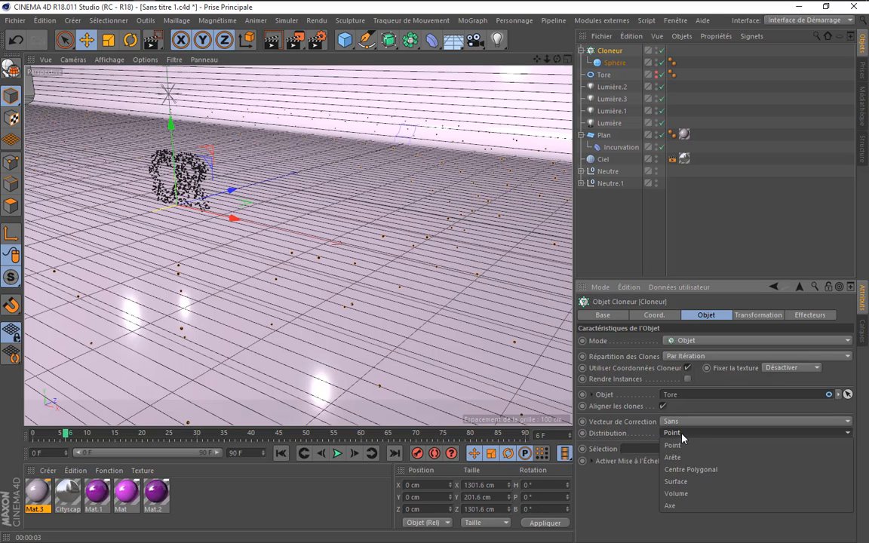
{"action": "left_click", "coordinate": [680, 483]}
{"action": "left_click_drag", "start_coordinate": [672, 490], "coordinate": [852, 489]}
{"action": "left_click_drag", "start_coordinate": [470, 478], "coordinate": [598, 498]}
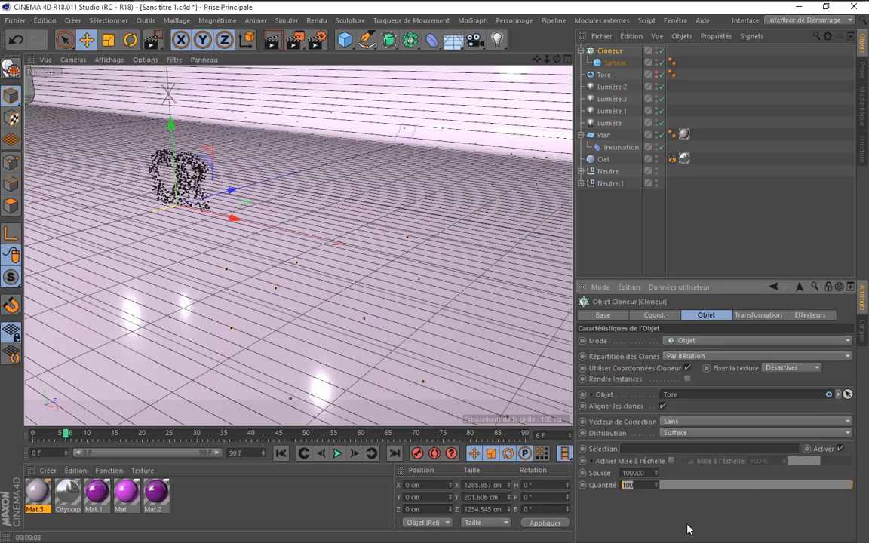
{"action": "type", "text": "80"}
{"action": "key", "text": "Return"}
{"action": "type", "text": "1200"}
{"action": "key", "text": "Return"}
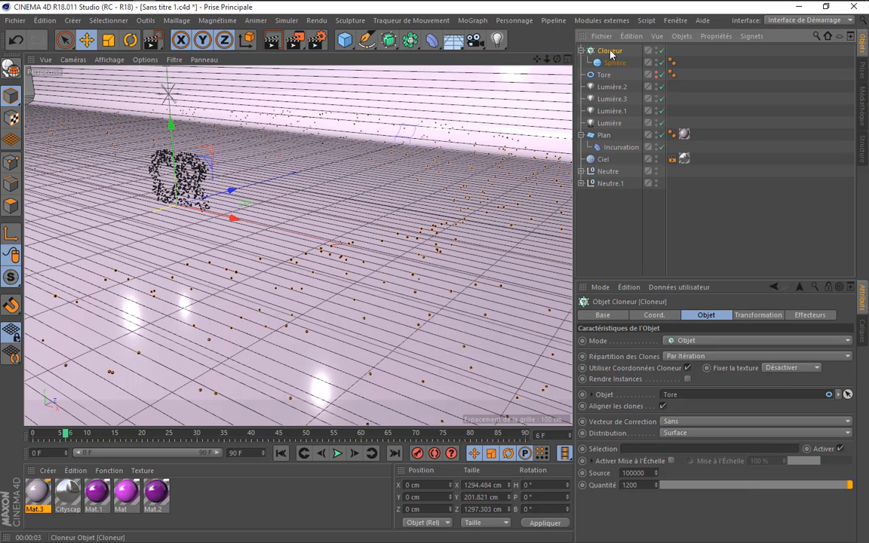
Add a Random effector (Effecteur Randomisation) to the selected Cloner of small spheres
{"action": "left_click", "coordinate": [473, 21]}
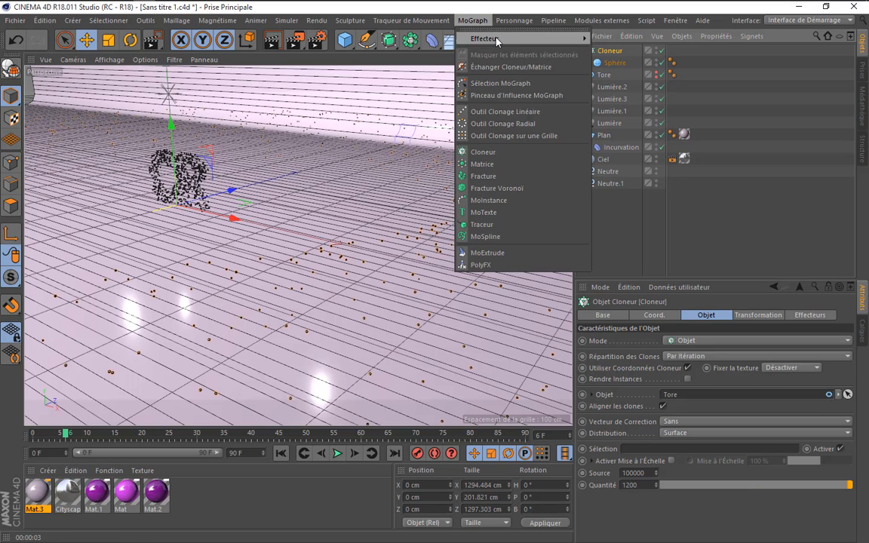
{"action": "mouse_move", "coordinate": [487, 38]}
{"action": "left_click", "coordinate": [641, 143]}
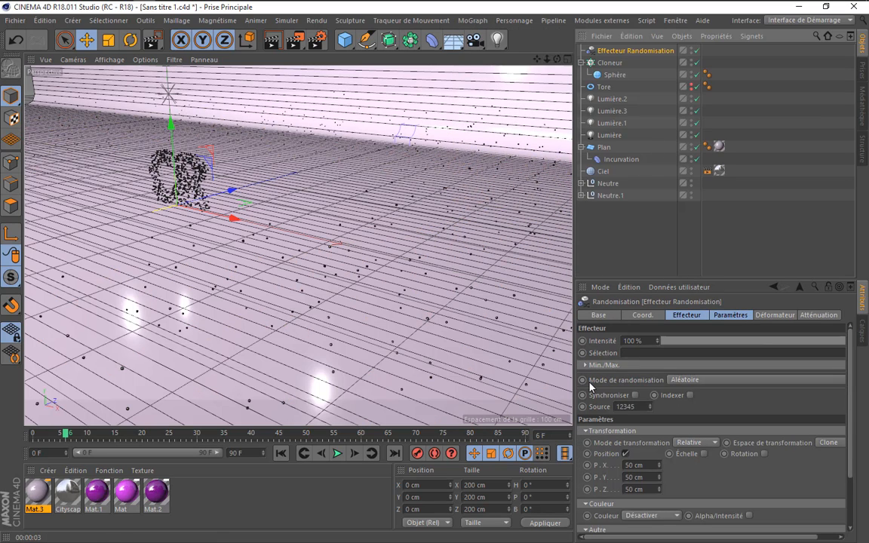
Set the Random effector's randomization mode to Turbulence and preview the spheres' motion briefly
{"action": "left_click", "coordinate": [700, 381]}
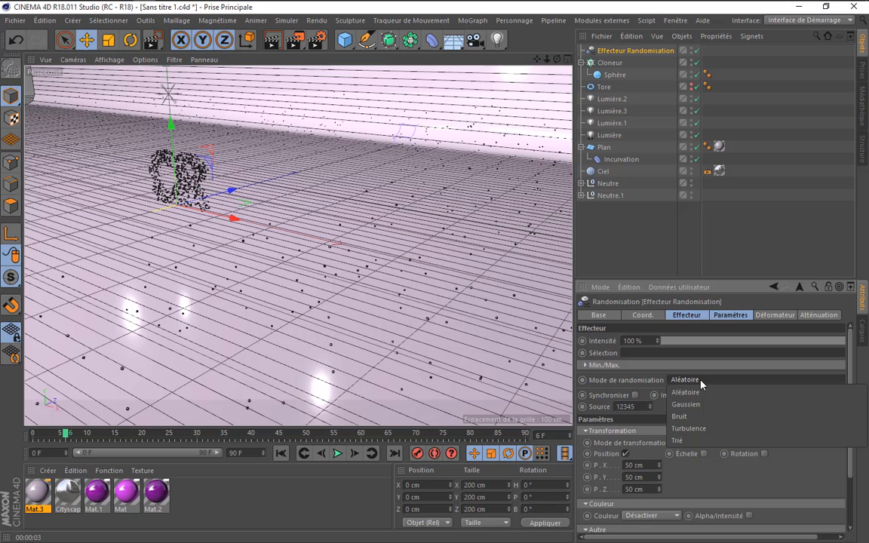
{"action": "left_click", "coordinate": [687, 428]}
{"action": "left_click", "coordinate": [335, 453]}
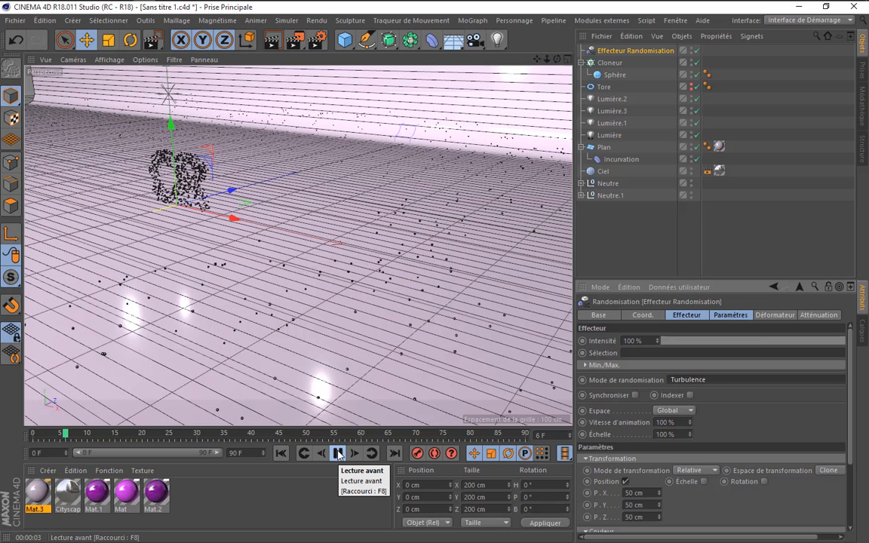
{"action": "left_click", "coordinate": [338, 453]}
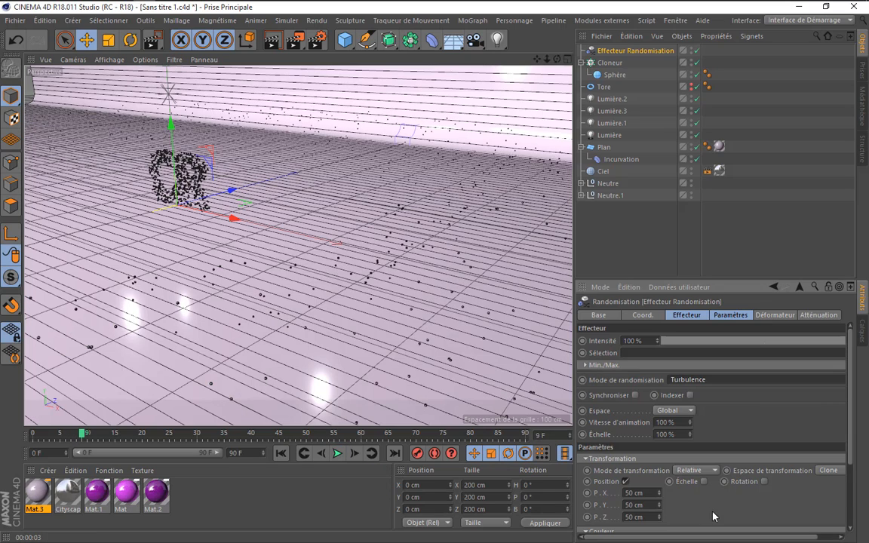
Enable rotation in the Random effector with R.H 123°, R.P 799° and R.B 42°
{"action": "scroll", "coordinate": [788, 489], "scroll_direction": "down", "scroll_amount": 3}
{"action": "left_click", "coordinate": [764, 409]}
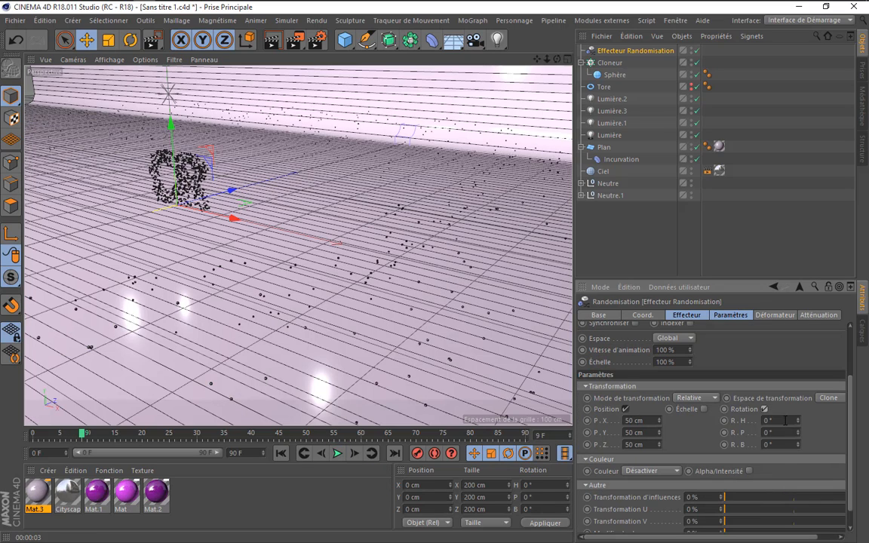
{"action": "type", "text": "13"}
Set the Random effector's position variation to X 200 cm, Y 100 cm and Z 250 cm, and preview the animation
{"action": "type", "text": "200"}
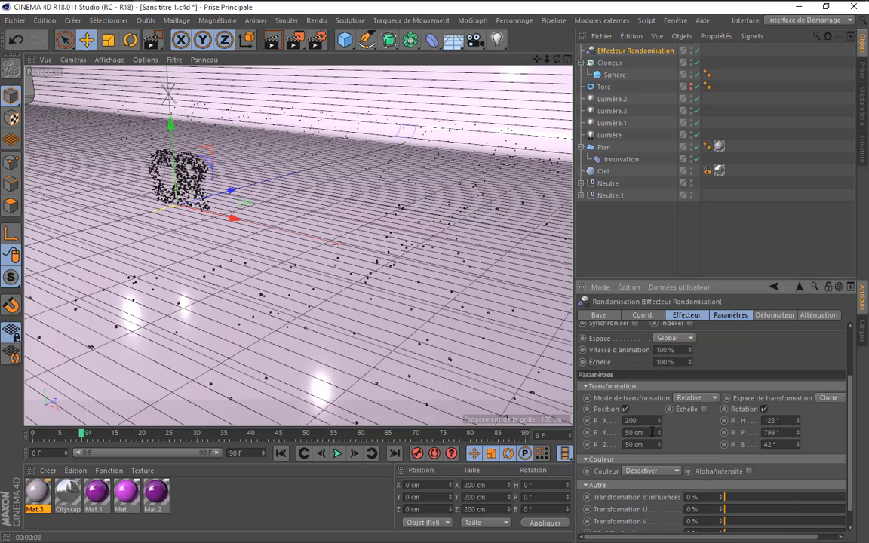
{"action": "key", "text": "Tab"}
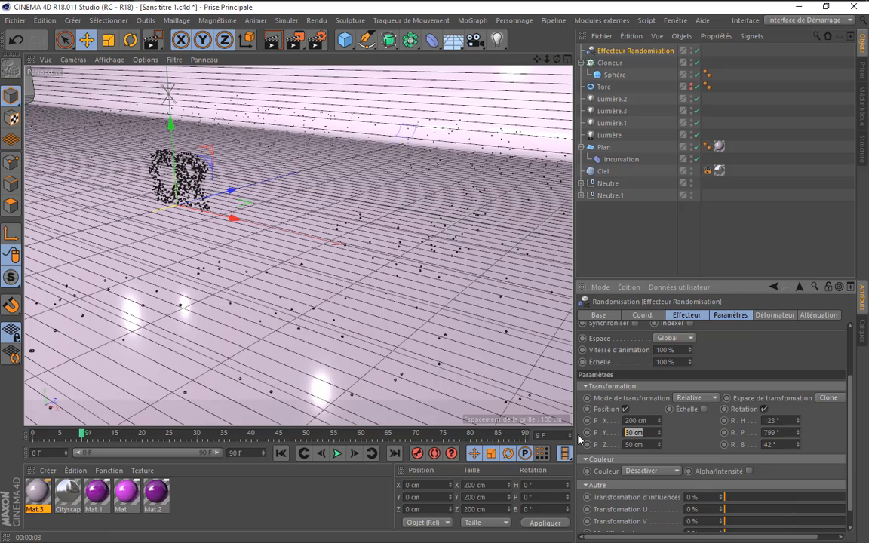
{"action": "type", "text": "100"}
{"action": "double_click", "coordinate": [640, 445]}
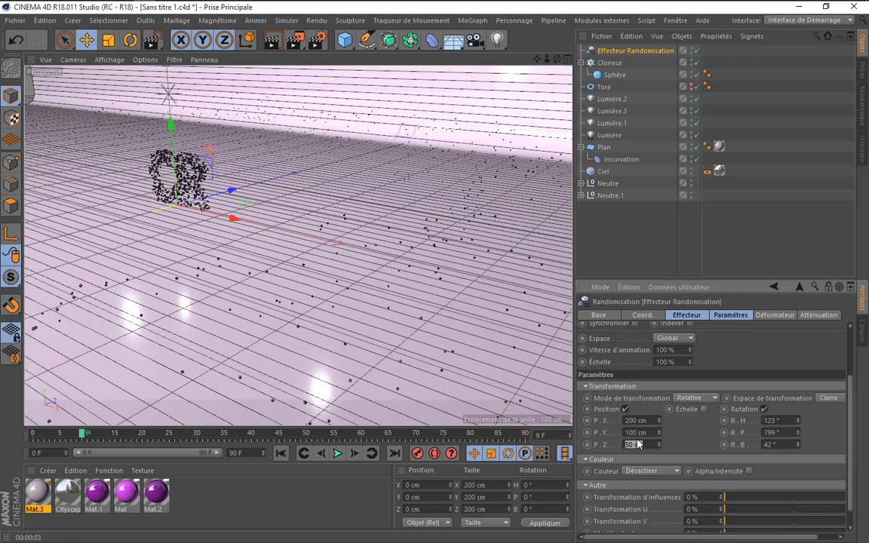
{"action": "type", "text": "250"}
{"action": "key", "text": "Return"}
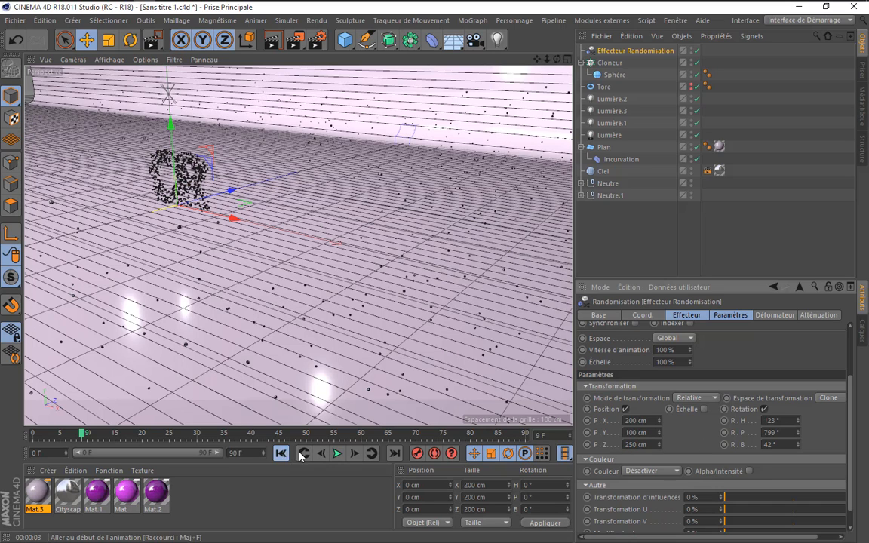
{"action": "left_click", "coordinate": [337, 453]}
{"action": "left_click", "coordinate": [337, 453]}
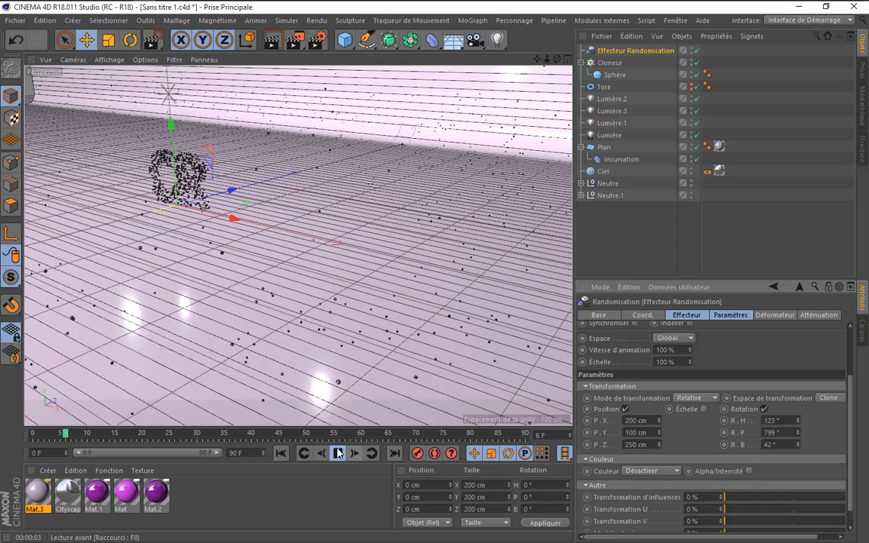
Add a MoGraph Tracer (Traceur) that references the Cloner of small spheres
{"action": "left_click_drag", "start_coordinate": [420, 175], "coordinate": [362, 189], "text": "alt"}
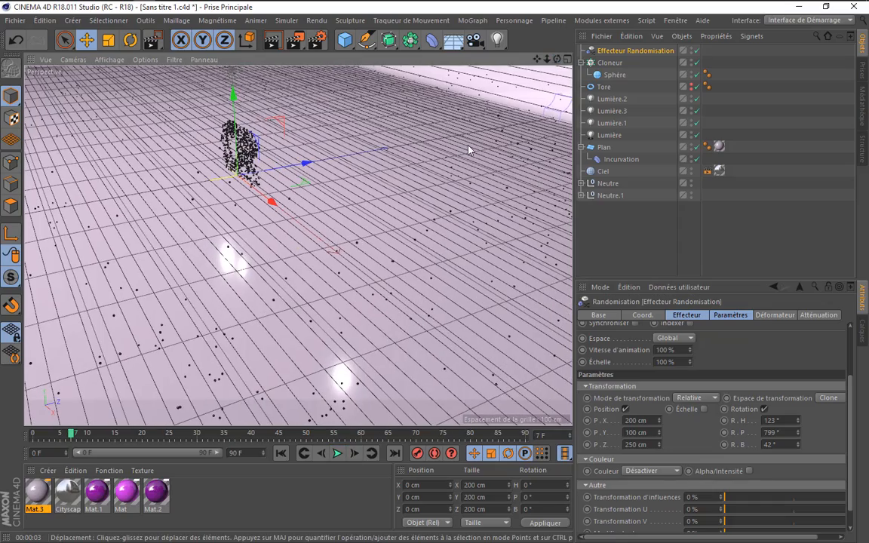
{"action": "left_click", "coordinate": [611, 63]}
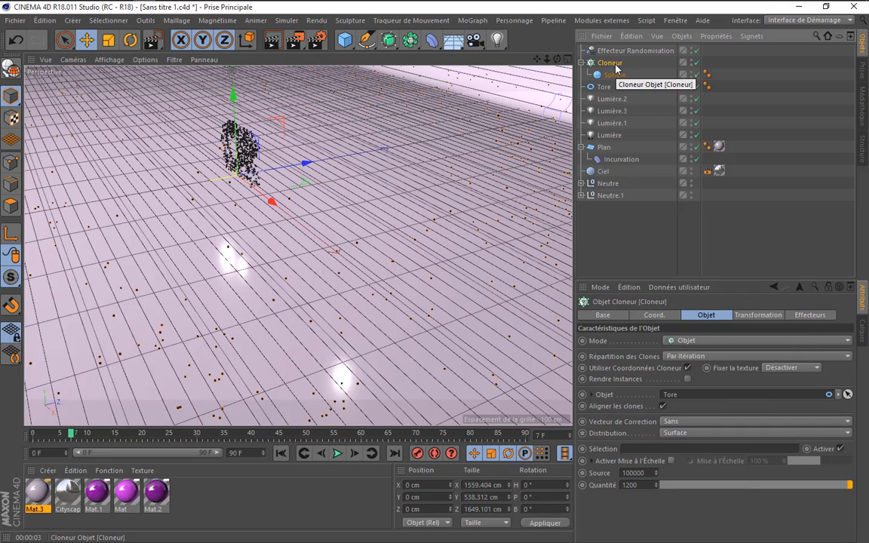
{"action": "left_click", "coordinate": [473, 20]}
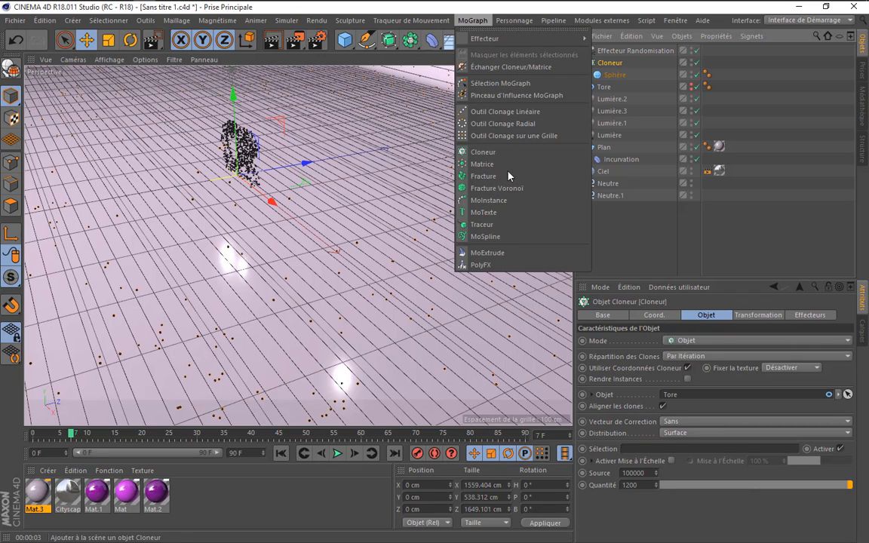
{"action": "left_click", "coordinate": [452, 208]}
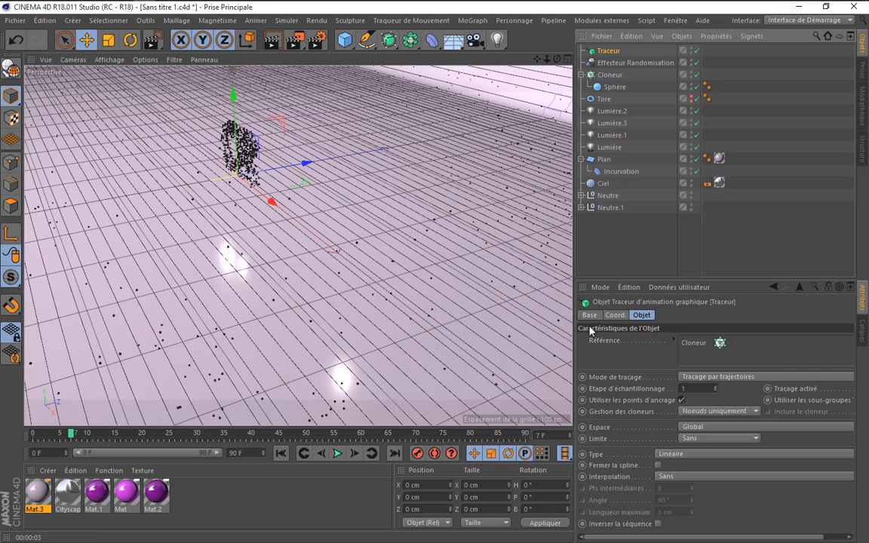
Play the animation briefly to generate the spheres' trails and test-render the perspective view
{"action": "left_click", "coordinate": [336, 454]}
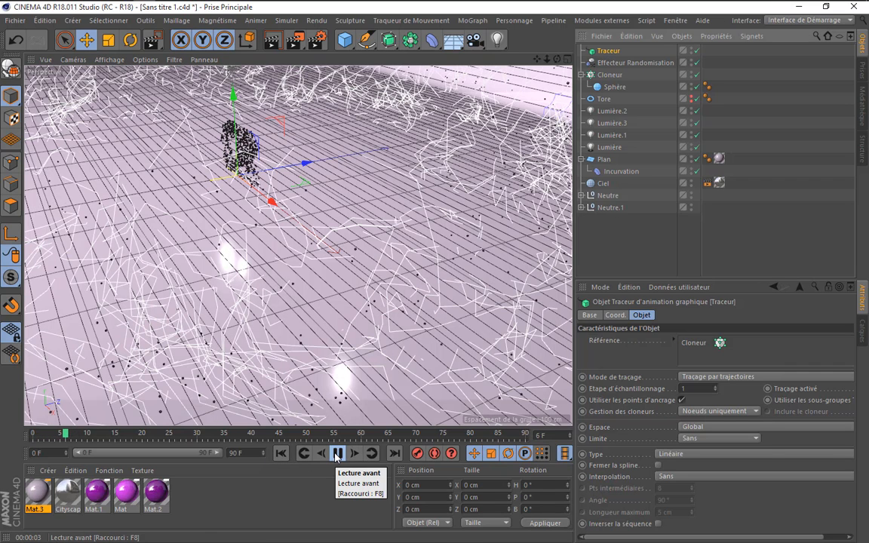
{"action": "left_click", "coordinate": [337, 453]}
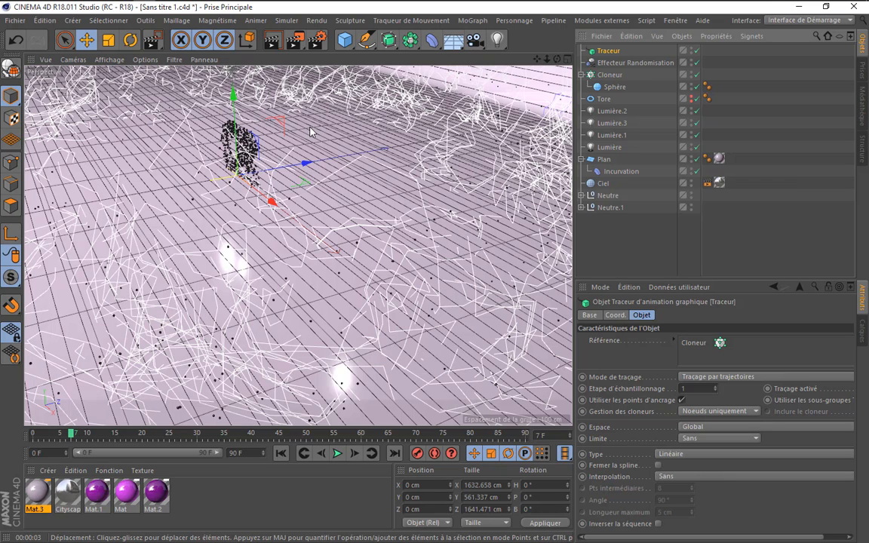
{"action": "left_click", "coordinate": [272, 39]}
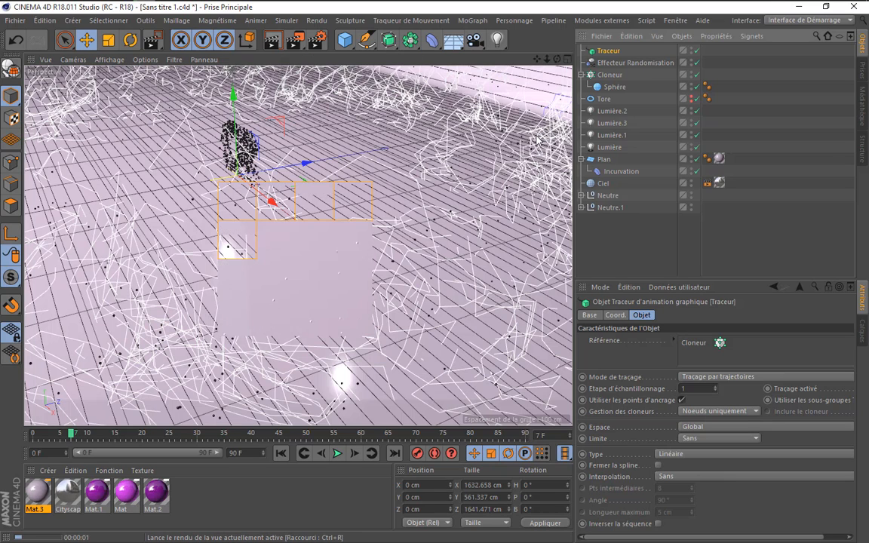
{"action": "left_click", "coordinate": [622, 236]}
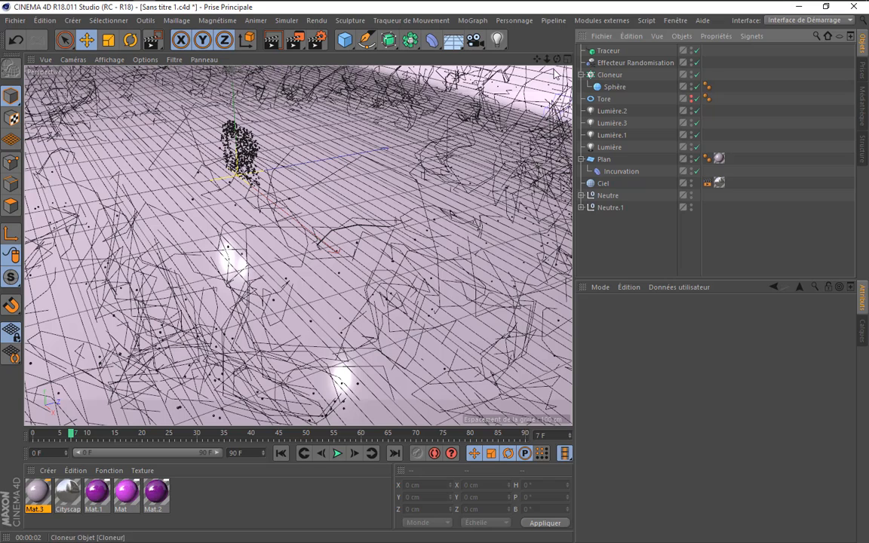
Add a Sweep object (Extrusion contrôlée) and nest the Tracer inside it
{"action": "left_click", "coordinate": [388, 40]}
{"action": "left_click", "coordinate": [441, 101]}
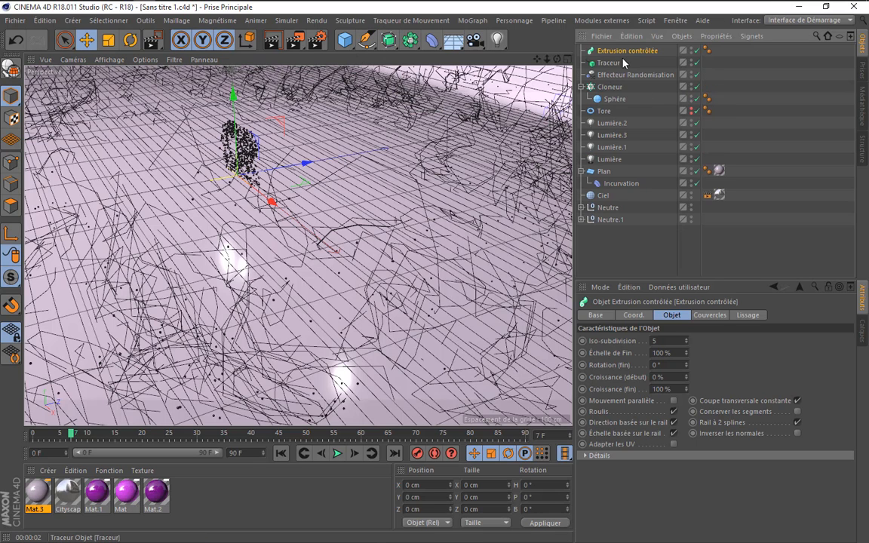
{"action": "left_click_drag", "start_coordinate": [623, 63], "coordinate": [628, 51]}
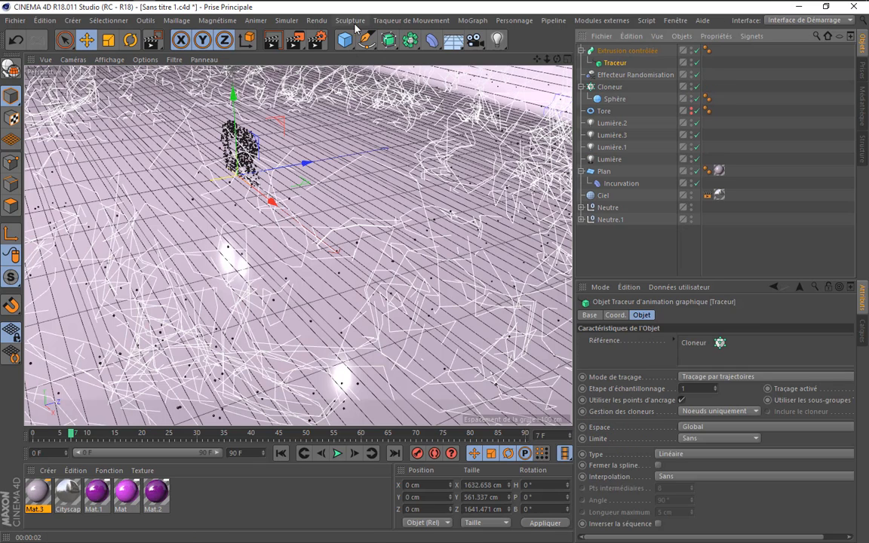
Create a circle spline with a 5 cm radius and nest it above the Tracer inside the Sweep object
{"action": "left_click", "coordinate": [366, 39]}
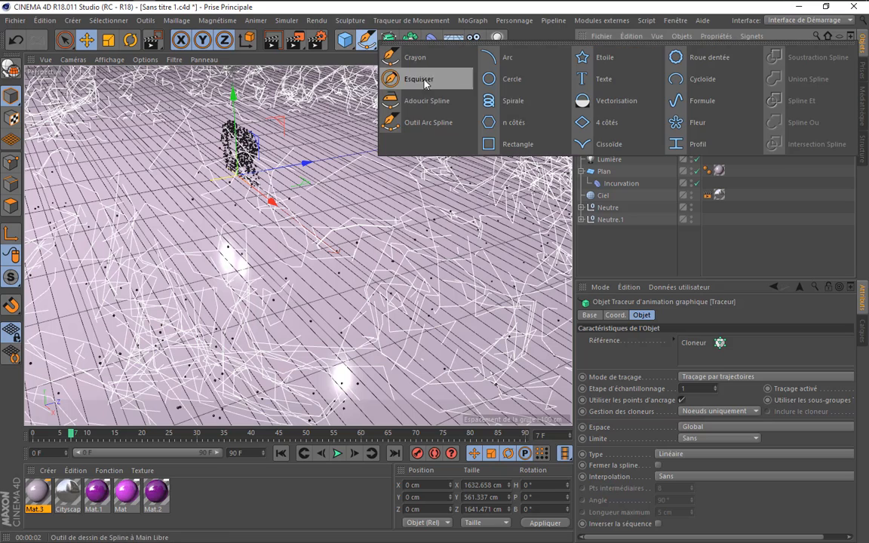
{"action": "left_click", "coordinate": [512, 80]}
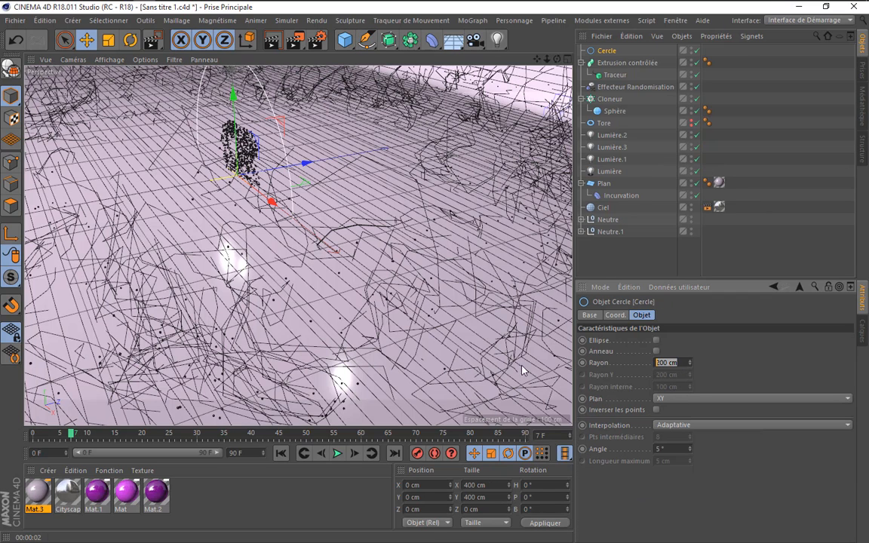
{"action": "left_click", "coordinate": [665, 363]}
{"action": "type", "text": "5"}
{"action": "key", "text": "Return"}
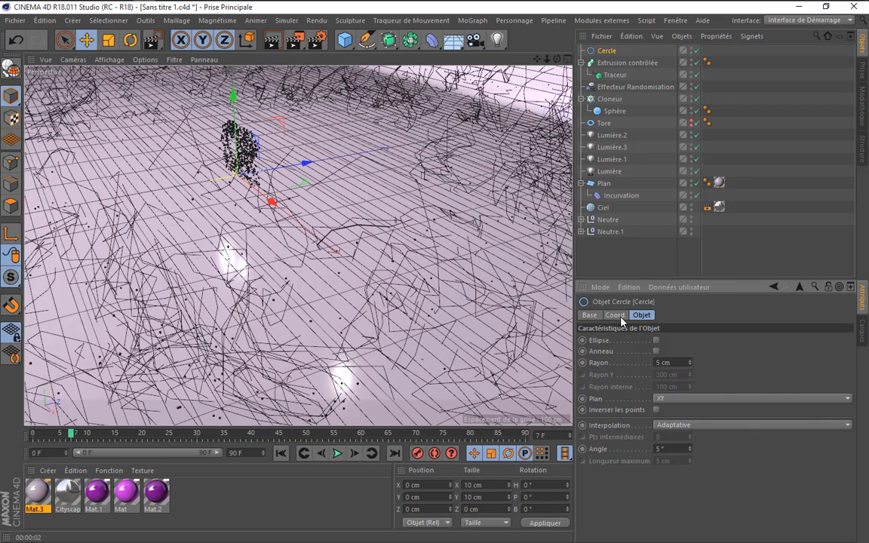
{"action": "left_click_drag", "start_coordinate": [607, 51], "coordinate": [626, 63]}
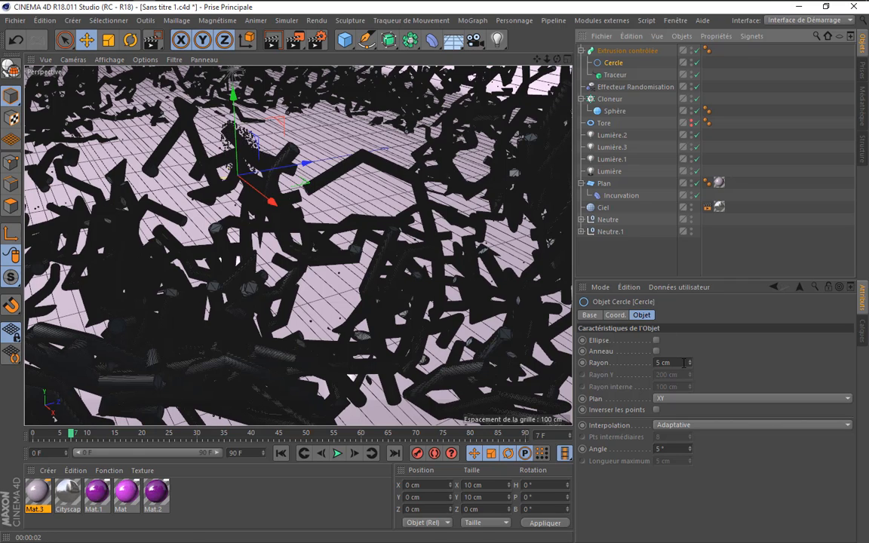
Set the circle profile's radius to 0.1 cm and preview the thinner trails in playback
{"action": "left_click", "coordinate": [683, 363]}
{"action": "type", "text": "0.1"}
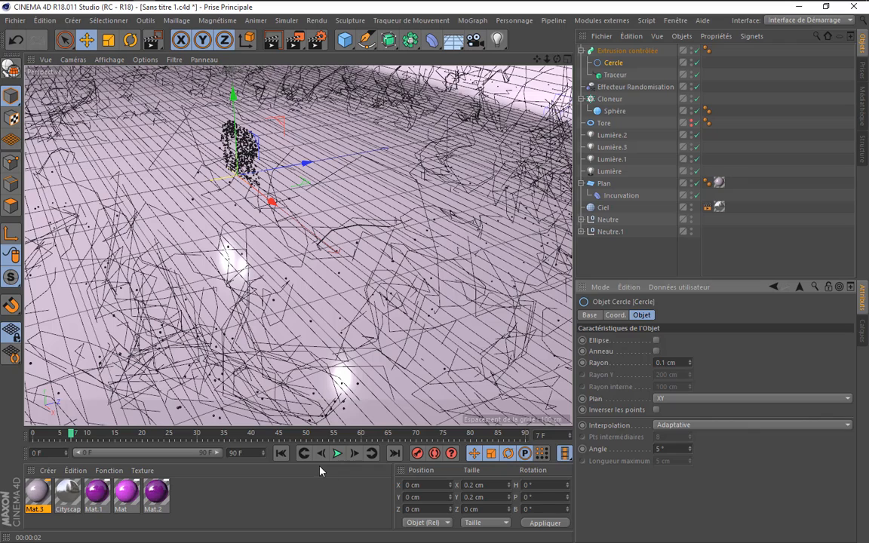
{"action": "left_click", "coordinate": [338, 453]}
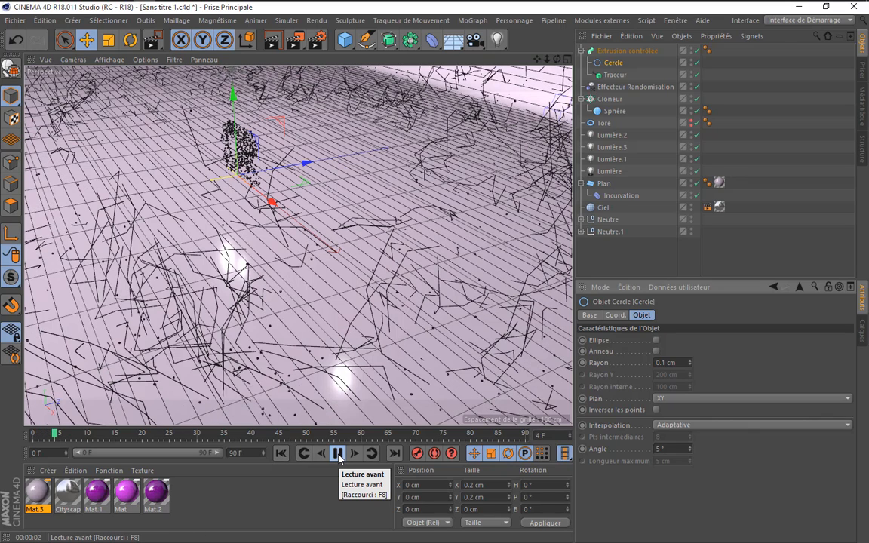
{"action": "left_click", "coordinate": [338, 454]}
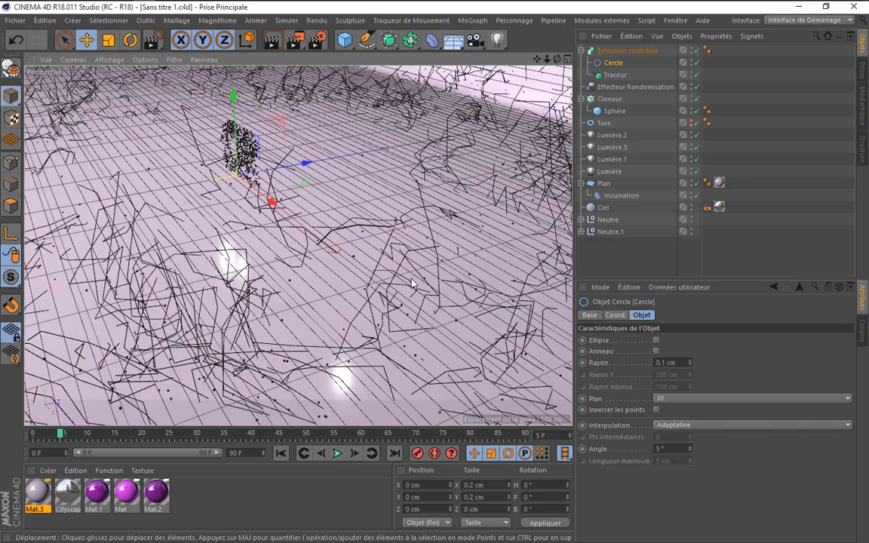
Set the circle profile's interpolation angle to 89°
{"action": "right_click_drag", "start_coordinate": [411, 287], "coordinate": [469, 239], "text": "alt"}
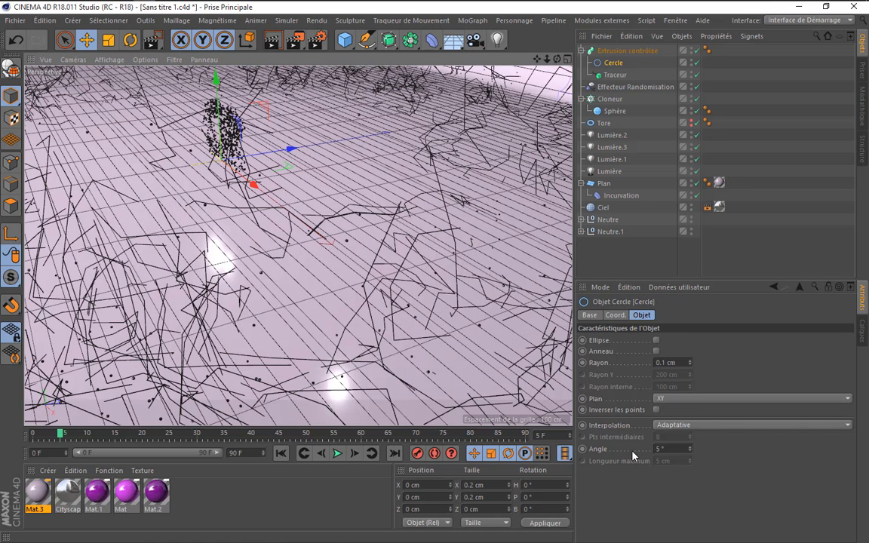
{"action": "double_click", "coordinate": [683, 448]}
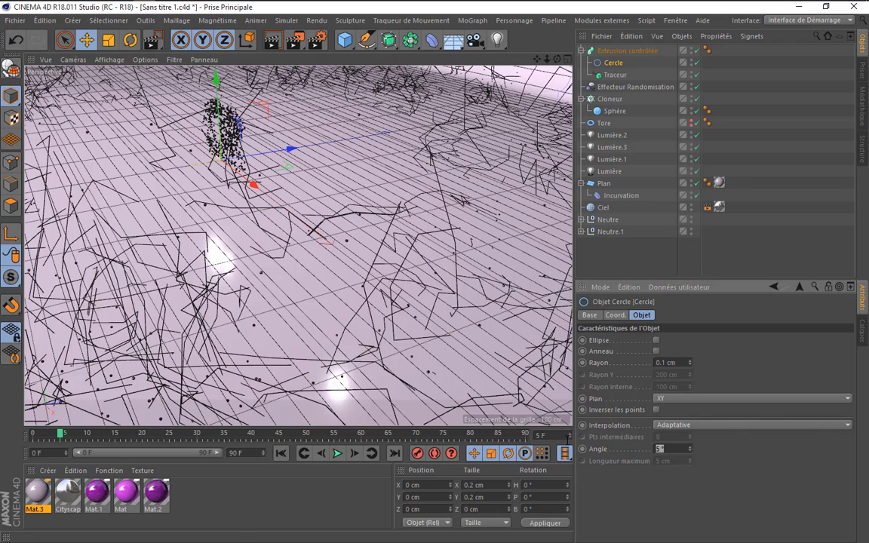
{"action": "type", "text": "89"}
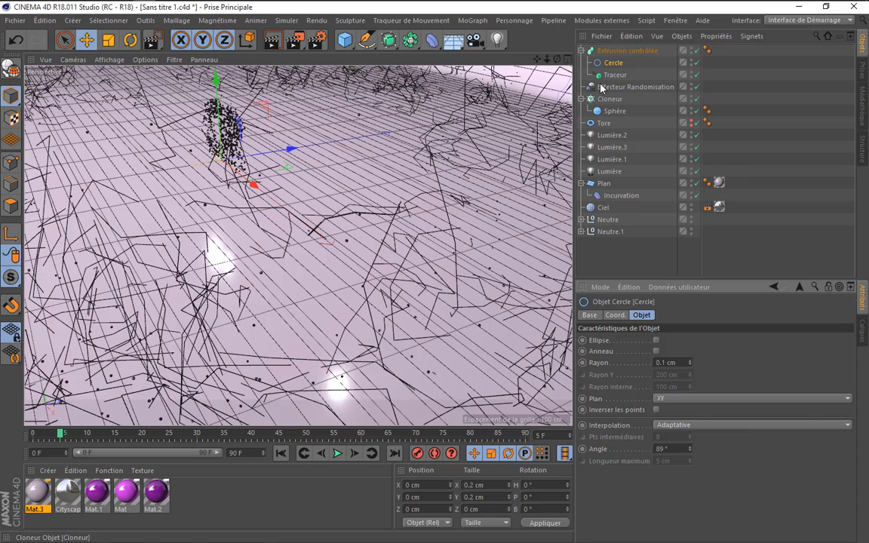
Set the Random effector's animation speed to 20% and replay the animation from the first frame
{"action": "left_click", "coordinate": [636, 86]}
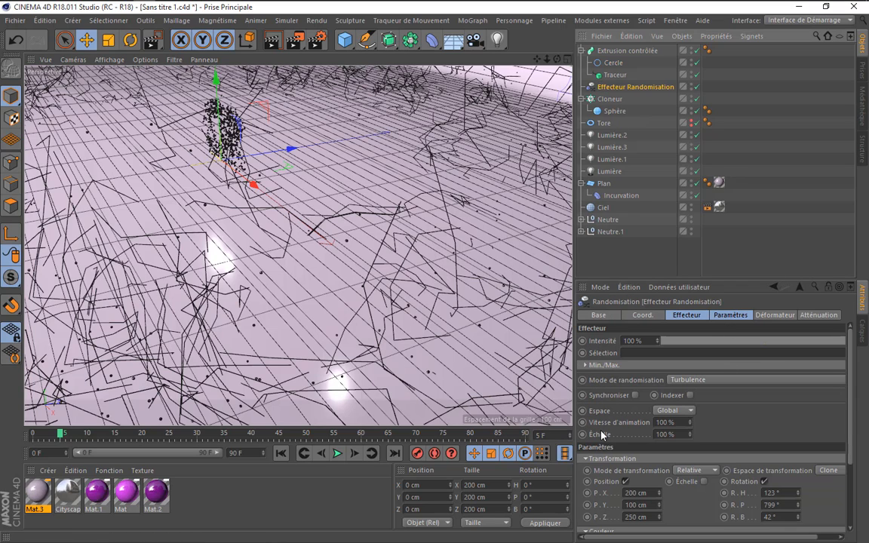
{"action": "left_click_drag", "start_coordinate": [678, 423], "coordinate": [598, 427]}
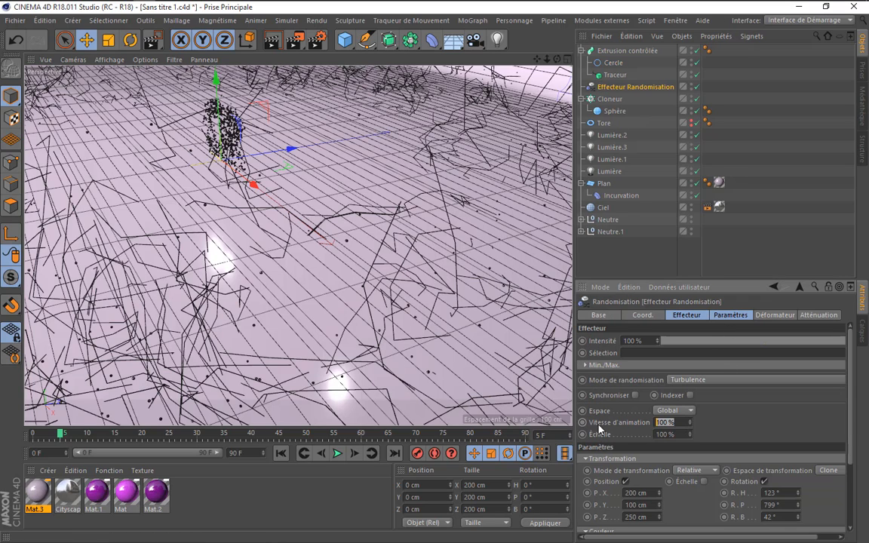
{"action": "type", "text": "20"}
{"action": "key", "text": "Return"}
{"action": "left_click", "coordinate": [279, 453]}
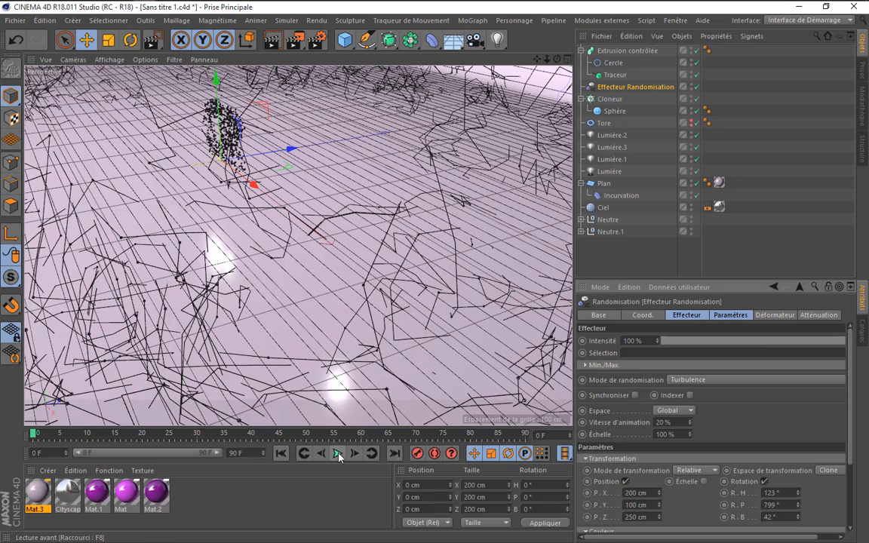
{"action": "left_click", "coordinate": [337, 454]}
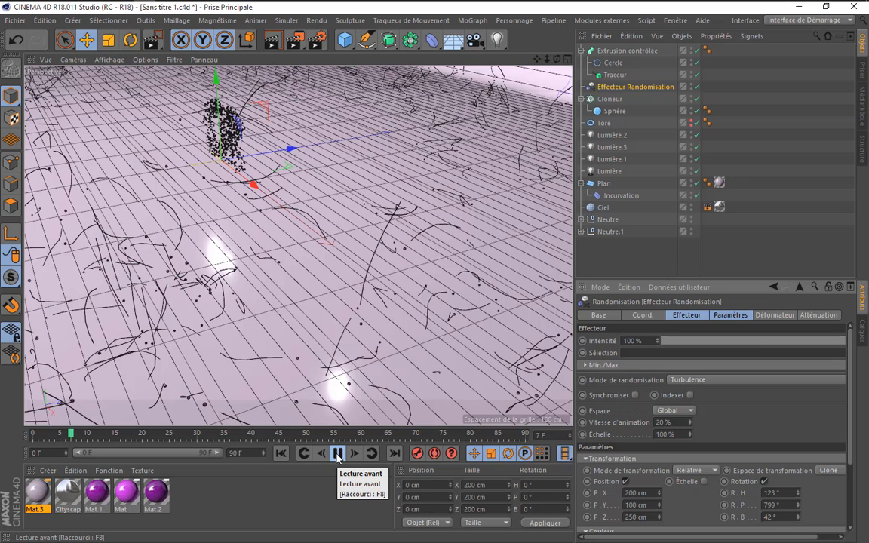
{"action": "left_click", "coordinate": [337, 453]}
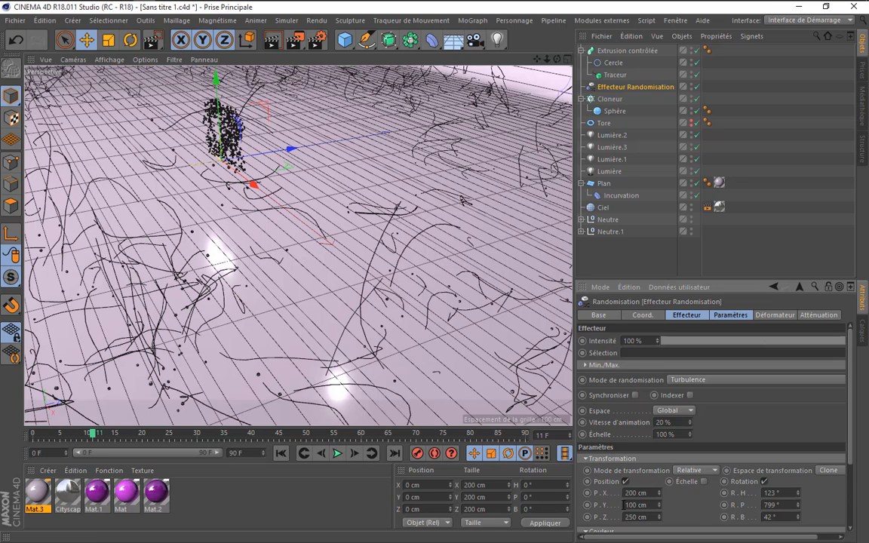
Set the Random effector's position offsets to X 100 cm, Y 50 cm and Z 125 cm, and preview the trails in playback
{"action": "scroll", "coordinate": [688, 504], "scroll_direction": "down", "scroll_amount": 3}
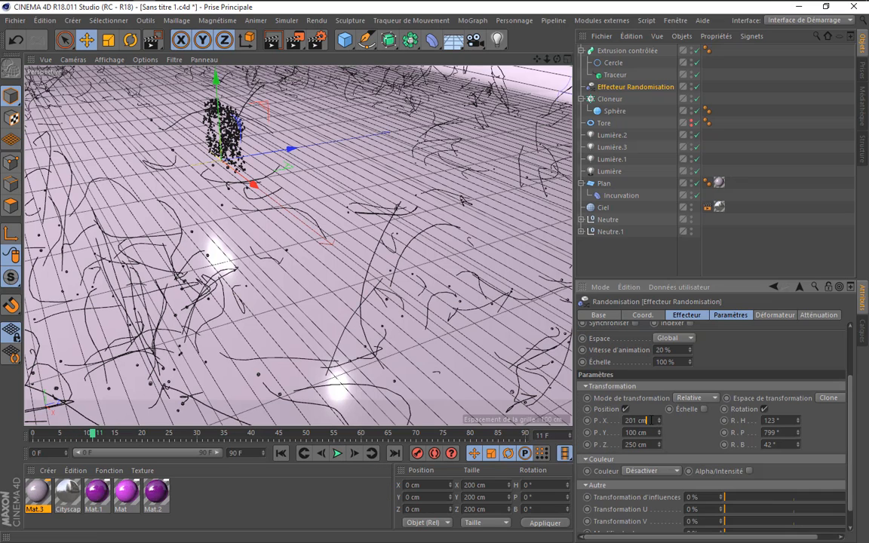
{"action": "left_click_drag", "start_coordinate": [651, 420], "coordinate": [620, 420]}
{"action": "type", "text": "100"}
{"action": "key", "text": "Tab"}
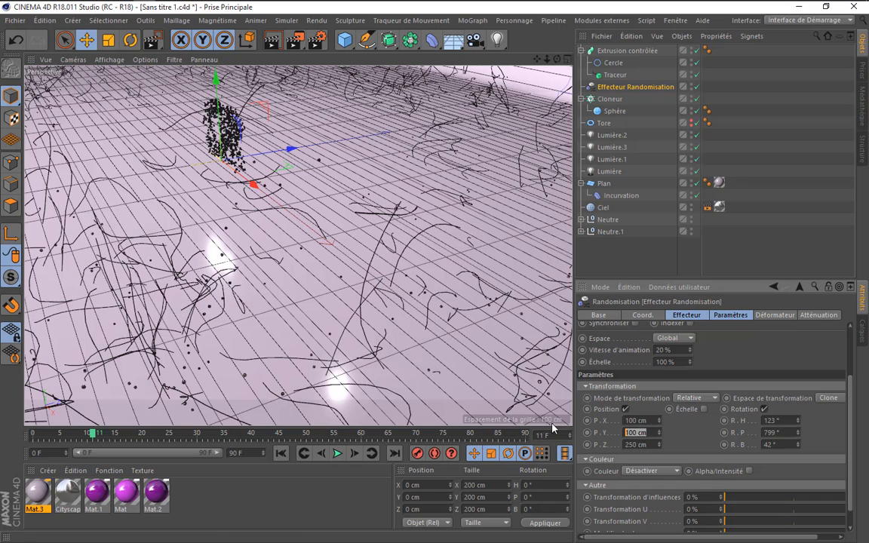
{"action": "type", "text": "50"}
{"action": "key", "text": "Tab"}
{"action": "type", "text": "120"}
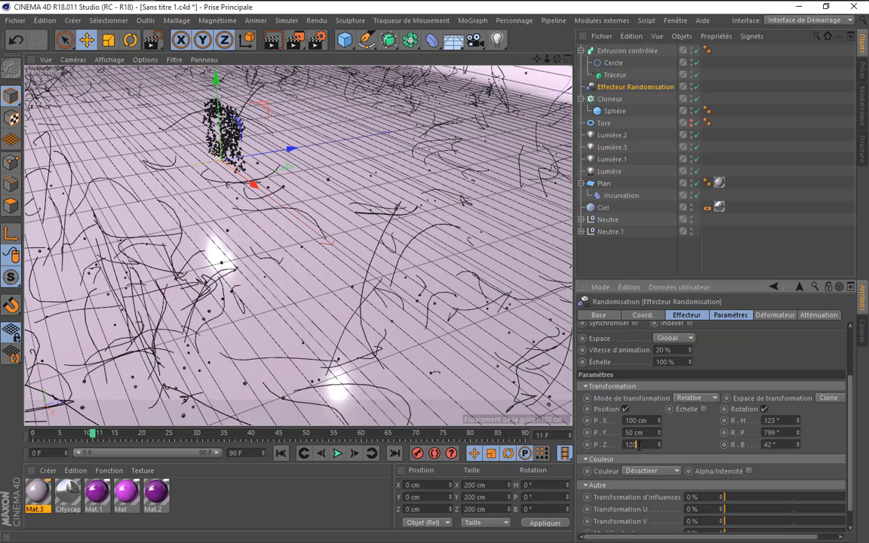
{"action": "left_click", "coordinate": [337, 454]}
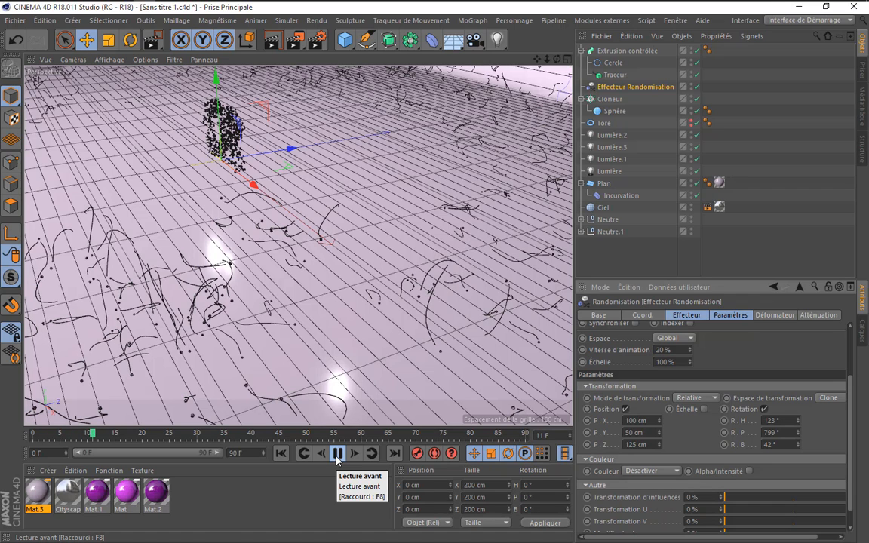
{"action": "left_click", "coordinate": [336, 456]}
{"action": "scroll", "coordinate": [481, 333], "scroll_direction": "up", "scroll_amount": 4}
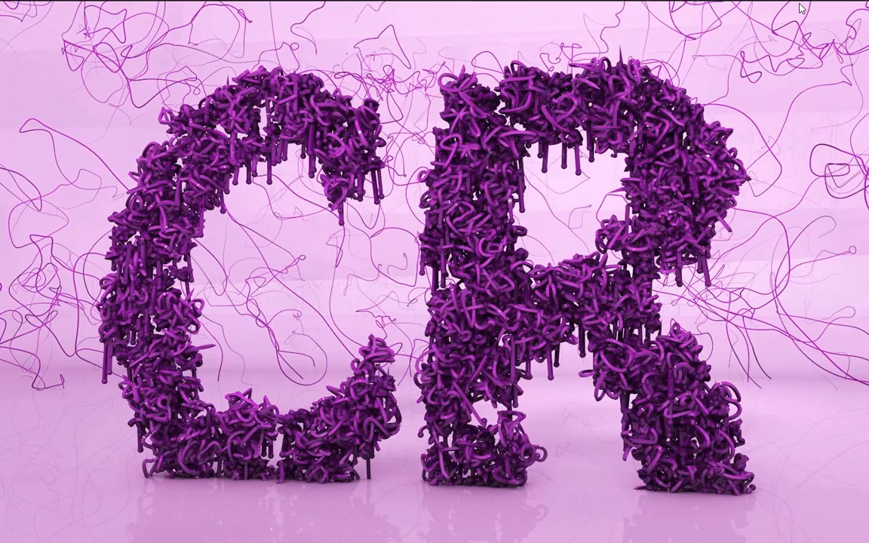
Reshape the Sweep object's scale curve in its details so the background trails taper to zero at both start and end
{"action": "mouse_move", "coordinate": [801, 7]}
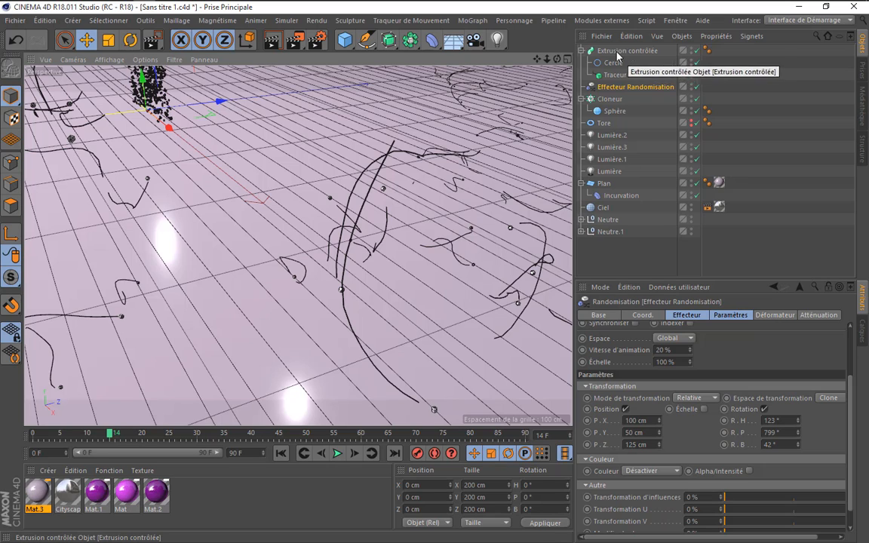
{"action": "left_click", "coordinate": [624, 51]}
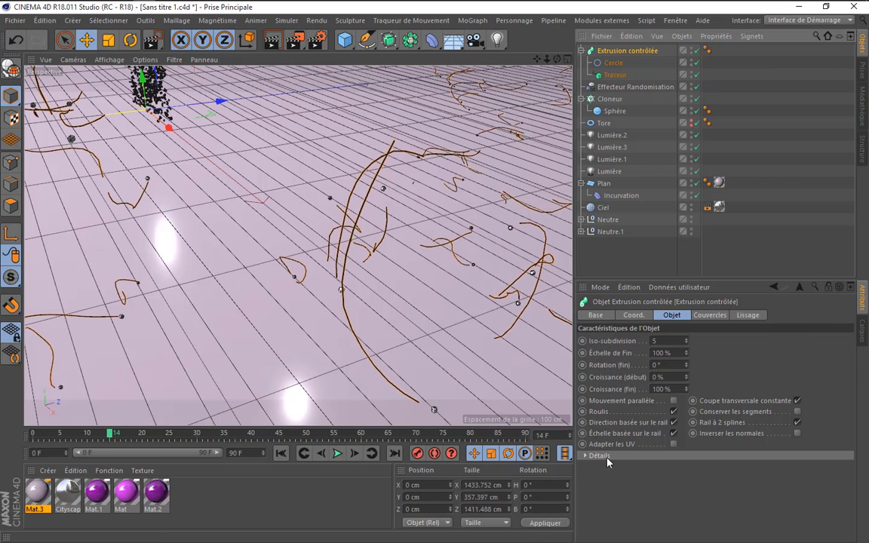
{"action": "left_click", "coordinate": [586, 456]}
{"action": "scroll", "coordinate": [622, 457], "scroll_direction": "down", "scroll_amount": 2}
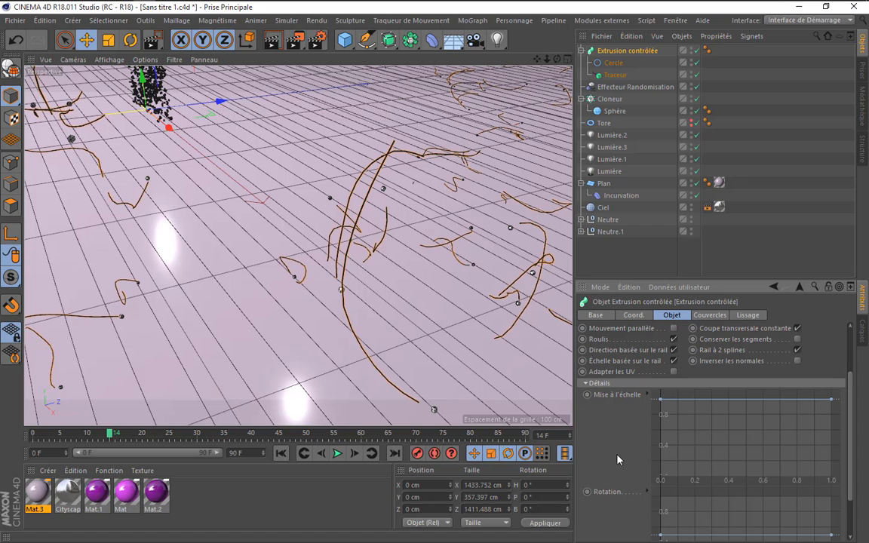
{"action": "left_click_drag", "start_coordinate": [661, 399], "coordinate": [663, 474]}
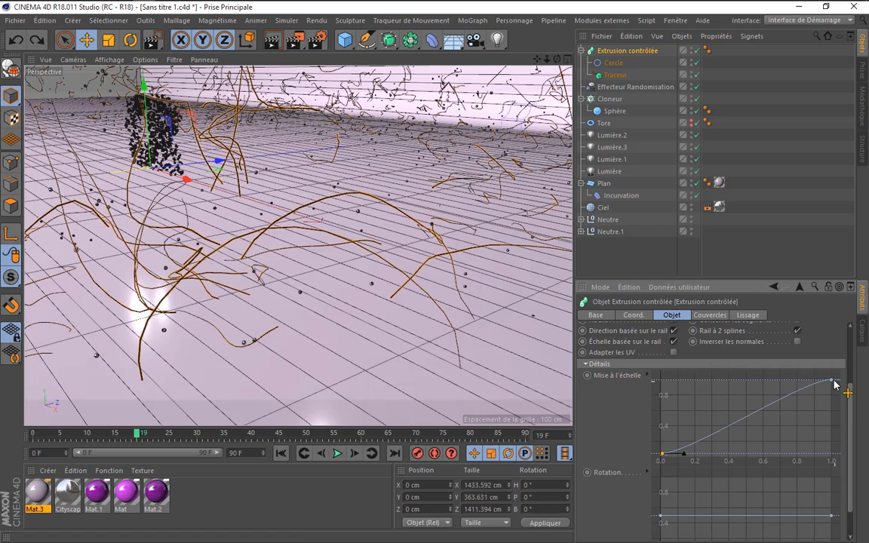
{"action": "left_click_drag", "start_coordinate": [832, 381], "coordinate": [753, 325]}
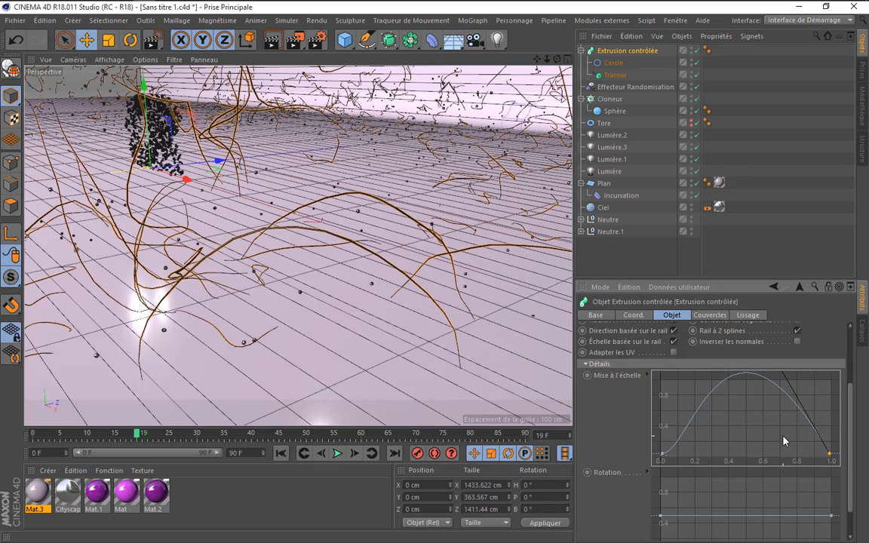
{"action": "scroll", "coordinate": [786, 443], "scroll_direction": "up", "scroll_amount": 3}
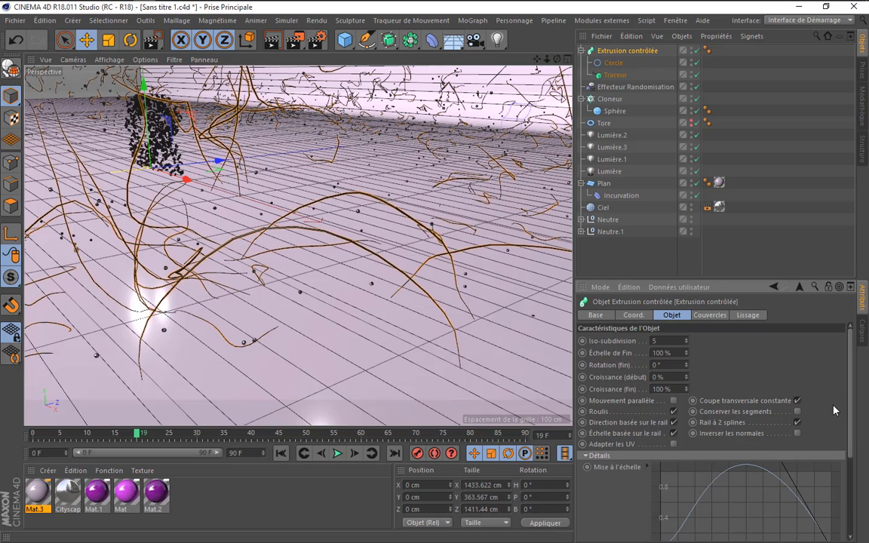
Set the radius of the Sweep's circle profile to 0.15 cm
{"action": "left_click", "coordinate": [613, 62]}
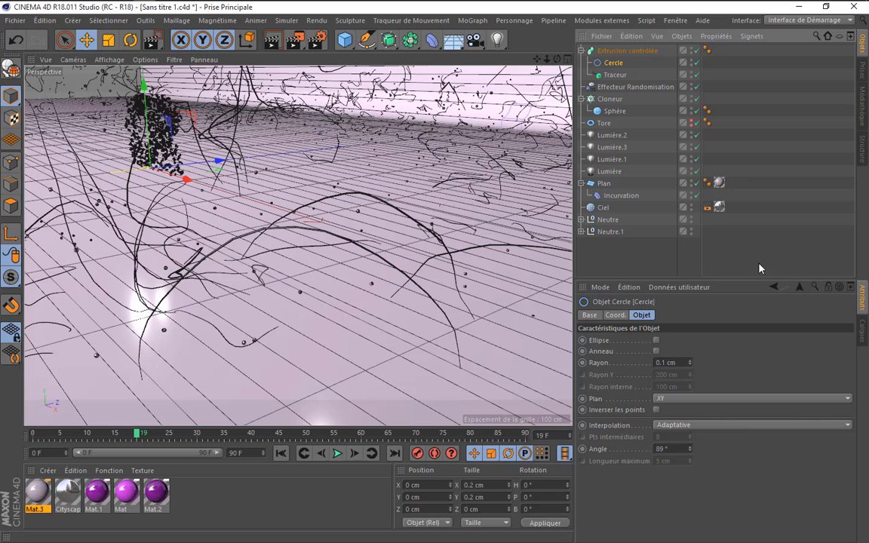
{"action": "left_click", "coordinate": [666, 363]}
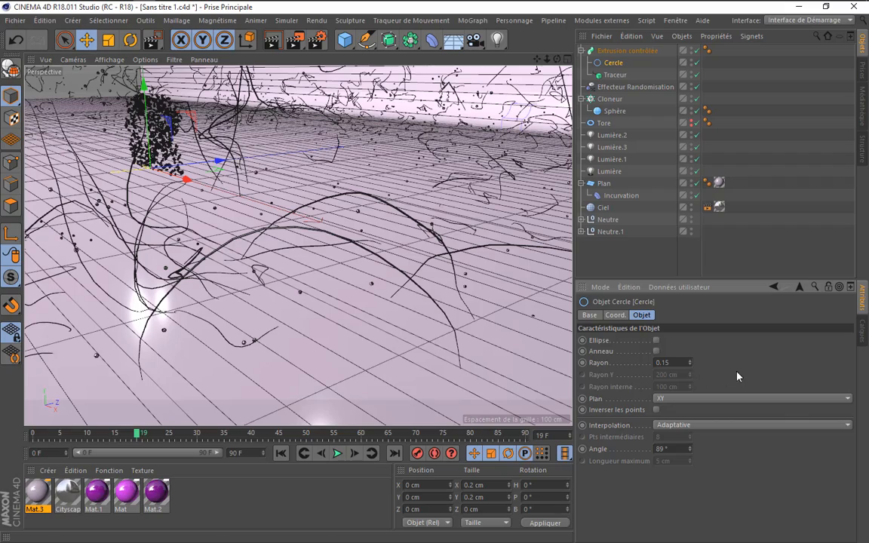
{"action": "key", "text": "Return"}
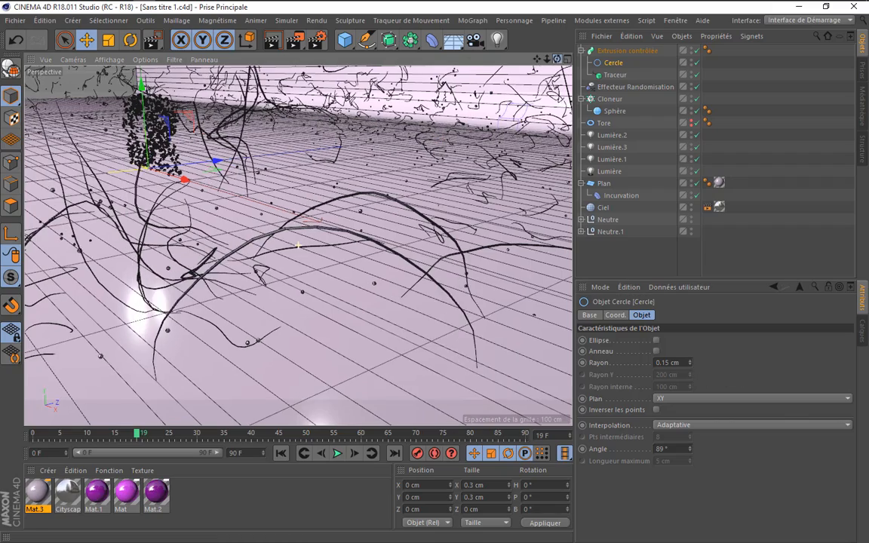
Raise the Torus to a height of about 120 cm on Y and replay the animation
{"action": "left_click_drag", "start_coordinate": [557, 59], "coordinate": [545, 21]}
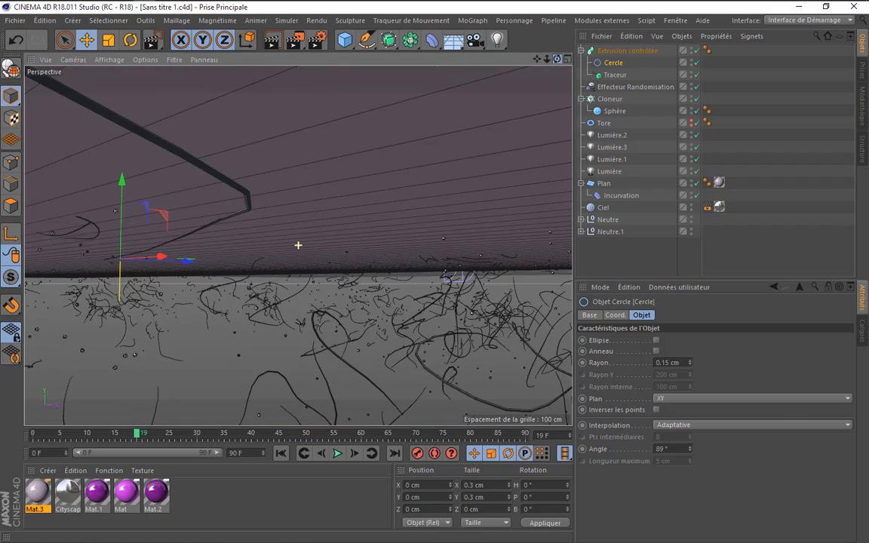
{"action": "left_click_drag", "start_coordinate": [541, 98], "coordinate": [540, 104]}
{"action": "left_click_drag", "start_coordinate": [548, 60], "coordinate": [498, 221]}
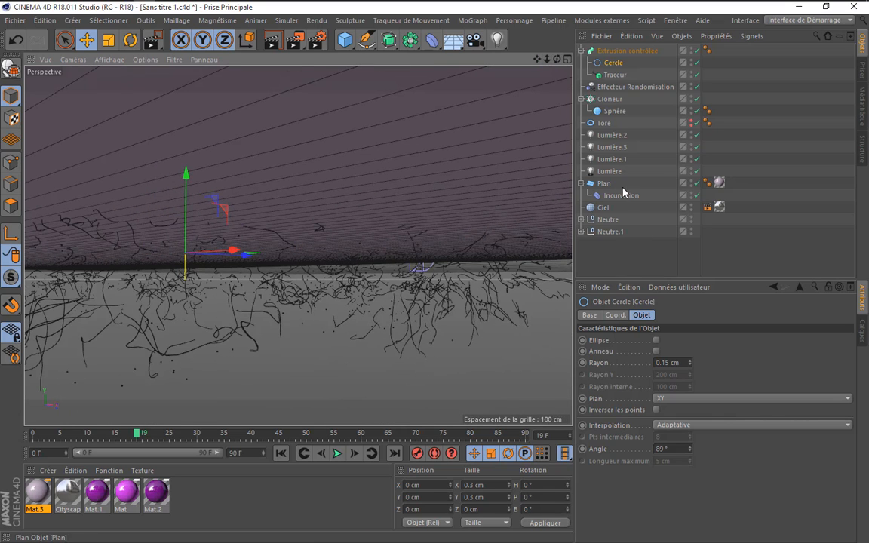
{"action": "left_click", "coordinate": [604, 123]}
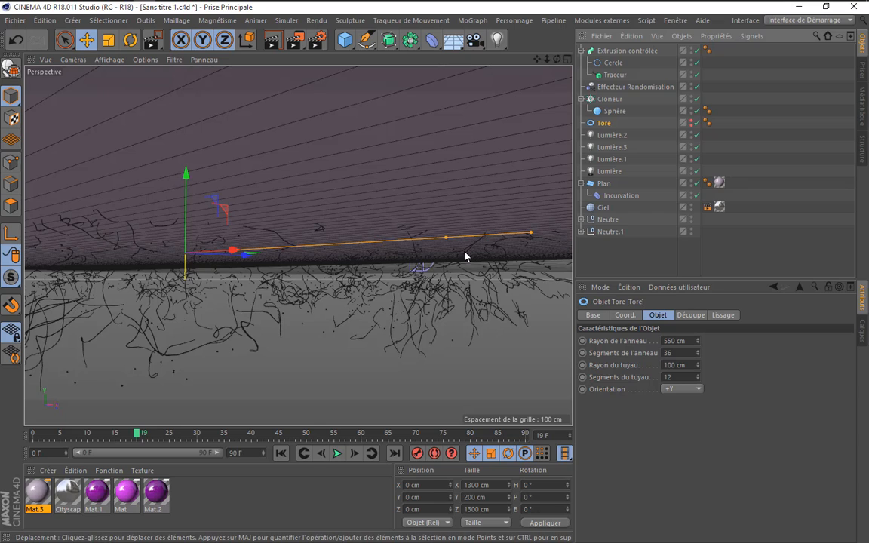
{"action": "left_click_drag", "start_coordinate": [185, 200], "coordinate": [191, 141]}
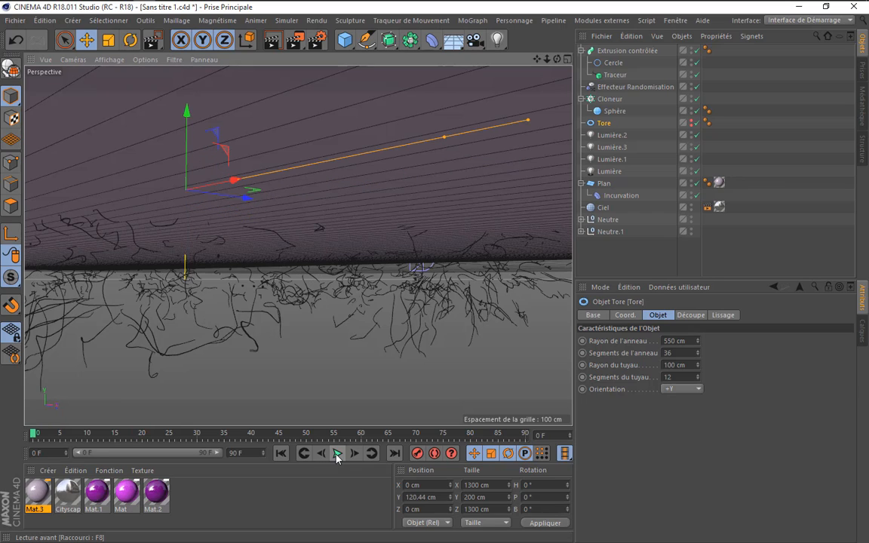
{"action": "left_click", "coordinate": [338, 452]}
{"action": "left_click", "coordinate": [337, 458]}
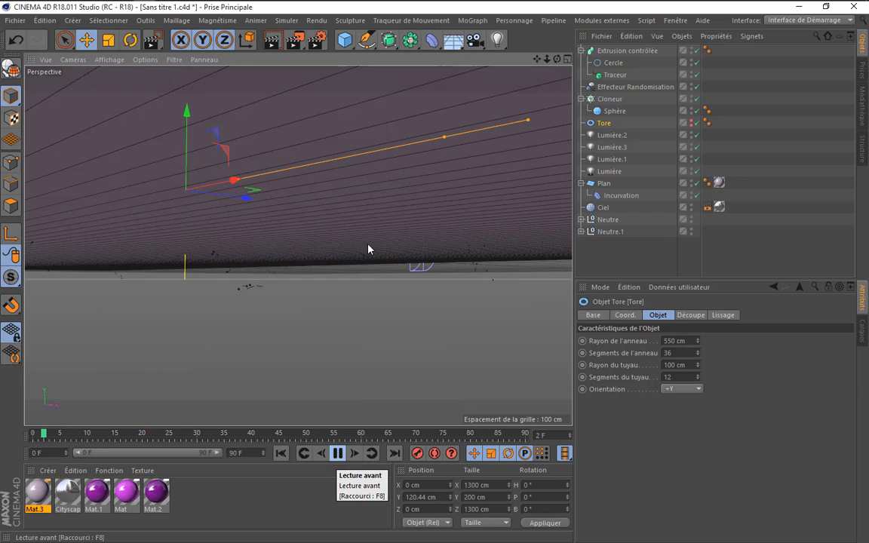
Set the Torus ring radius to 400 cm and pipe radius to 90 cm, and replay from the first frame
{"action": "mouse_move", "coordinate": [557, 60]}
{"action": "left_mouse_down"}
{"action": "mouse_move", "coordinate": [560, 89]}
{"action": "mouse_move", "coordinate": [537, 60]}
{"action": "mouse_move", "coordinate": [602, 70]}
{"action": "mouse_move", "coordinate": [678, 99]}
{"action": "left_mouse_up"}
{"action": "scroll", "coordinate": [310, 234], "scroll_direction": "up", "scroll_amount": 10}
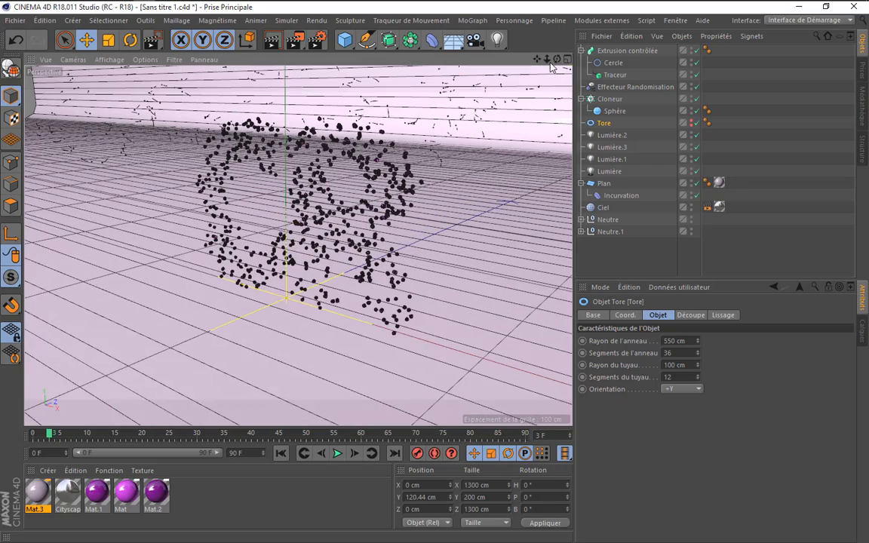
{"action": "mouse_move", "coordinate": [549, 62]}
{"action": "left_mouse_down"}
{"action": "mouse_move", "coordinate": [560, 60]}
{"action": "mouse_move", "coordinate": [604, 6]}
{"action": "mouse_move", "coordinate": [483, 23]}
{"action": "mouse_move", "coordinate": [392, 167]}
{"action": "mouse_move", "coordinate": [439, 179]}
{"action": "left_mouse_up"}
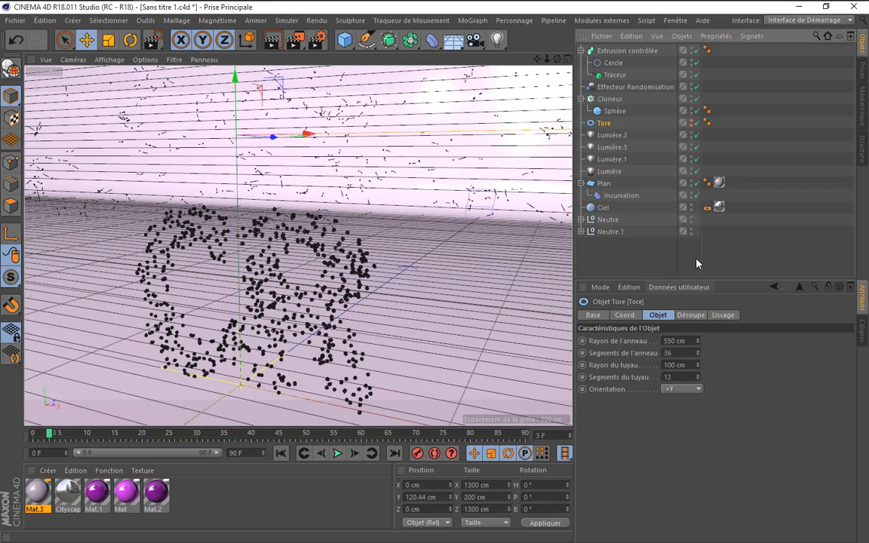
{"action": "double_click", "coordinate": [674, 341]}
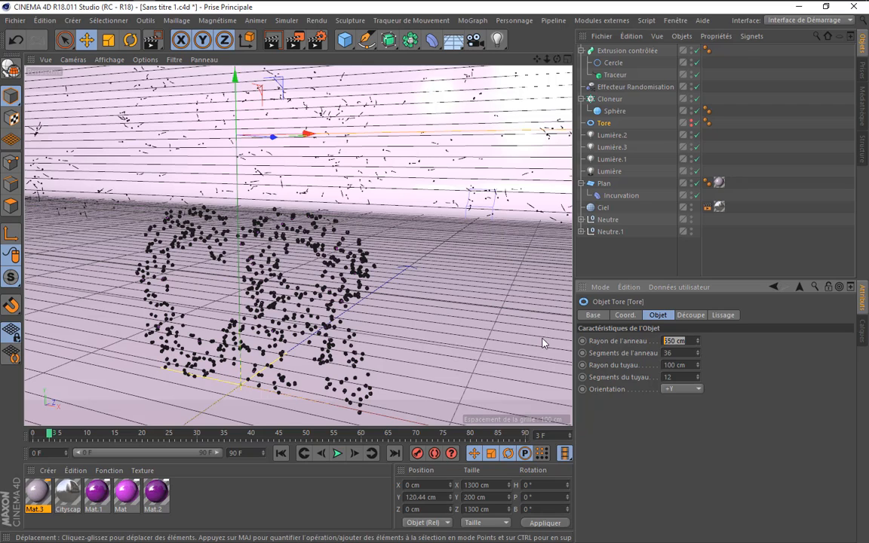
{"action": "type", "text": "40"}
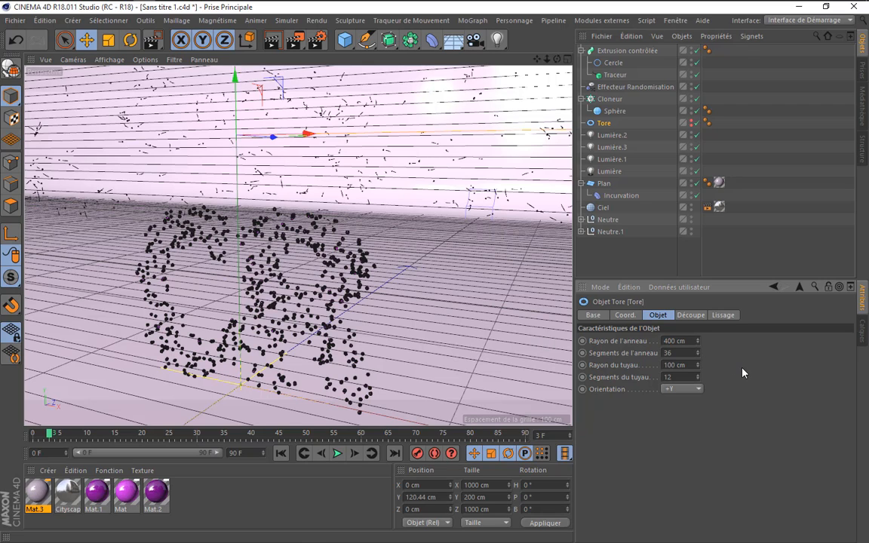
{"action": "double_click", "coordinate": [695, 365]}
{"action": "type", "text": "90"}
{"action": "key", "text": "Return"}
{"action": "left_click", "coordinate": [280, 453]}
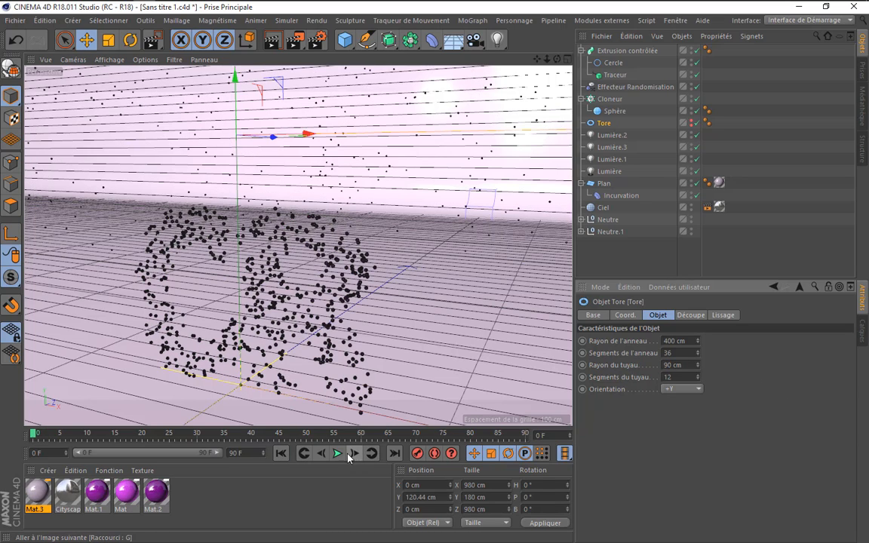
{"action": "left_click", "coordinate": [338, 454]}
{"action": "left_click", "coordinate": [337, 454]}
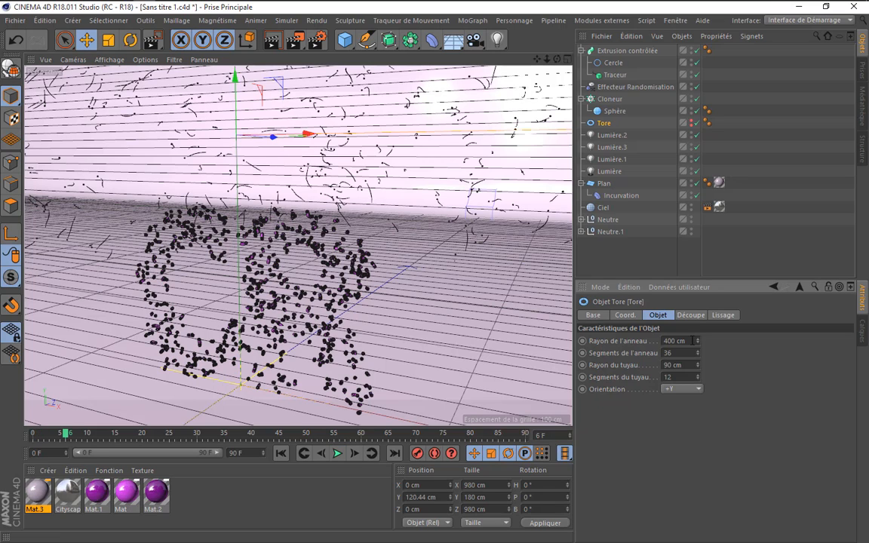
Set the Torus ring radius to 350 cm and preview the background trails around the lettering
{"action": "type", "text": "350"}
{"action": "key", "text": "Return"}
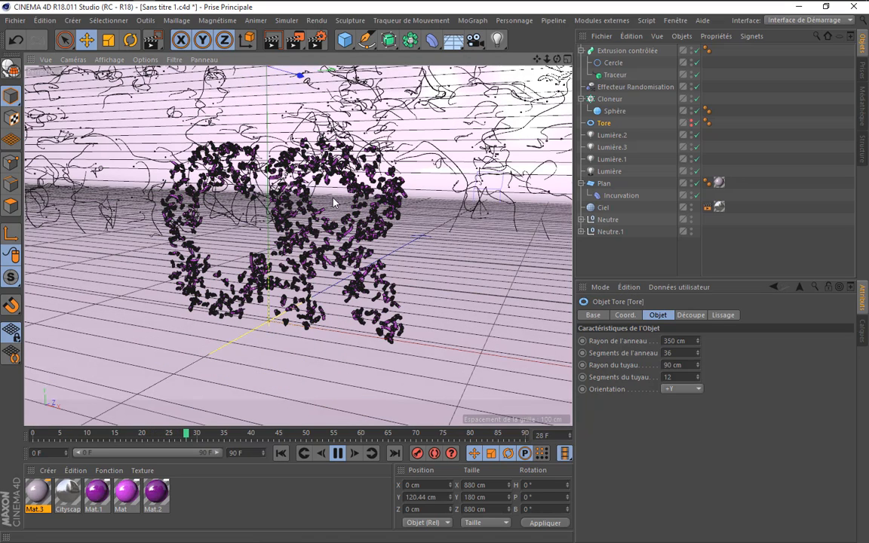
{"action": "scroll", "coordinate": [283, 205], "scroll_direction": "up", "scroll_amount": 5}
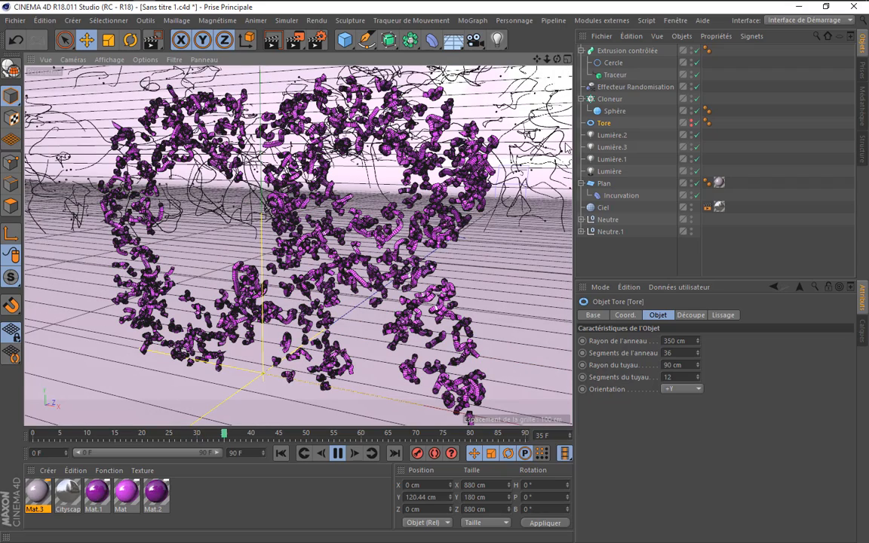
{"action": "scroll", "coordinate": [547, 175], "scroll_direction": "down", "scroll_amount": 5}
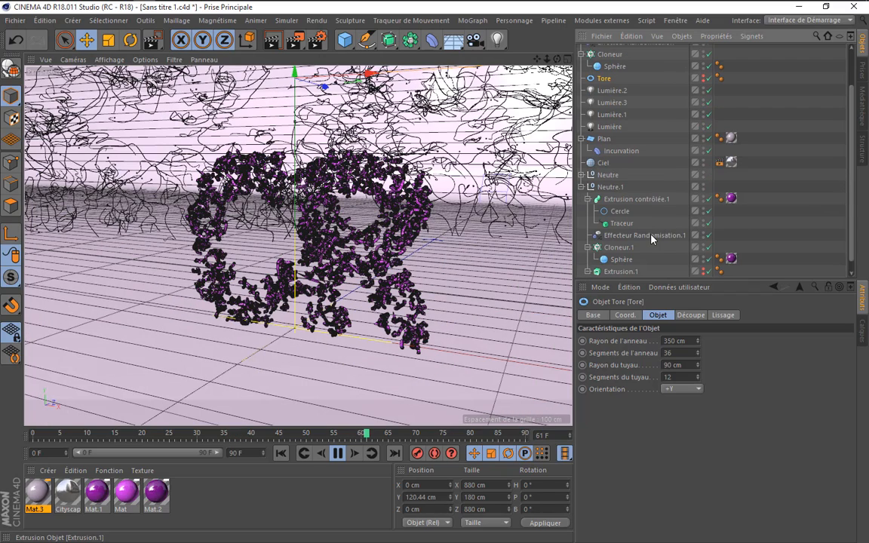
Examine the text splines inside the extrusions of the two null groups, and collapse both groups
{"action": "scroll", "coordinate": [653, 239], "scroll_direction": "down", "scroll_amount": 1}
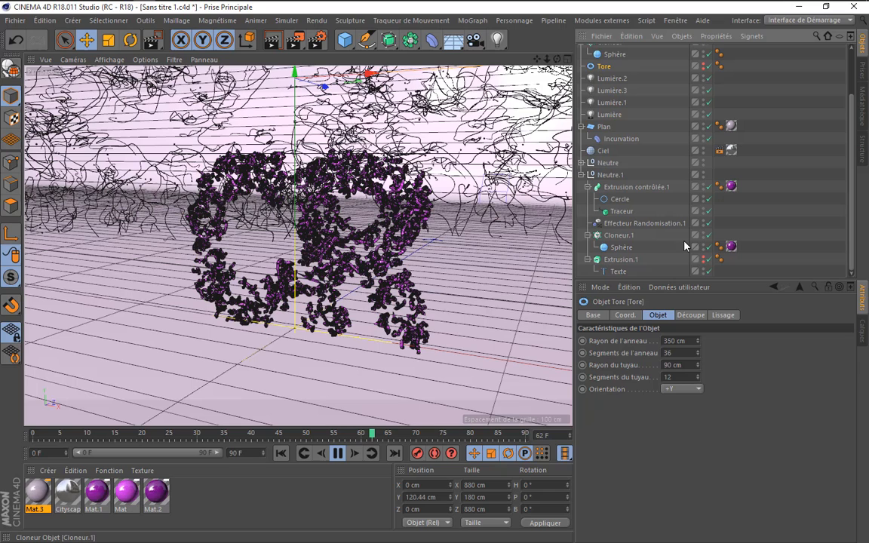
{"action": "left_click", "coordinate": [618, 272]}
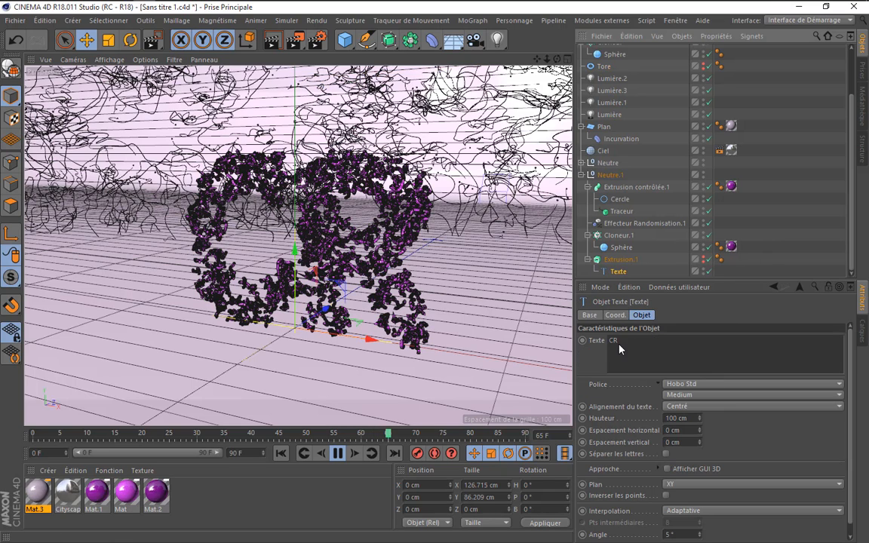
{"action": "left_click", "coordinate": [582, 163]}
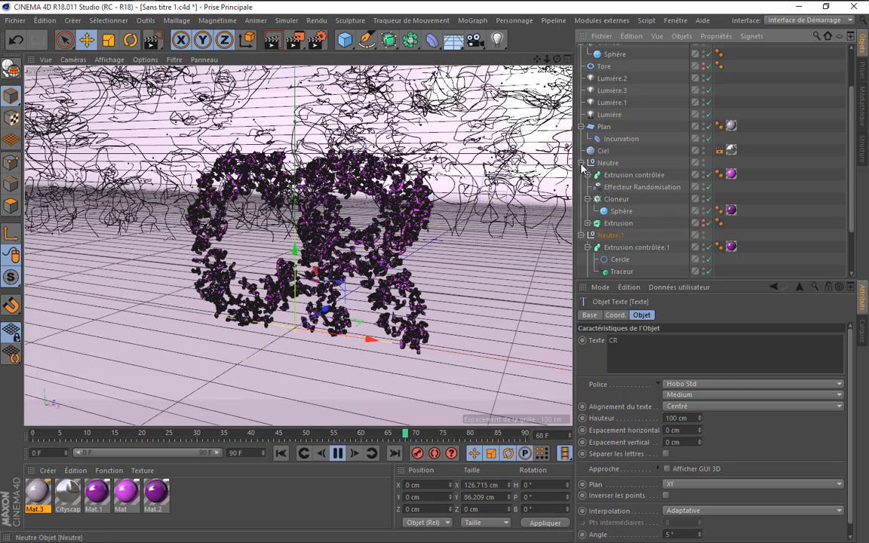
{"action": "left_click", "coordinate": [588, 223]}
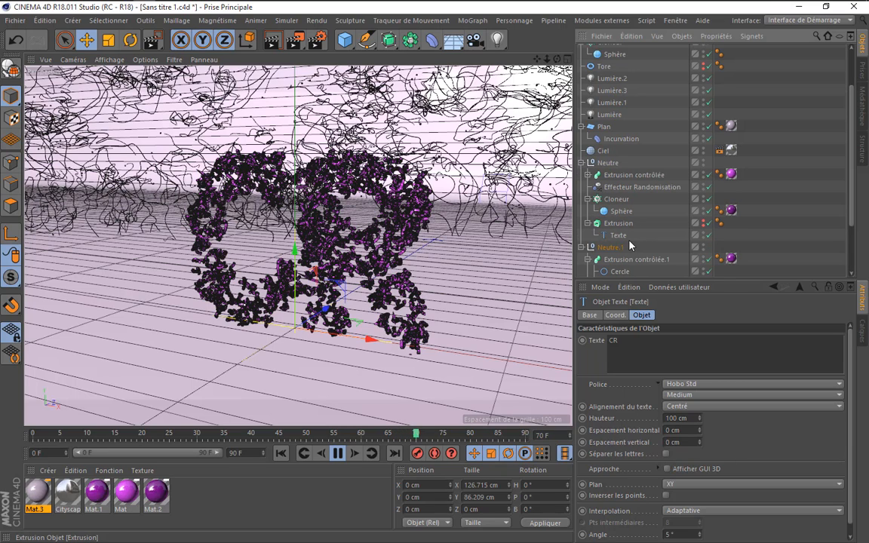
{"action": "left_click", "coordinate": [582, 163]}
{"action": "left_click", "coordinate": [582, 175]}
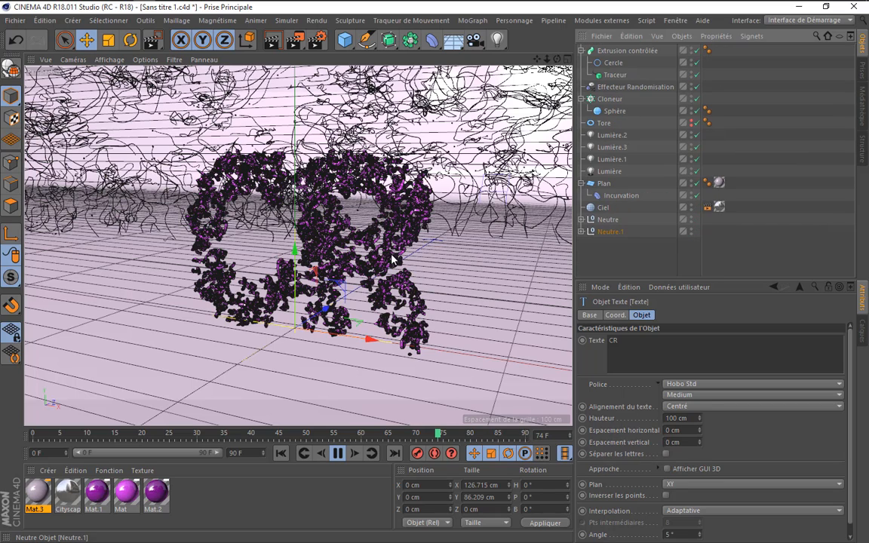
Stop playback at frame 77 and render the perspective view to check the lettering with its background trails
{"action": "left_click", "coordinate": [337, 453]}
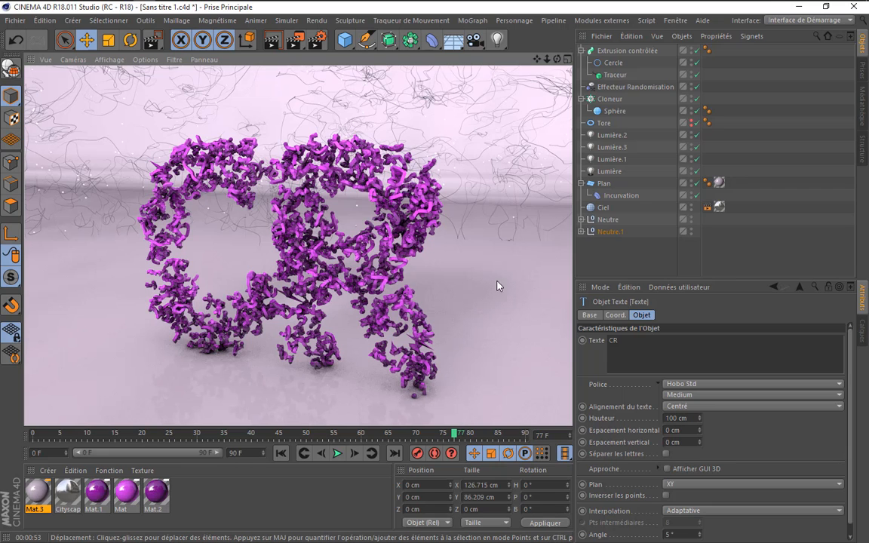
{"action": "left_click", "coordinate": [481, 355]}
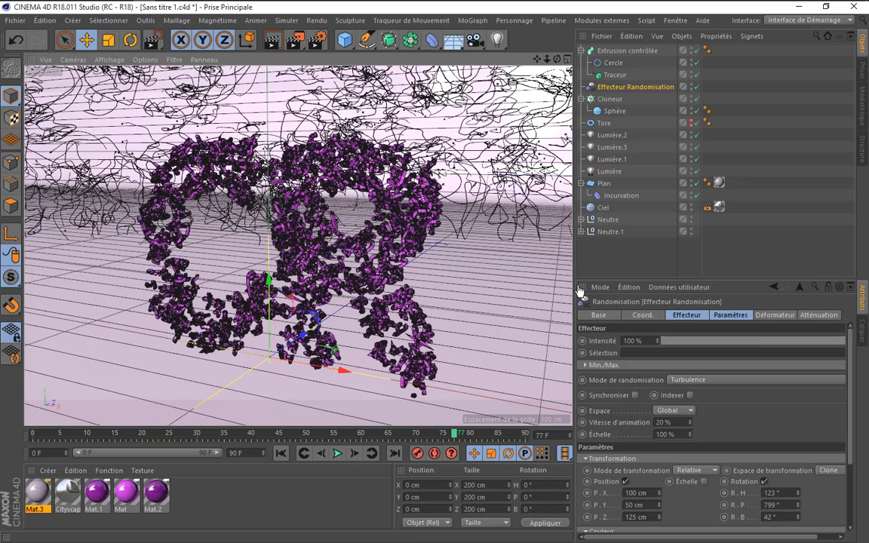
Raise the colour saturation of the backdrop plane's material to 14%
{"action": "left_click", "coordinate": [719, 183]}
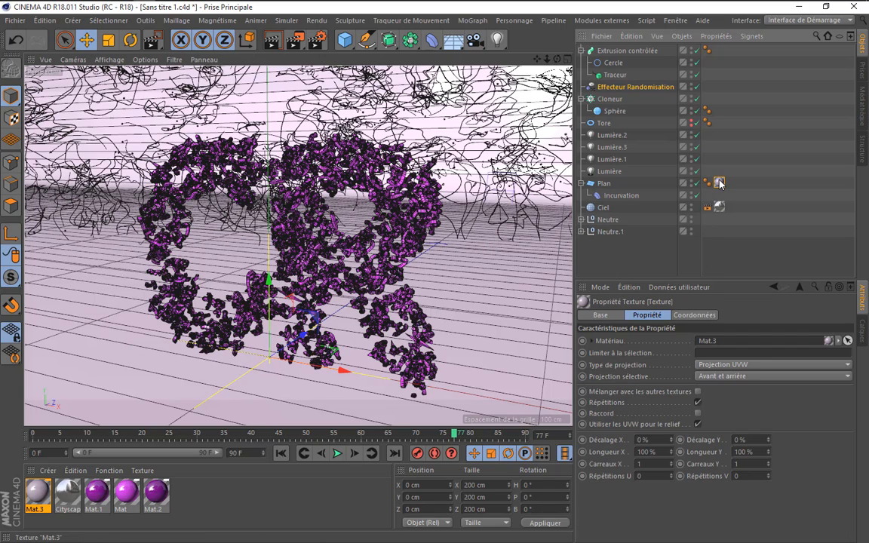
{"action": "double_click", "coordinate": [37, 492]}
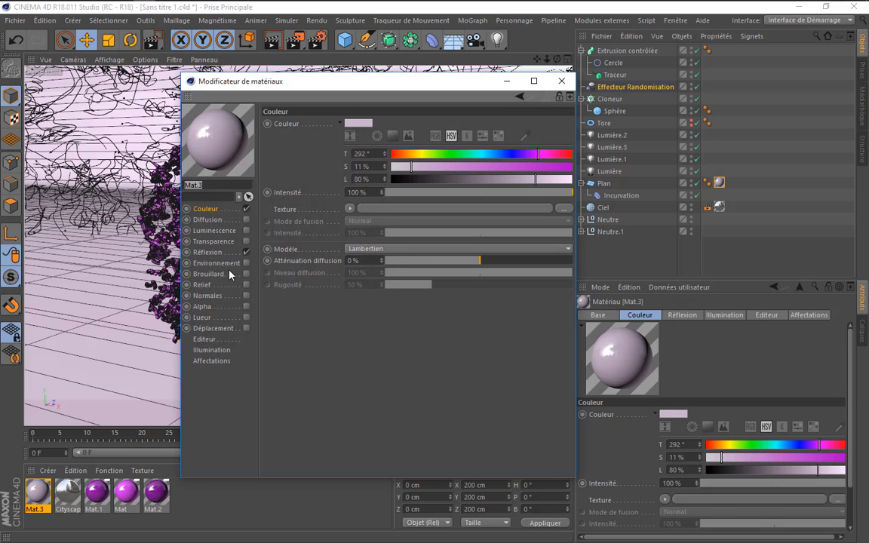
{"action": "left_click_drag", "start_coordinate": [409, 173], "coordinate": [414, 170]}
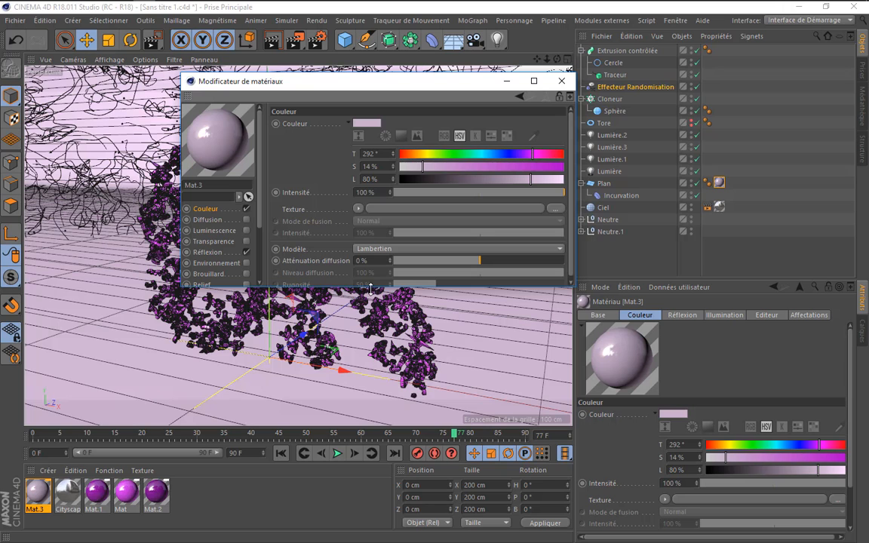
{"action": "left_click_drag", "start_coordinate": [371, 288], "coordinate": [406, 363]}
{"action": "left_click", "coordinate": [562, 80]}
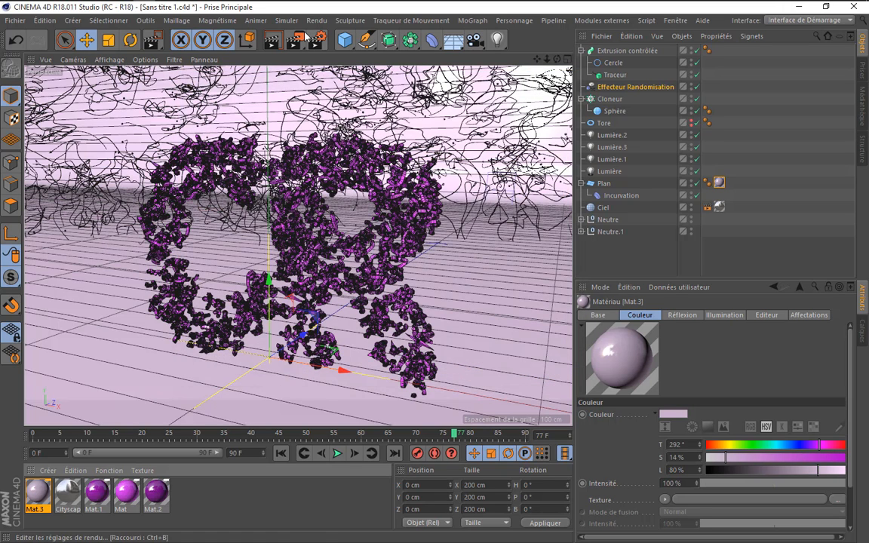
Render a region of the floor beside the lettering to check the backdrop colour
{"action": "left_click", "coordinate": [299, 42]}
{"action": "left_click", "coordinate": [362, 57]}
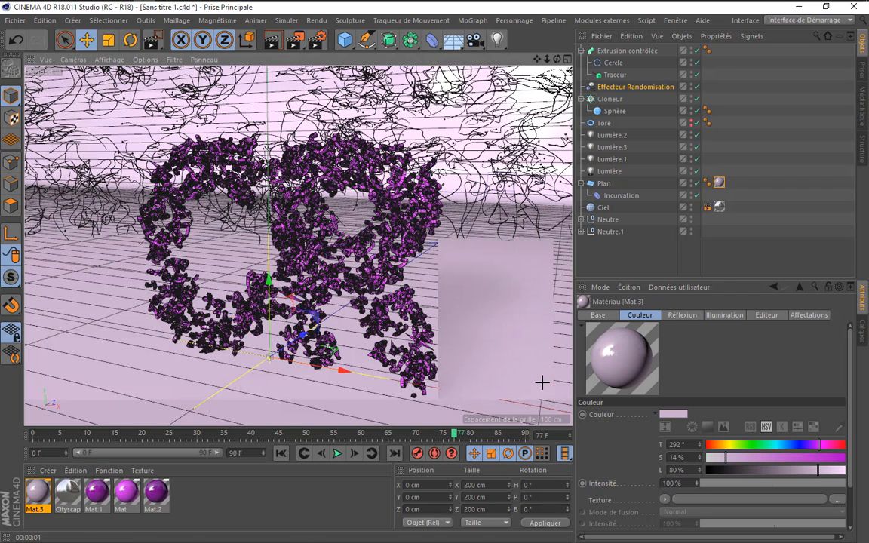
{"action": "left_click", "coordinate": [343, 489]}
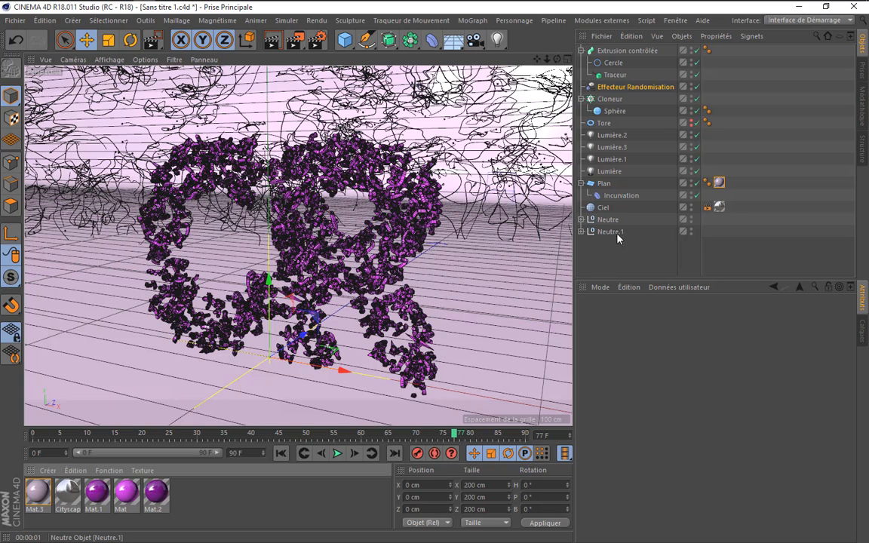
Expand both null groups and set the clone quantity of Cloneur.1 in the Neutre.1 group to 200
{"action": "left_click", "coordinate": [581, 232]}
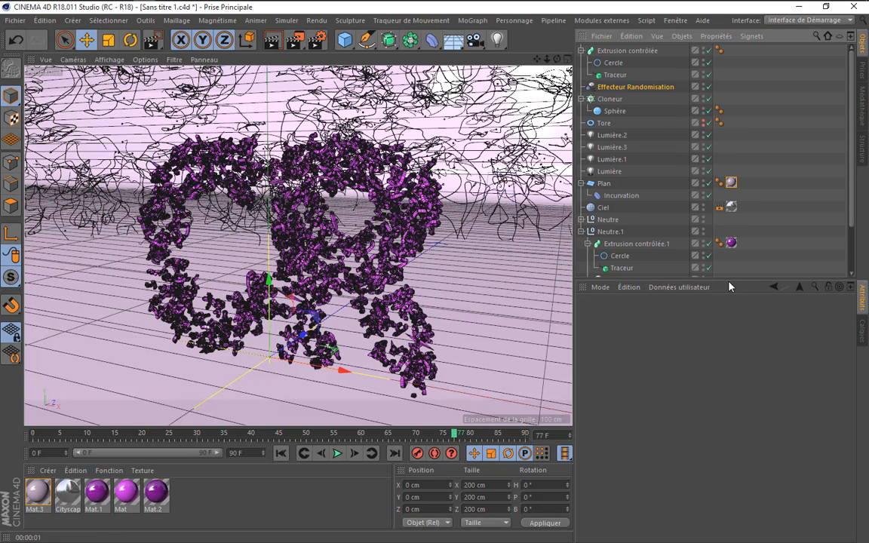
{"action": "left_click_drag", "start_coordinate": [729, 284], "coordinate": [733, 400]}
{"action": "left_click", "coordinate": [581, 220]}
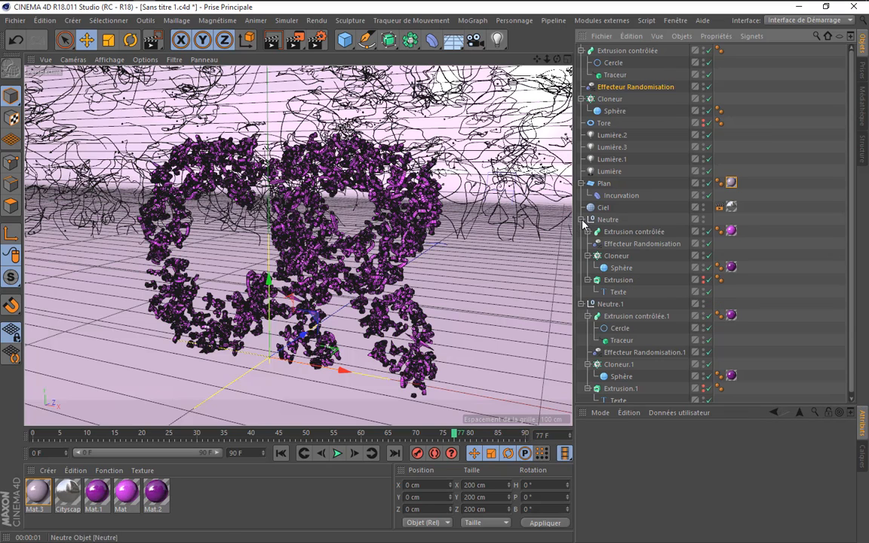
{"action": "left_click", "coordinate": [617, 360]}
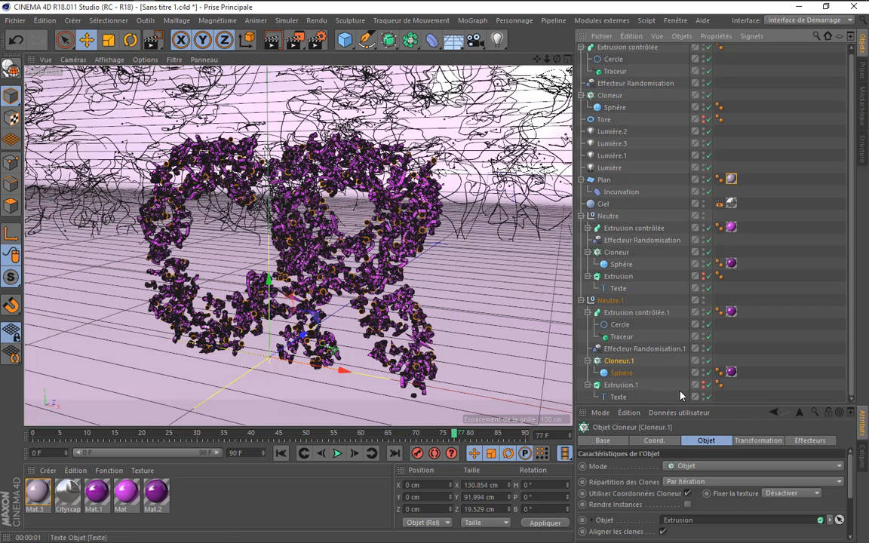
{"action": "left_click_drag", "start_coordinate": [754, 405], "coordinate": [754, 333]}
{"action": "scroll", "coordinate": [849, 256], "scroll_direction": "down", "scroll_amount": 3}
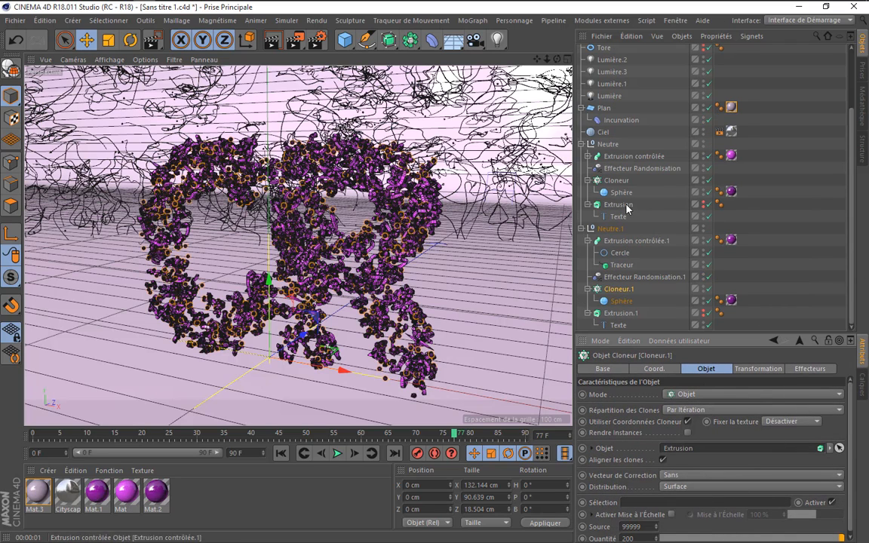
Set the clone quantity of the Neutre group's cloner to 200 and collapse both null groups
{"action": "left_click", "coordinate": [617, 180]}
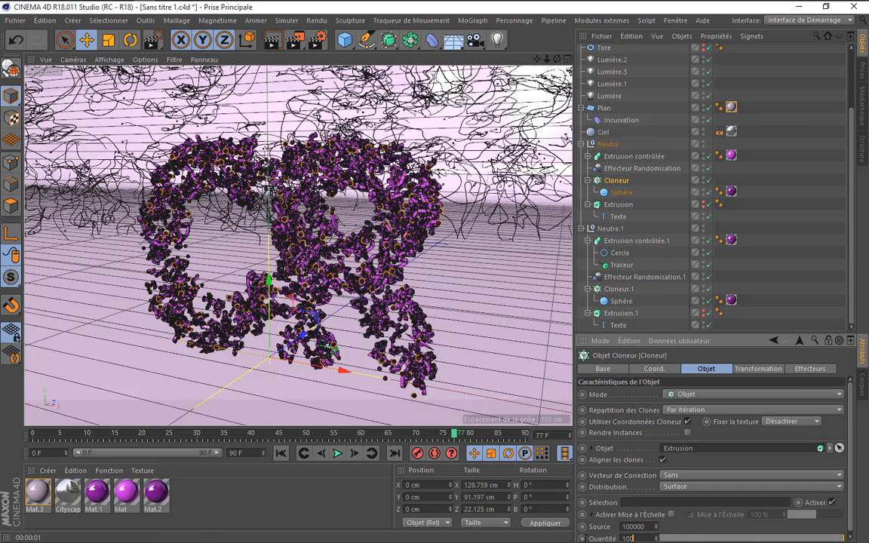
{"action": "type", "text": "200"}
{"action": "key", "text": "Return"}
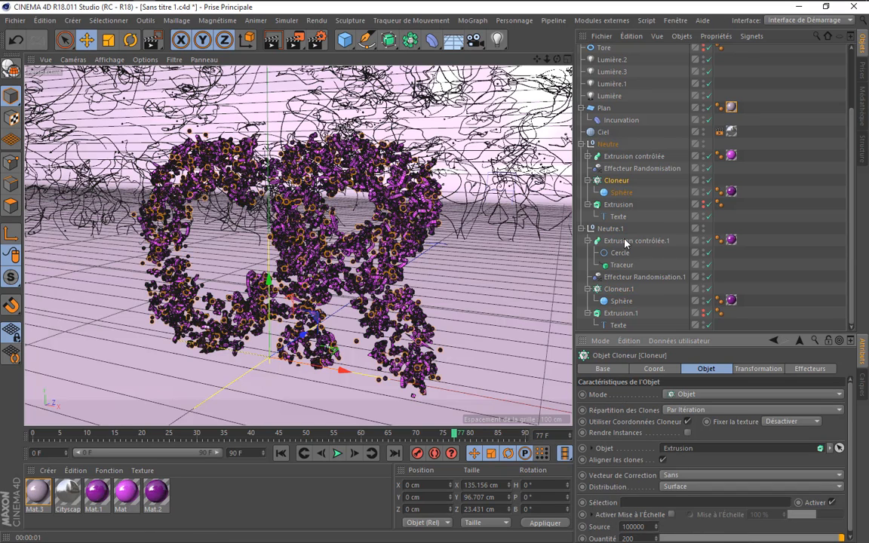
{"action": "left_click", "coordinate": [582, 144]}
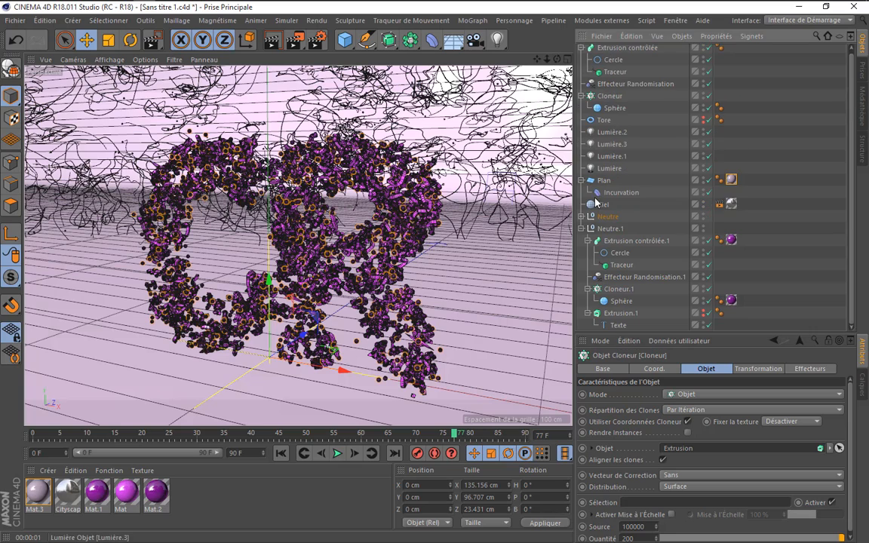
{"action": "left_click", "coordinate": [582, 231]}
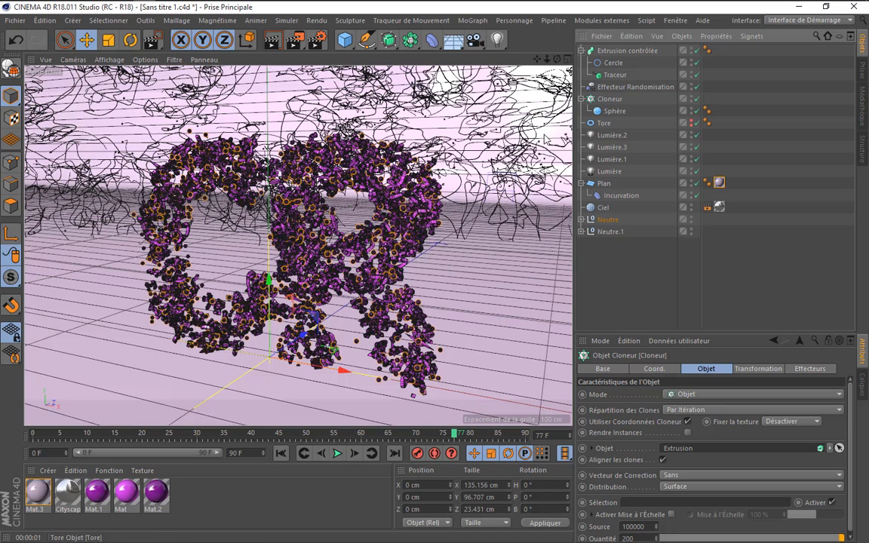
Set the radius of the circle profile in the background trails' sweep to 0.3 cm
{"action": "left_click", "coordinate": [632, 50]}
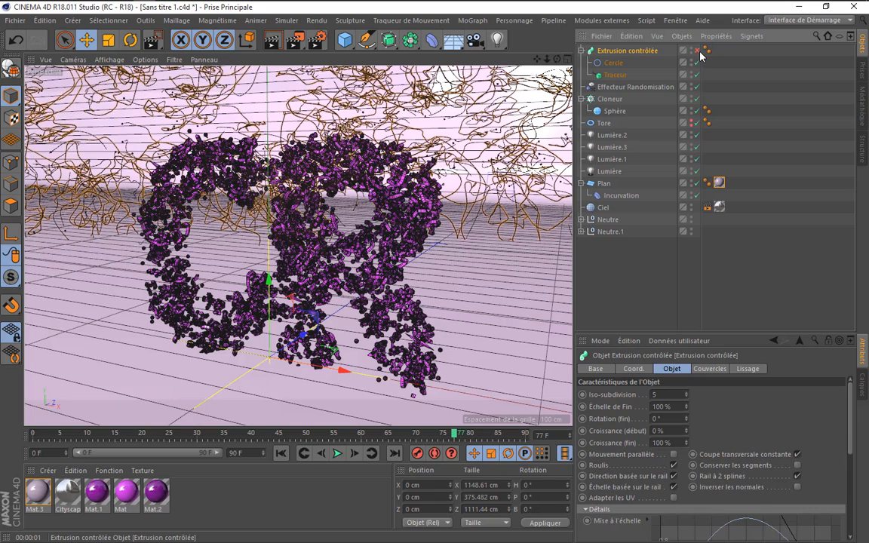
{"action": "left_click", "coordinate": [614, 63]}
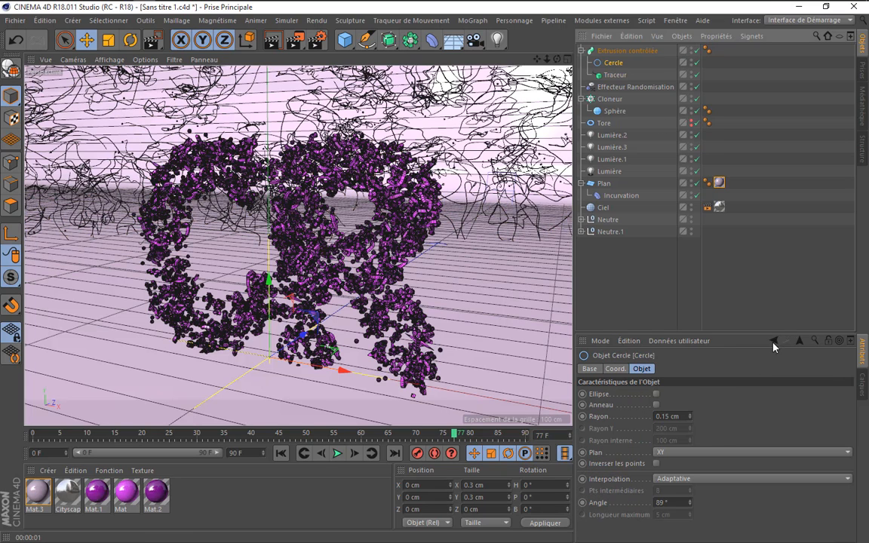
{"action": "left_click_drag", "start_coordinate": [682, 417], "coordinate": [557, 421]}
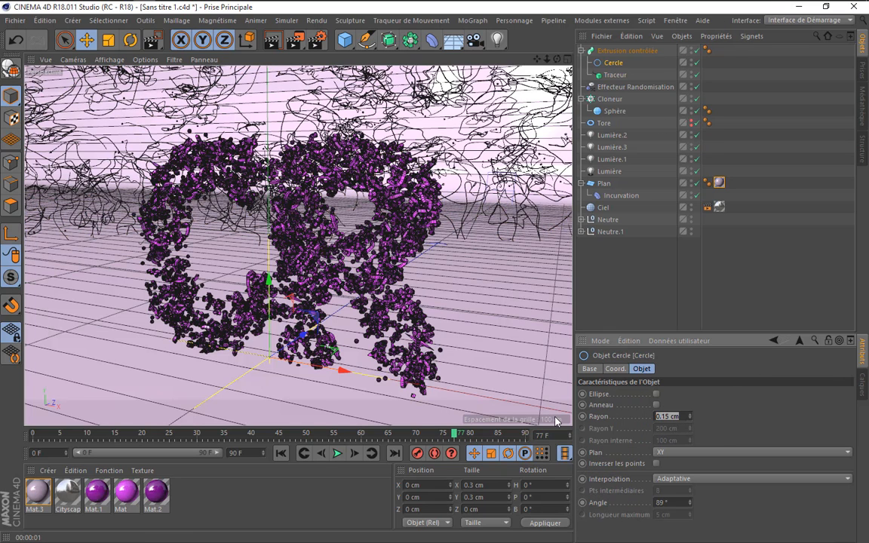
{"action": "type", "text": "0"}
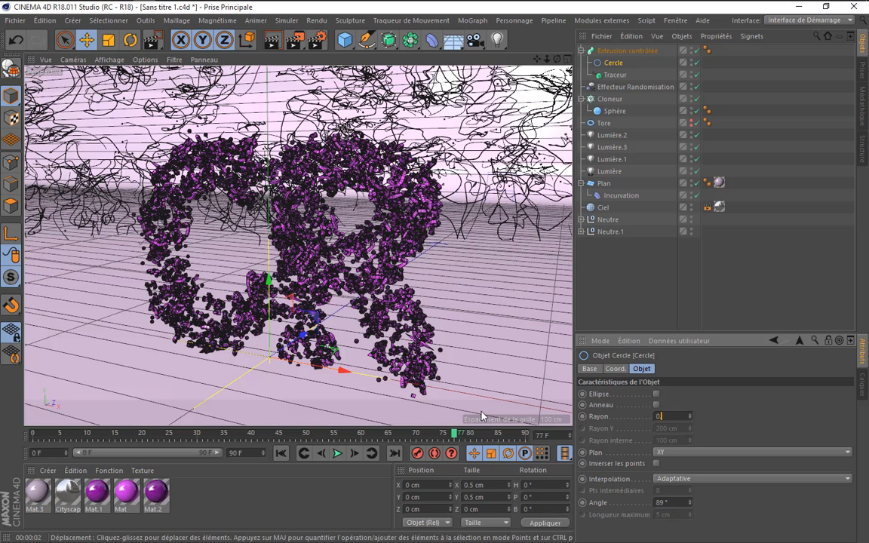
{"action": "type", "text": ".3"}
{"action": "key", "text": "Return"}
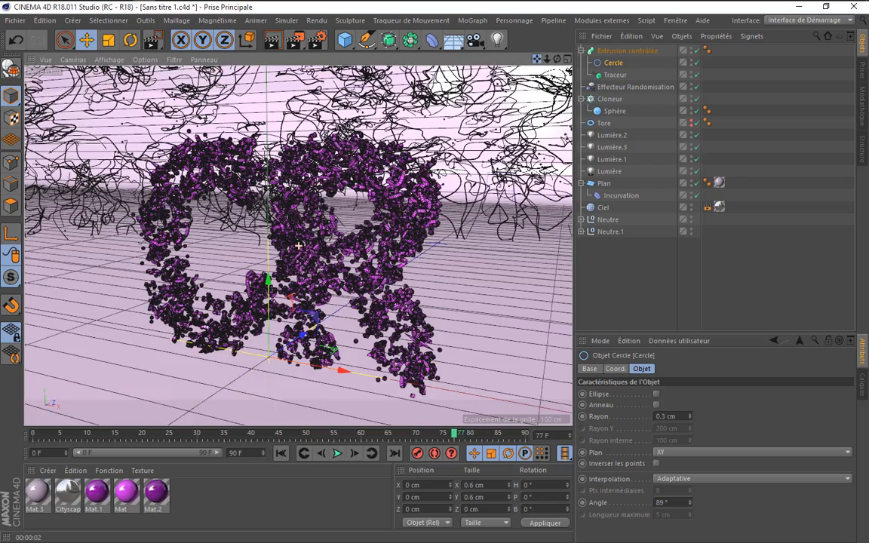
Create a new material for the background trails and give it a purple colour with 51% saturation
{"action": "left_click_drag", "start_coordinate": [537, 60], "coordinate": [519, 105]}
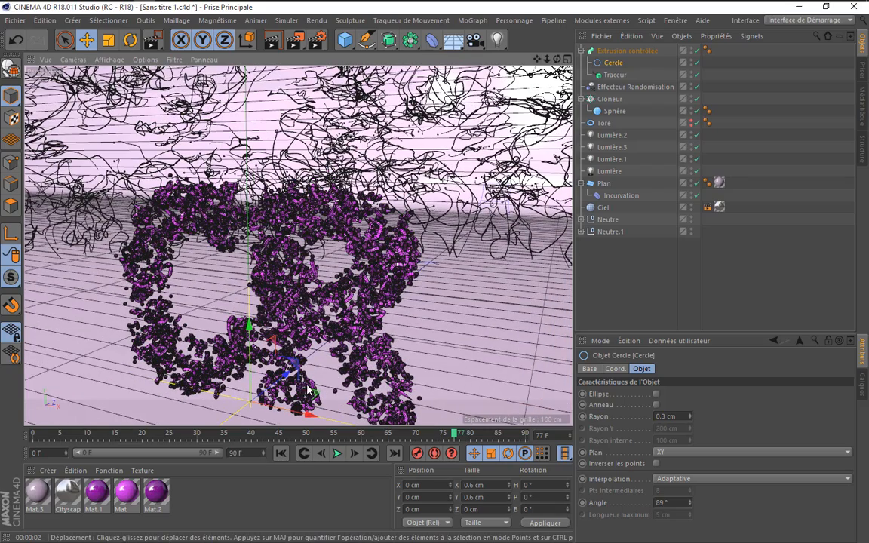
{"action": "double_click", "coordinate": [234, 504]}
{"action": "double_click", "coordinate": [37, 495]}
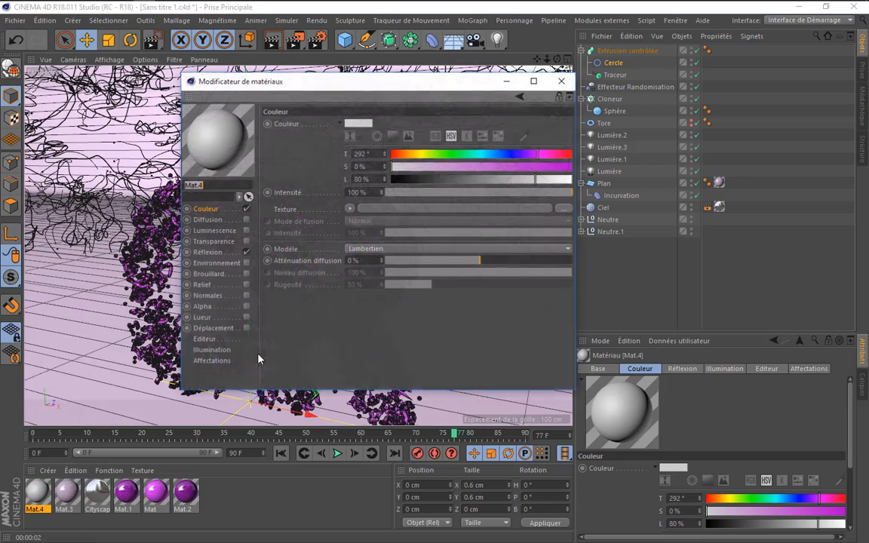
{"action": "left_click_drag", "start_coordinate": [438, 166], "coordinate": [460, 166]}
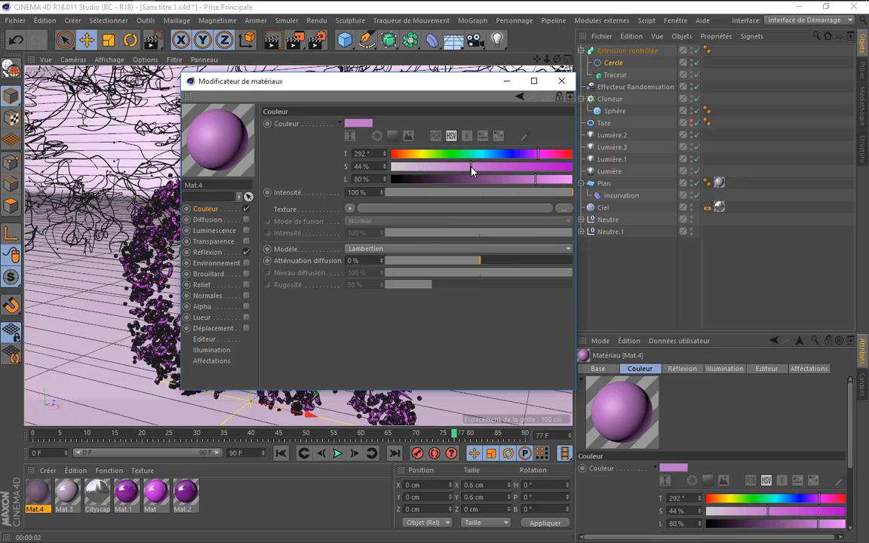
{"action": "left_click_drag", "start_coordinate": [475, 167], "coordinate": [483, 166]}
Replace the new material's default specular with a GGX reflection layer and set the layer's brightness to 39%
{"action": "left_click", "coordinate": [208, 252]}
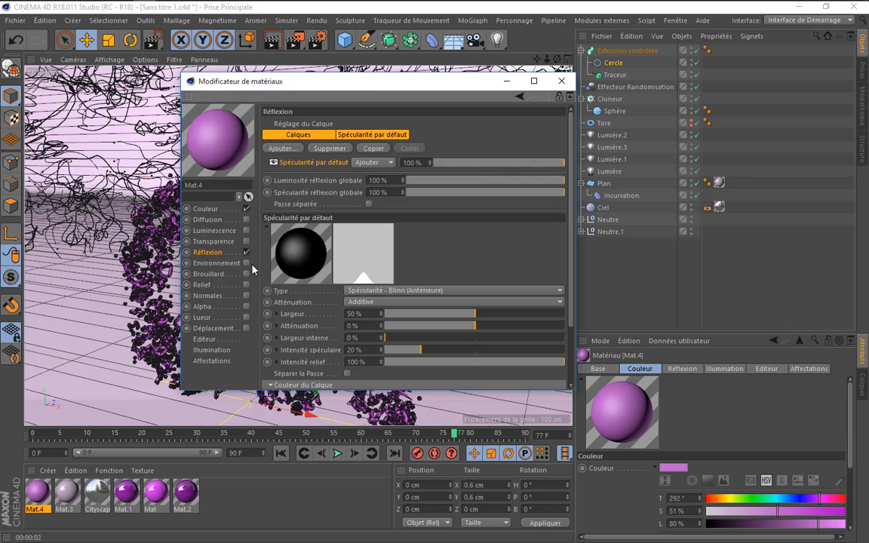
{"action": "left_click", "coordinate": [340, 150]}
{"action": "left_click", "coordinate": [283, 148]}
{"action": "left_click", "coordinate": [313, 170]}
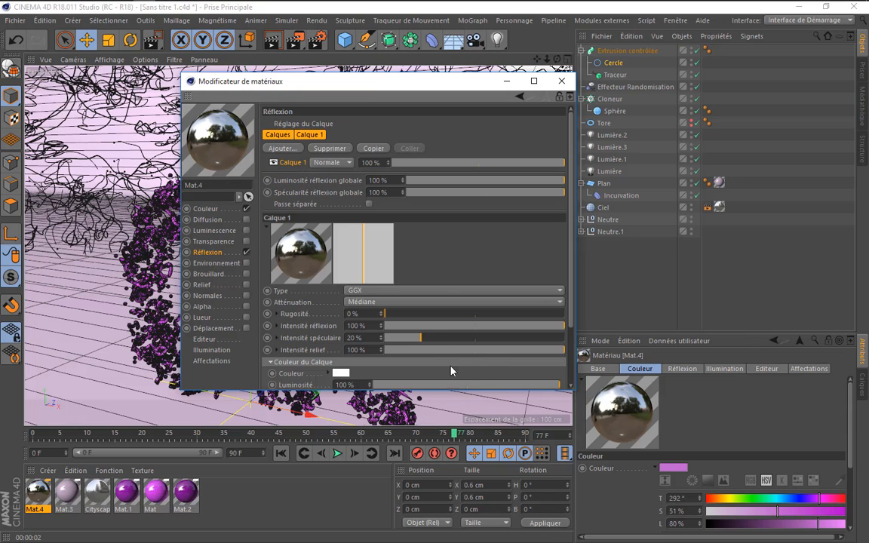
{"action": "left_click_drag", "start_coordinate": [523, 391], "coordinate": [524, 473]}
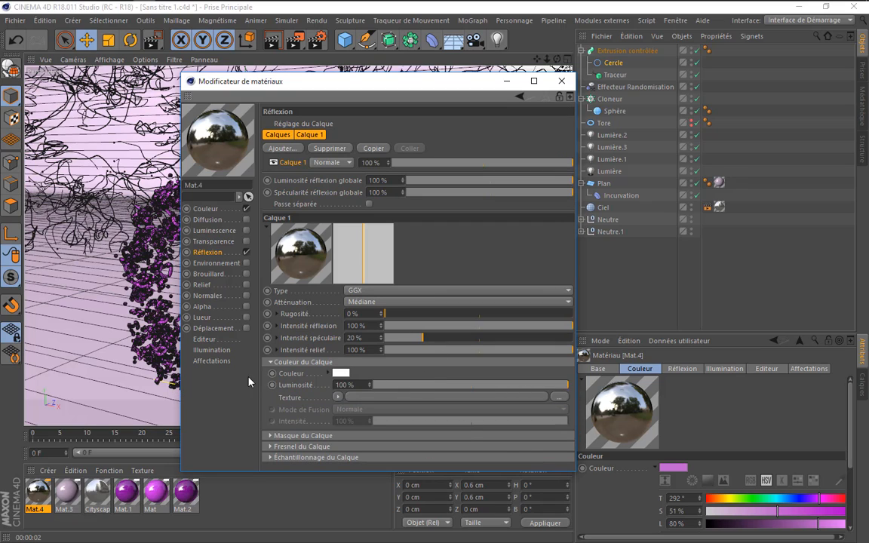
{"action": "left_click_drag", "start_coordinate": [447, 391], "coordinate": [456, 389]}
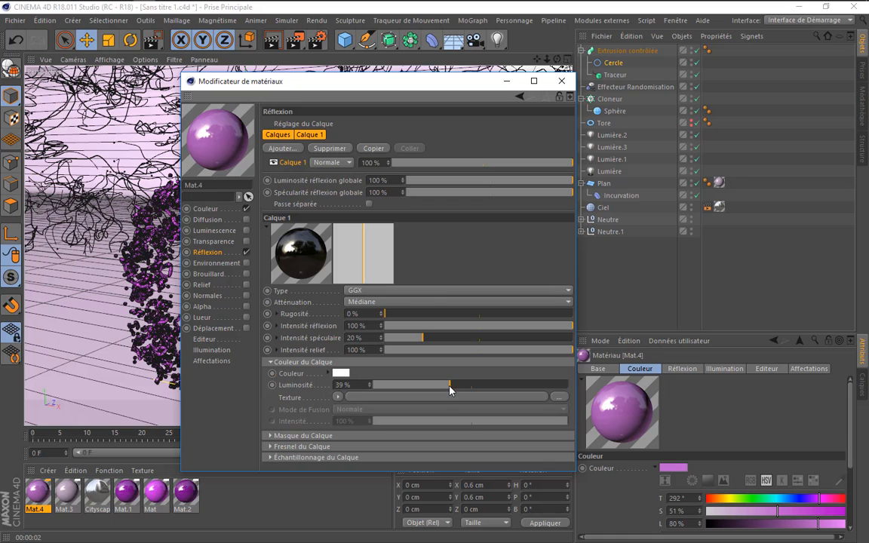
{"action": "left_click", "coordinate": [563, 80]}
Apply the new purple material to the background trails' sweep and render a region of the trails beside the lettering
{"action": "left_click_drag", "start_coordinate": [38, 493], "coordinate": [628, 51]}
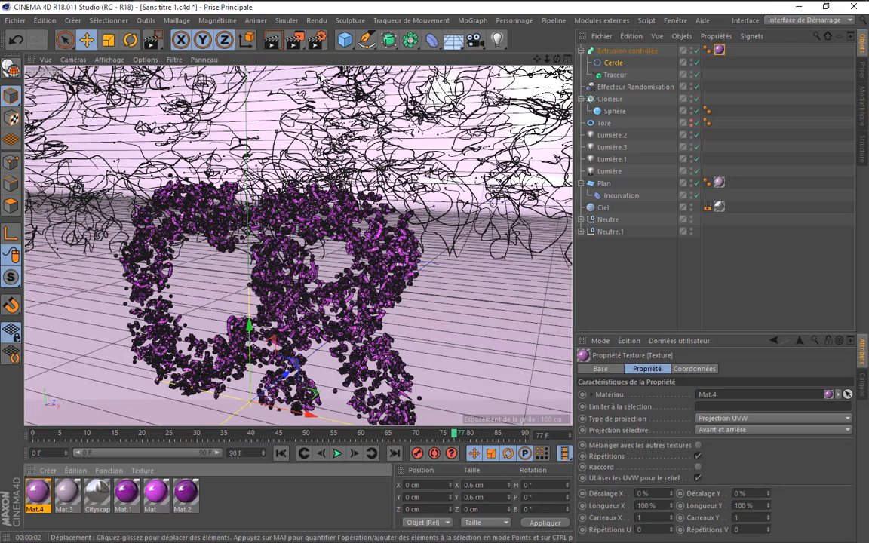
{"action": "left_click_drag", "start_coordinate": [297, 40], "coordinate": [339, 59]}
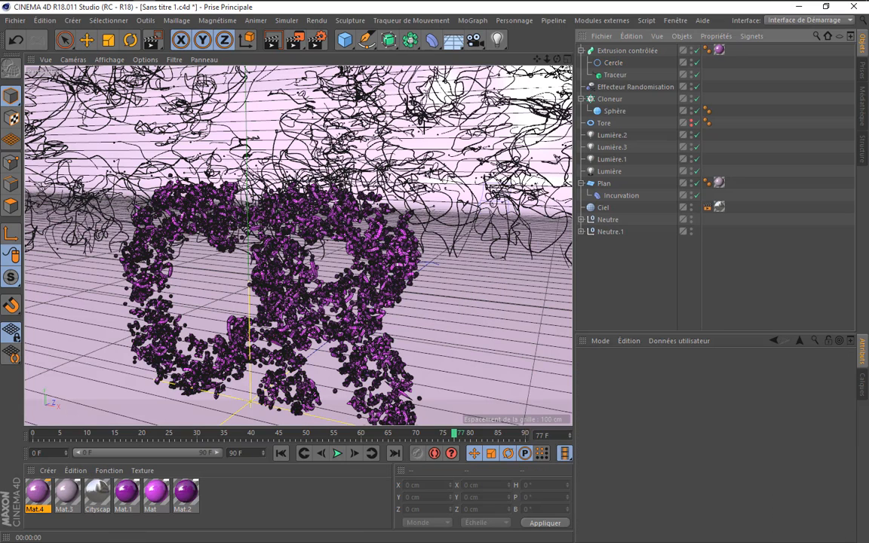
{"action": "left_click_drag", "start_coordinate": [404, 99], "coordinate": [584, 278]}
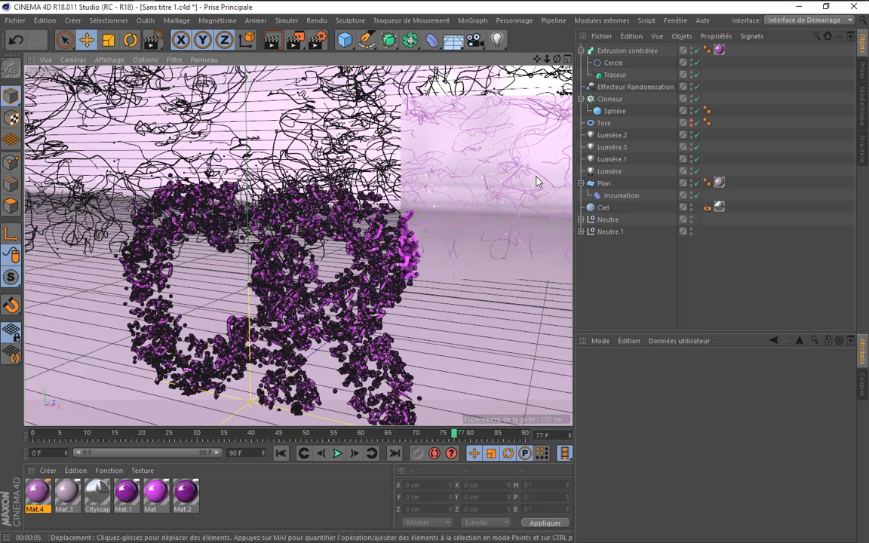
Set the trail material's colour to 67% saturation and 82% brightness
{"action": "double_click", "coordinate": [39, 492]}
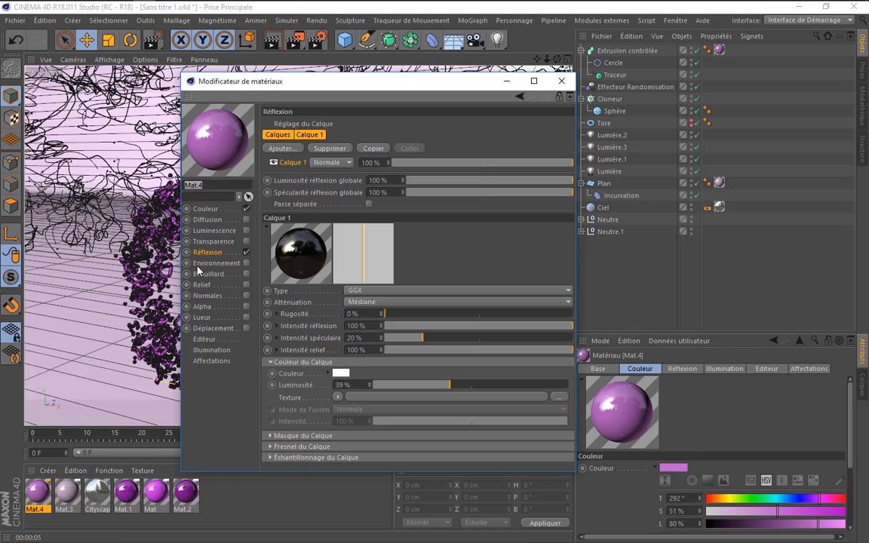
{"action": "left_click", "coordinate": [208, 210]}
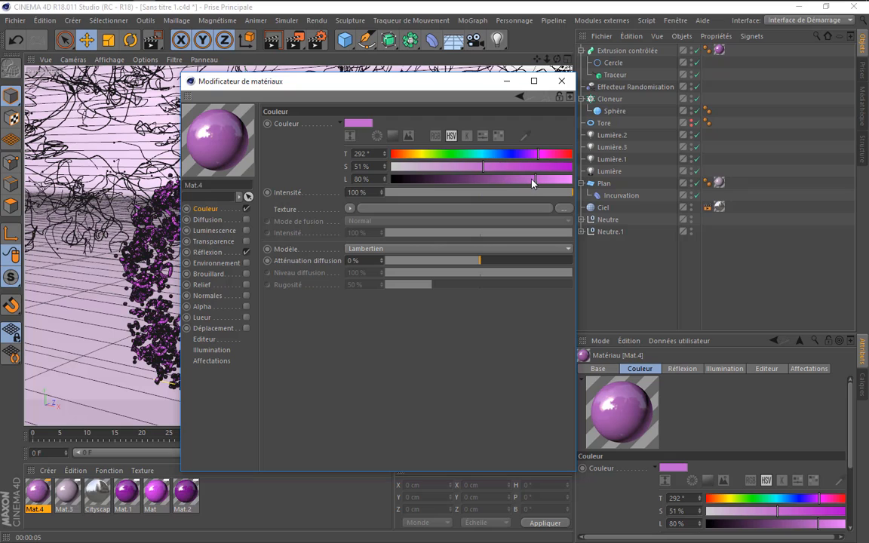
{"action": "left_click", "coordinate": [532, 182]}
{"action": "left_click_drag", "start_coordinate": [500, 166], "coordinate": [539, 178]}
{"action": "left_click", "coordinate": [512, 165]}
{"action": "left_click", "coordinate": [561, 81]}
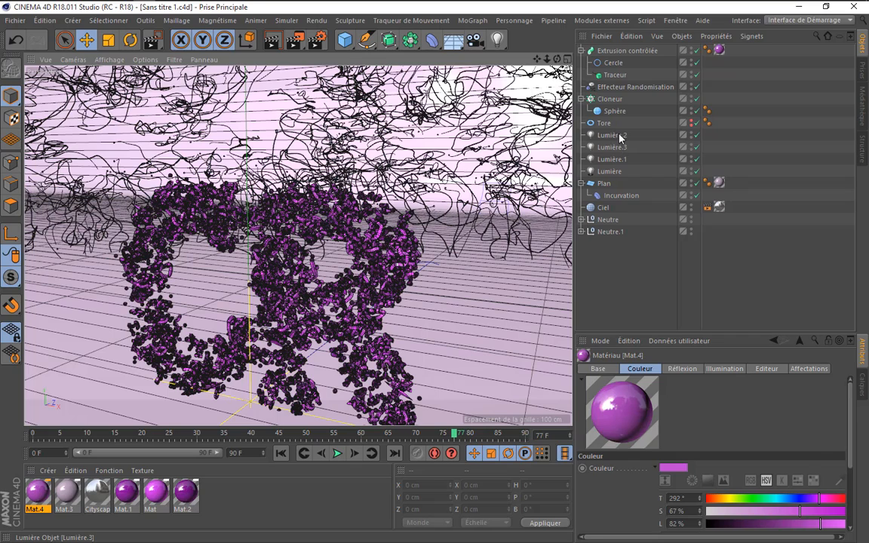
Set the intensity of the light named Lumière to 120% and frame the lettering from the front
{"action": "left_click", "coordinate": [610, 171]}
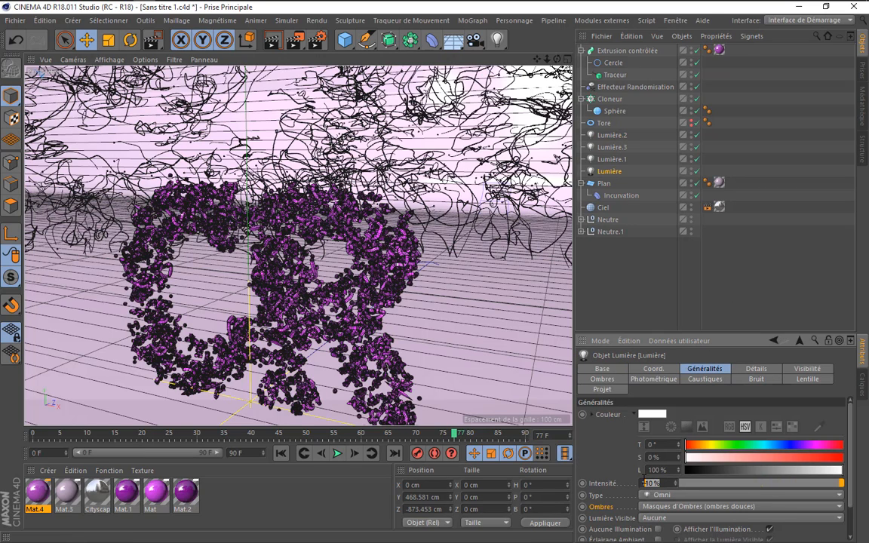
{"action": "type", "text": "120"}
{"action": "key", "text": "Return"}
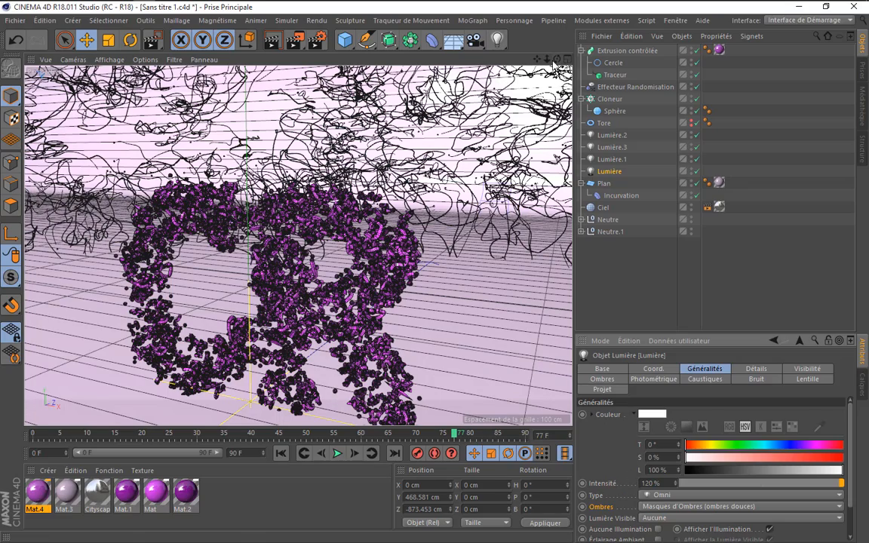
{"action": "left_click_drag", "start_coordinate": [557, 60], "coordinate": [511, 66]}
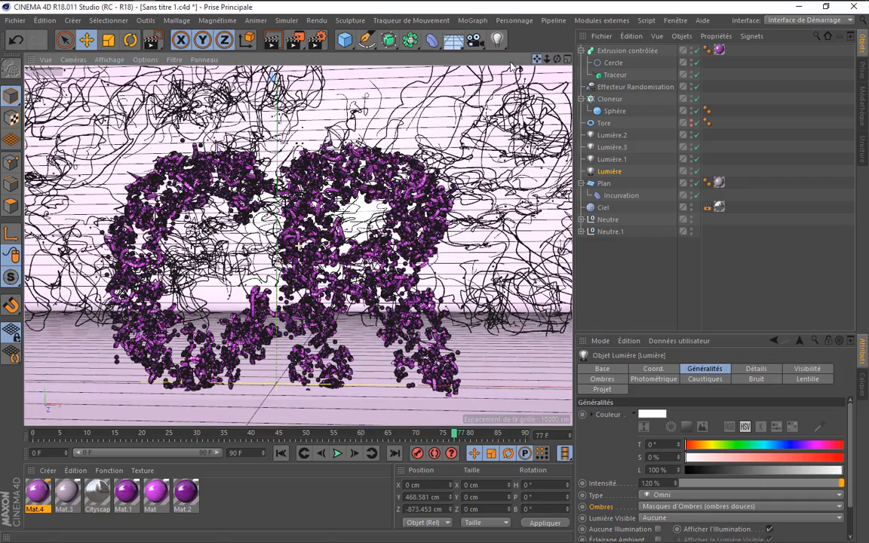
Frame the lettering closer, replay the animation from the first frame to frame 75, and render the view
{"action": "key", "text": "ctrl+r"}
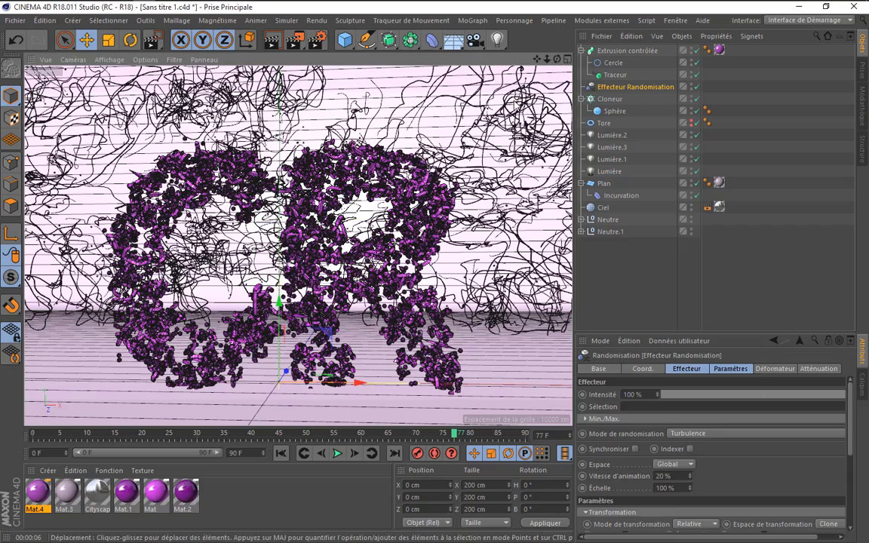
{"action": "left_click_drag", "start_coordinate": [548, 60], "coordinate": [560, 60]}
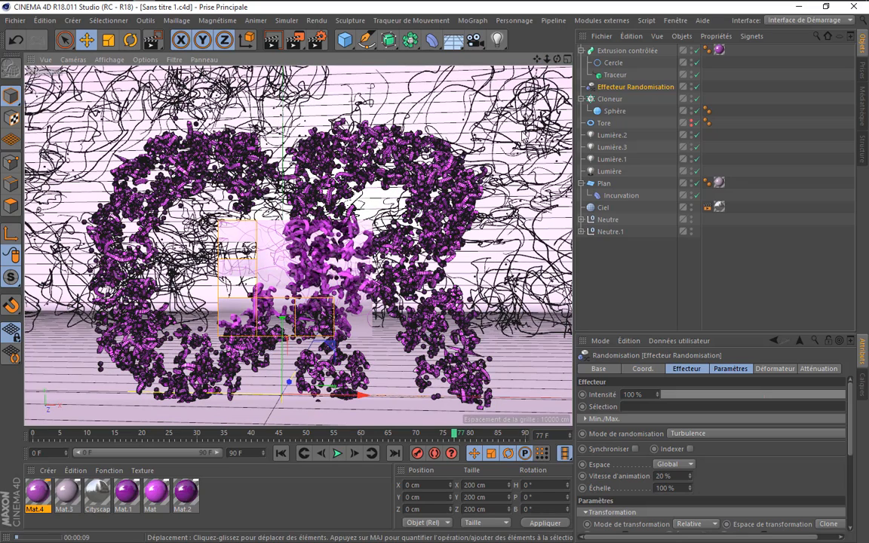
{"action": "left_click", "coordinate": [350, 512]}
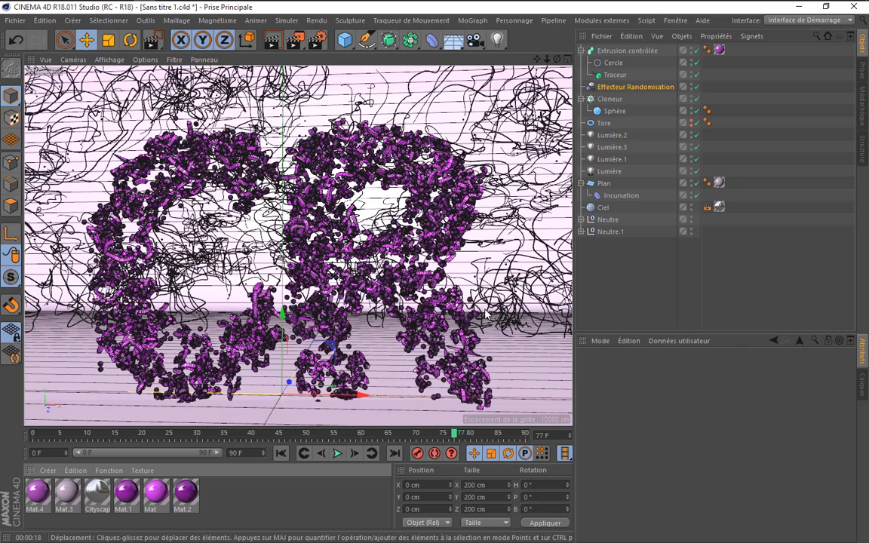
{"action": "left_click", "coordinate": [281, 452]}
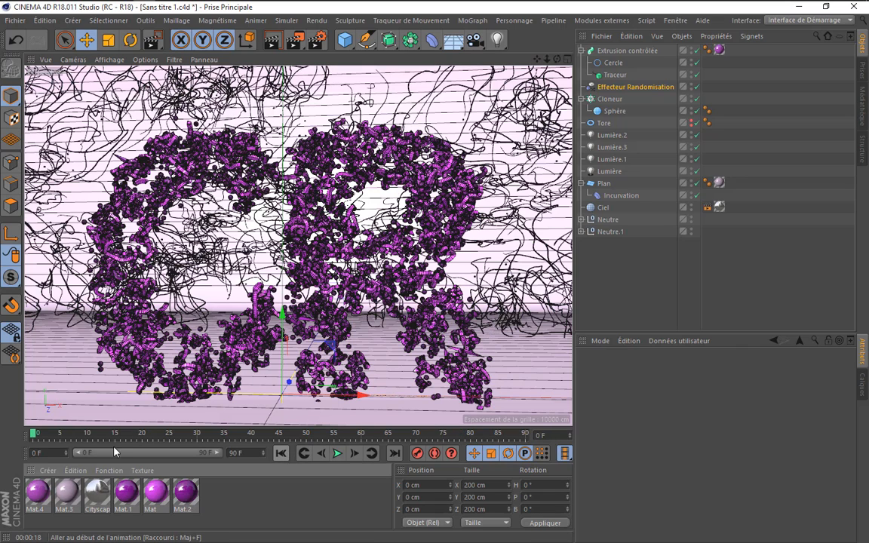
{"action": "left_click", "coordinate": [338, 454]}
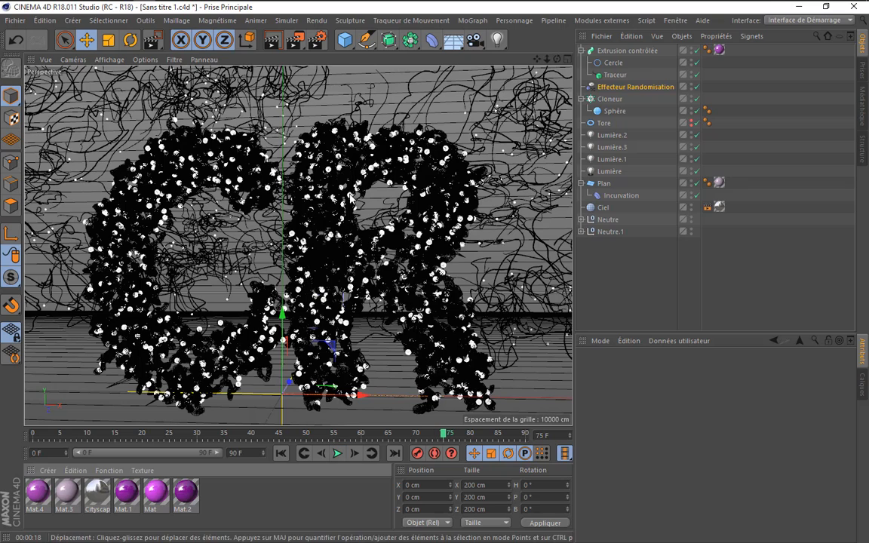
{"action": "key", "text": "ctrl+r"}
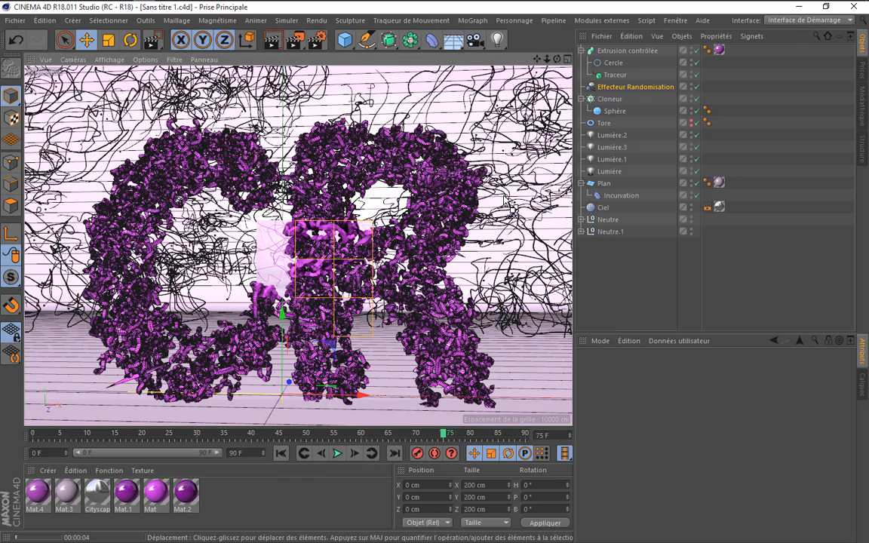
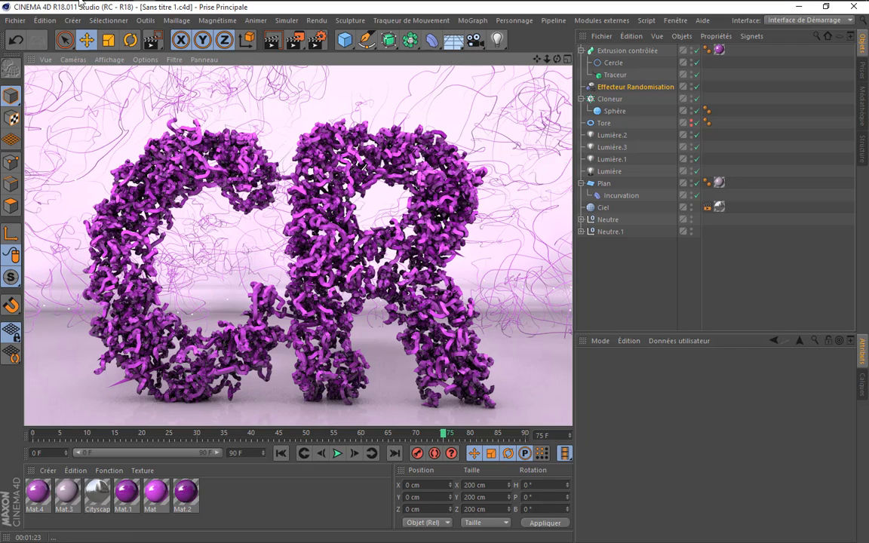
Switch to File Explorer, preview the July 2017 rocky text tutorial video full screen in VLC, and return to Cinema 4D
{"action": "mouse_move", "coordinate": [80, 2]}
{"action": "left_click", "coordinate": [17, 9]}
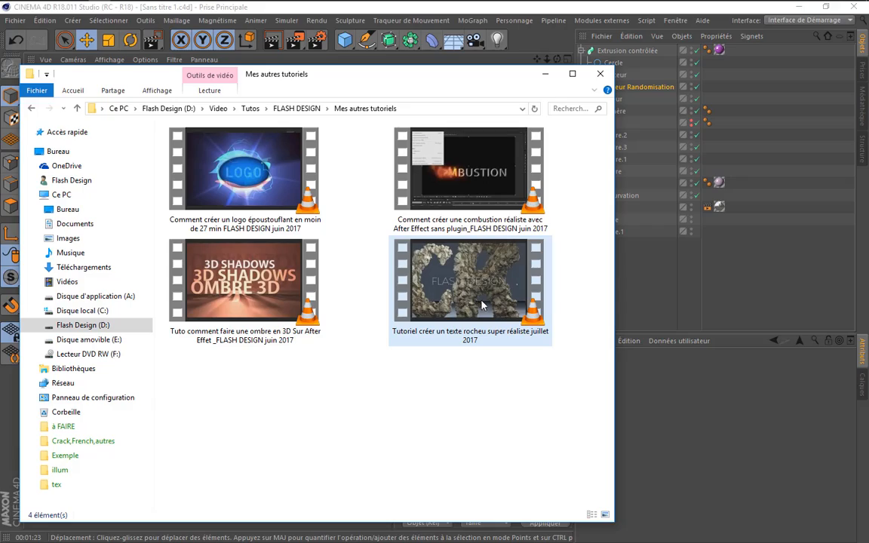
{"action": "right_click", "coordinate": [490, 300]}
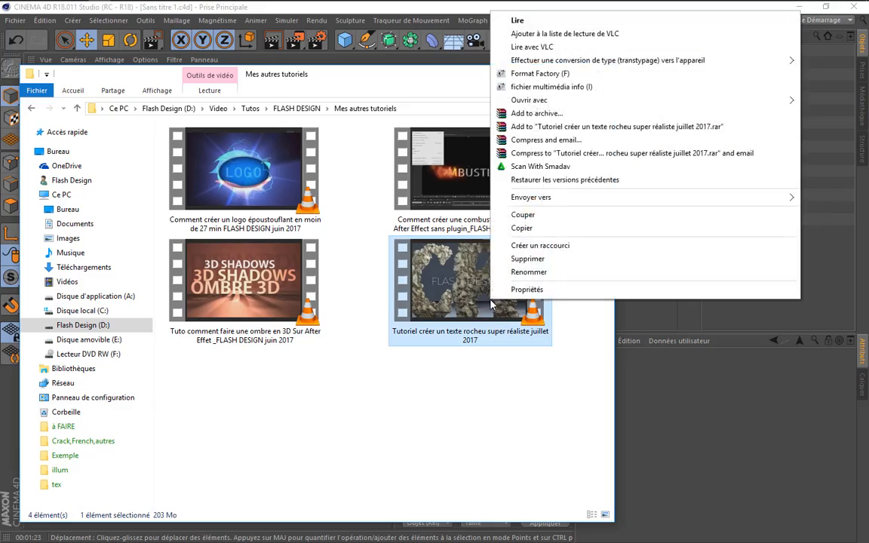
{"action": "double_click", "coordinate": [489, 301]}
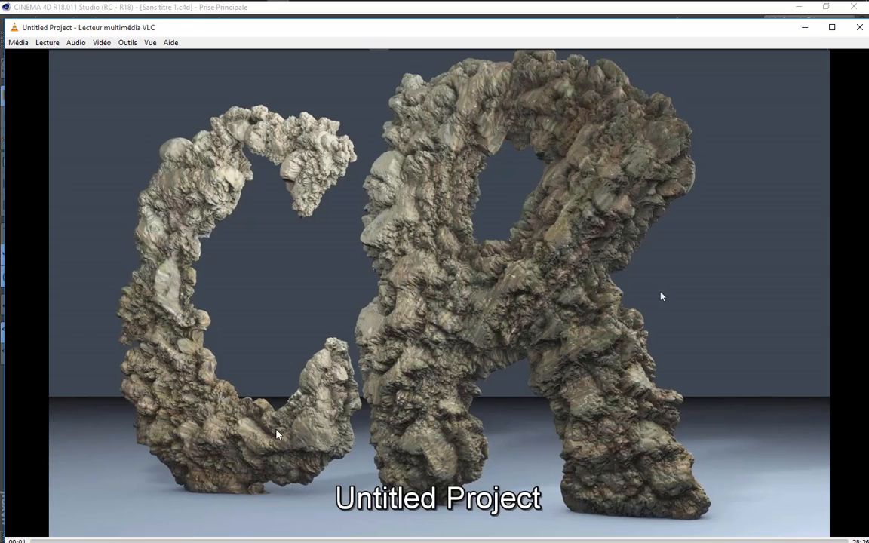
{"action": "double_click", "coordinate": [661, 297]}
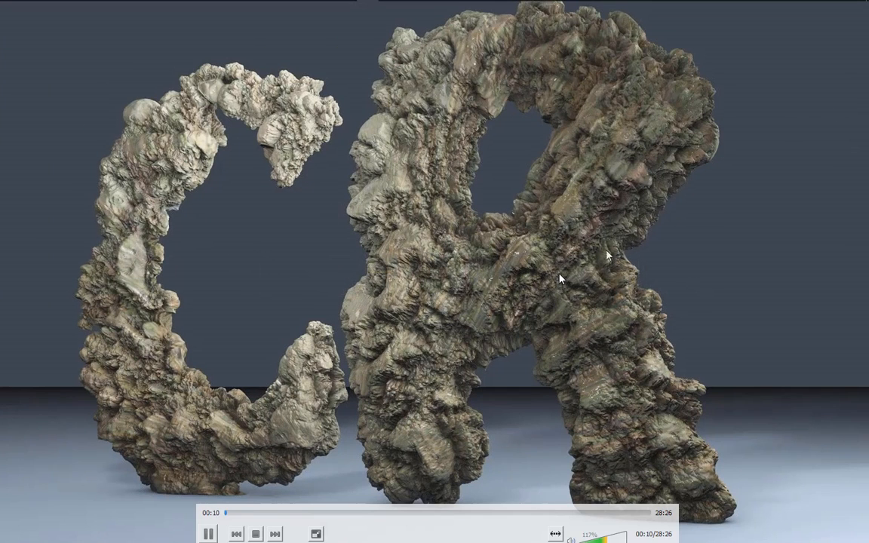
{"action": "double_click", "coordinate": [560, 280]}
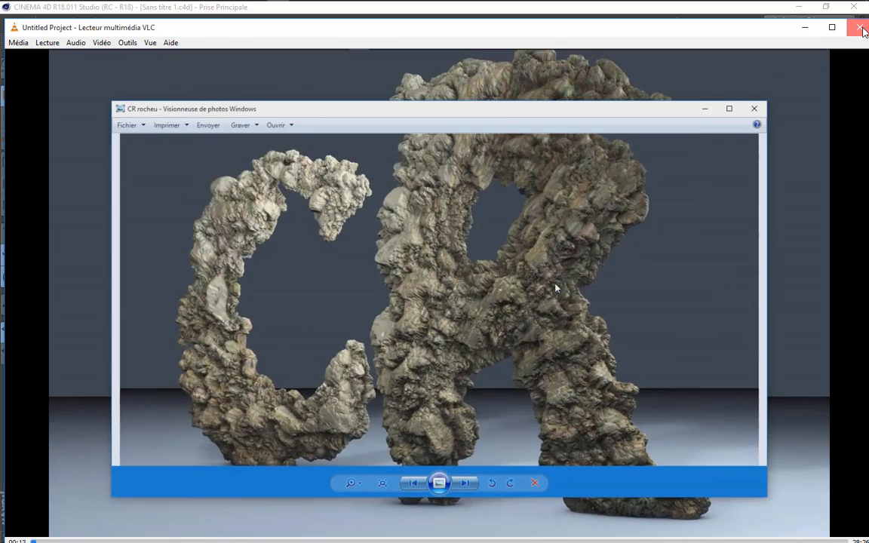
{"action": "left_click", "coordinate": [865, 31]}
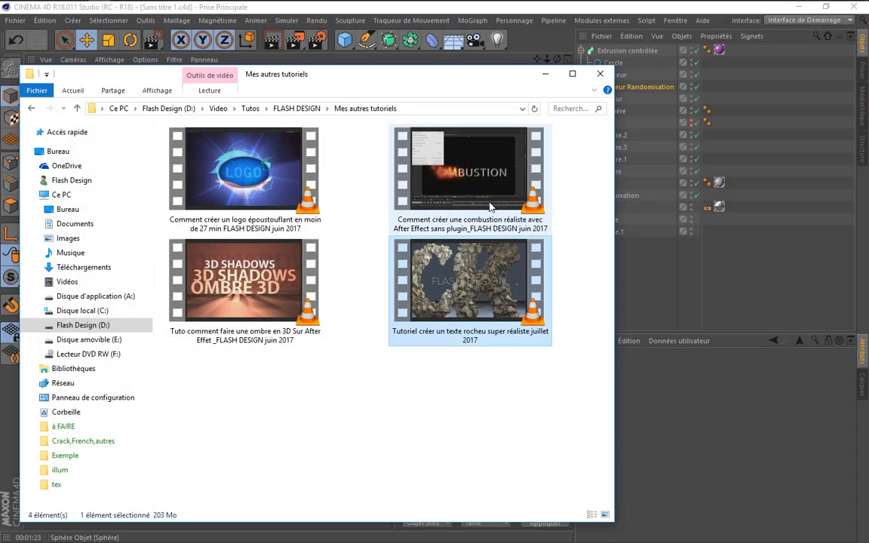
{"action": "left_click", "coordinate": [546, 74]}
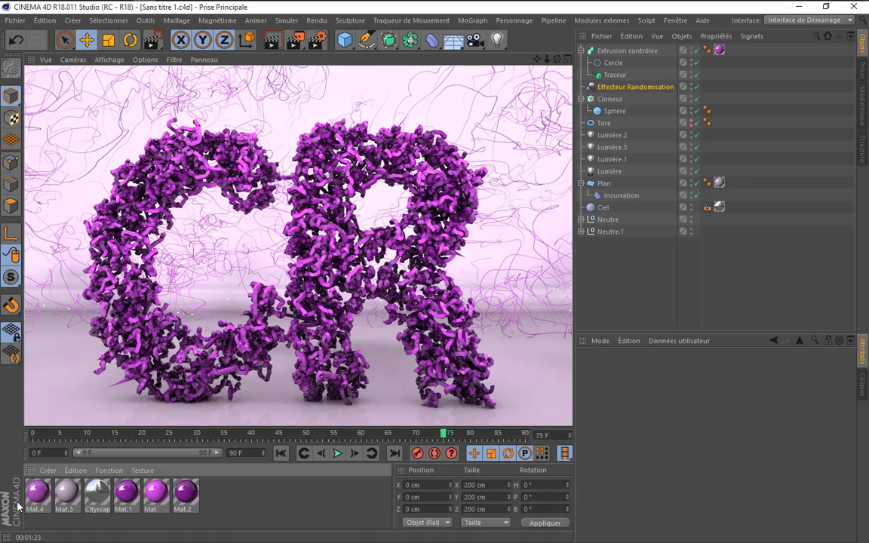
Set the colour saturation of the backdrop plane's material Mat.3 to 20%
{"action": "left_click", "coordinate": [39, 490]}
{"action": "left_click", "coordinate": [719, 184]}
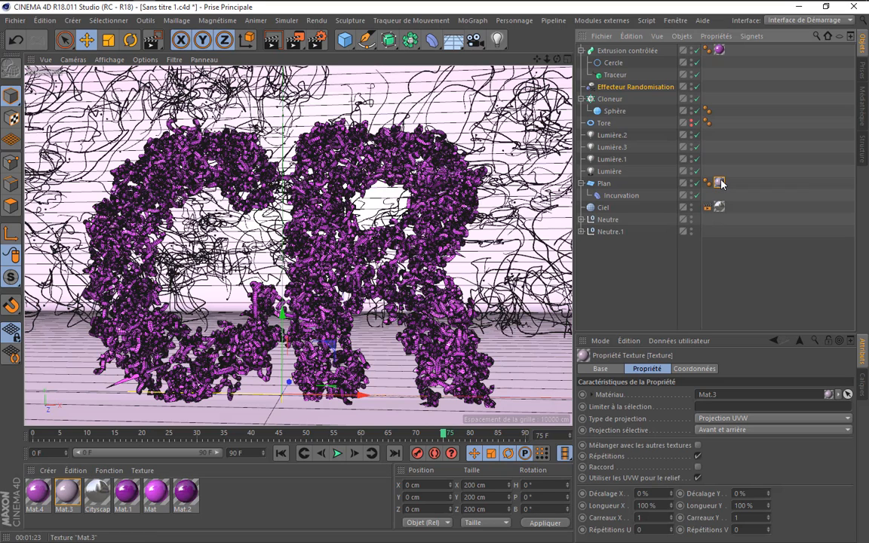
{"action": "double_click", "coordinate": [77, 492]}
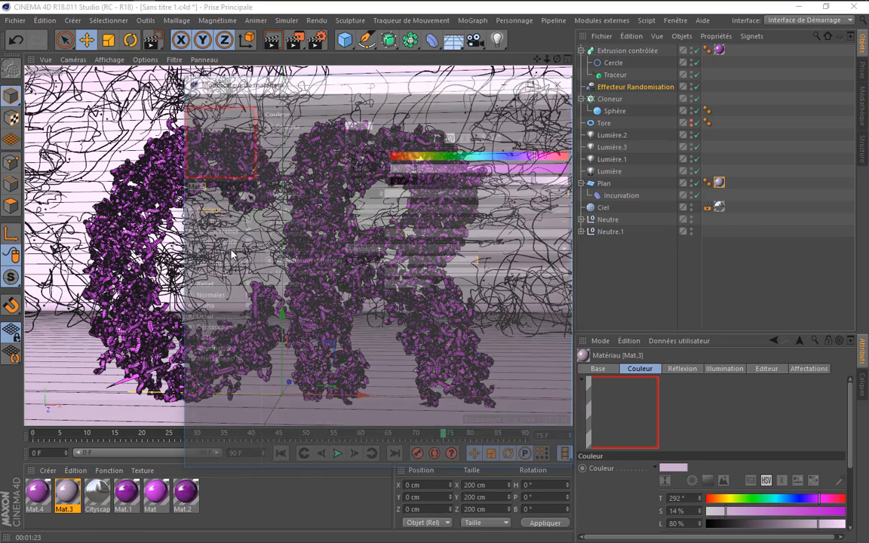
{"action": "left_click", "coordinate": [432, 168]}
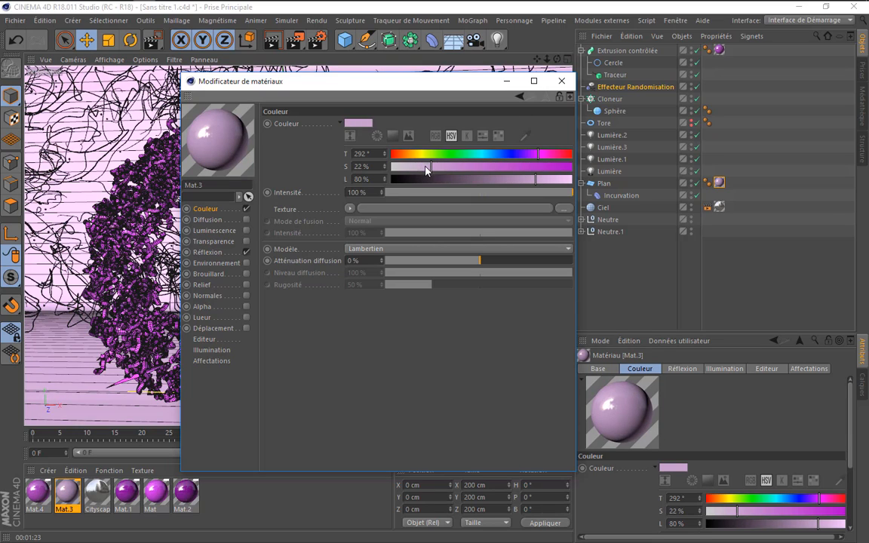
{"action": "left_click", "coordinate": [425, 167]}
{"action": "left_click", "coordinate": [429, 171]}
{"action": "left_click", "coordinate": [561, 81]}
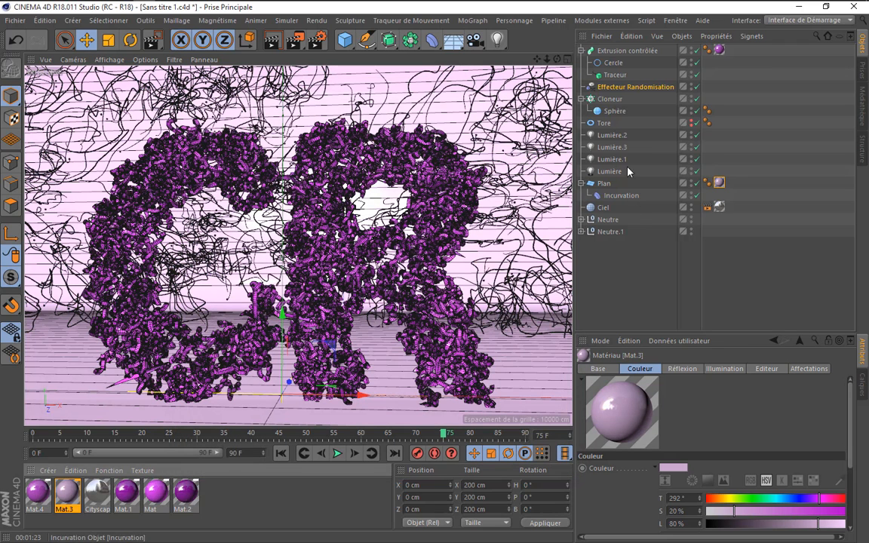
Expand both lettering groups and set the colour brightness of Mat.1, the material on the Neutre.1 sweep, to 75%
{"action": "left_click", "coordinate": [581, 232]}
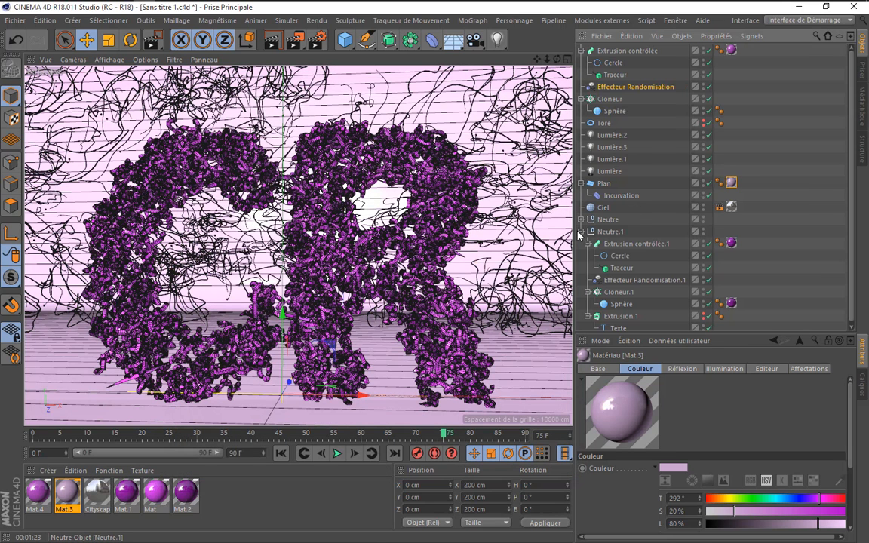
{"action": "left_click", "coordinate": [581, 220]}
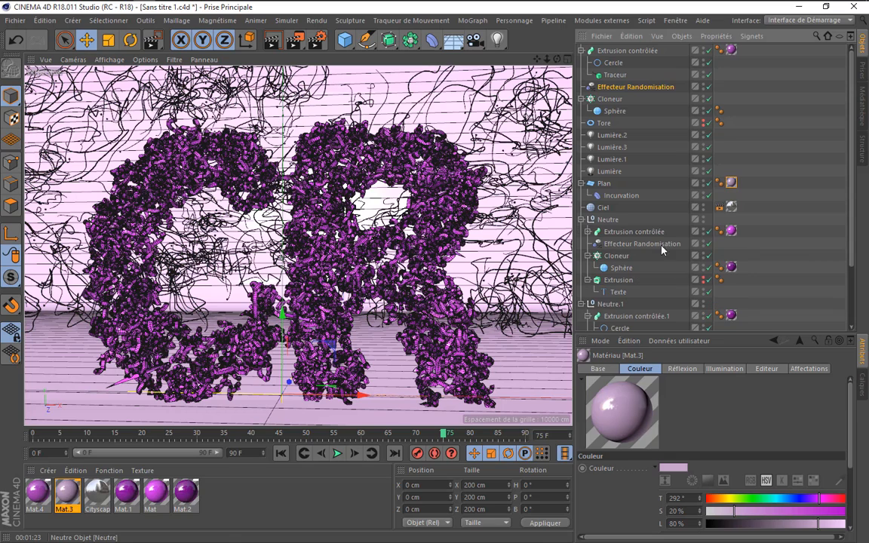
{"action": "scroll", "coordinate": [853, 235], "scroll_direction": "down", "scroll_amount": 1}
{"action": "left_click_drag", "start_coordinate": [852, 235], "coordinate": [847, 291]}
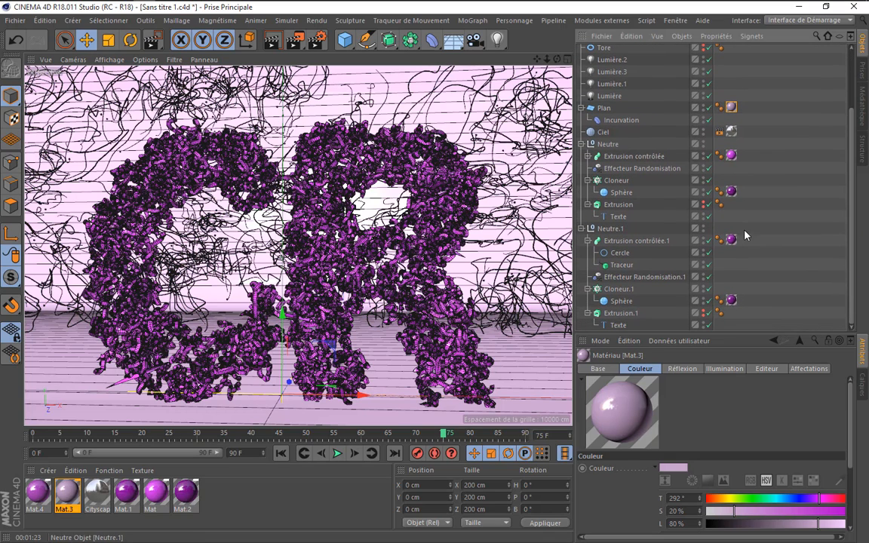
{"action": "left_click", "coordinate": [636, 241]}
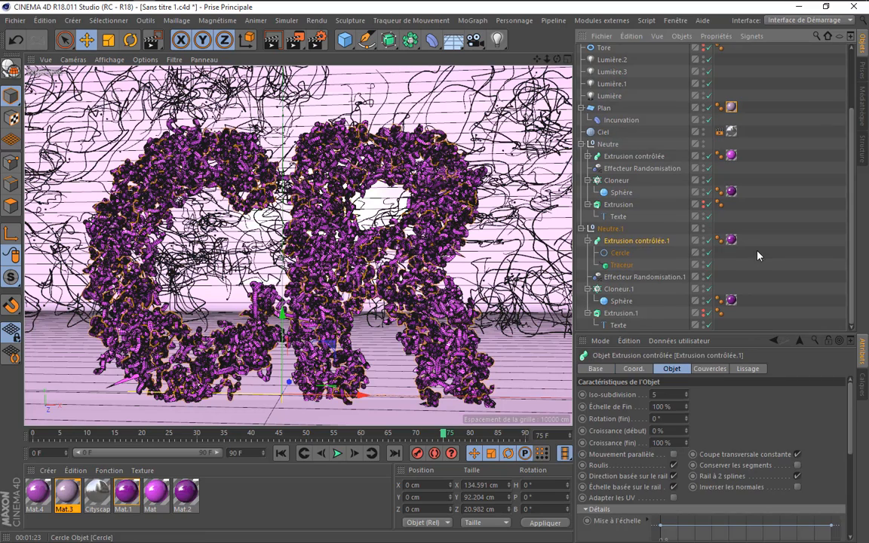
{"action": "double_click", "coordinate": [731, 240]}
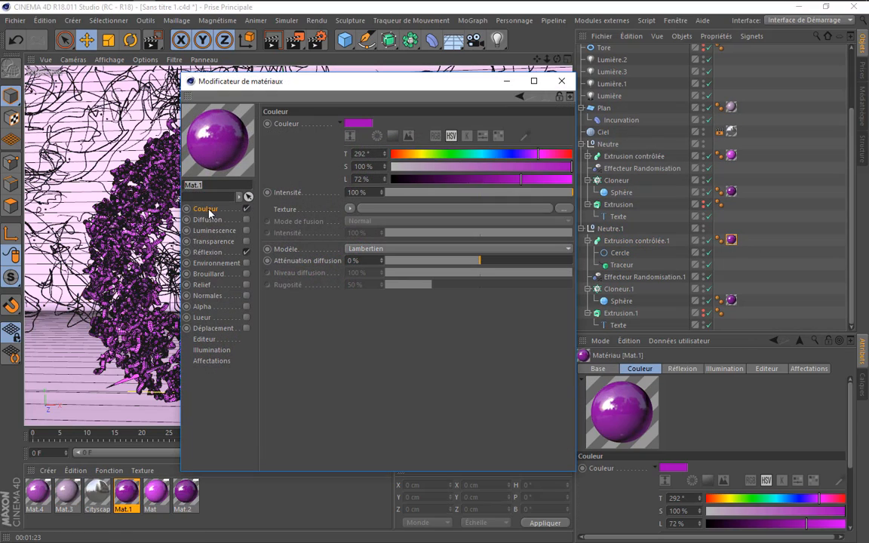
{"action": "left_click_drag", "start_coordinate": [526, 182], "coordinate": [529, 182]}
{"action": "left_click", "coordinate": [562, 81]}
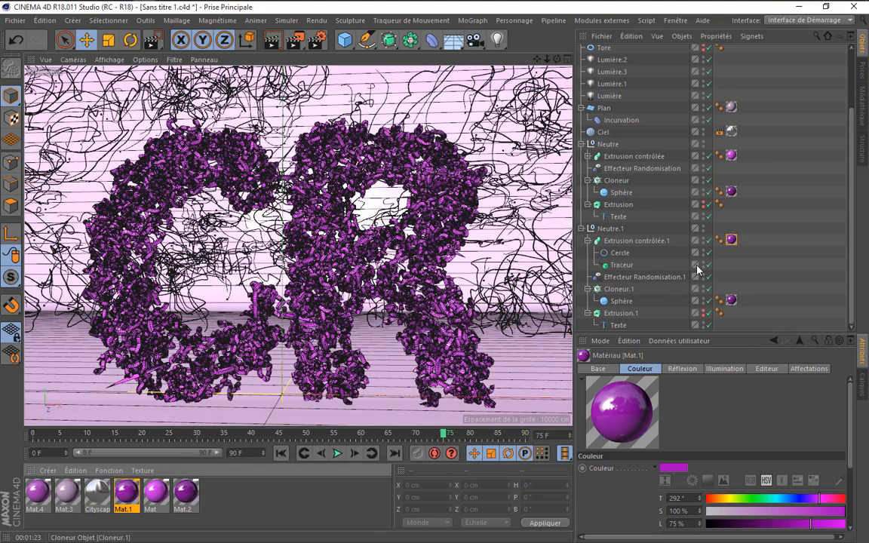
Set the clone quantity of Cloneur.1 in the Neutre.1 group to 150
{"action": "left_click", "coordinate": [637, 240]}
{"action": "left_click", "coordinate": [604, 229]}
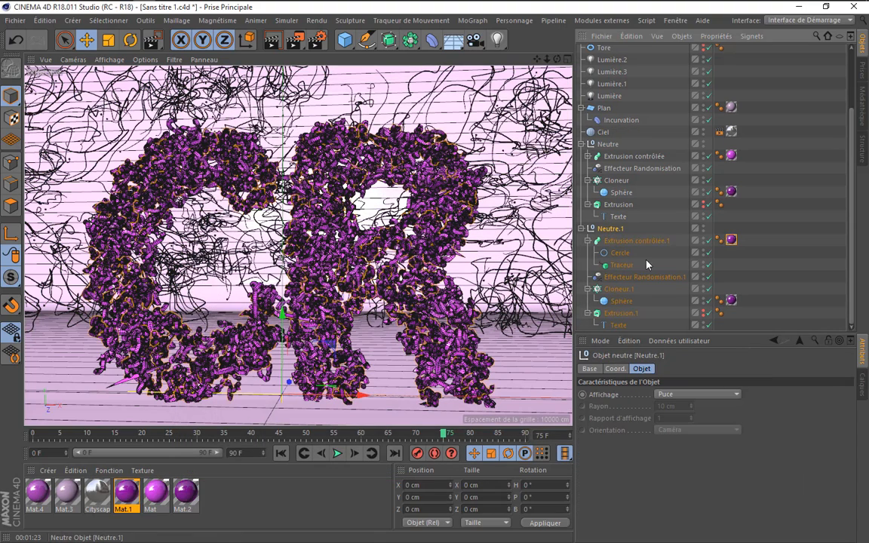
{"action": "left_click", "coordinate": [618, 288]}
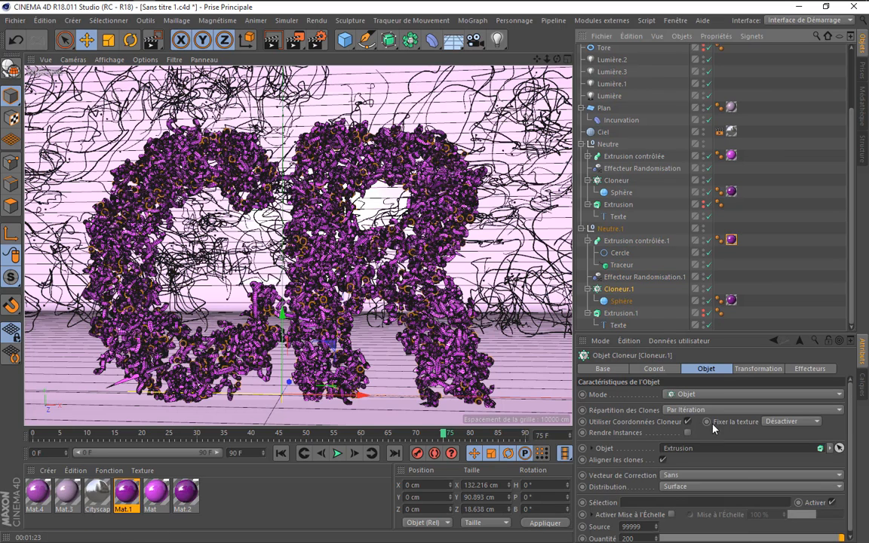
{"action": "left_click_drag", "start_coordinate": [850, 461], "coordinate": [849, 483]}
{"action": "left_click_drag", "start_coordinate": [646, 536], "coordinate": [505, 522]}
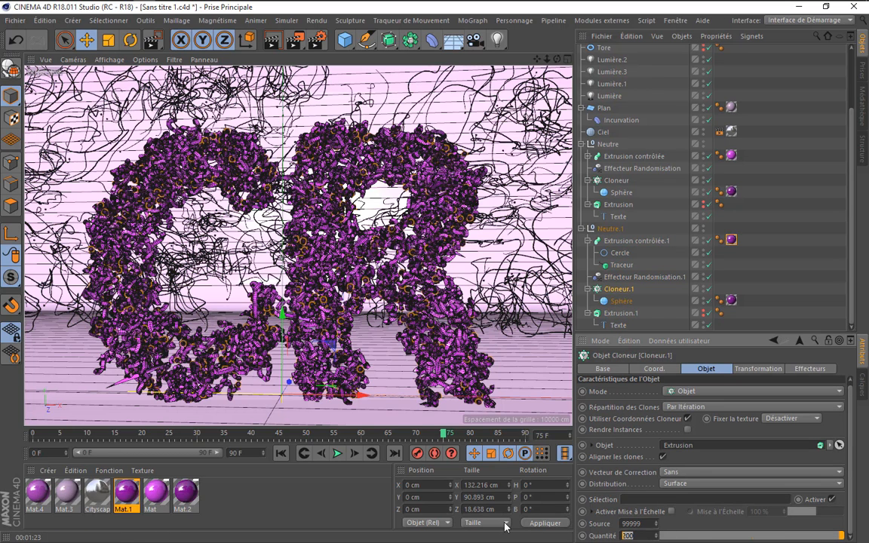
{"action": "type", "text": "150"}
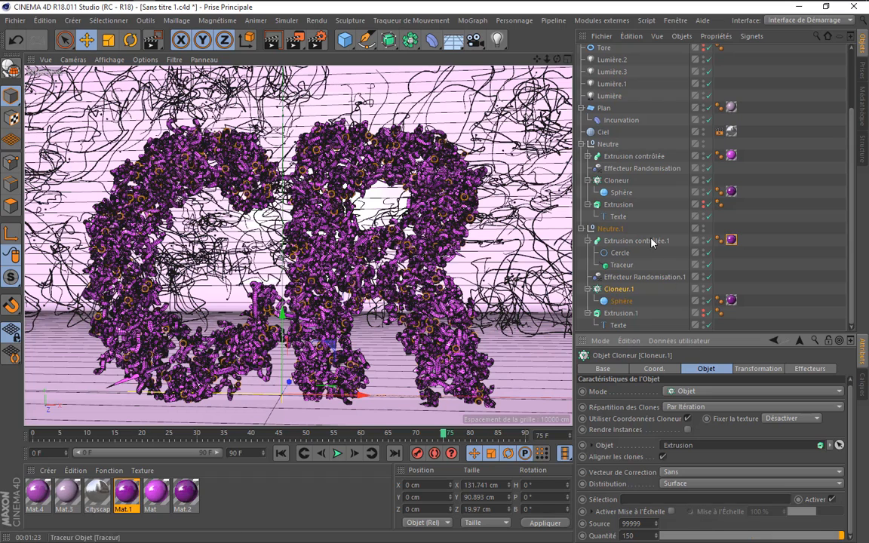
Set the clone quantity of the Cloneur in the Neutre group to 250
{"action": "left_click", "coordinate": [617, 180]}
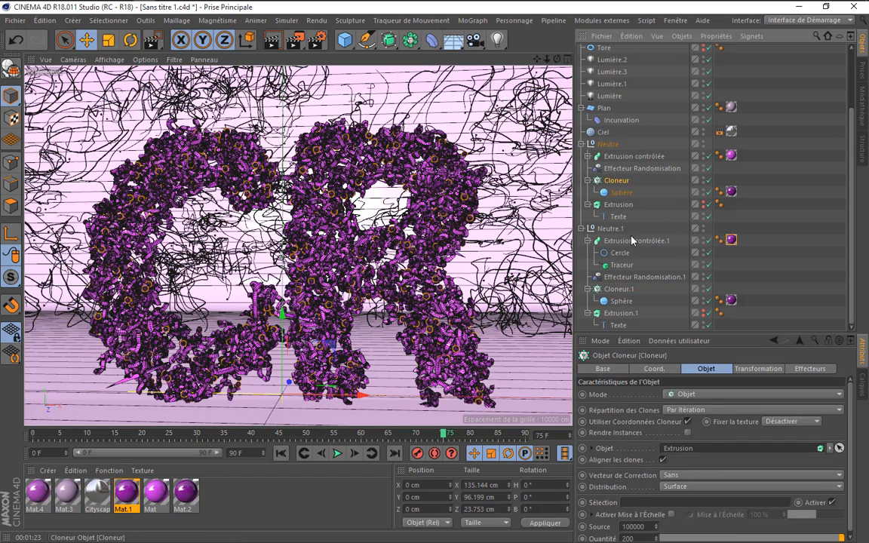
{"action": "left_click", "coordinate": [628, 539]}
{"action": "type", "text": "2"}
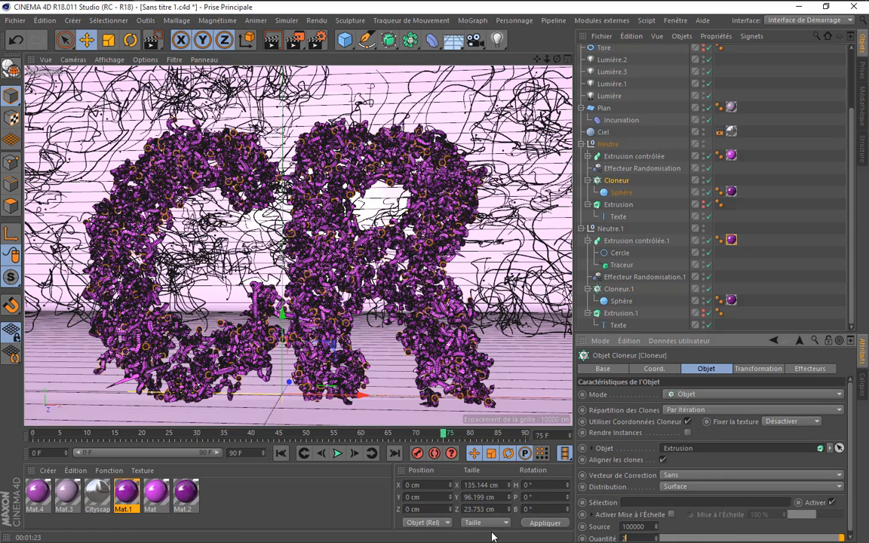
{"action": "type", "text": "50"}
{"action": "key", "text": "Return"}
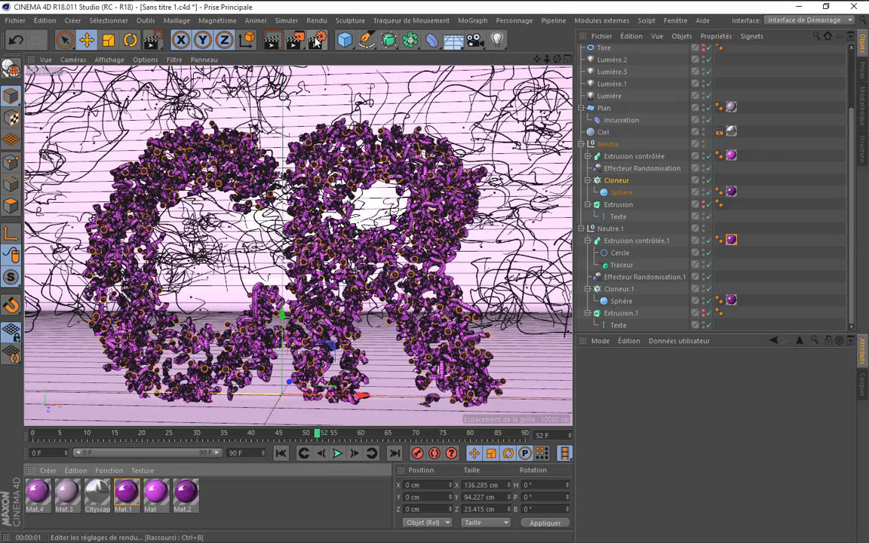
Set the render output size to 1440 pixels wide and 900 pixels high
{"action": "left_click", "coordinate": [317, 40]}
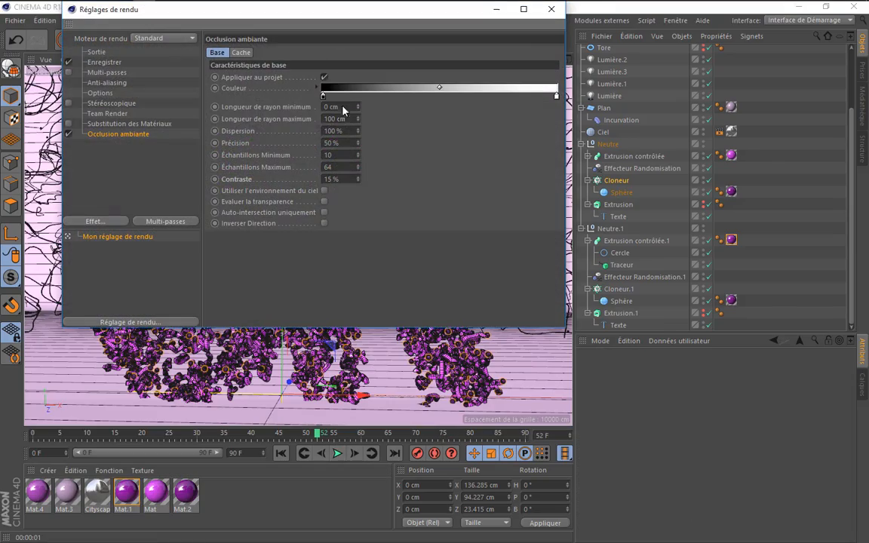
{"action": "left_click", "coordinate": [96, 52]}
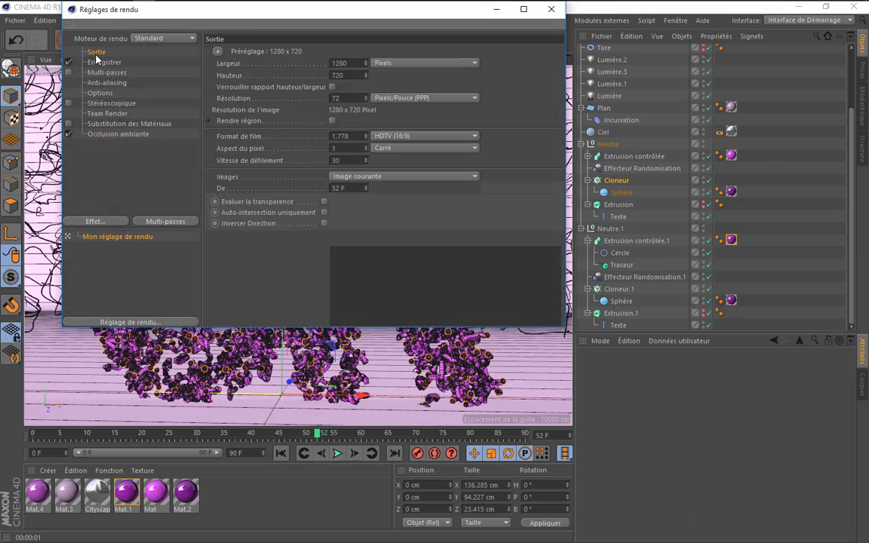
{"action": "left_click", "coordinate": [343, 62]}
{"action": "type", "text": "1"}
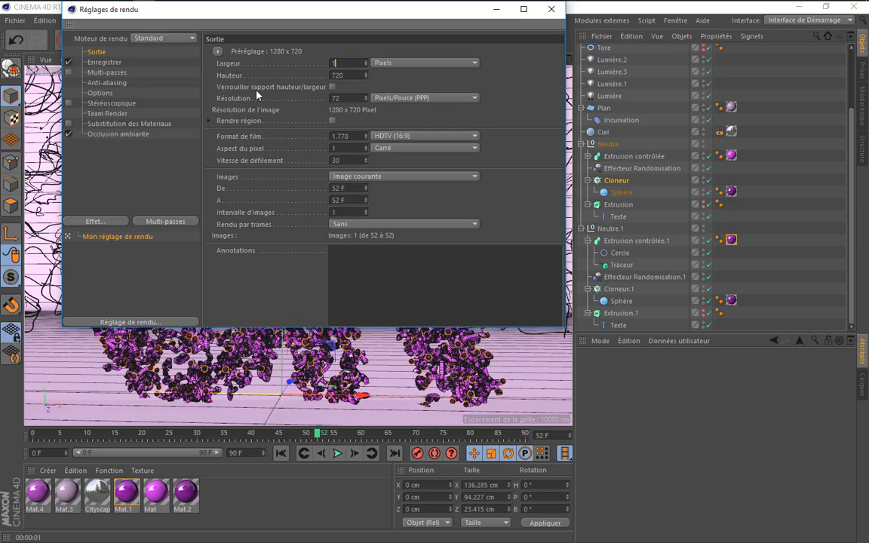
{"action": "type", "text": "440"}
{"action": "key", "text": "Tab"}
{"action": "type", "text": "900"}
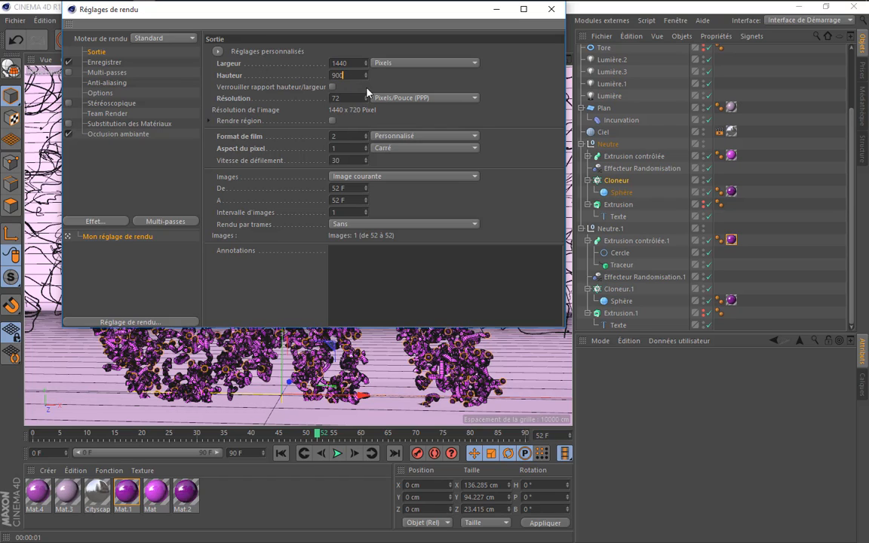
Apply the 900-pixel height to the render output
{"action": "key", "text": "Return"}
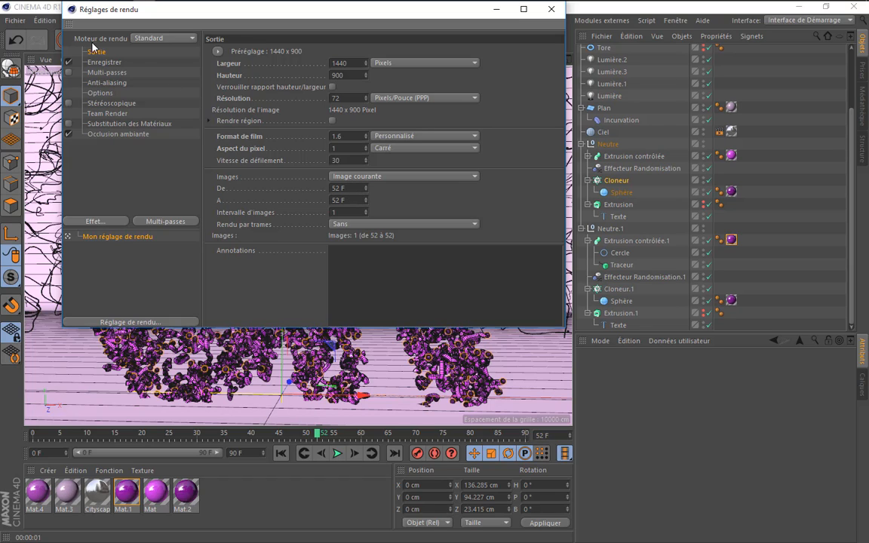
Review the saving, multi-pass, anti-aliasing, options, stereoscopic, Team Render, material substitution and ambient occlusion render settings, including the save location dialog
{"action": "left_click", "coordinate": [106, 61]}
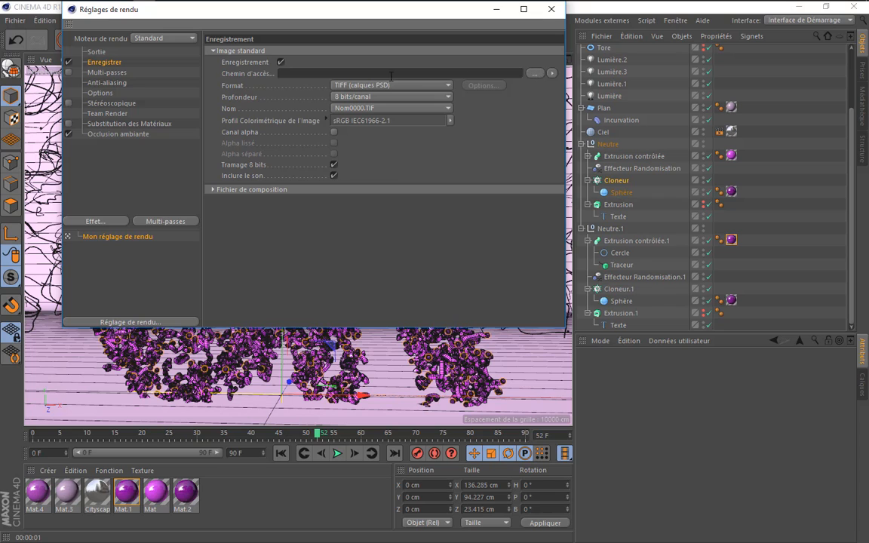
{"action": "left_click", "coordinate": [541, 75]}
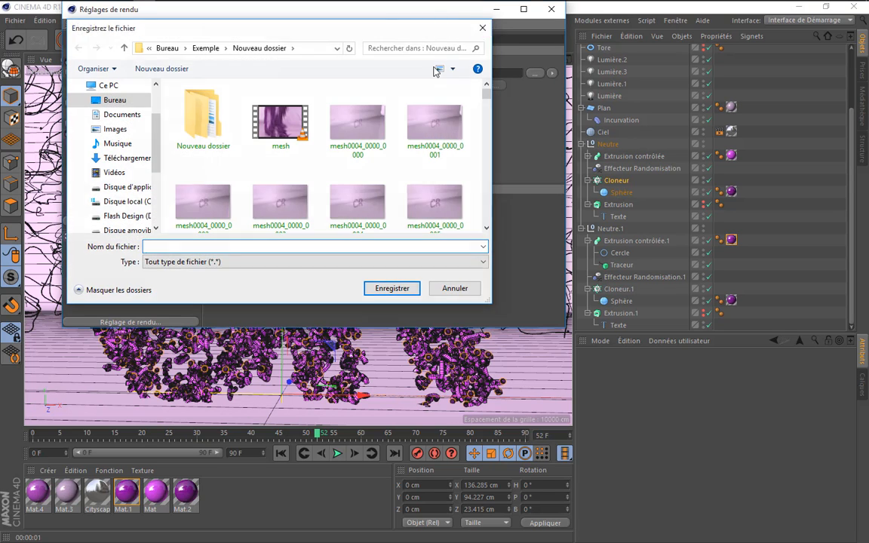
{"action": "key", "text": "Escape"}
{"action": "left_click", "coordinate": [107, 73]}
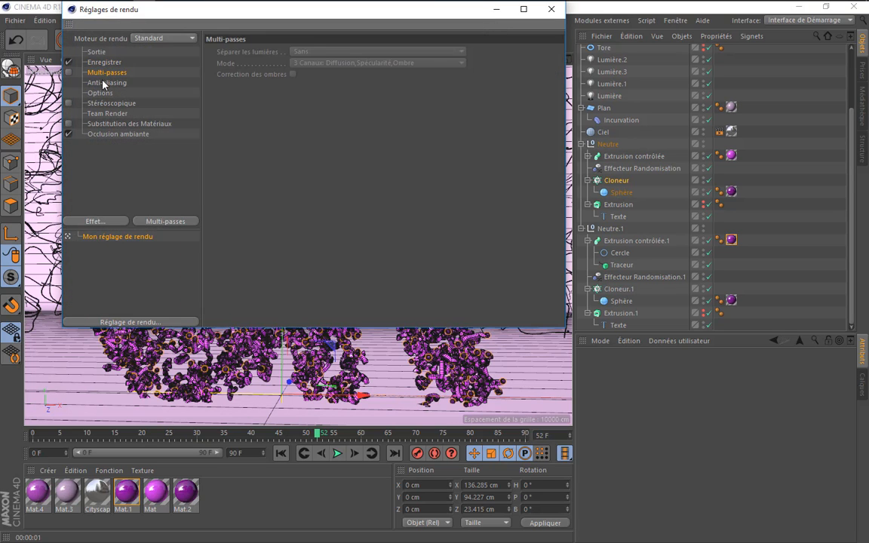
{"action": "left_click", "coordinate": [106, 82]}
{"action": "left_click", "coordinate": [101, 93]}
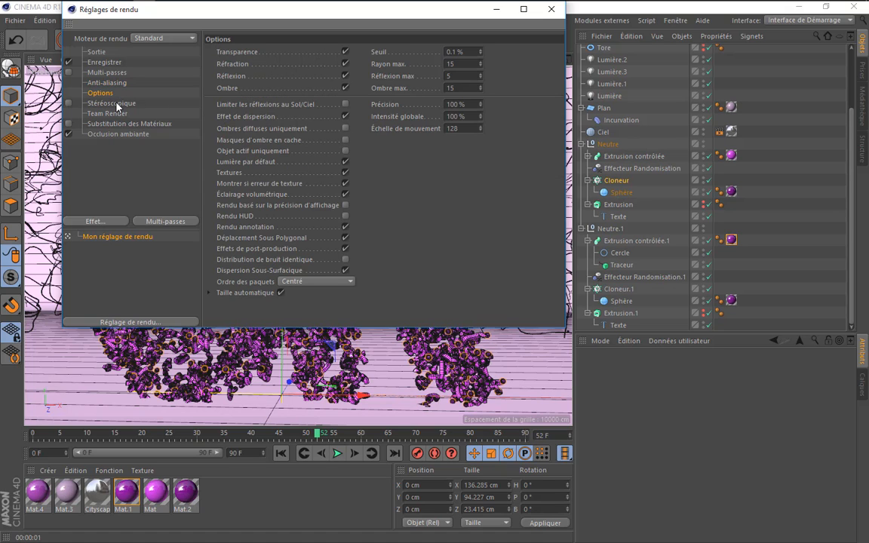
{"action": "left_click", "coordinate": [113, 103]}
{"action": "left_click", "coordinate": [102, 114]}
{"action": "left_click", "coordinate": [102, 123]}
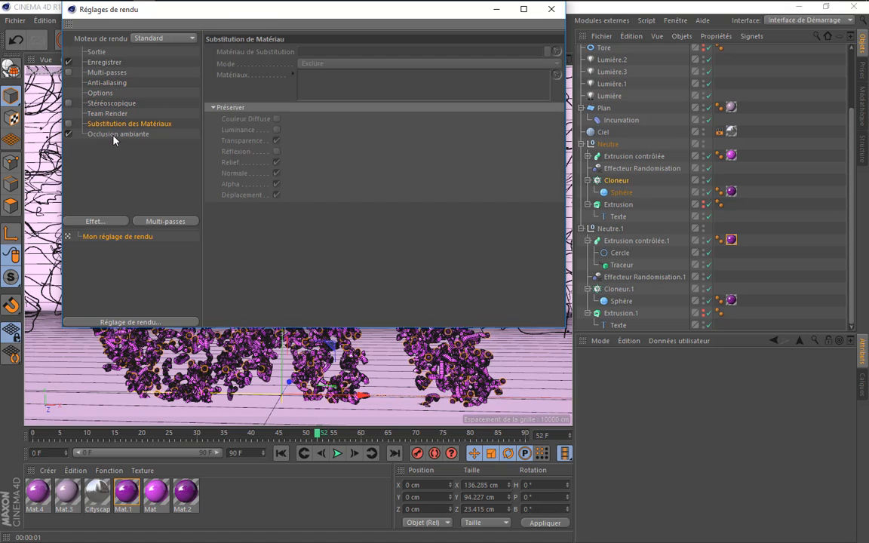
{"action": "left_click", "coordinate": [90, 133]}
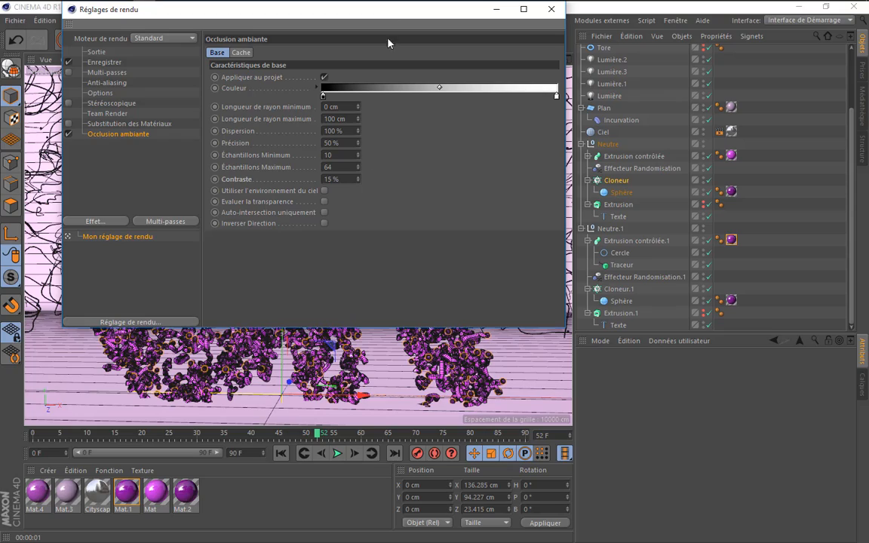
{"action": "left_click", "coordinate": [551, 9]}
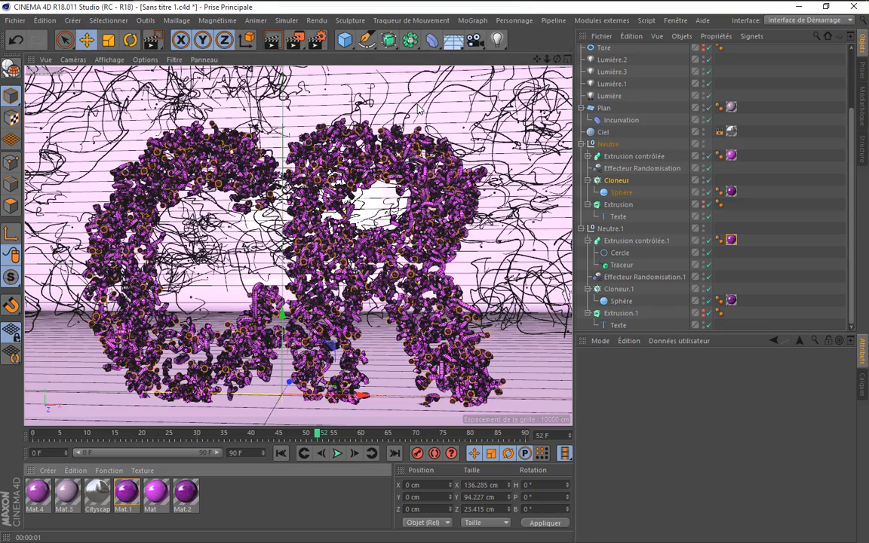
Render frame 52 in the picture viewer, inspect the partial image and close the viewer
{"action": "left_click", "coordinate": [295, 42]}
{"action": "left_click", "coordinate": [706, 102]}
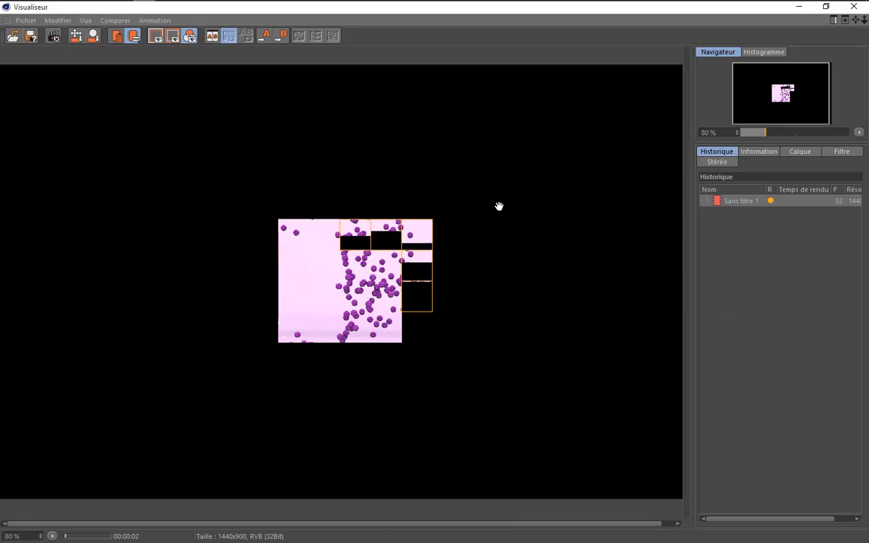
{"action": "scroll", "coordinate": [498, 206], "scroll_direction": "down", "scroll_amount": 1}
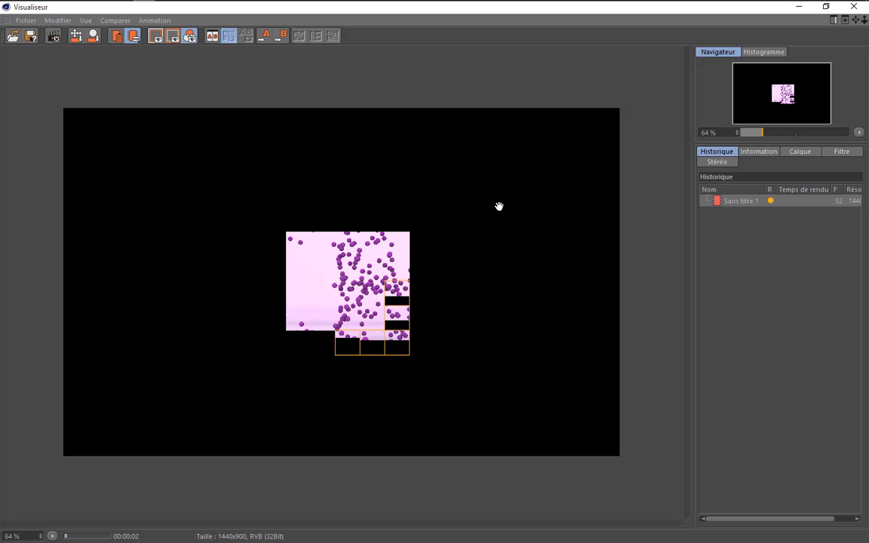
{"action": "left_click", "coordinate": [854, 7]}
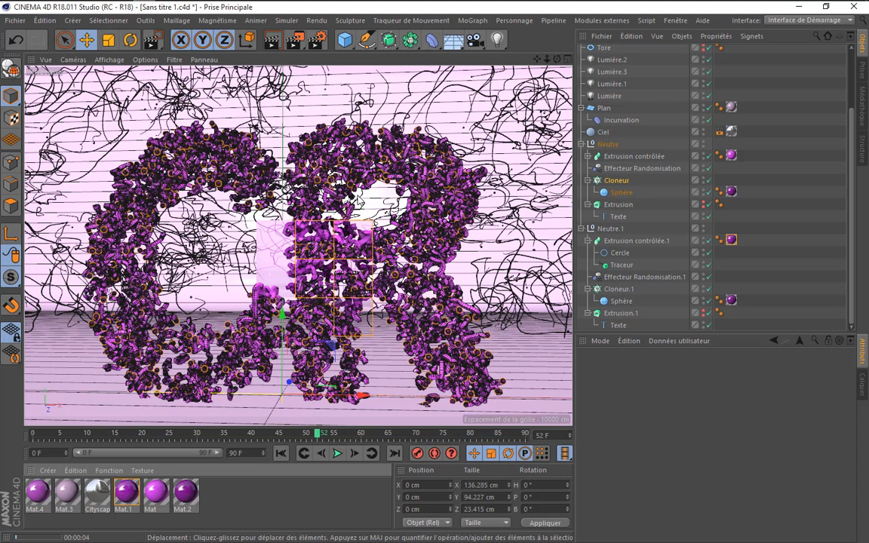